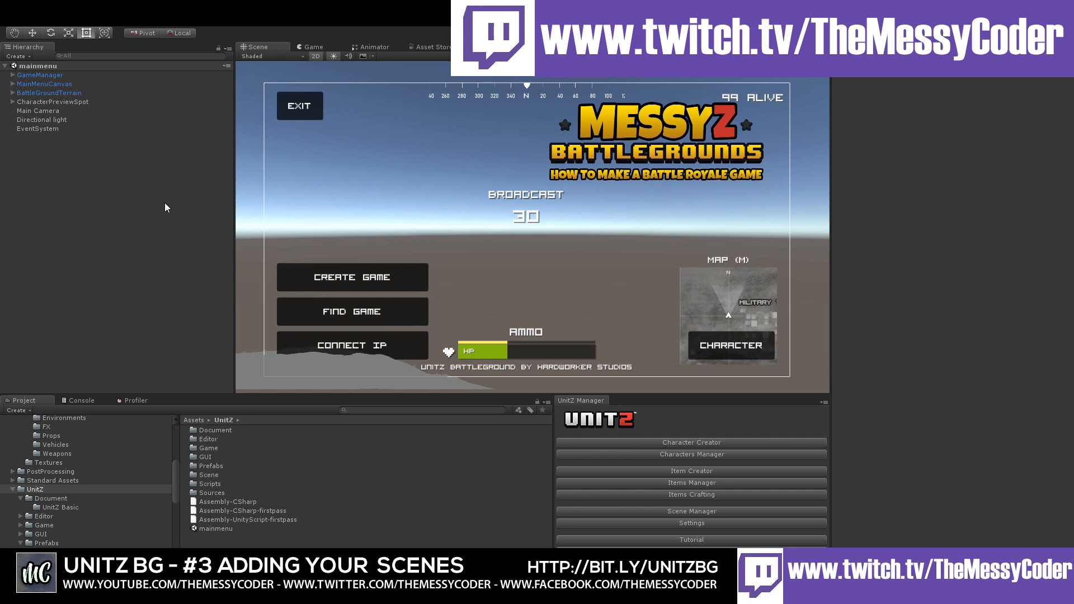
# Open the Demo_1.0 scene from the PolygonWar Demo folder and switch the scene view from 2D to 3D
pyautogui.scroll(10, 78, 505)
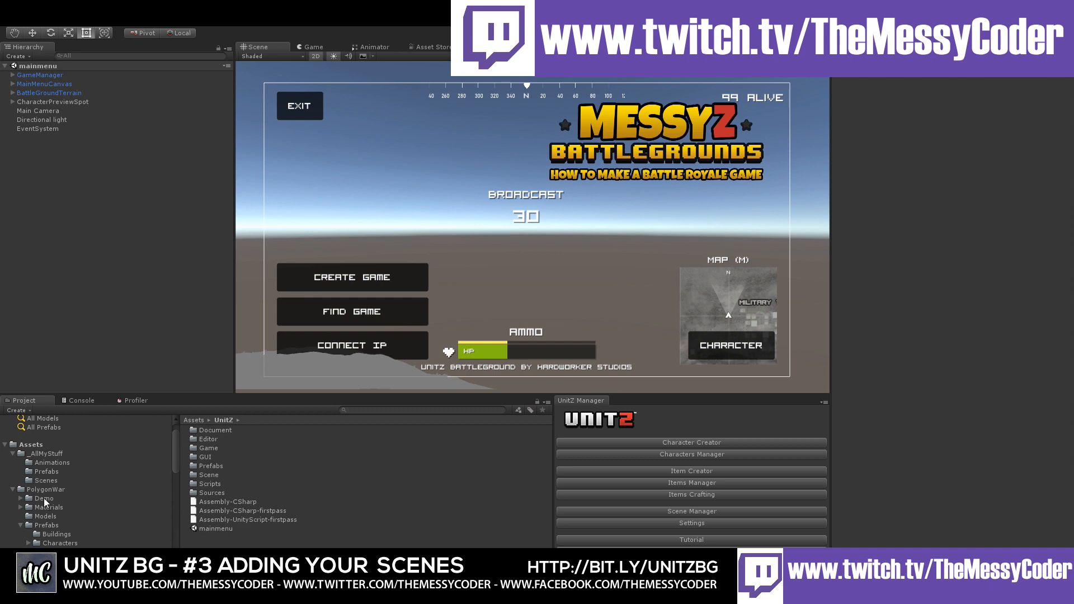
pyautogui.click(45, 500)
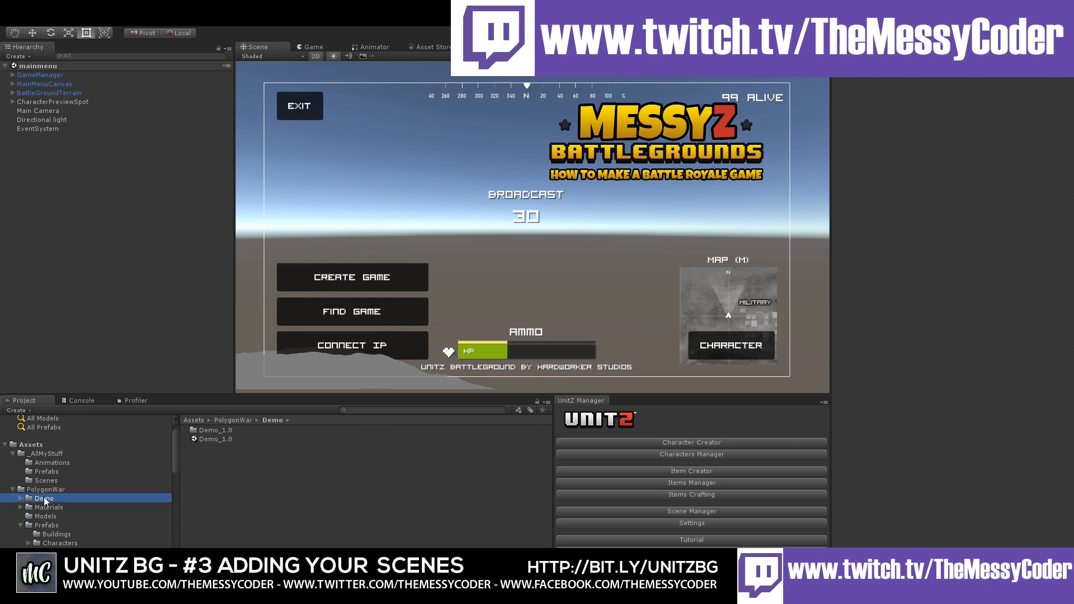
pyautogui.click(216, 440)
pyautogui.doubleClick(216, 440)
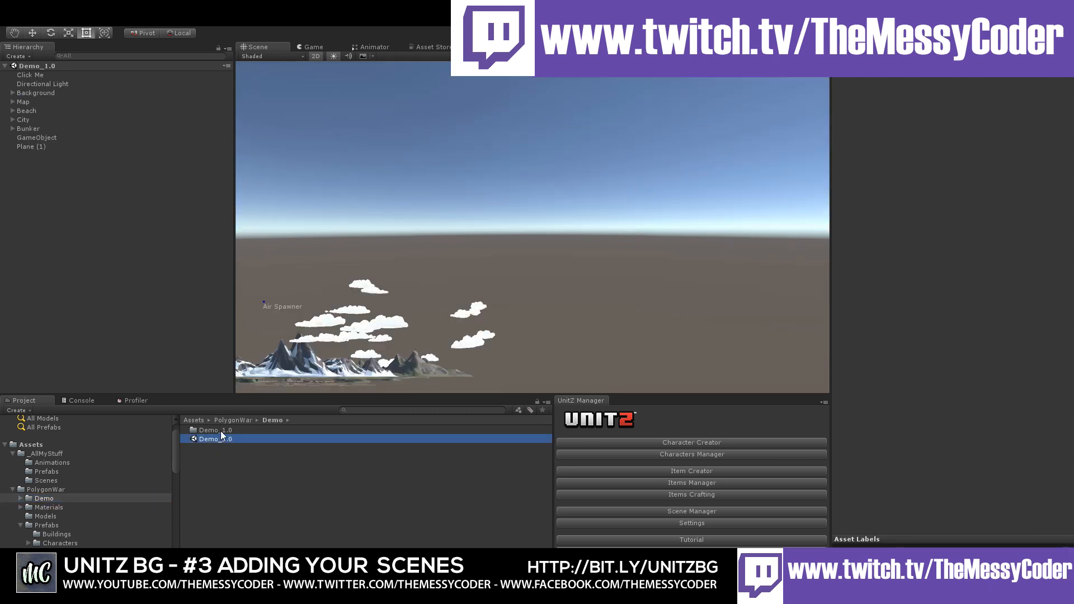
pyautogui.click(315, 56)
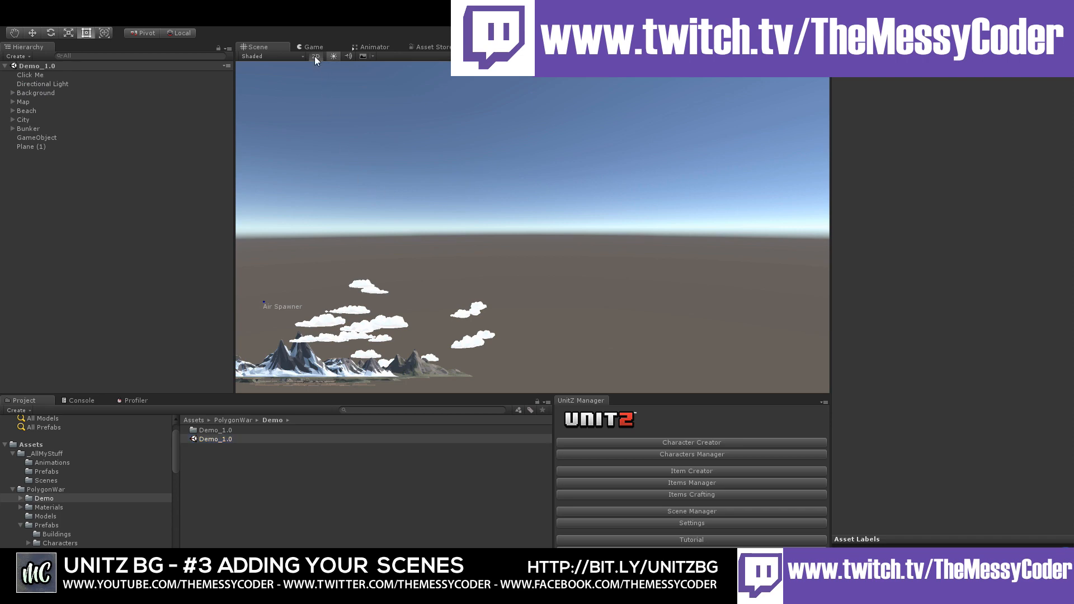
# Examine the overall layout of the Demo_1.0 island from above
pyautogui.keyDown('alt'); pyautogui.moveTo(610, 218); pyautogui.dragTo(585, 252); pyautogui.keyUp('alt')
pyautogui.scroll(2, 585, 252)
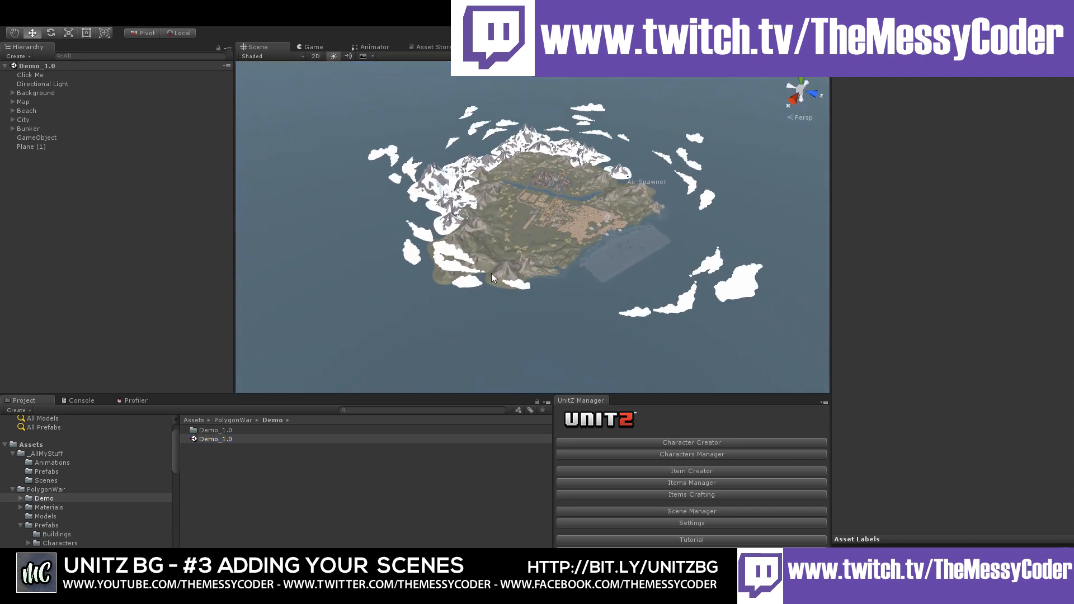
pyautogui.moveTo(404, 313); pyautogui.dragTo(446, 295, button='right')
pyautogui.scroll(4, 447, 294)
pyautogui.moveTo(585, 206); pyautogui.dragTo(534, 241, button='right')
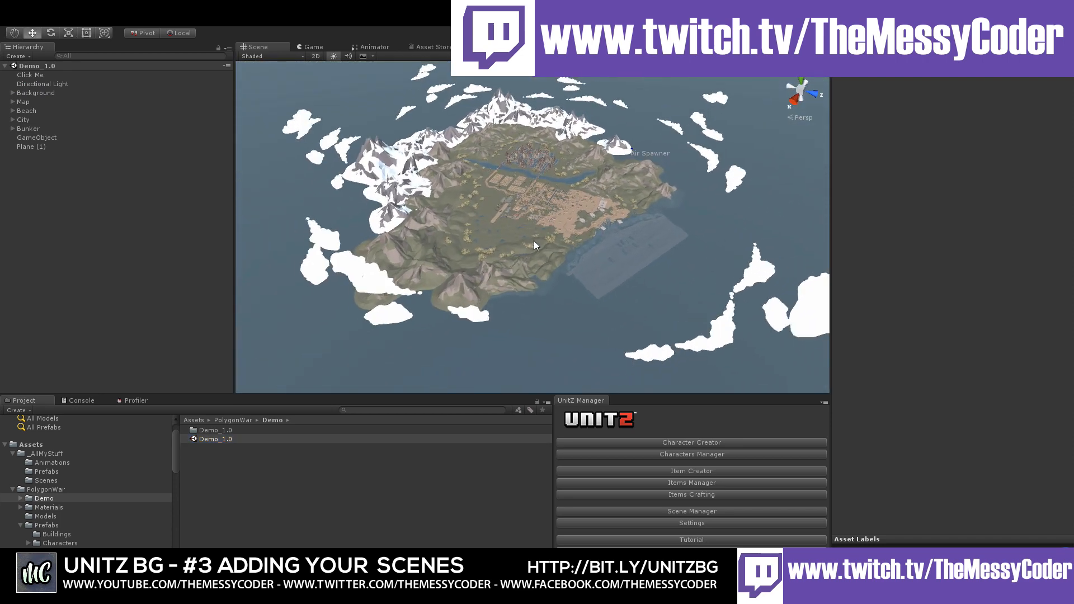
pyautogui.scroll(5, 527, 243)
pyautogui.scroll(2, 523, 239)
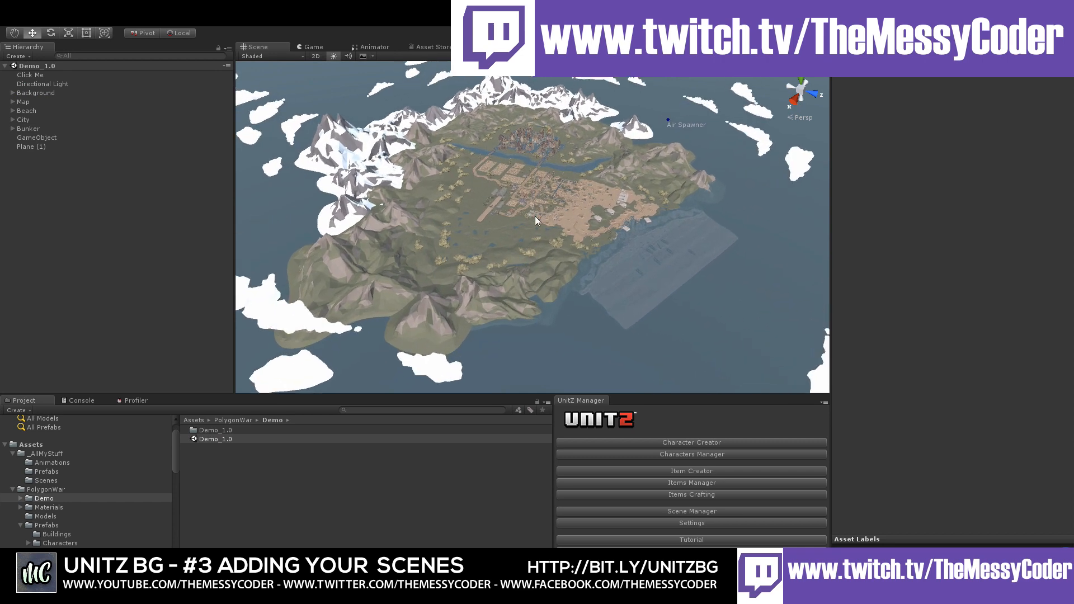
# Frame the SM_Bld_TownHouse_01 building near the island's centre and inspect the cratered battlefield beyond it
pyautogui.click(535, 216)
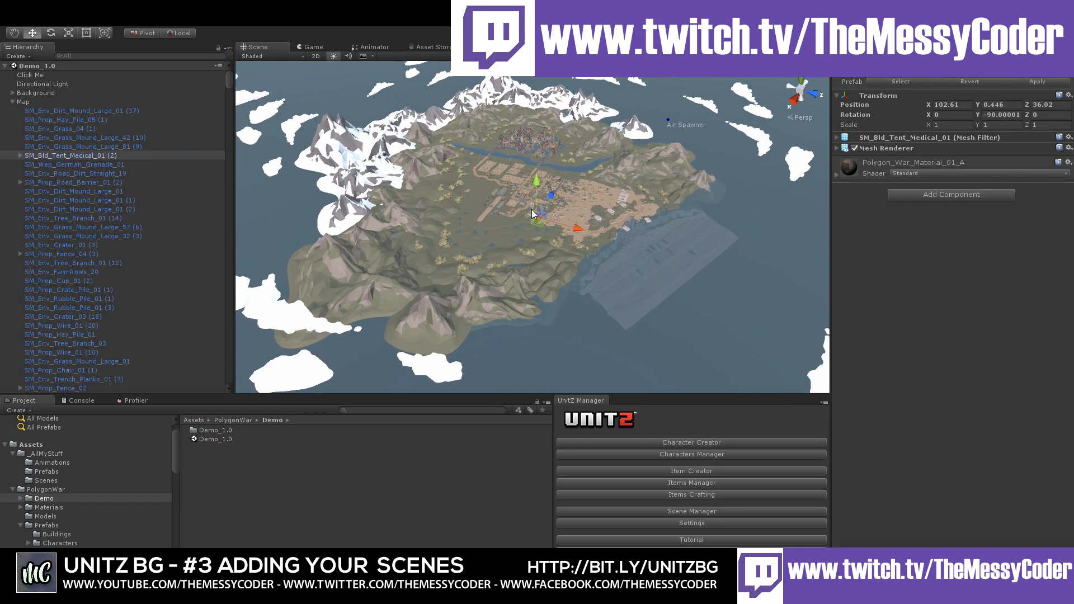
pyautogui.click(525, 204)
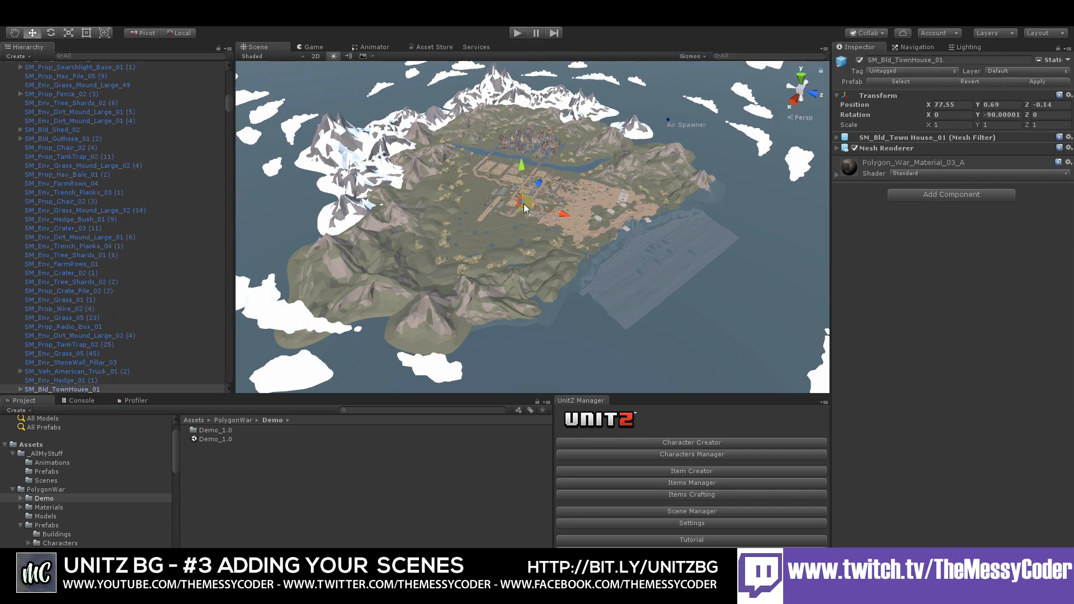
pyautogui.press('f')
pyautogui.moveTo(562, 230); pyautogui.dragTo(755, 193, button='right')
pyautogui.moveTo(755, 193); pyautogui.dragTo(477, 219, button='middle')
pyautogui.moveTo(476, 220); pyautogui.dragTo(561, 216, button='right')
pyautogui.moveTo(561, 216); pyautogui.dragTo(664, 331, button='middle')
pyautogui.scroll(6, 473, 309)
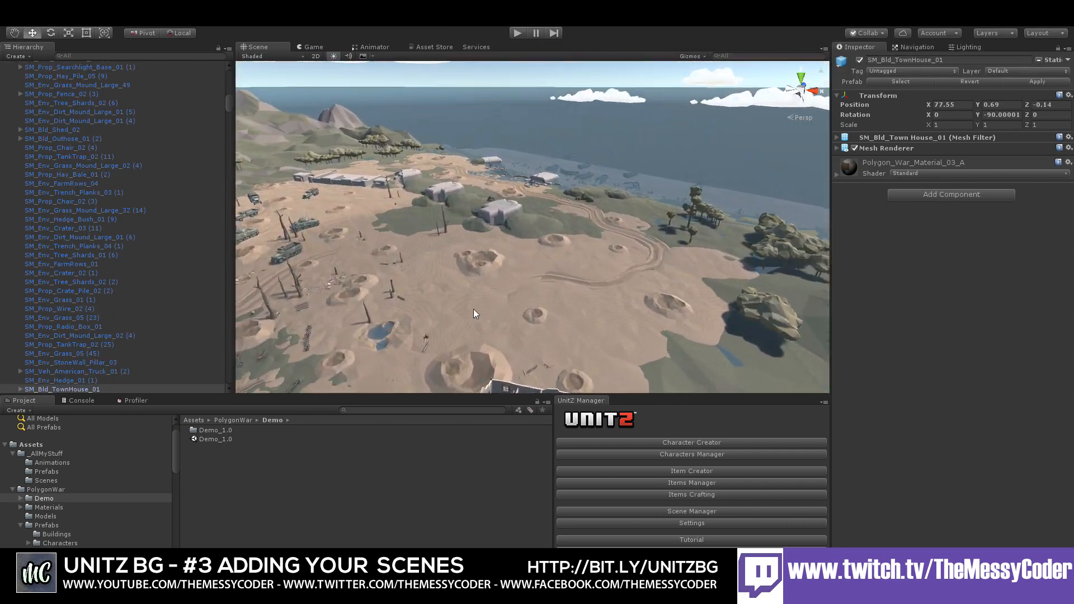
pyautogui.moveTo(478, 289); pyautogui.dragTo(513, 227, button='right')
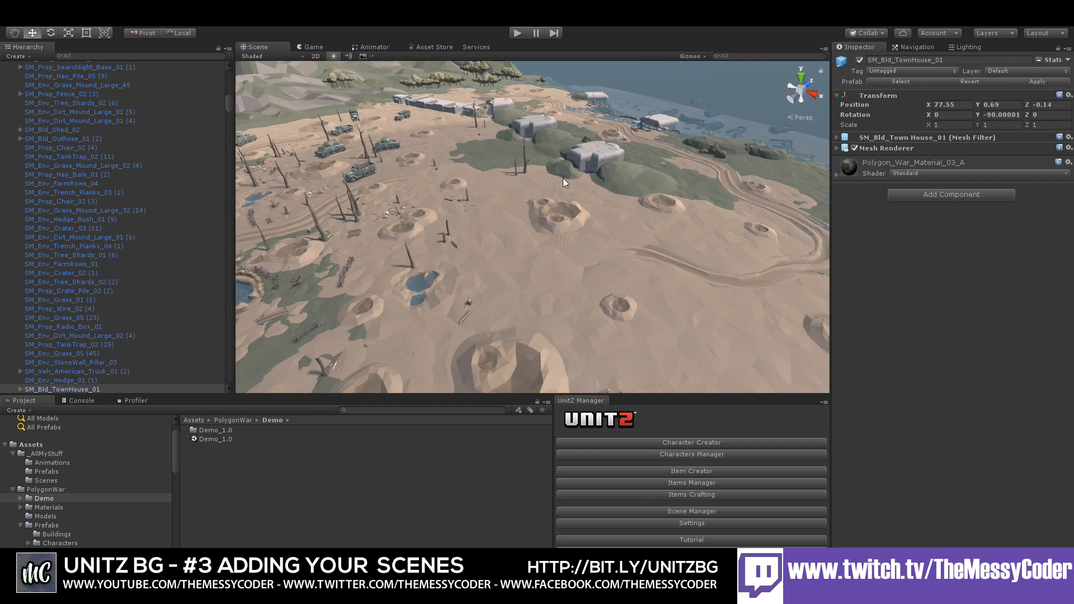
# Frame the SM_Bld_Bunker_Gun_01 (1) bunker and inspect the neighbouring bunkers and coastal track
pyautogui.click(579, 150)
pyautogui.press('f')
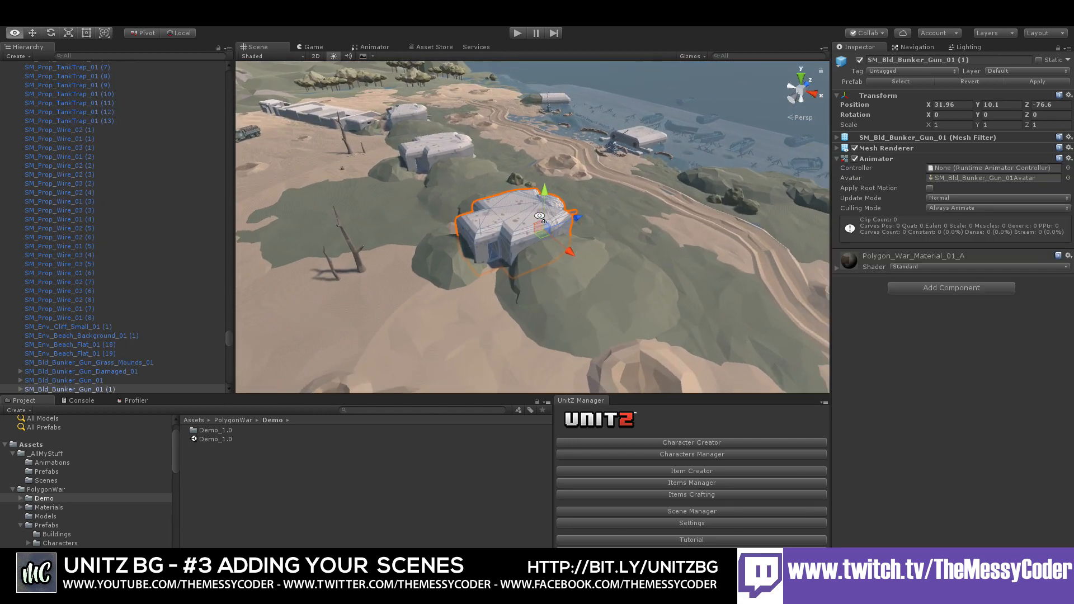
pyautogui.moveTo(520, 241); pyautogui.dragTo(501, 229, button='right')
pyautogui.moveTo(501, 228); pyautogui.dragTo(541, 275, button='middle')
pyautogui.scroll(2, 623, 166)
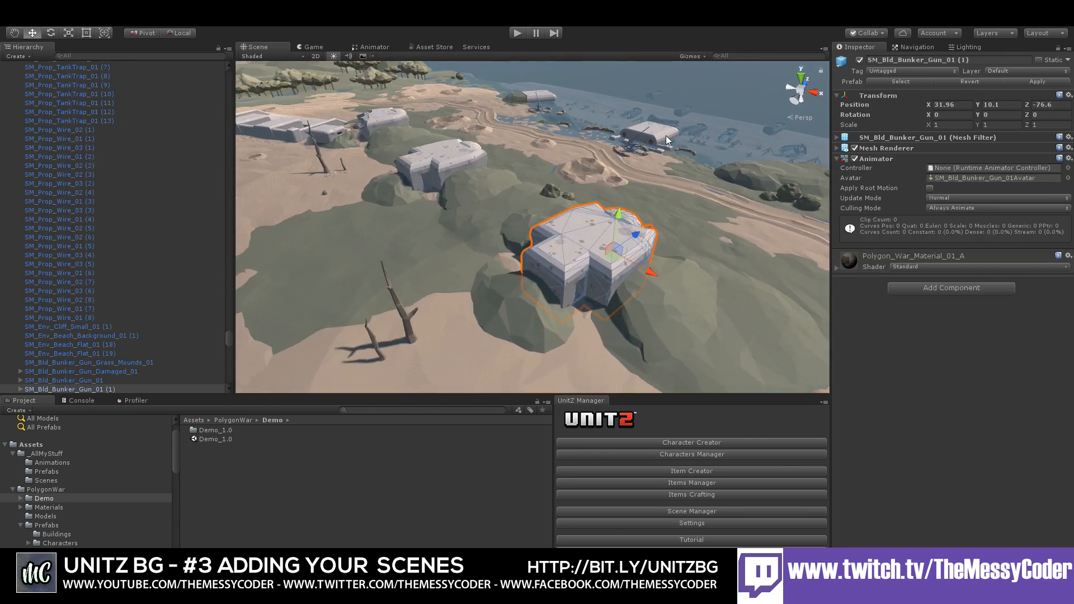
pyautogui.scroll(2, 639, 149)
pyautogui.moveTo(642, 145); pyautogui.dragTo(292, 281, button='middle')
pyautogui.moveTo(543, 187); pyautogui.dragTo(487, 204, button='right')
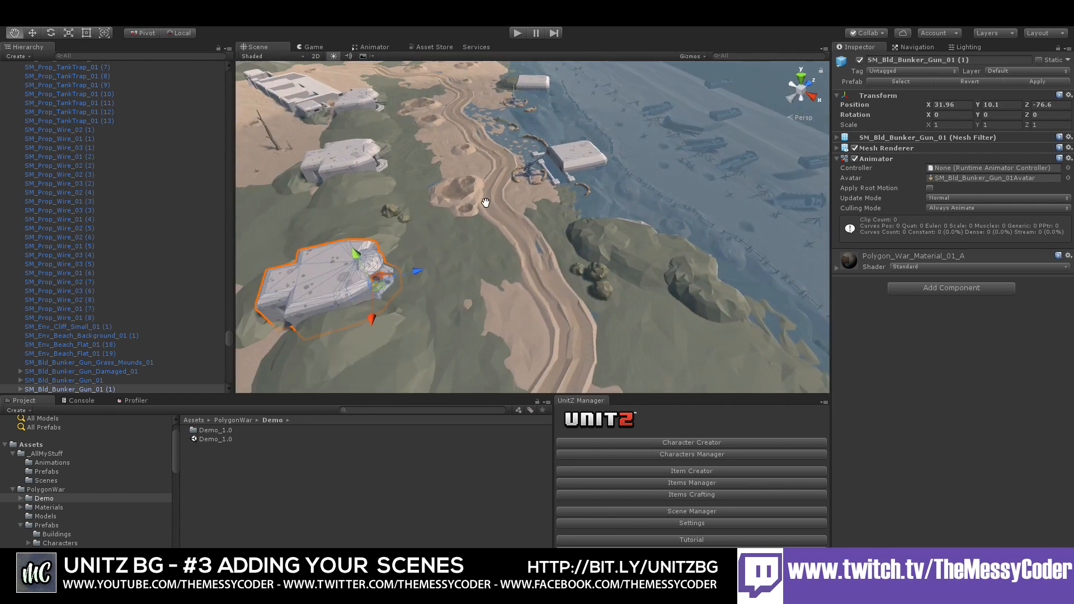
# Inspect the shoreline, the beach and the cliffs with bunkers, looking inland from the sea side
pyautogui.moveTo(486, 204); pyautogui.dragTo(89, 205, button='middle')
pyautogui.moveTo(551, 181); pyautogui.dragTo(448, 160, button='right')
pyautogui.moveTo(448, 159); pyautogui.dragTo(384, 156, button='middle')
pyautogui.moveTo(643, 173); pyautogui.dragTo(476, 75, button='middle')
pyautogui.moveTo(492, 130); pyautogui.dragTo(739, 110, button='right')
pyautogui.click(584, 121)
pyautogui.moveTo(584, 121); pyautogui.dragTo(454, 130, button='right')
pyautogui.moveTo(510, 132); pyautogui.dragTo(511, 141)
pyautogui.moveTo(511, 142); pyautogui.dragTo(507, 171, button='right')
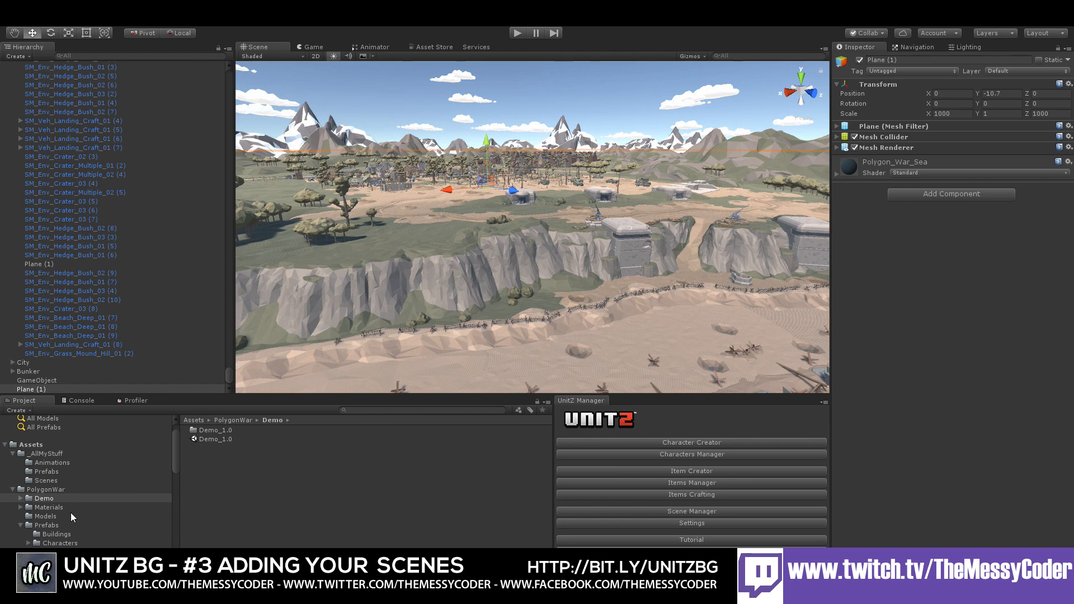
# Open the battleground scene from the UnitZ Scene folder
pyautogui.scroll(-5, 84, 515)
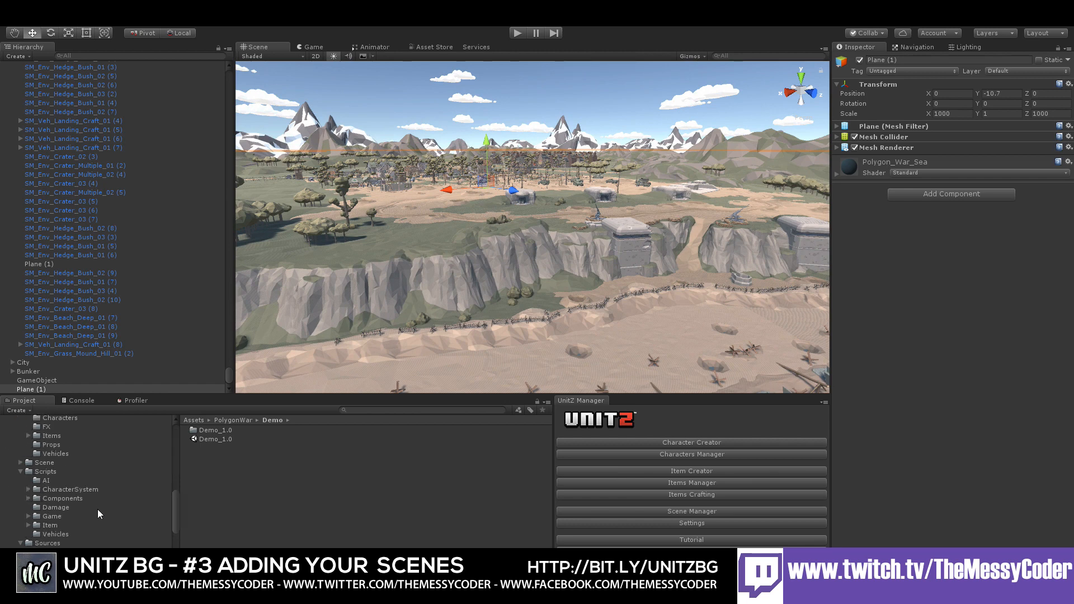
pyautogui.scroll(-6, 55, 517)
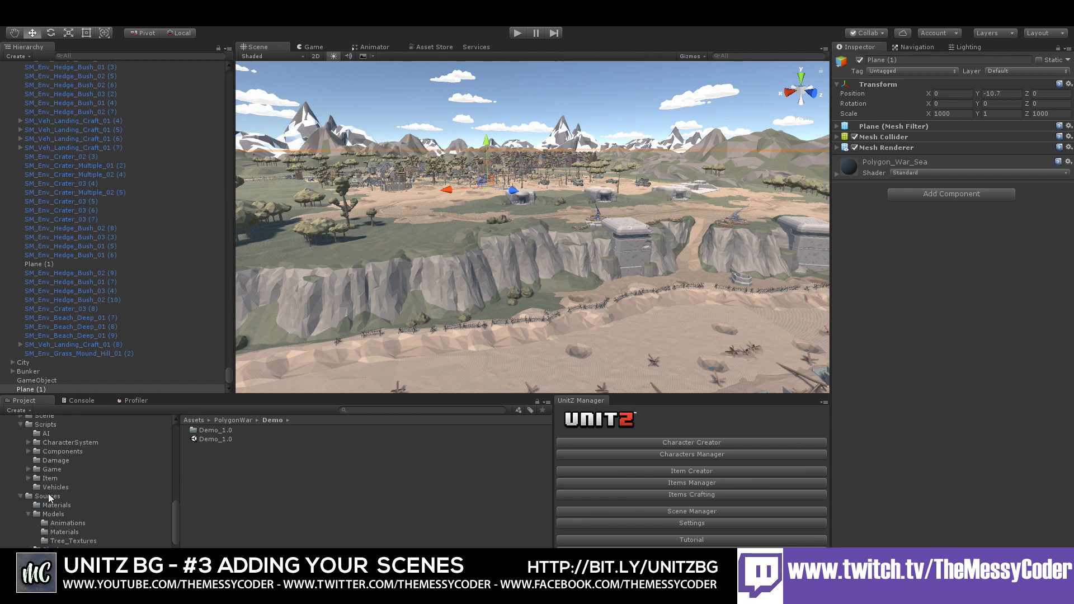
pyautogui.scroll(3, 43, 483)
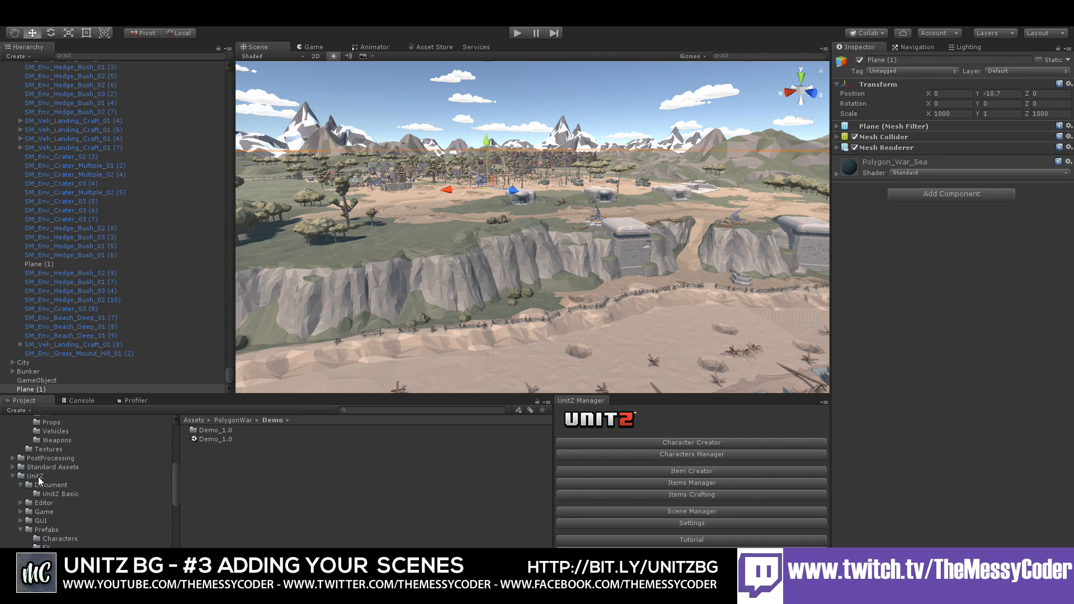
pyautogui.click(36, 476)
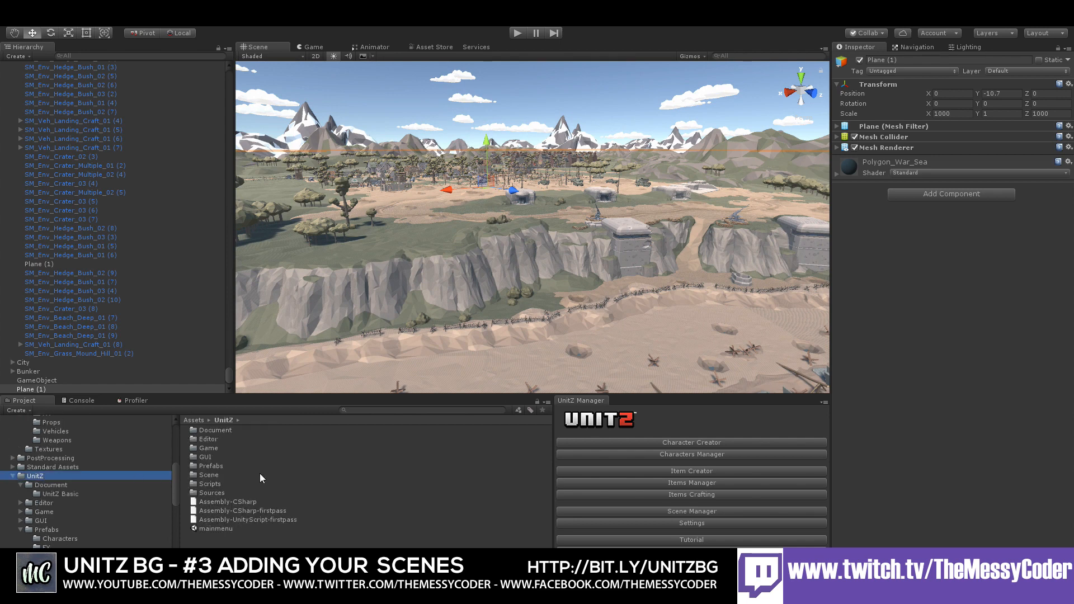
pyautogui.doubleClick(207, 474)
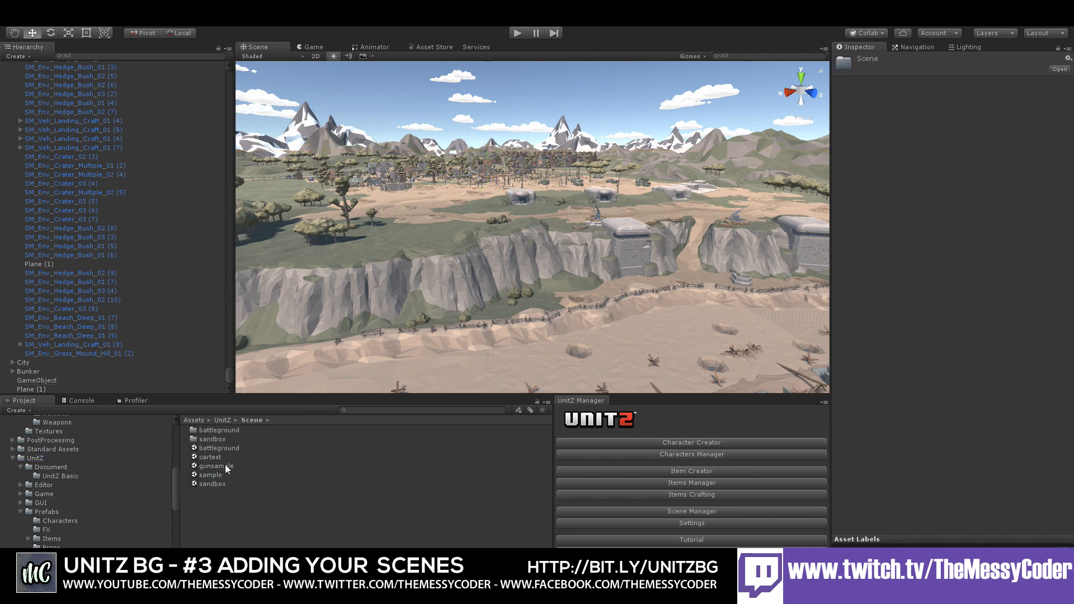
pyautogui.doubleClick(221, 448)
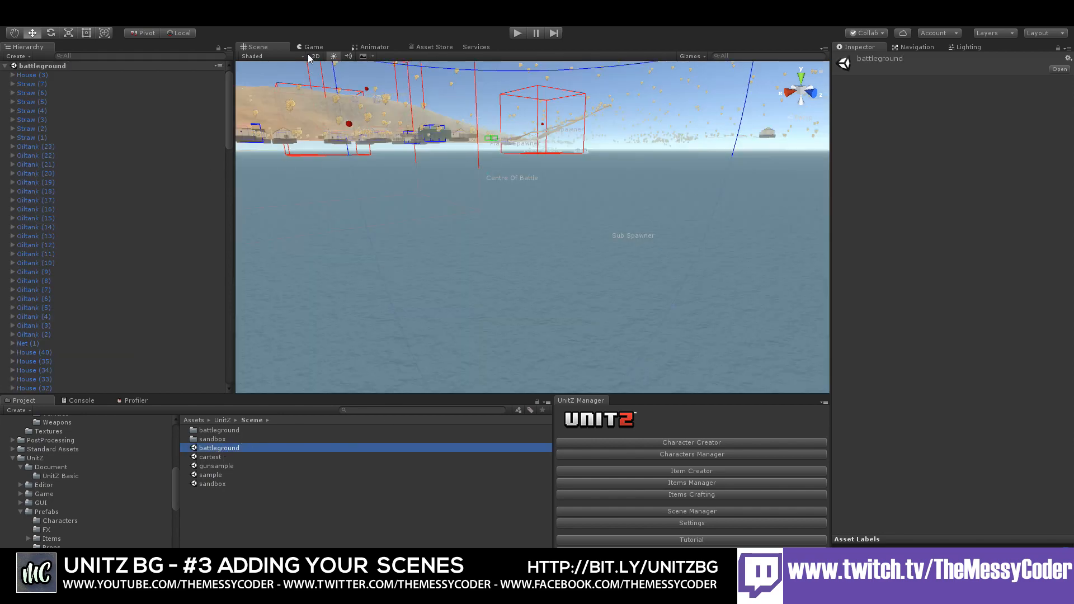
# Examine the battleground terrain from above, including its spawner zones and centre of battle
pyautogui.moveTo(403, 129); pyautogui.dragTo(402, 201, button='right')
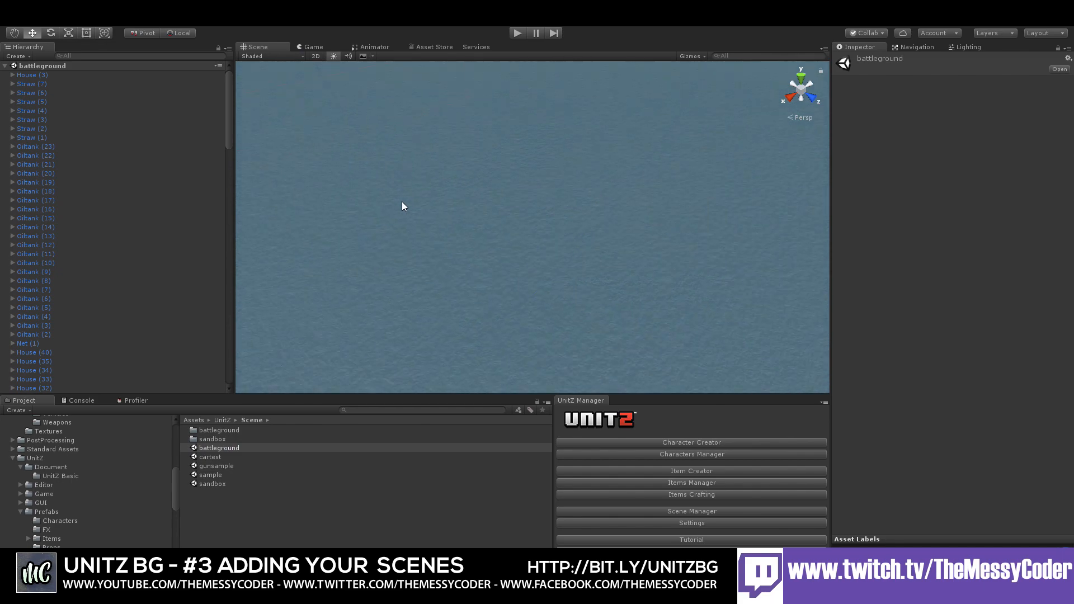
pyautogui.scroll(-10, 402, 201)
pyautogui.moveTo(413, 203); pyautogui.dragTo(494, 256, button='middle')
pyautogui.scroll(-5, 448, 232)
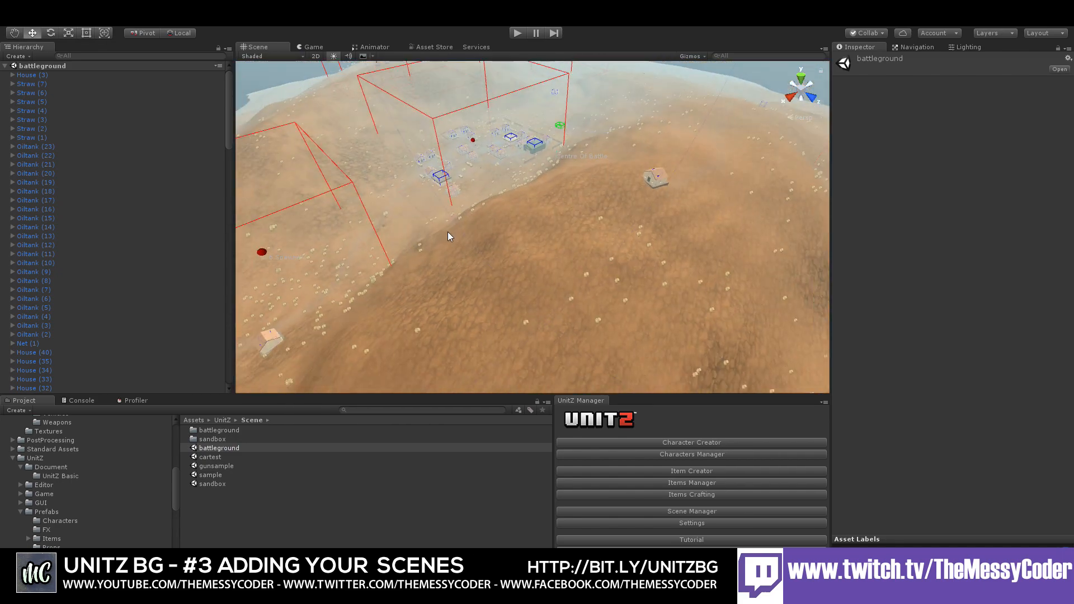
pyautogui.scroll(-10, 447, 208)
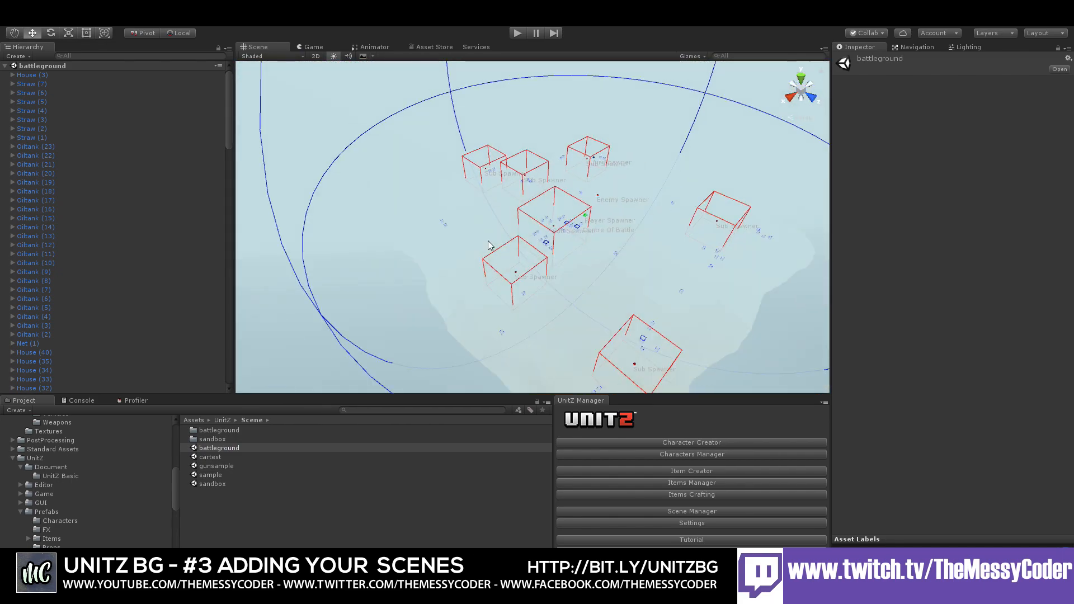
pyautogui.scroll(-4, 457, 222)
pyautogui.moveTo(458, 223); pyautogui.dragTo(531, 222, button='right')
pyautogui.moveTo(420, 227); pyautogui.dragTo(483, 231, button='middle')
pyautogui.scroll(3, 482, 232)
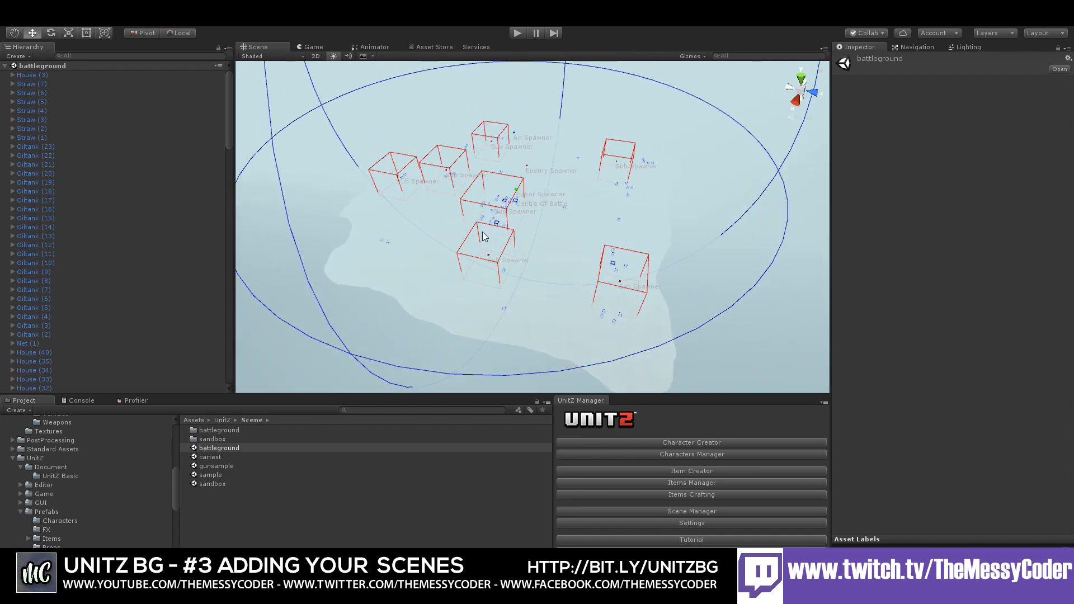
pyautogui.scroll(8, 482, 232)
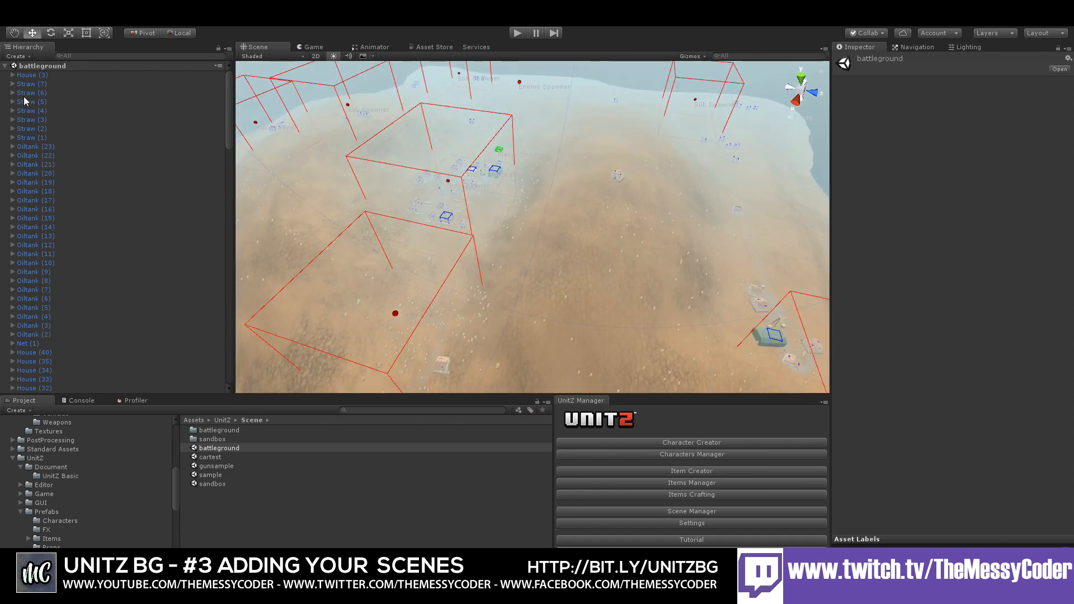
# Inspect the AirplaneSpawner and BotSpawner objects and expand BotSpawner to show its sub-spawners
pyautogui.moveTo(230, 99); pyautogui.dragTo(219, 301)
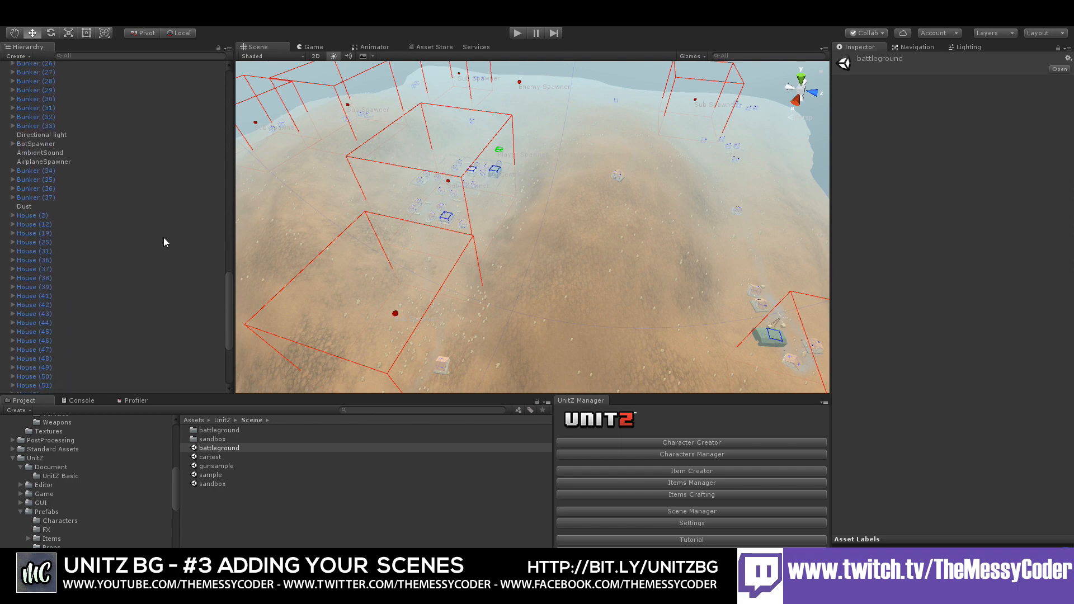
pyautogui.doubleClick(43, 162)
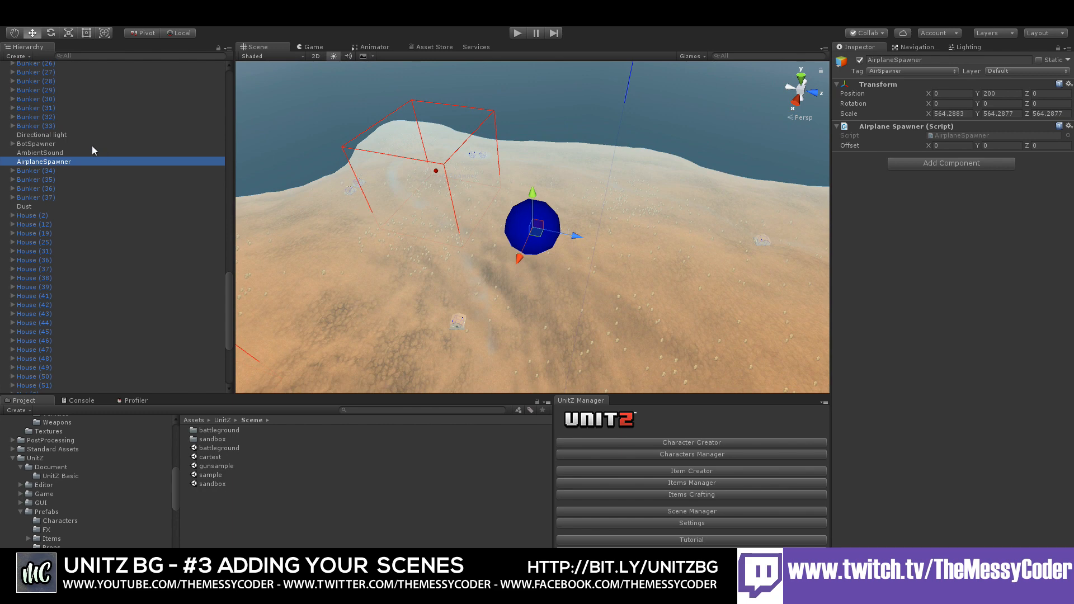
pyautogui.doubleClick(76, 144)
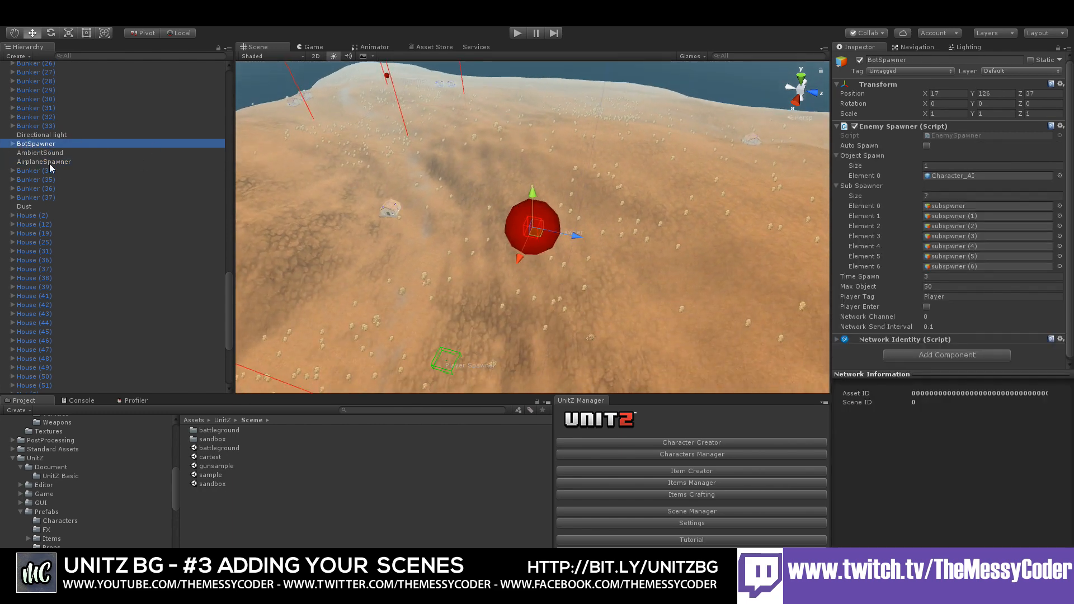
pyautogui.click(12, 144)
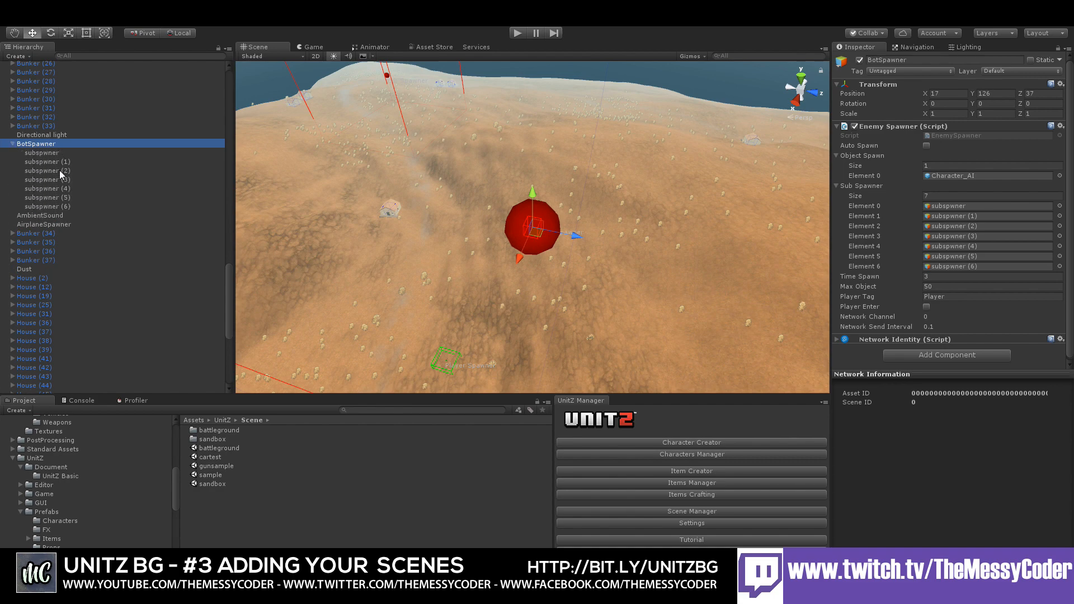
# Frame the CentreOfBattle object and examine its settings and the surrounding village and player spawner
pyautogui.scroll(-8, 54, 249)
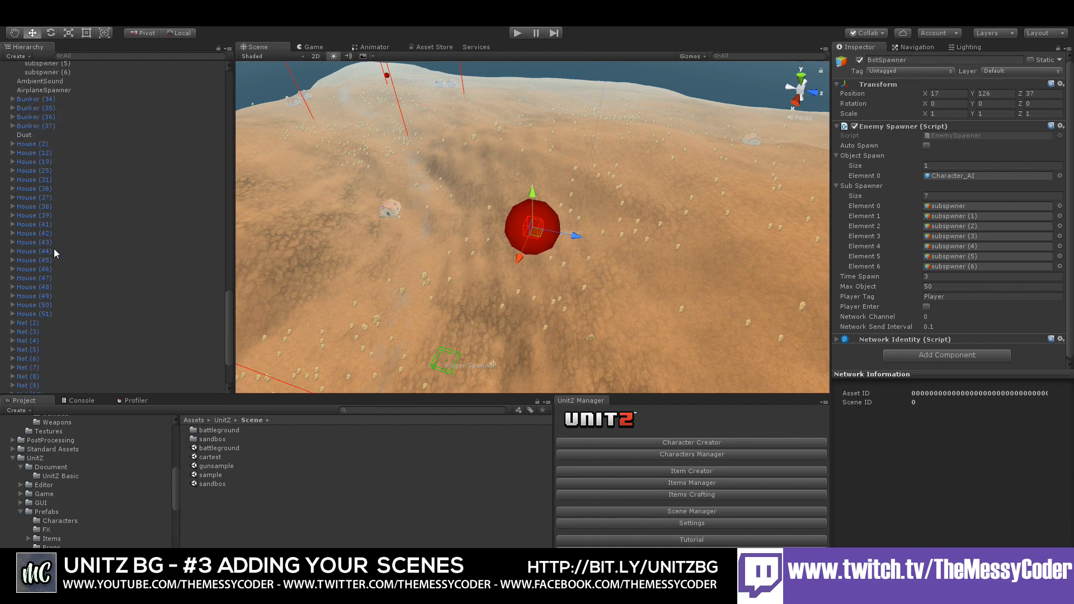
pyautogui.doubleClick(54, 389)
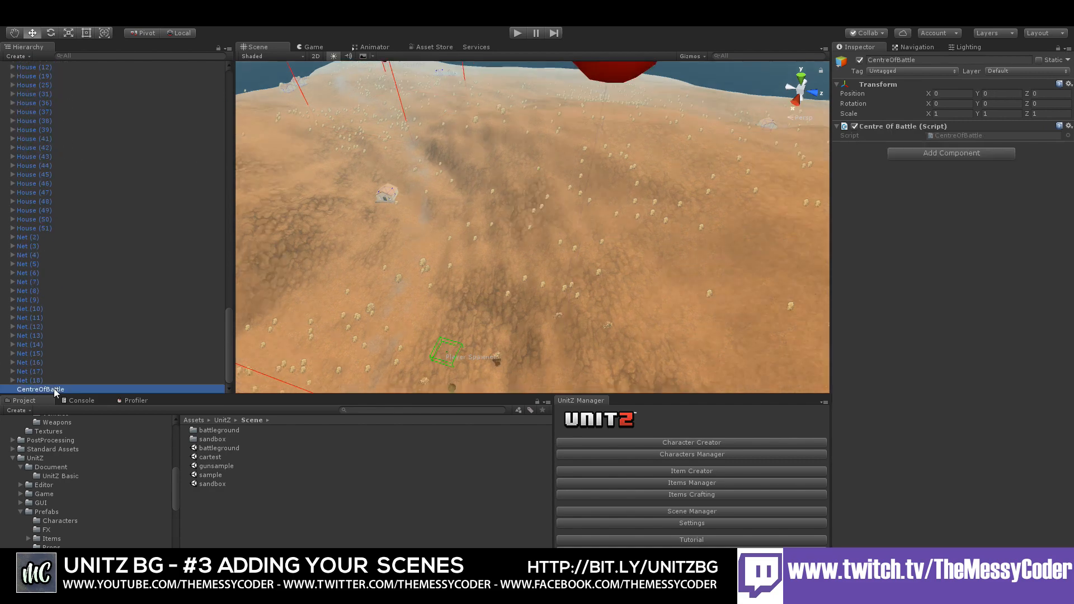
pyautogui.scroll(-10, 470, 238)
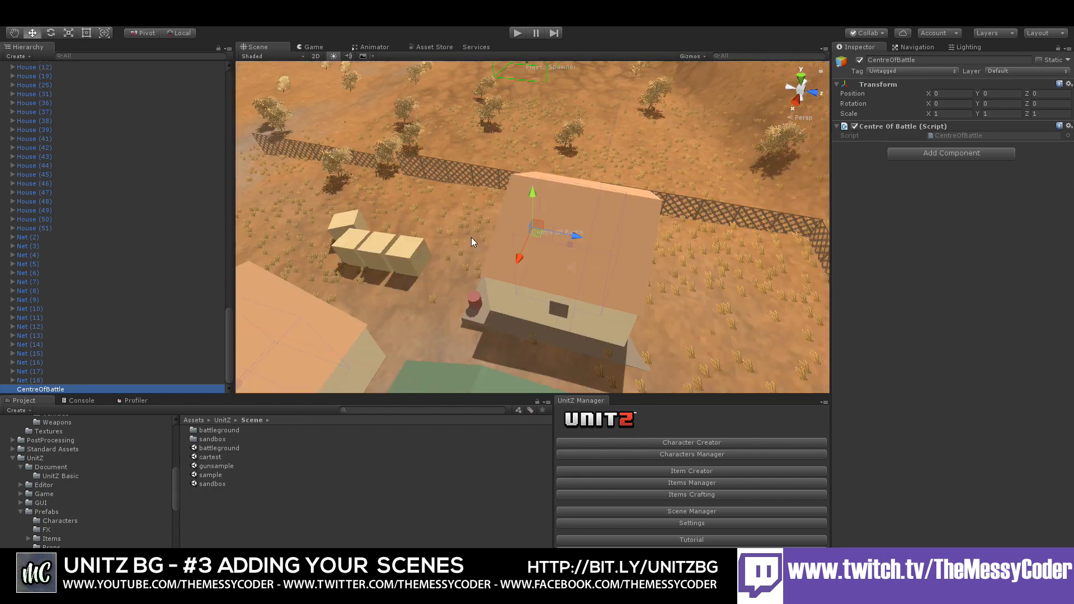
pyautogui.moveTo(472, 237); pyautogui.dragTo(646, 207, button='middle')
pyautogui.moveTo(646, 207); pyautogui.dragTo(459, 84, button='right')
pyautogui.scroll(-5, 479, 185)
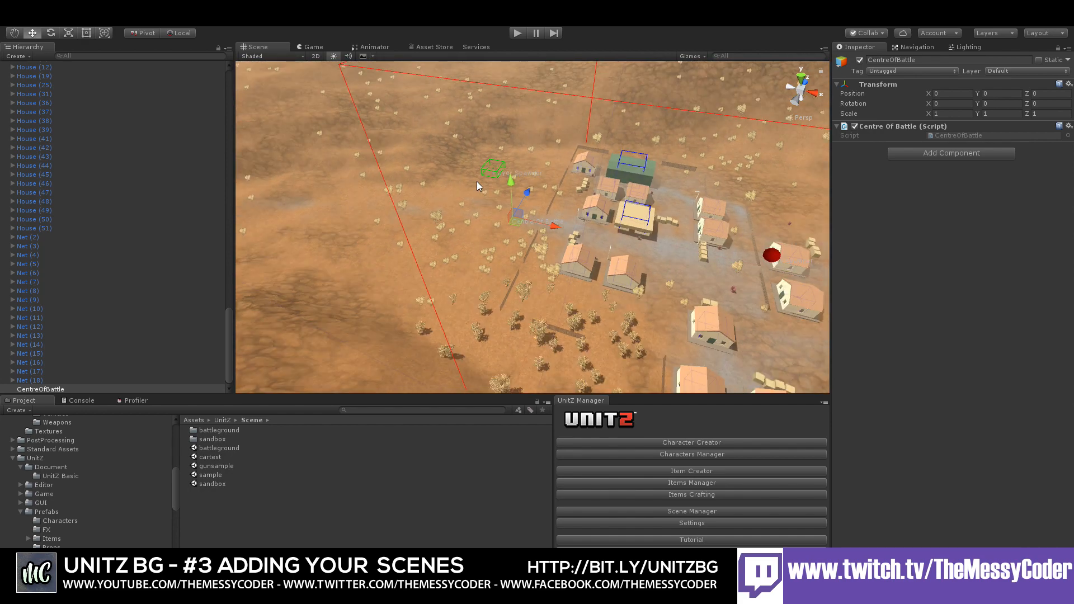
pyautogui.scroll(-6, 442, 239)
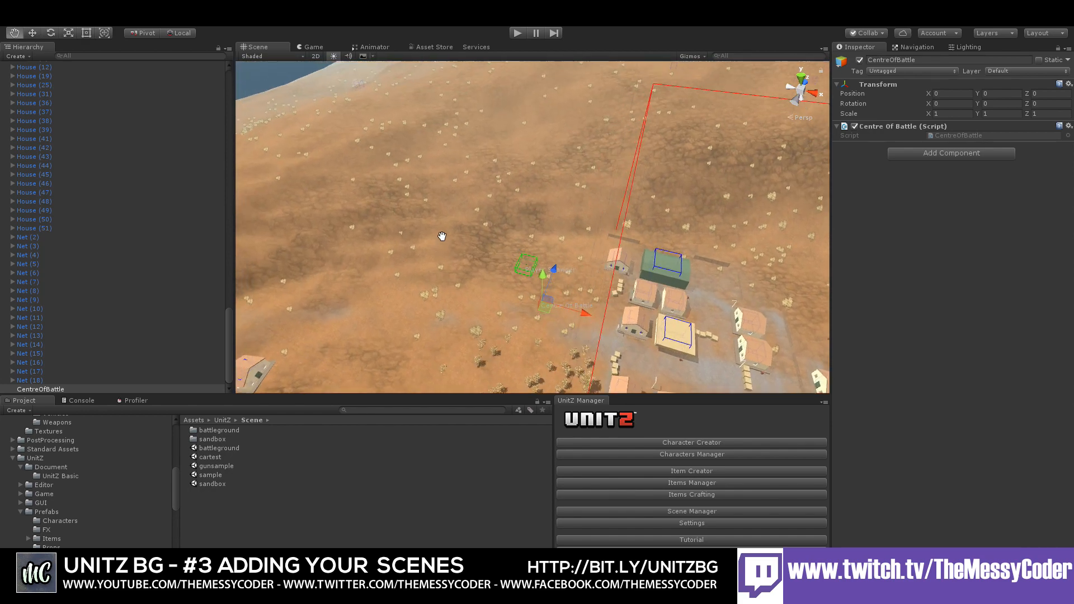
# Select House (49) in the village, expand it, and open its ItemSpawner child for inspection
pyautogui.keyDown('alt'); pyautogui.moveTo(447, 258); pyautogui.dragTo(419, 201); pyautogui.keyUp('alt')
pyautogui.moveTo(420, 201); pyautogui.dragTo(430, 172, button='middle')
pyautogui.scroll(10, 429, 198)
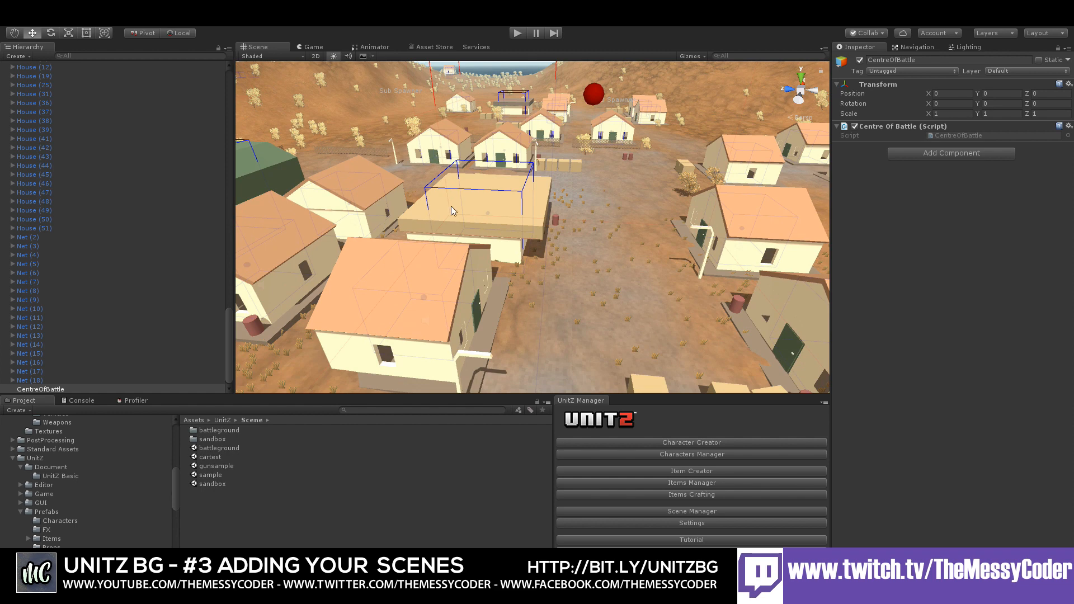
pyautogui.moveTo(453, 211); pyautogui.dragTo(472, 194, button='middle')
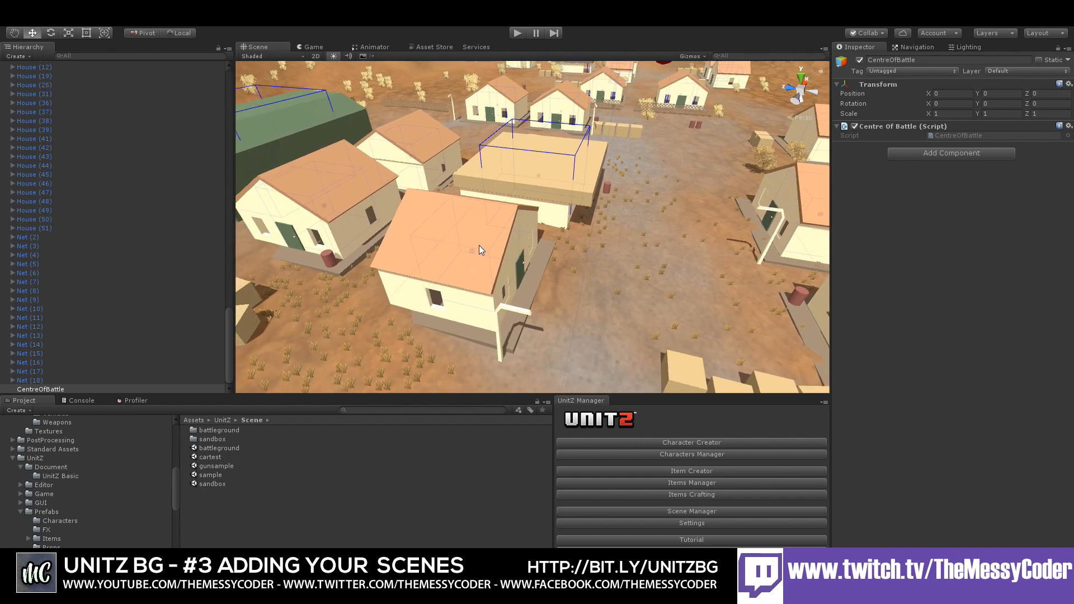
pyautogui.click(479, 249)
pyautogui.click(11, 211)
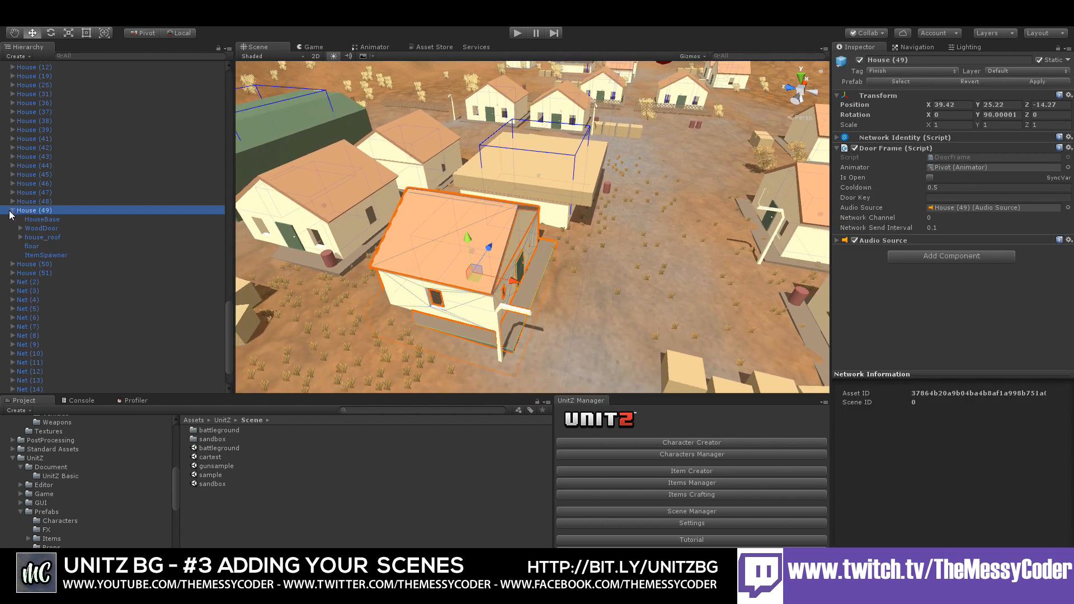
pyautogui.click(46, 255)
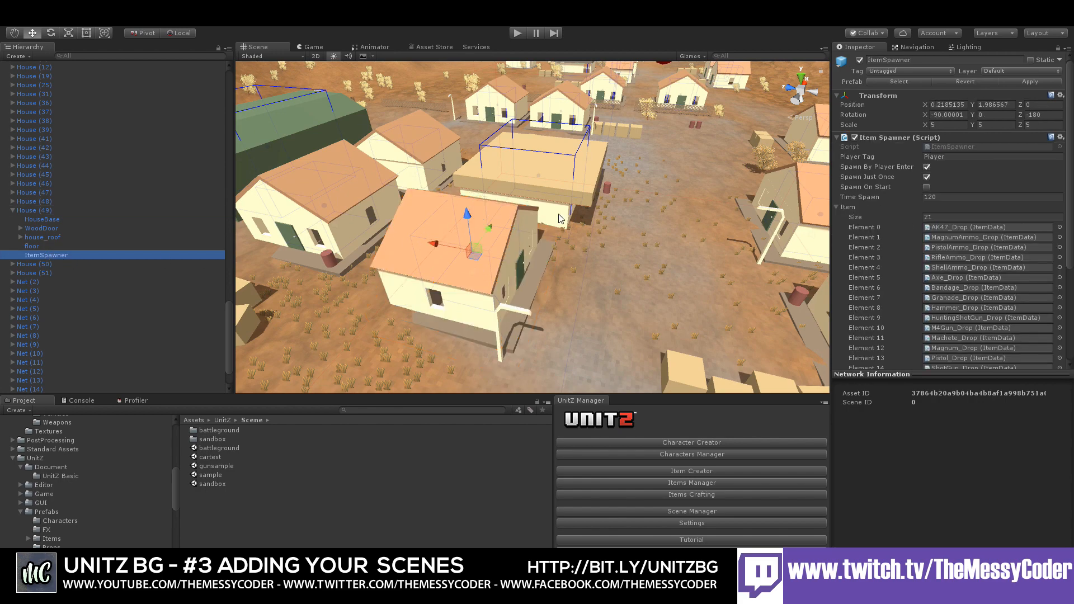
# Examine the ItemSpawner's placement inside the house and its spawn options, item list and Item Max setting
pyautogui.moveTo(511, 258); pyautogui.dragTo(476, 252, button='middle')
pyautogui.scroll(3, 508, 254)
pyautogui.press('f')
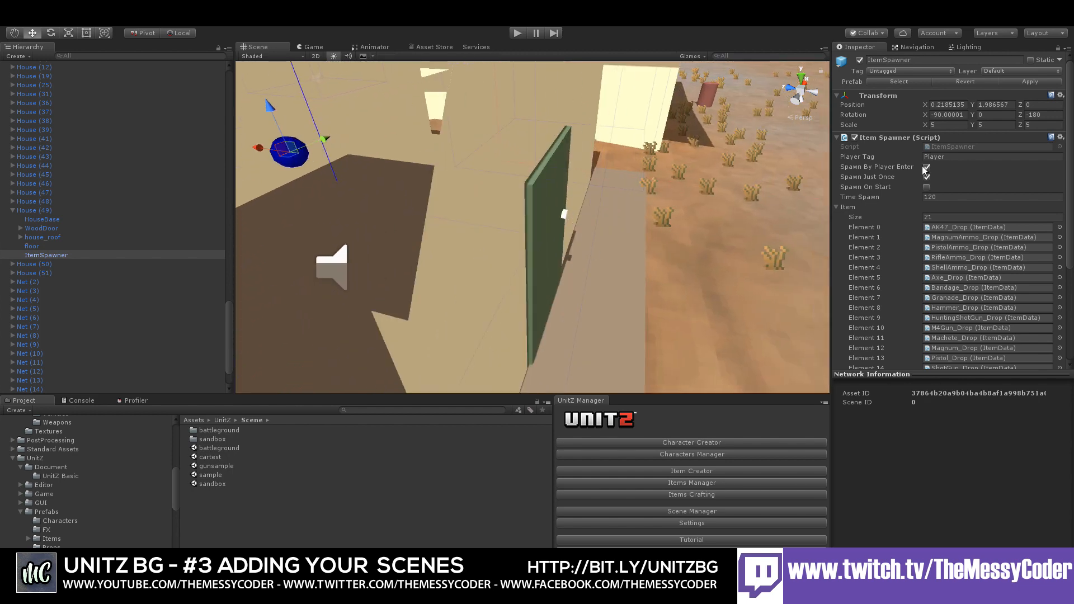
pyautogui.scroll(-5, 526, 207)
pyautogui.moveTo(514, 197); pyautogui.dragTo(544, 220, button='middle')
pyautogui.scroll(5, 544, 220)
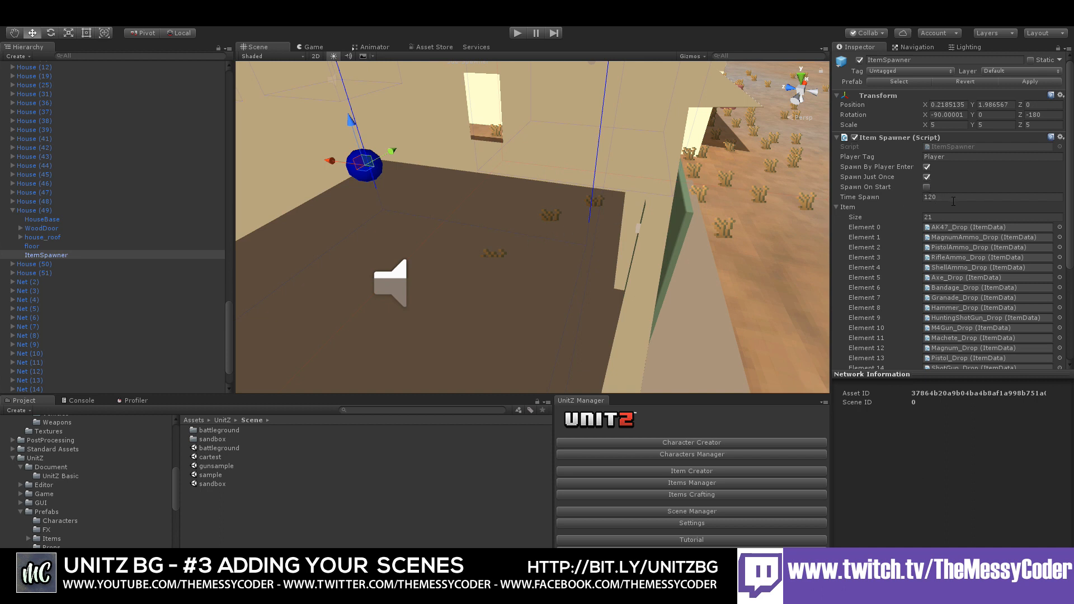
pyautogui.scroll(-3, 949, 201)
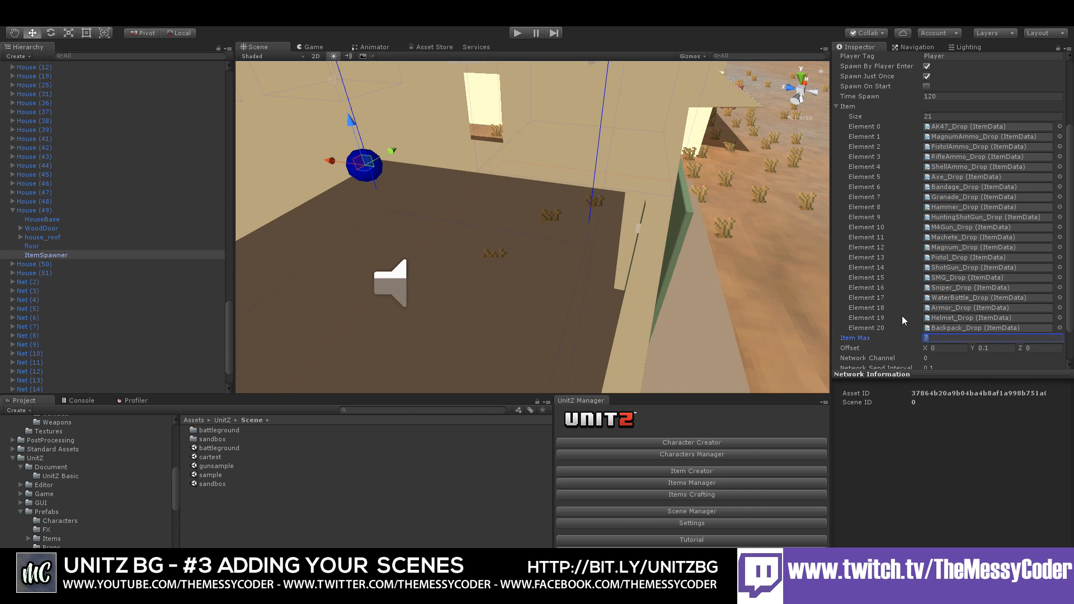
pyautogui.scroll(-2, 902, 315)
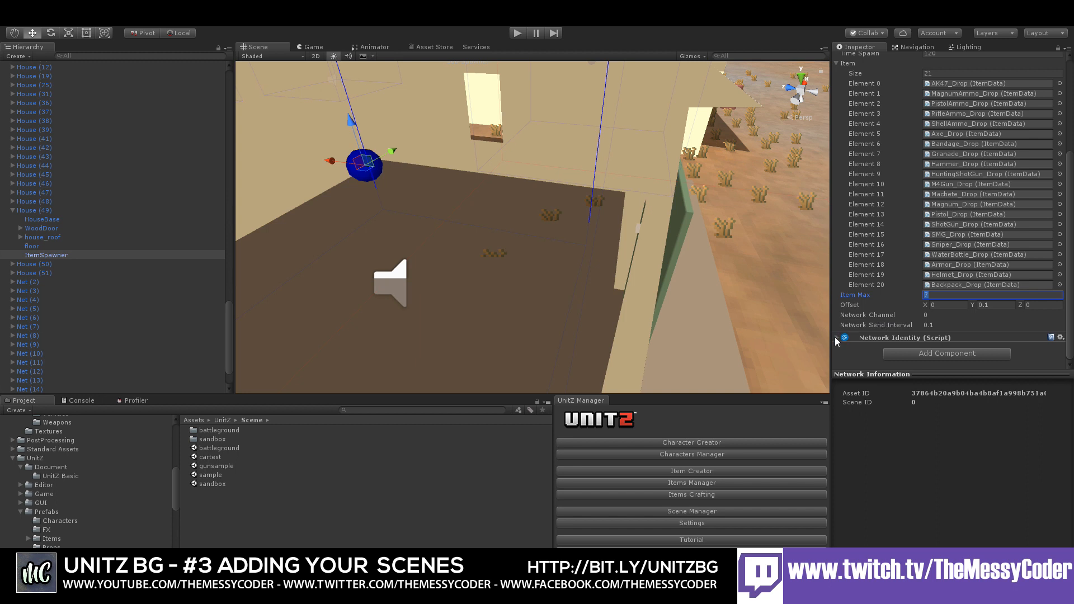
# Inspect the BotSpawner's Enemy Spawner settings above the village and its first sub-spawner
pyautogui.keyDown('alt'); pyautogui.moveTo(509, 242); pyautogui.dragTo(562, 230); pyautogui.keyUp('alt')
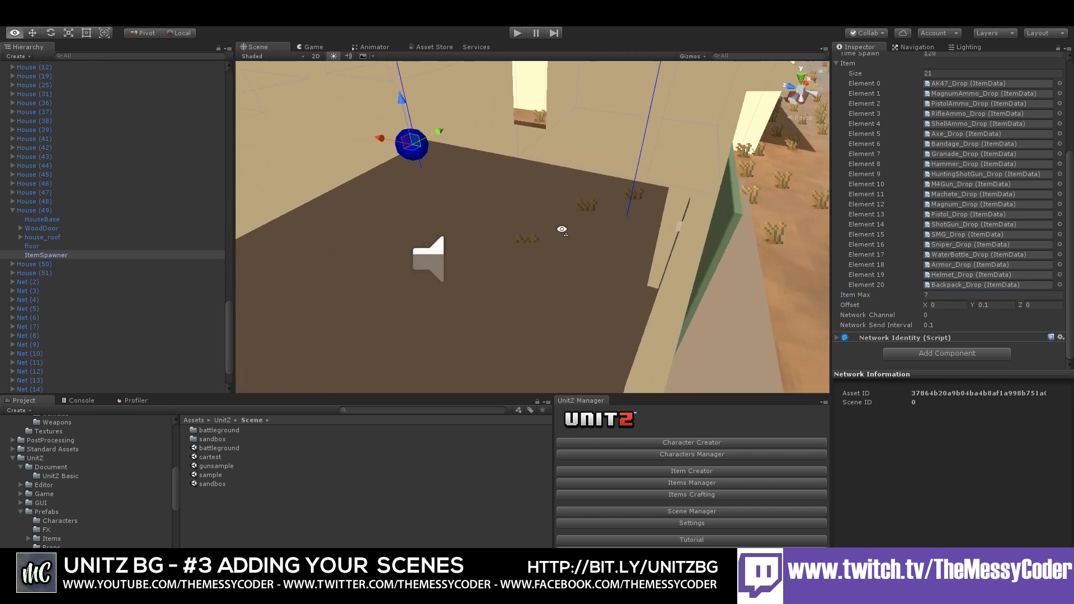
pyautogui.moveTo(562, 229); pyautogui.dragTo(635, 225, button='right')
pyautogui.moveTo(634, 225); pyautogui.dragTo(617, 260, button='middle')
pyautogui.scroll(-8, 658, 242)
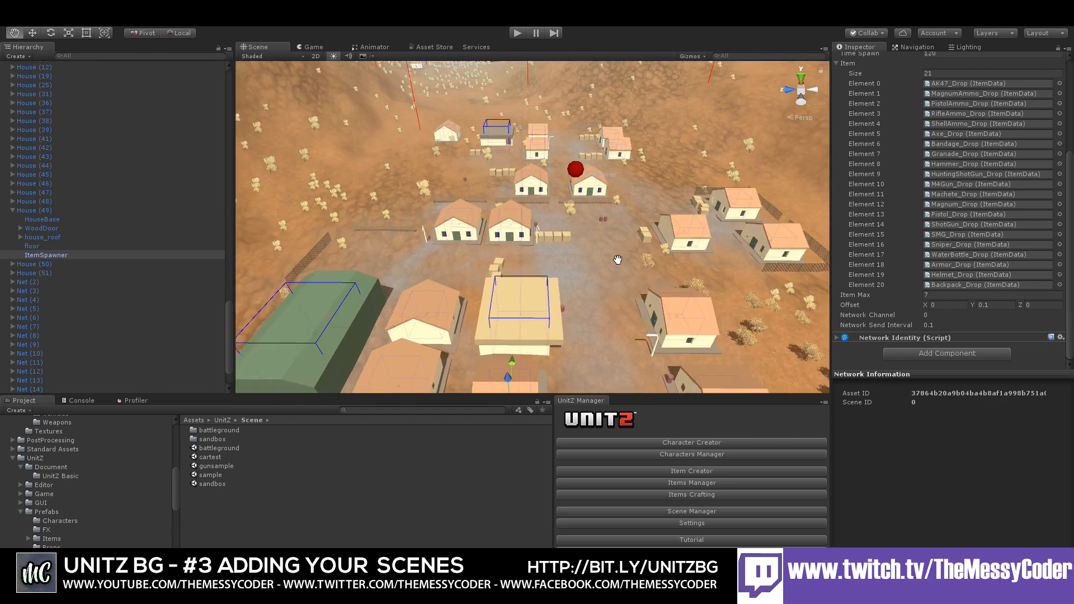
pyautogui.scroll(5, 607, 260)
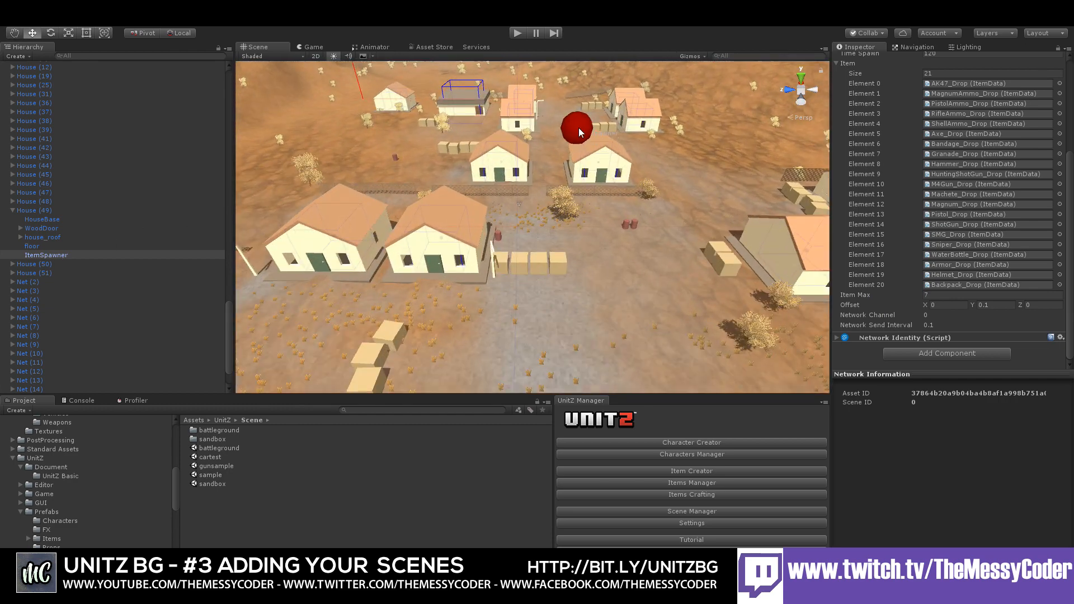
pyautogui.click(580, 132)
pyautogui.click(37, 124)
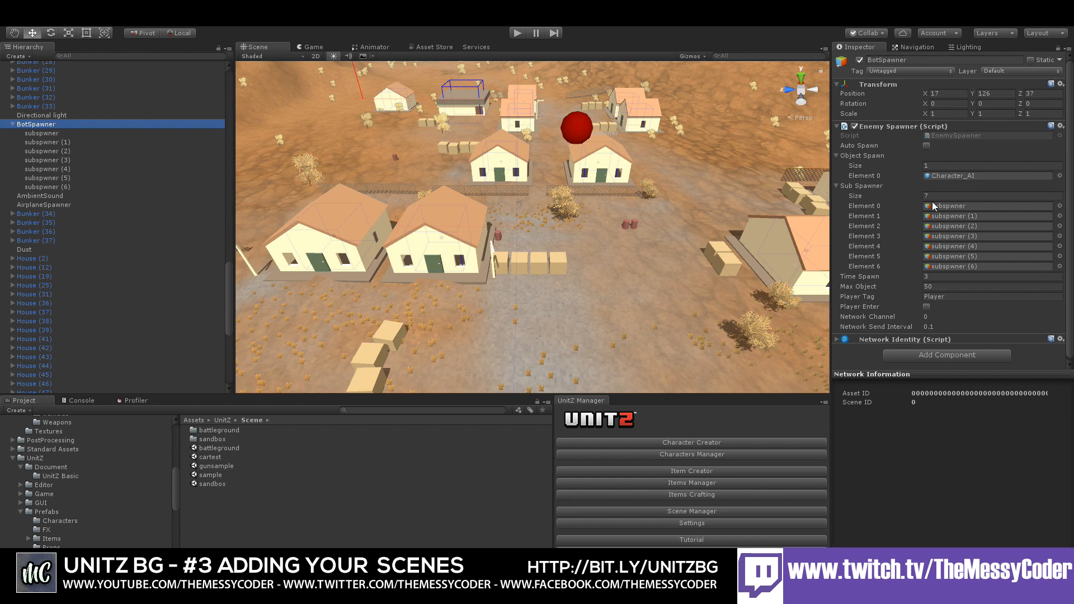
pyautogui.scroll(-1, 928, 260)
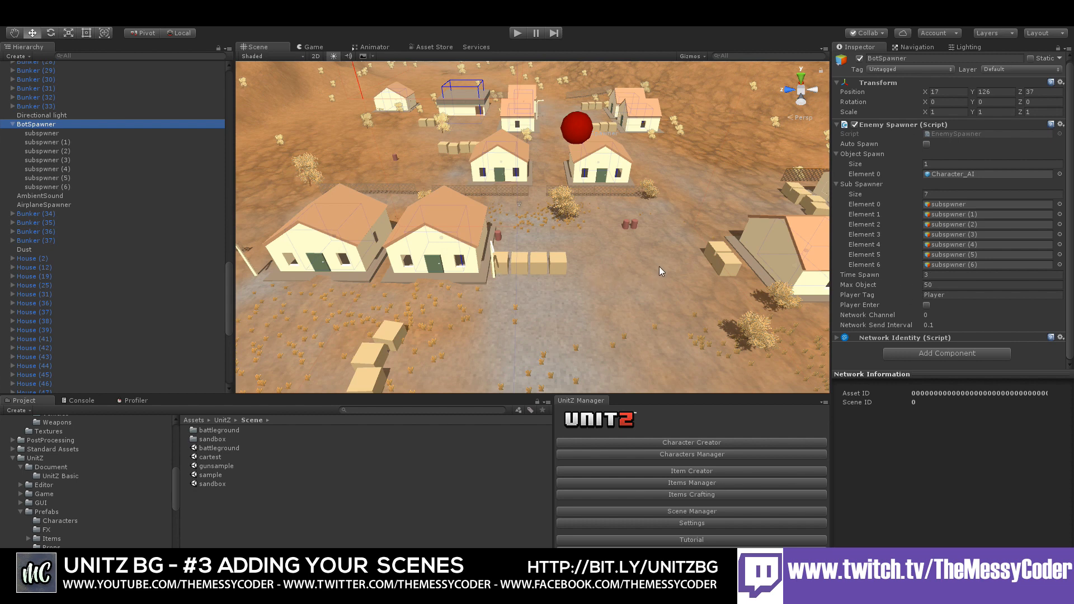
pyautogui.moveTo(690, 217)
pyautogui.mouseDown(button='right')
pyautogui.moveTo(637, 233)
pyautogui.moveTo(697, 231)
pyautogui.mouseUp(button='right')
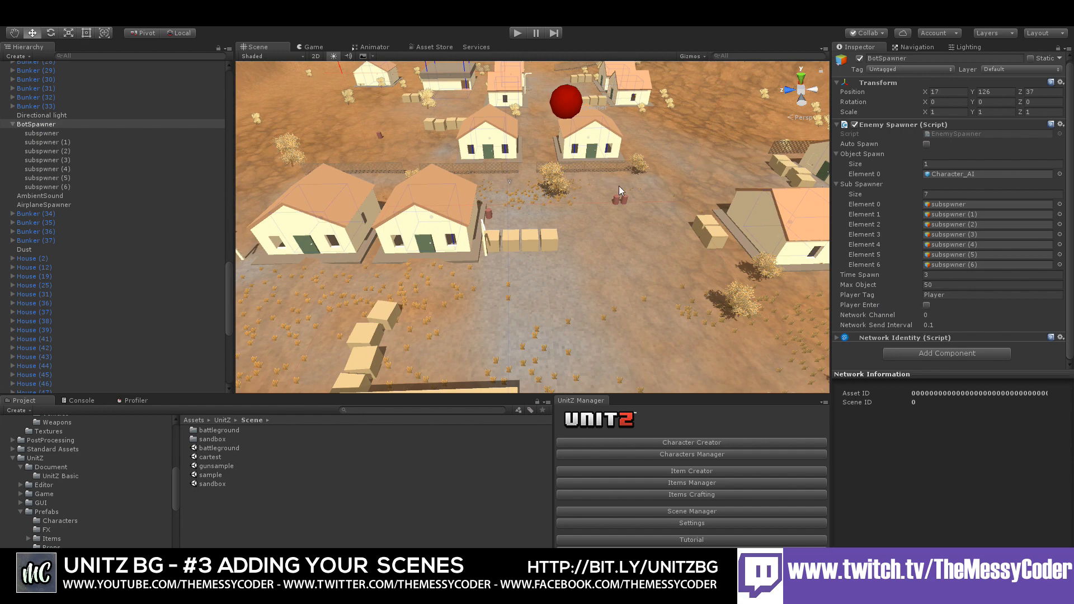
pyautogui.moveTo(640, 189); pyautogui.dragTo(581, 207, button='right')
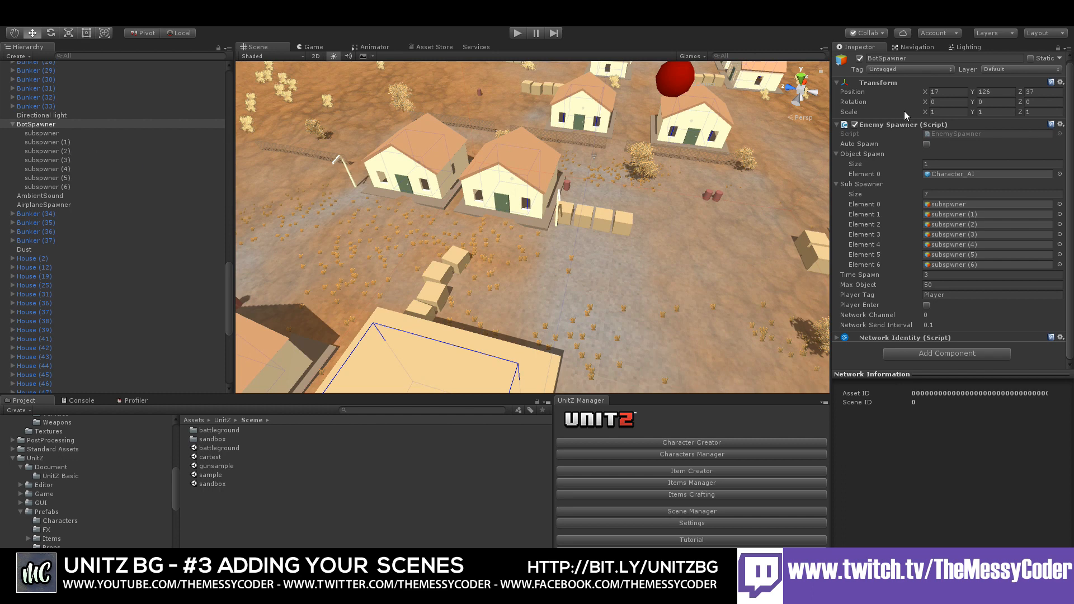
pyautogui.click(47, 133)
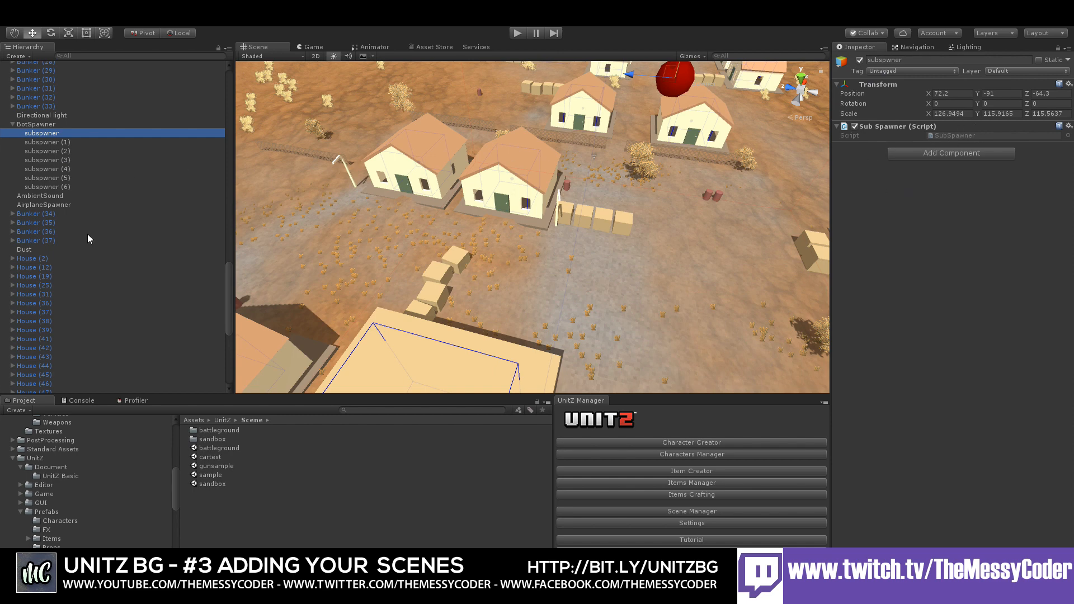
# Frame the PlayerSpawner and the SpectreCamera in the scene and inspect their components
pyautogui.scroll(10, 68, 254)
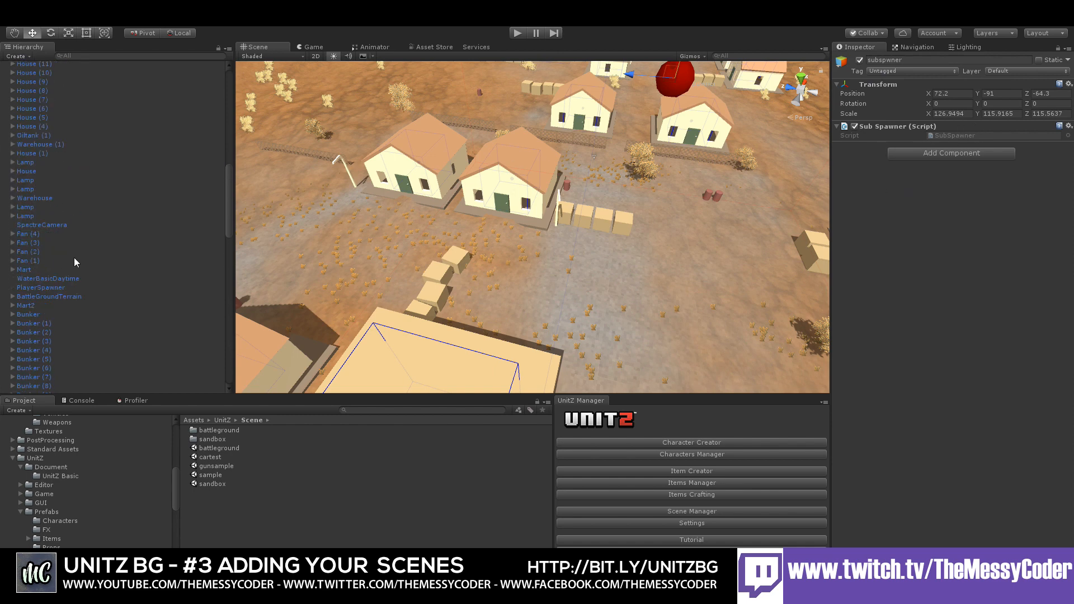
pyautogui.doubleClick(44, 288)
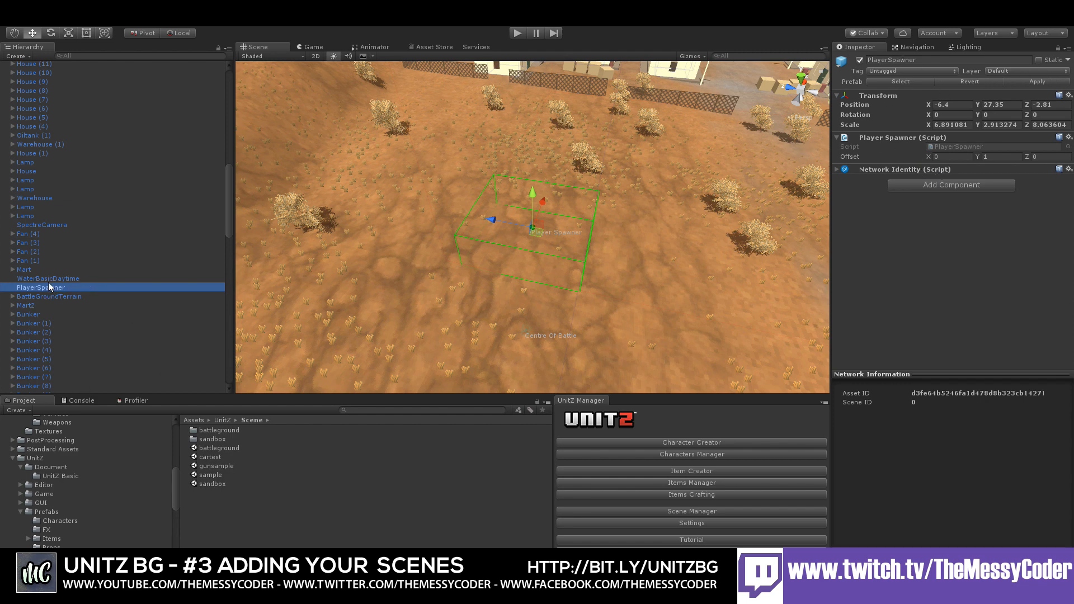
pyautogui.doubleClick(54, 225)
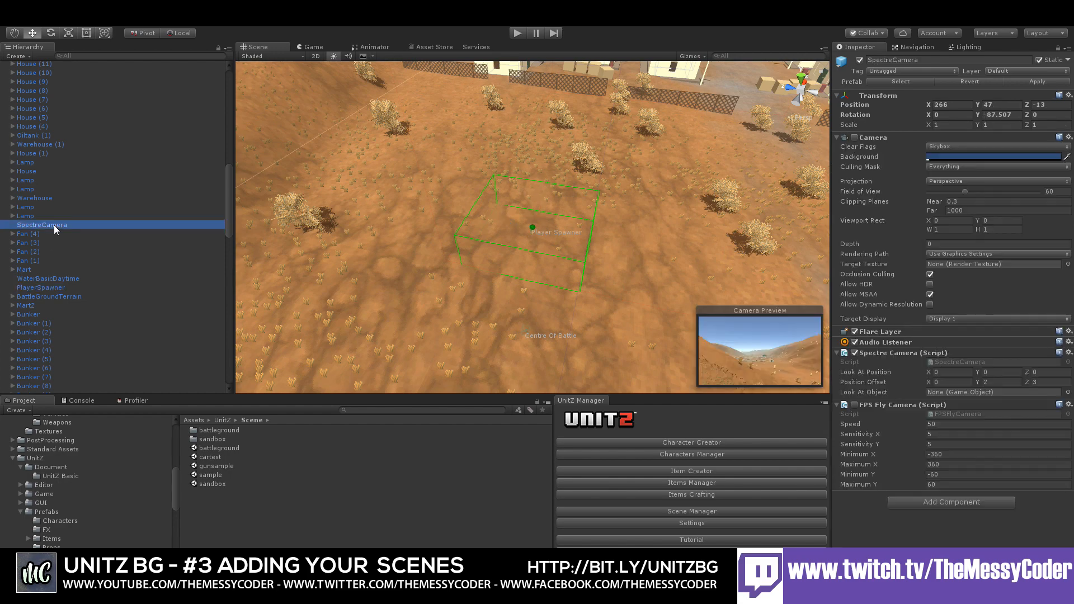
pyautogui.moveTo(627, 222); pyautogui.dragTo(459, 239, button='right')
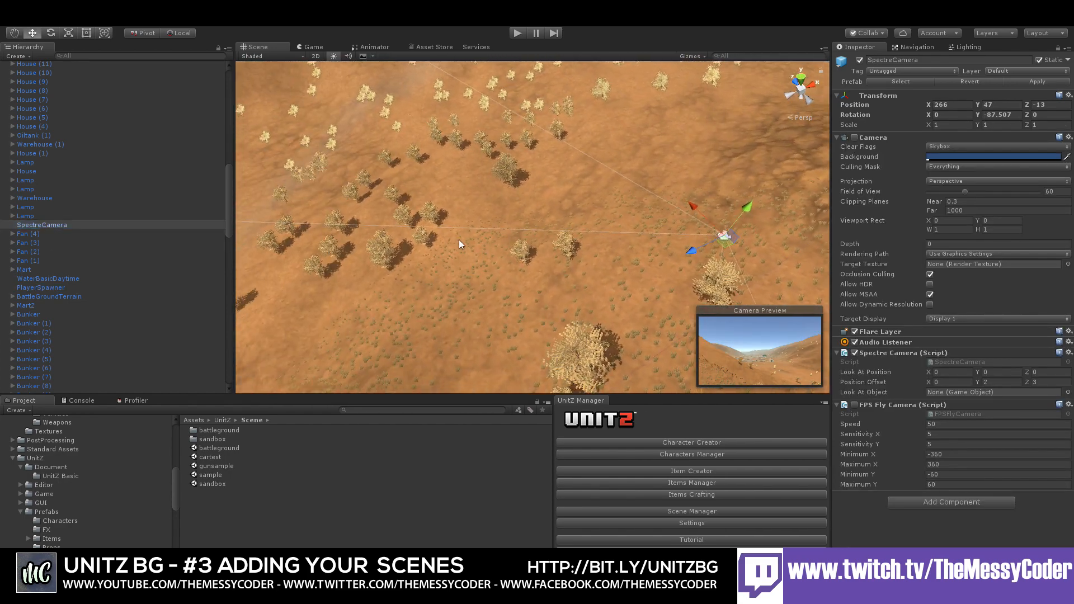
pyautogui.moveTo(739, 231); pyautogui.dragTo(699, 236, button='right')
pyautogui.press('d')
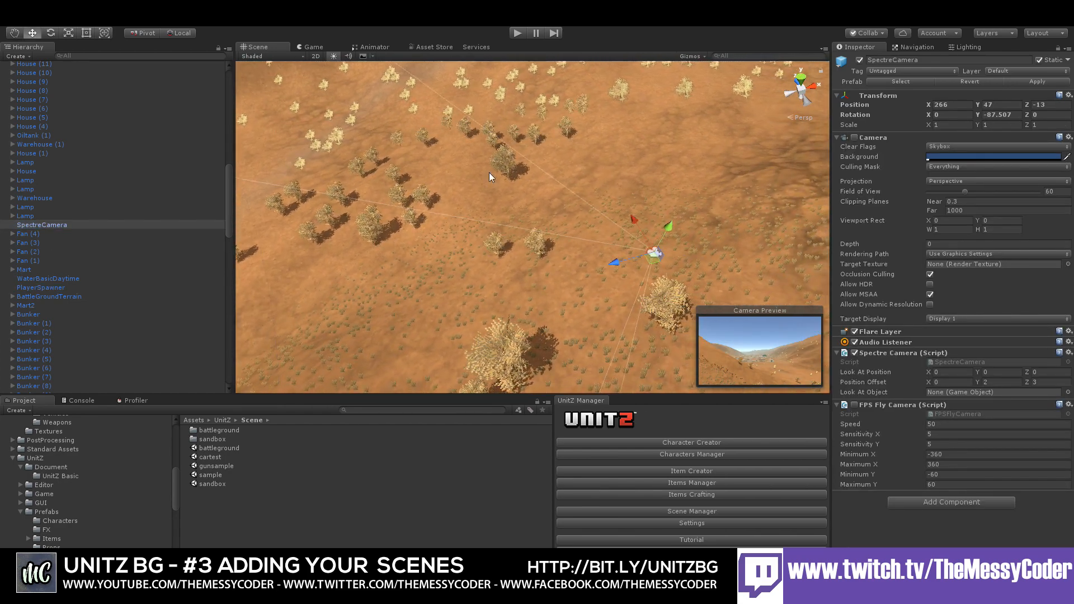
pyautogui.moveTo(558, 184)
pyautogui.mouseDown(button='right')
pyautogui.moveTo(547, 201)
pyautogui.moveTo(529, 200)
pyautogui.moveTo(555, 191)
pyautogui.mouseUp(button='right')
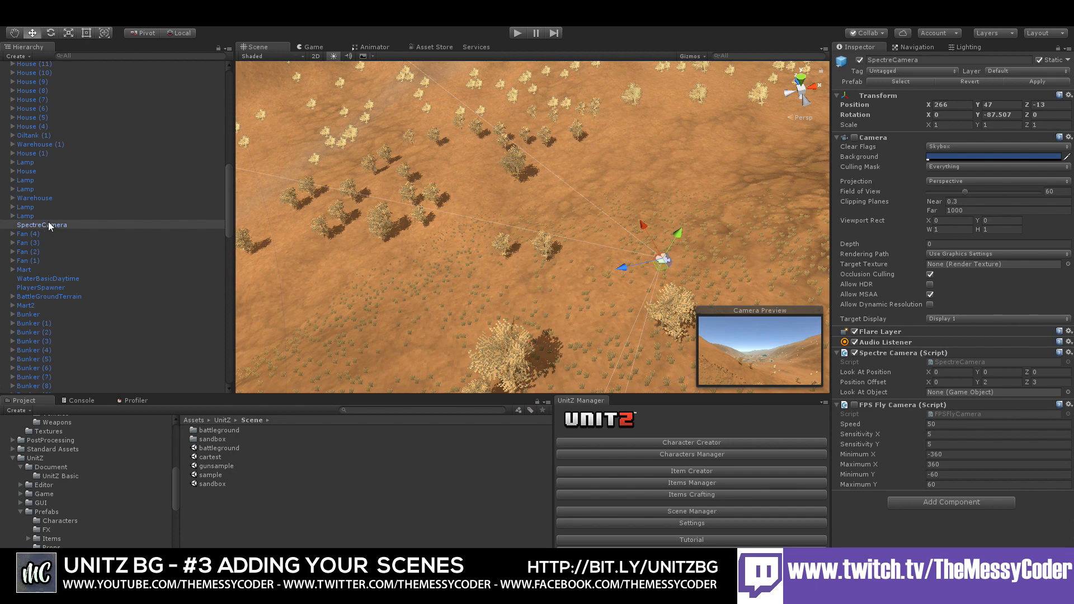
# Filter the scene objects by "pl", frame the AirplaneSpawner, clear the filter, and examine its position above the terrain
pyautogui.scroll(15, 63, 211)
pyautogui.scroll(3, 66, 212)
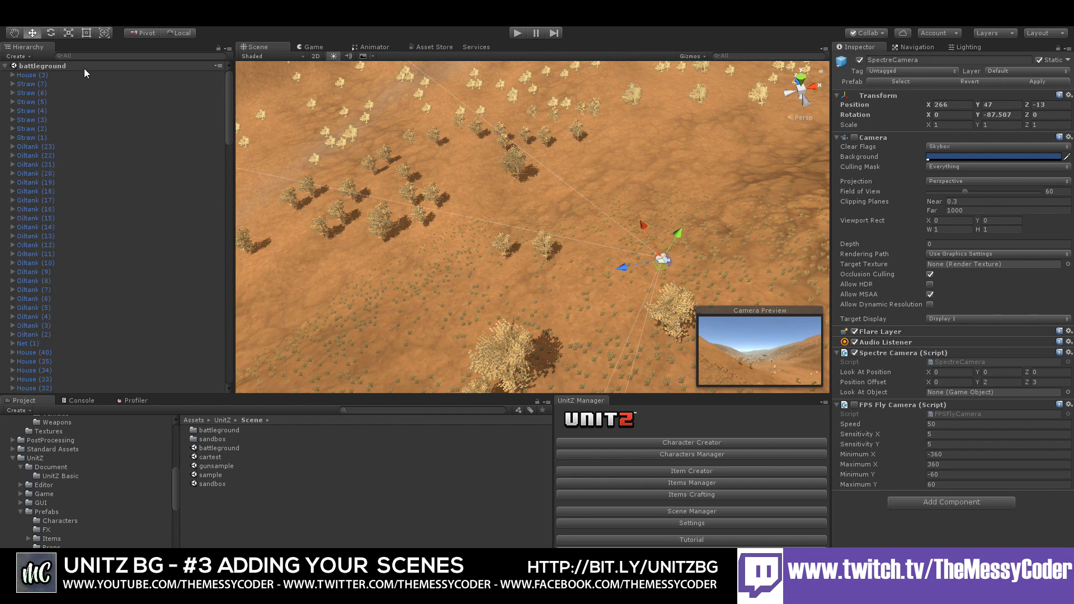
pyautogui.click(84, 57)
pyautogui.write('pl')
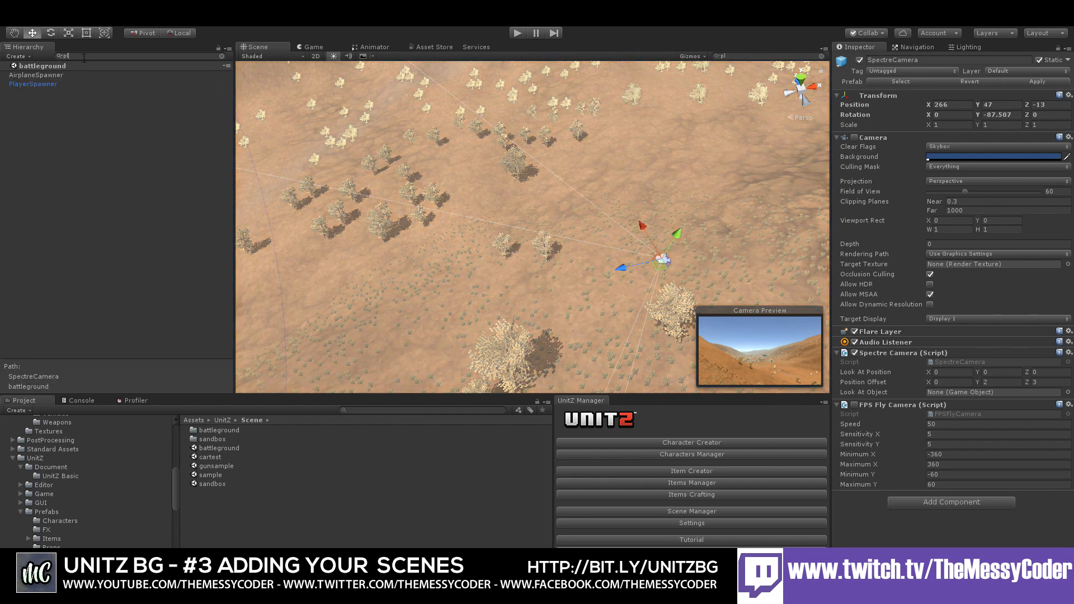
pyautogui.click(60, 75)
pyautogui.press('f')
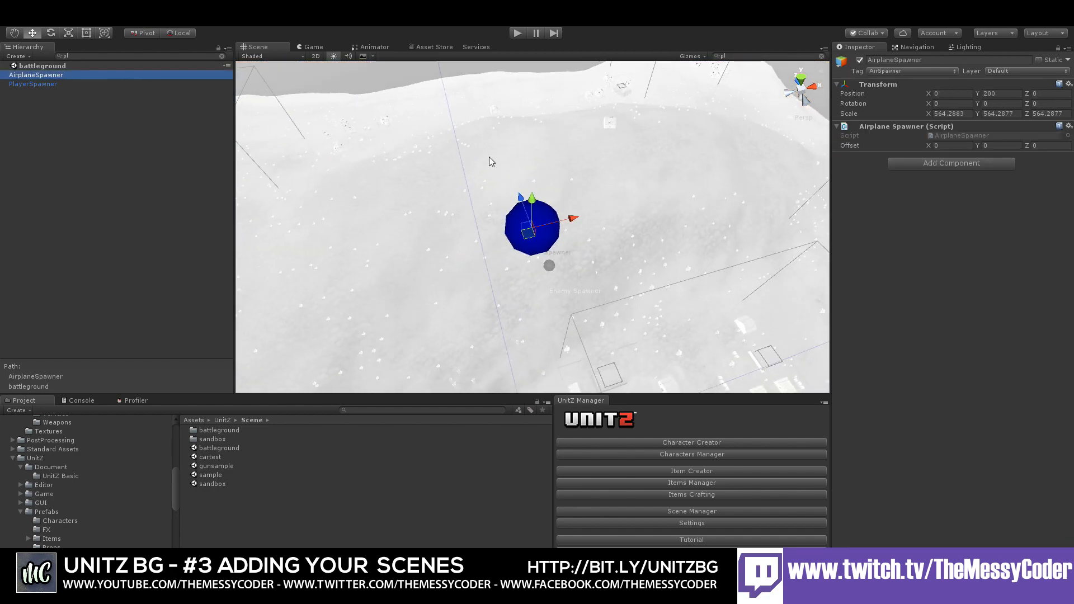
pyautogui.click(222, 56)
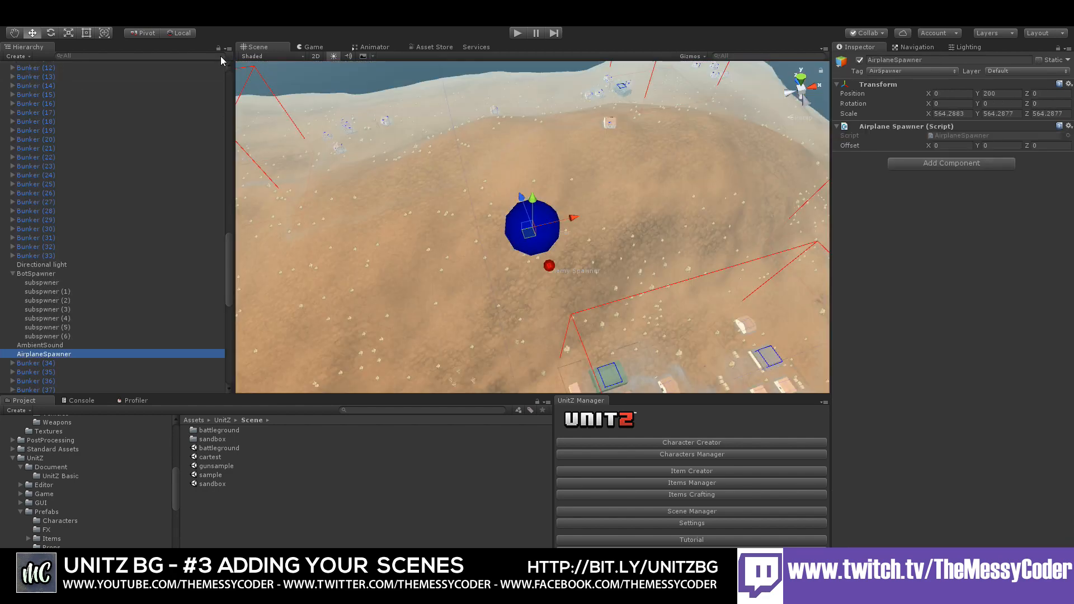
pyautogui.moveTo(473, 264); pyautogui.dragTo(497, 219, button='right')
pyautogui.moveTo(481, 281); pyautogui.dragTo(487, 212, button='middle')
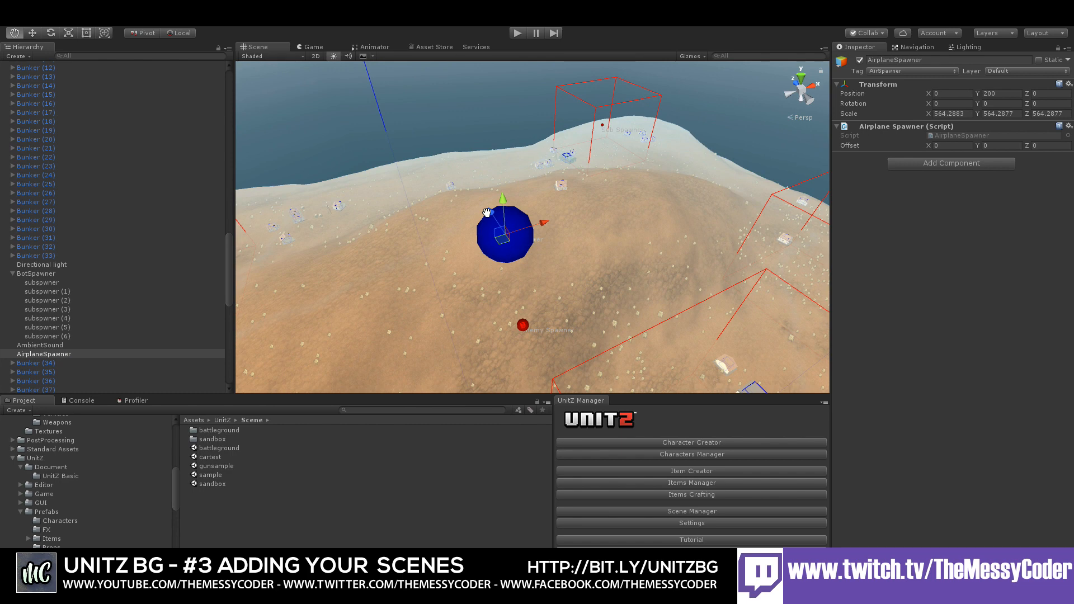
pyautogui.scroll(-1, 473, 230)
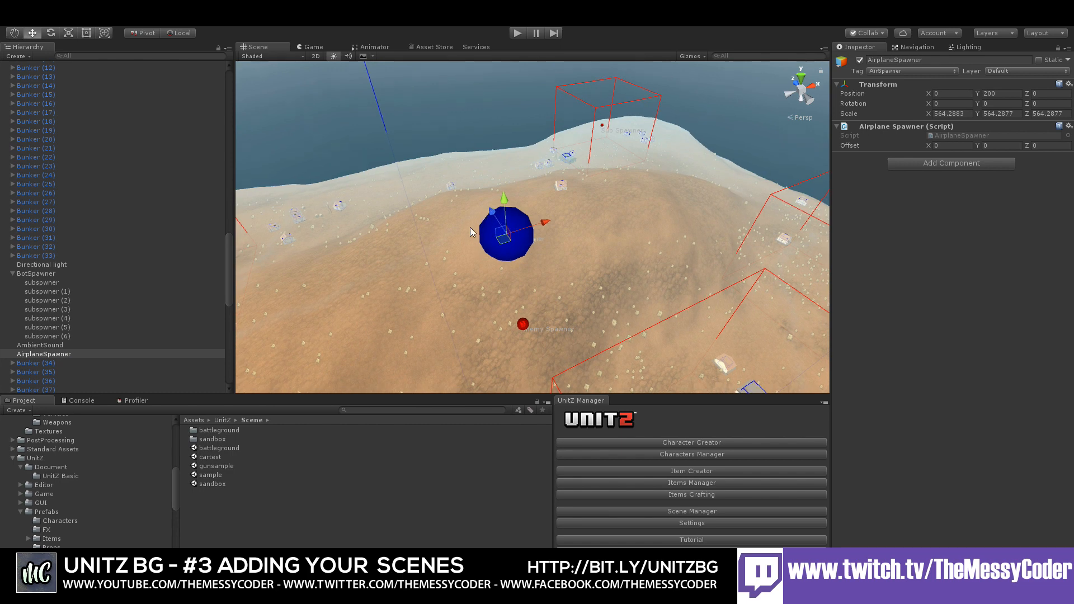
pyautogui.moveTo(466, 245); pyautogui.dragTo(454, 189, button='middle')
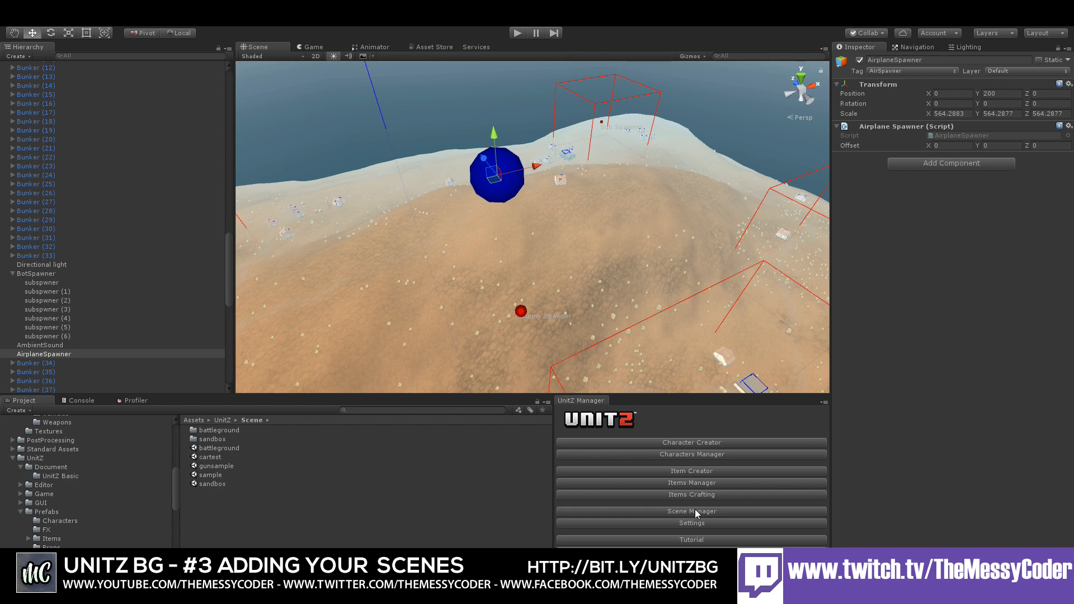
# Locate the registered NetworkGameplay prefab through the UnitZ settings, select it for inspection, and close the settings
pyautogui.click(694, 523)
pyautogui.click(693, 308)
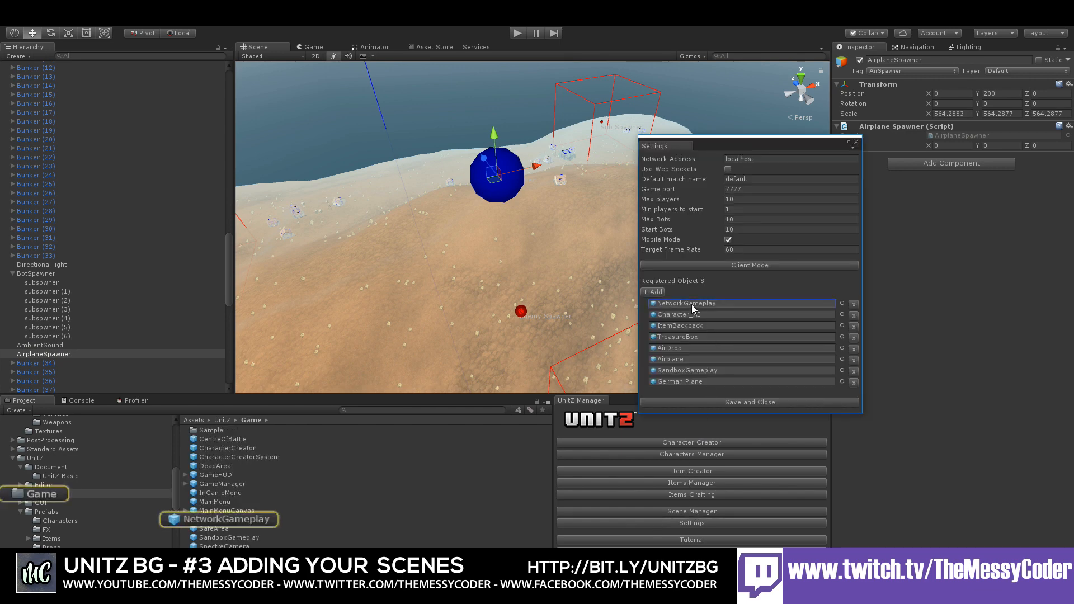
pyautogui.click(225, 520)
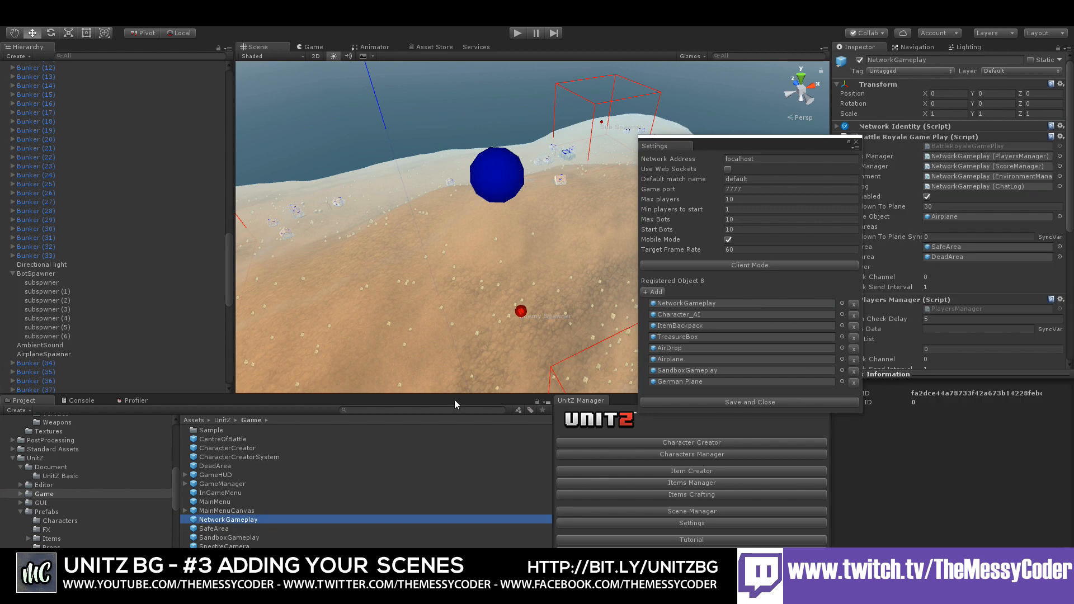
pyautogui.click(856, 142)
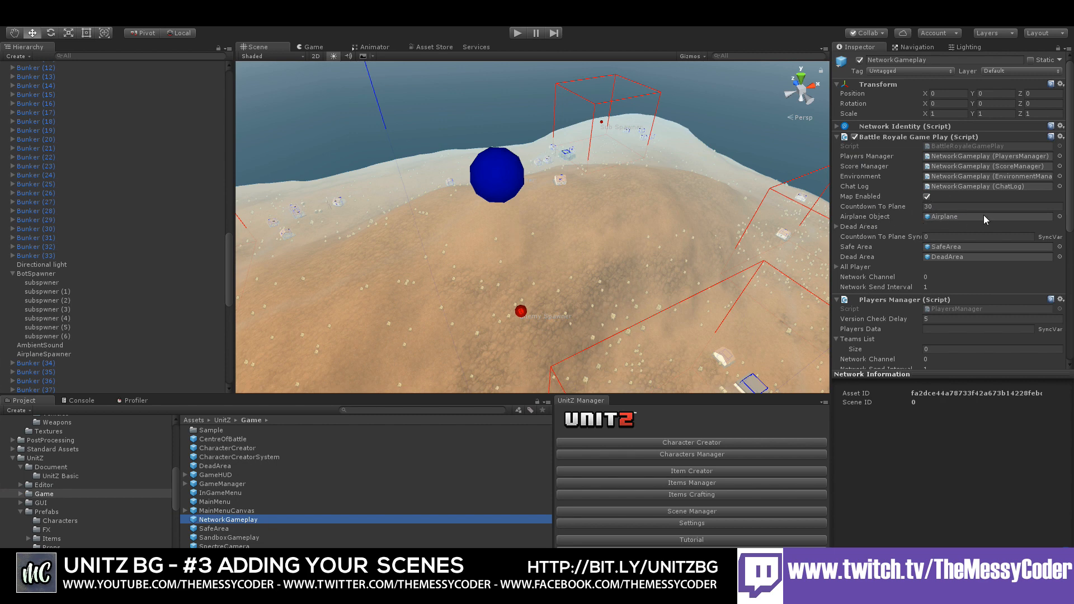
# Set NetworkGameplay's Countdown To Plane to 20 and review its remaining manager components
pyautogui.click(941, 207)
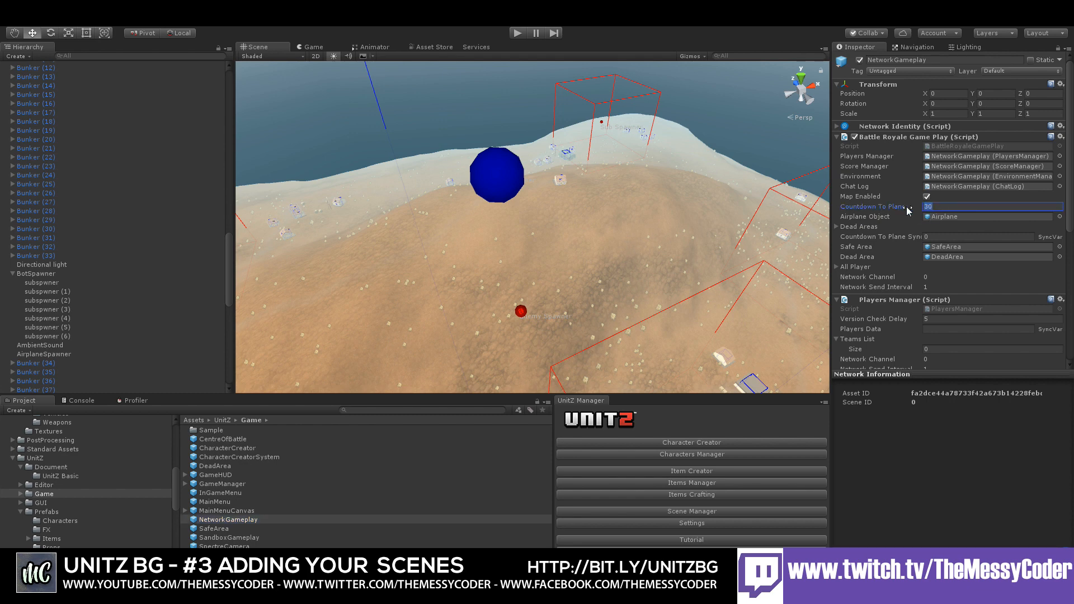
pyautogui.write('20')
pyautogui.scroll(-5, 946, 235)
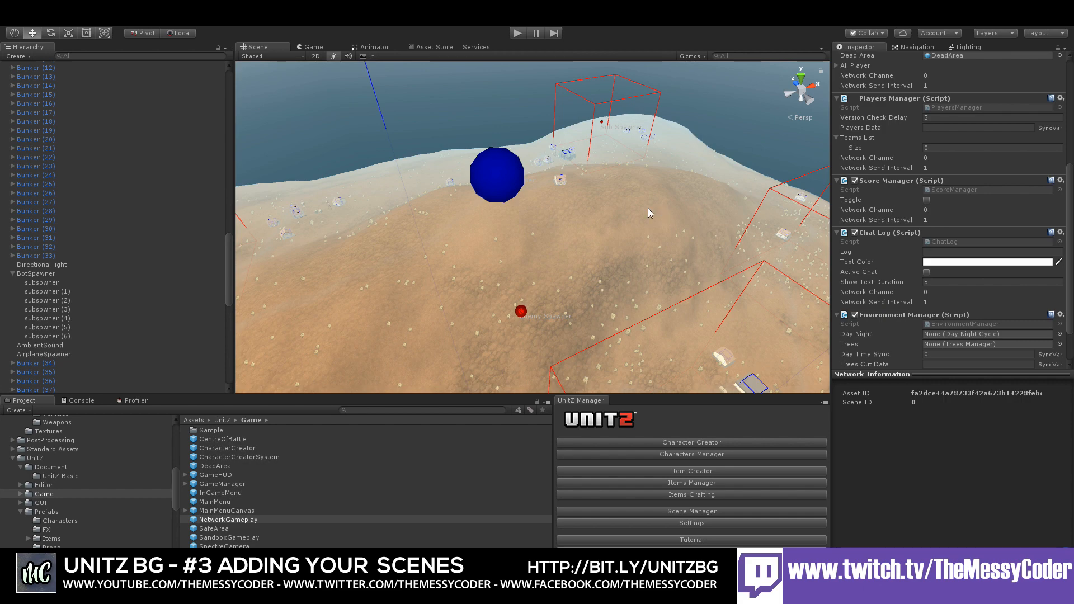
pyautogui.moveTo(598, 218); pyautogui.dragTo(531, 219, button='right')
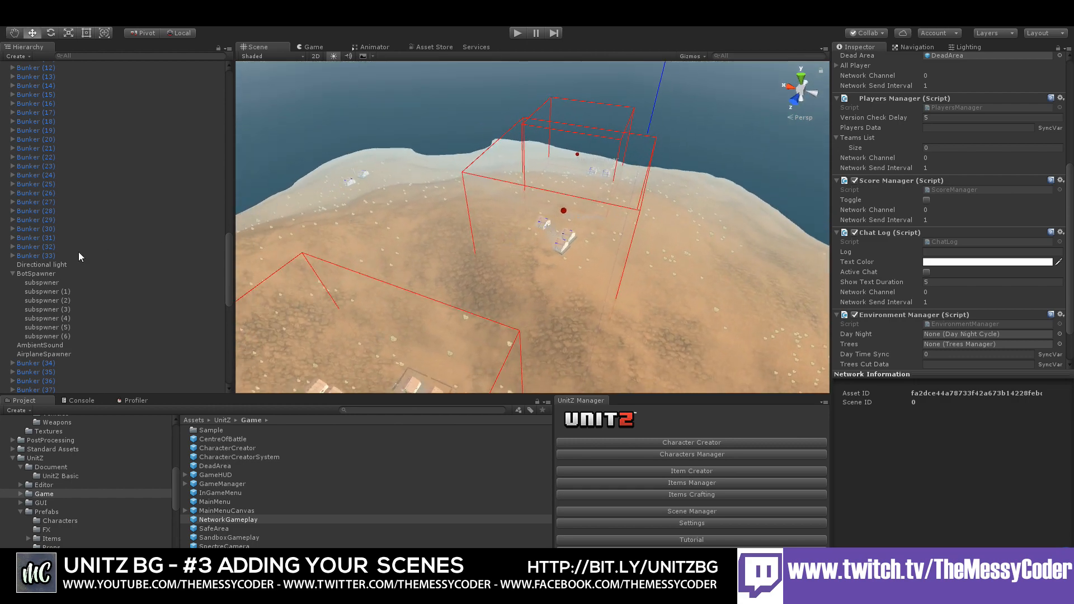
# Open the Demo_1.0 scene from the PolygonWar Demo folder
pyautogui.scroll(5, 63, 497)
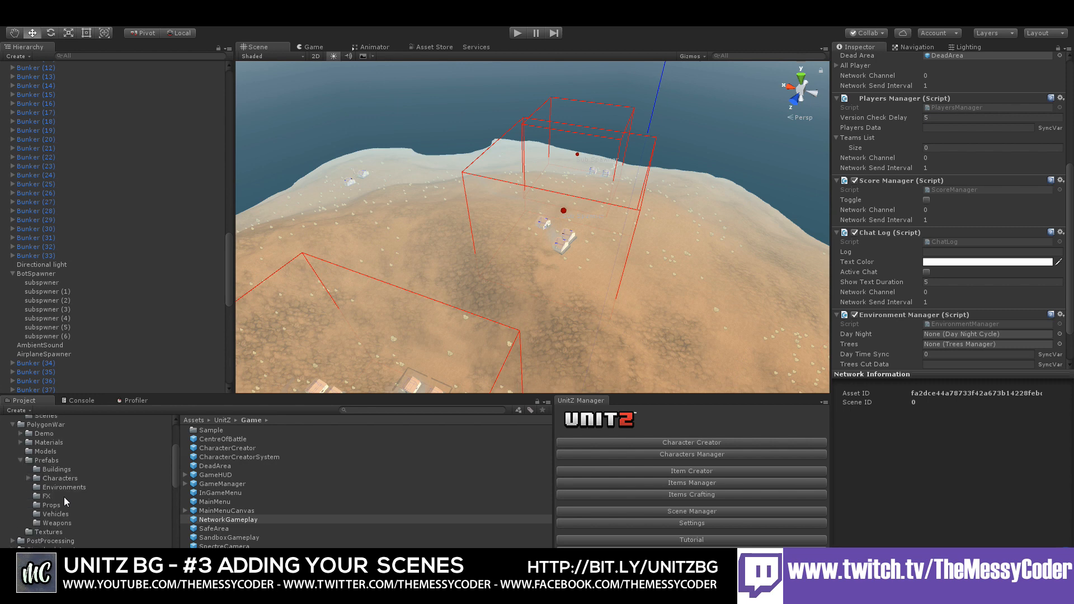
pyautogui.click(37, 458)
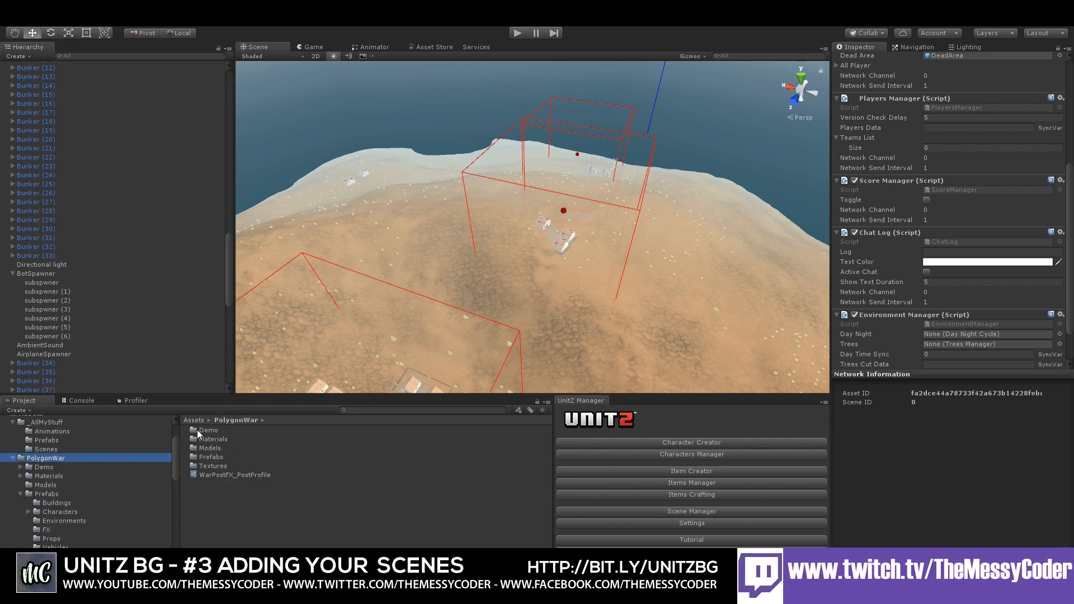
pyautogui.click(47, 468)
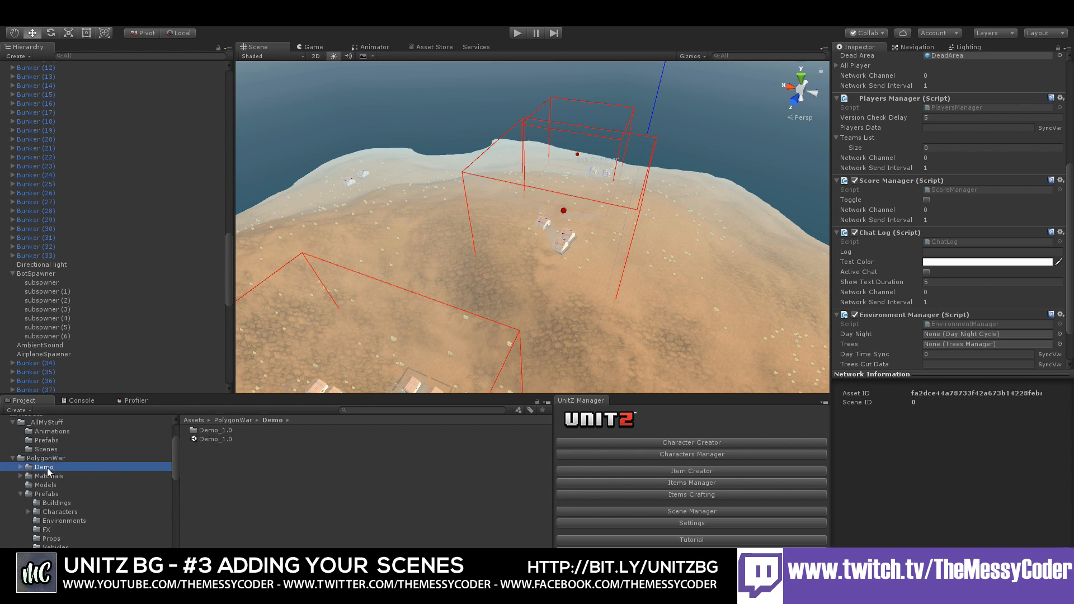
pyautogui.click(217, 439)
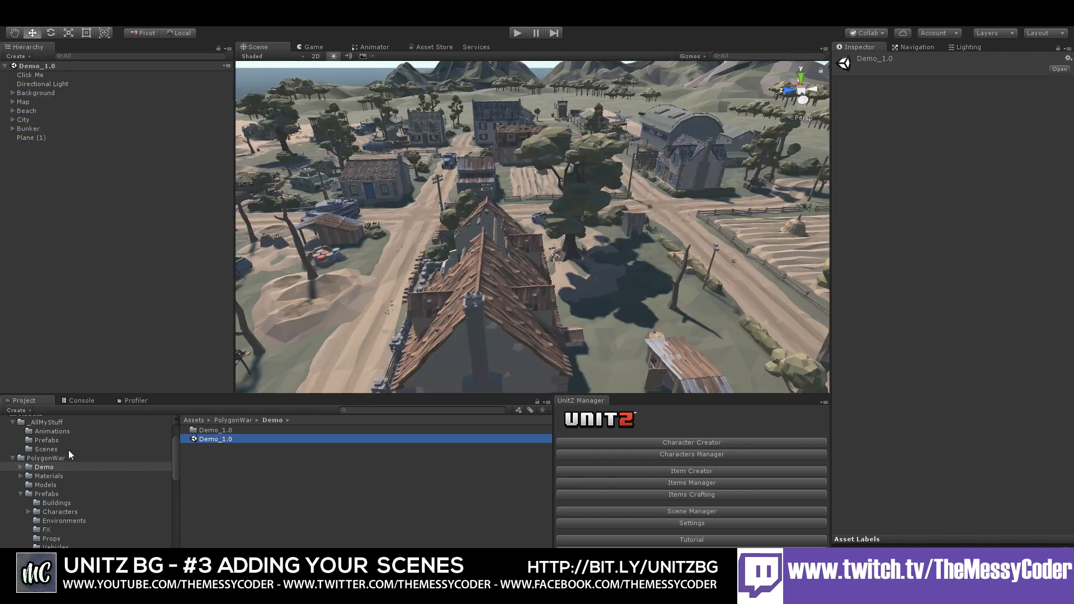
# Find the SpectreCamera prefab by searching "spec", add it to the scene, and raise it above the village to about Y 12.38, Z 3.83
pyautogui.click(375, 411)
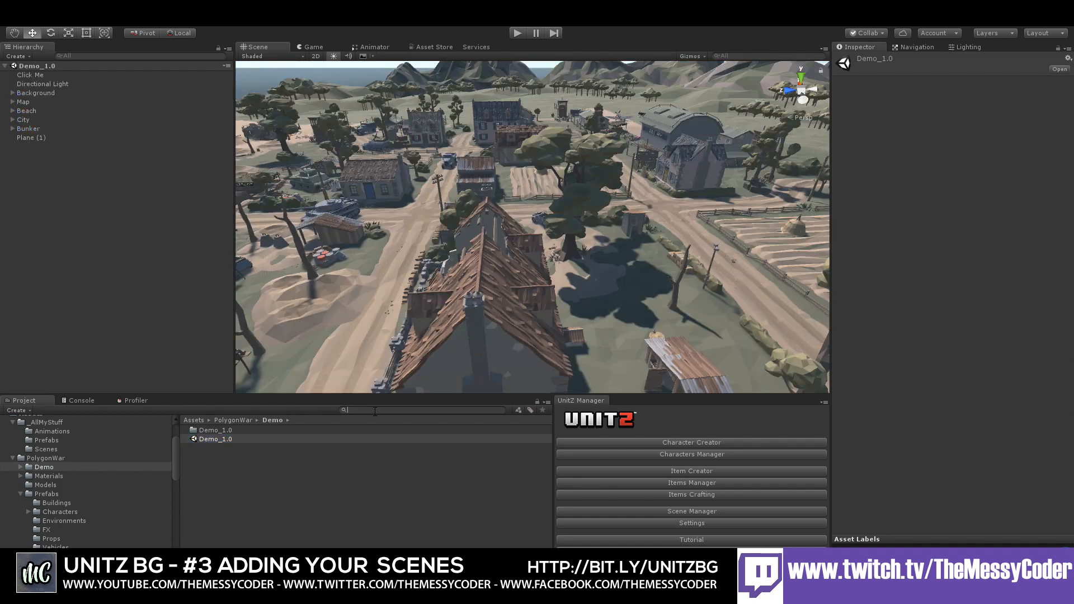
pyautogui.write('spec')
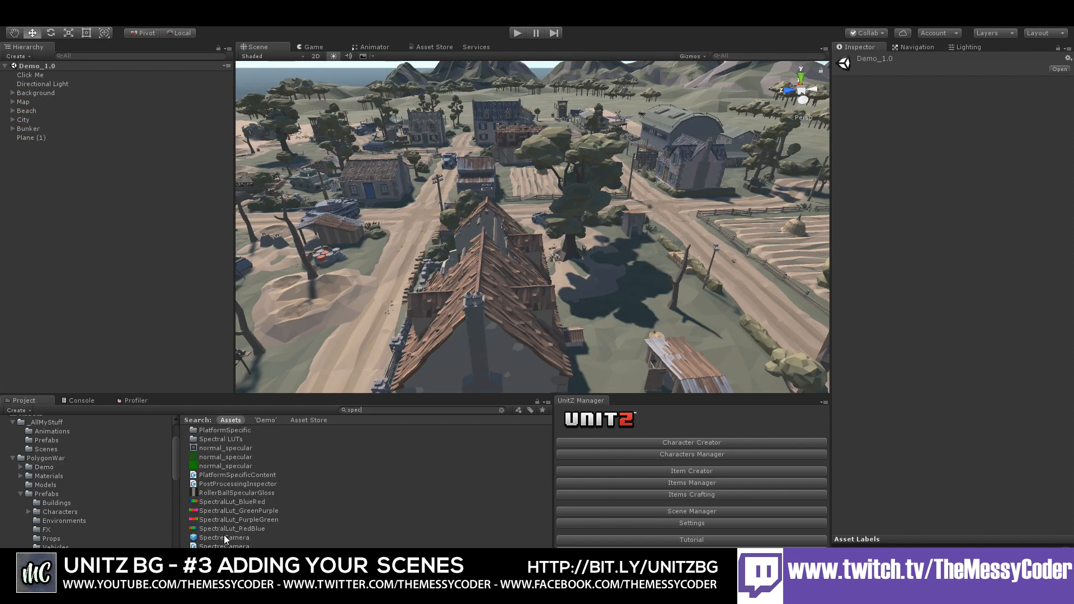
pyautogui.moveTo(224, 537); pyautogui.dragTo(96, 258)
pyautogui.press('f')
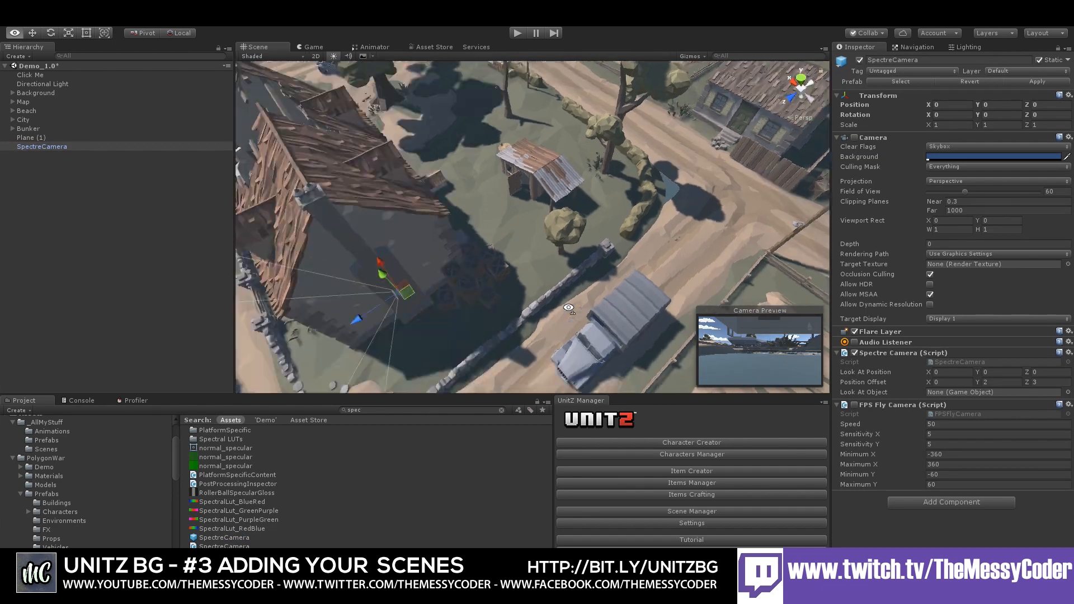
pyautogui.moveTo(450, 225); pyautogui.dragTo(347, 159)
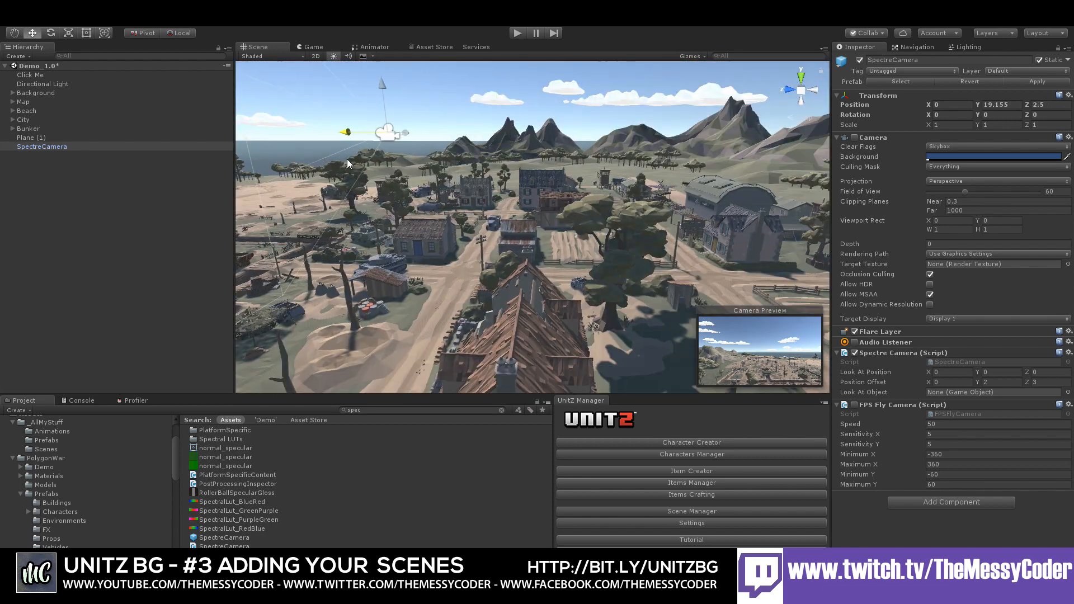
pyautogui.moveTo(380, 125); pyautogui.dragTo(368, 267)
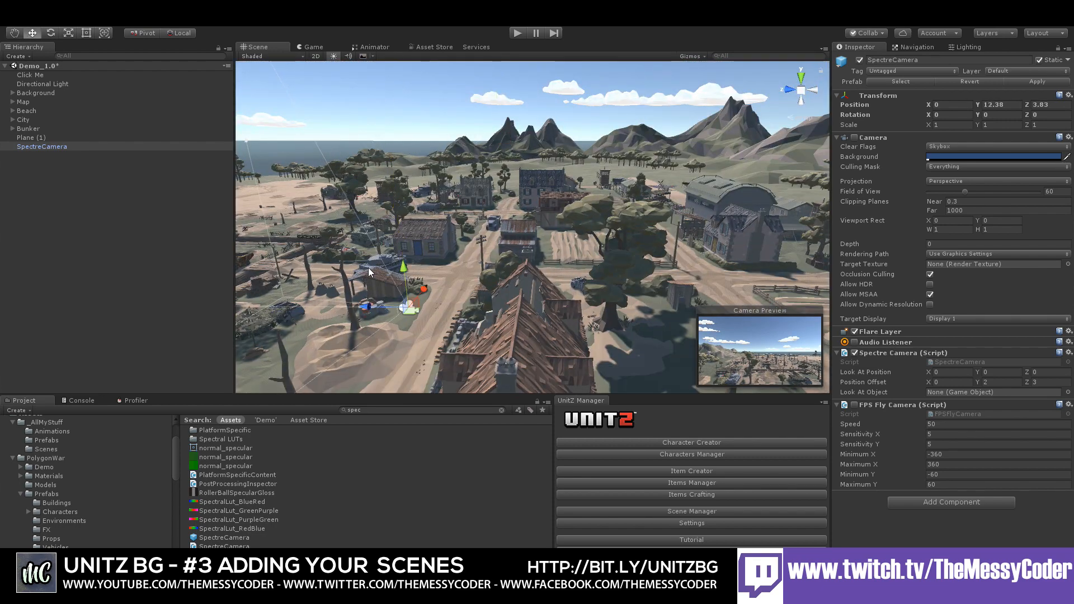
# Create a UnitZ Centre Of Battle object as a separate scene object in the middle of the village
pyautogui.moveTo(368, 267); pyautogui.dragTo(381, 329, button='right')
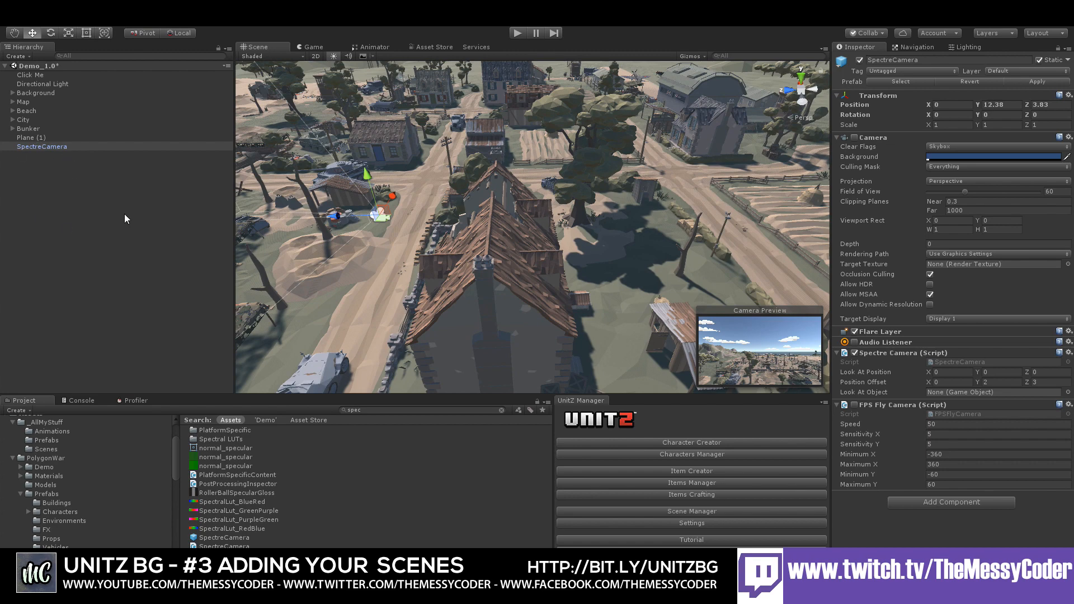
pyautogui.scroll(-5, 506, 258)
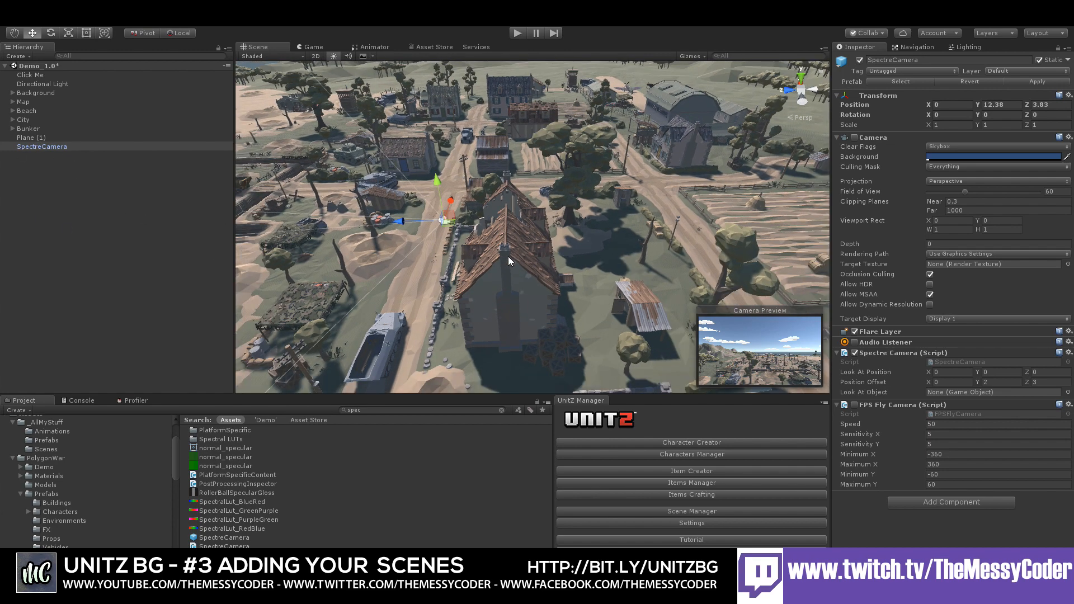
pyautogui.moveTo(506, 258); pyautogui.dragTo(508, 308, button='right')
pyautogui.scroll(-6, 505, 186)
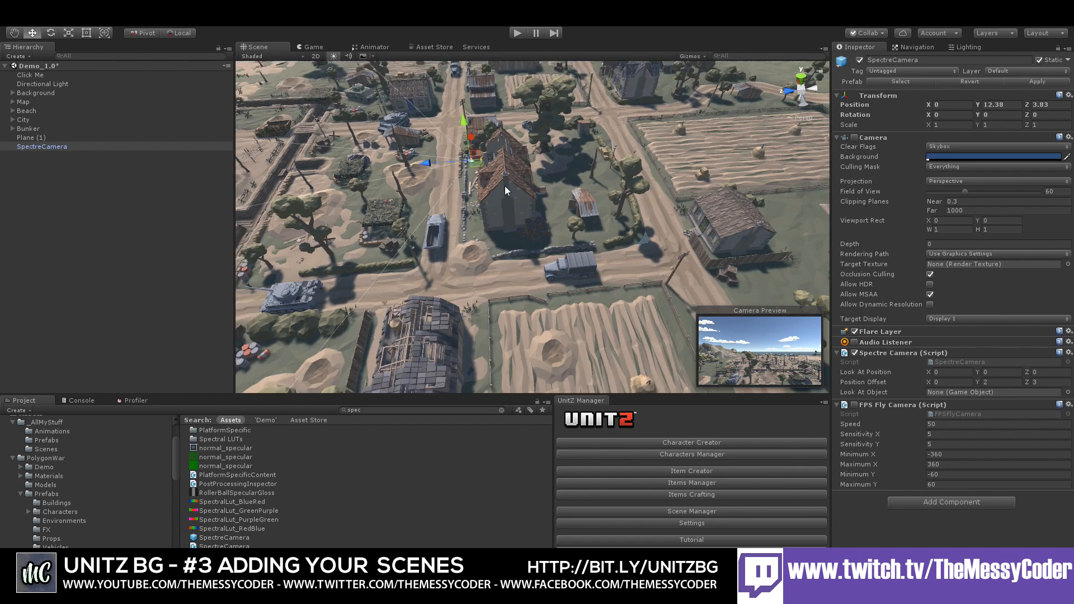
pyautogui.click(161, 224)
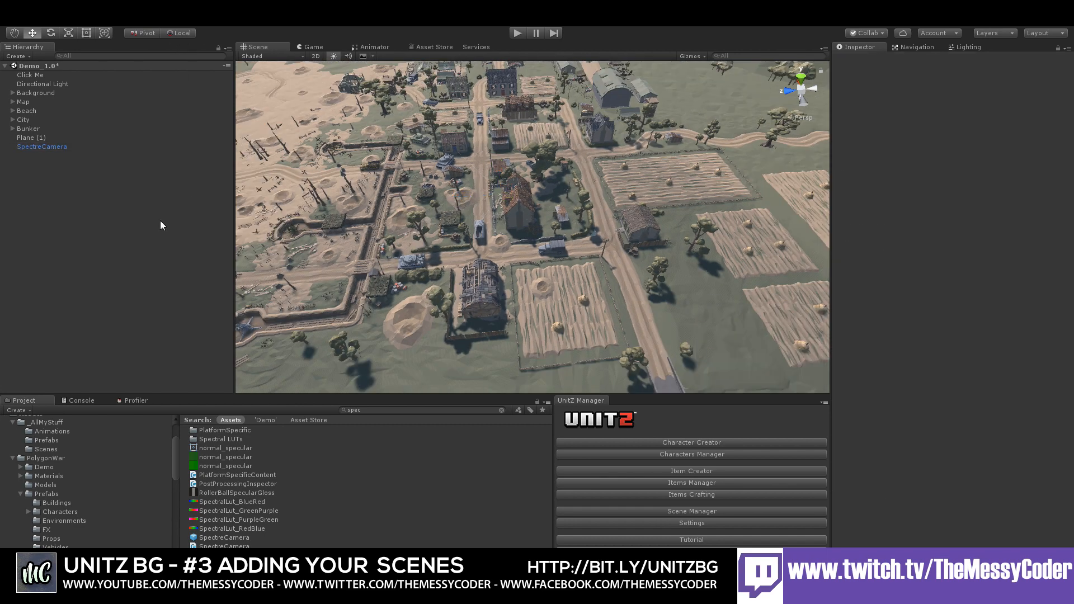
pyautogui.click(216, 17)
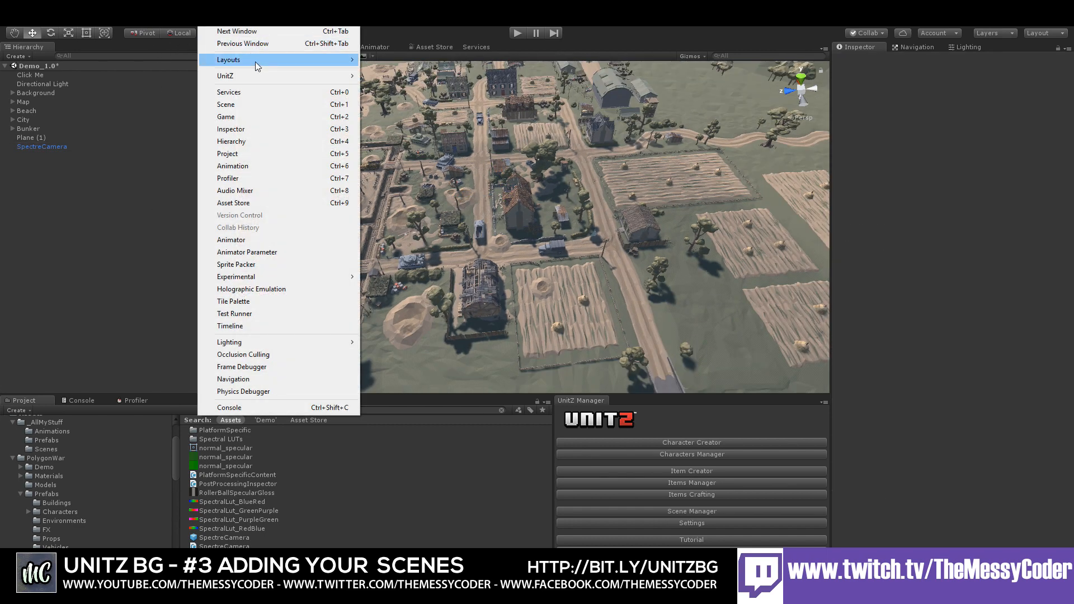
pyautogui.moveTo(265, 78)
pyautogui.moveTo(392, 100)
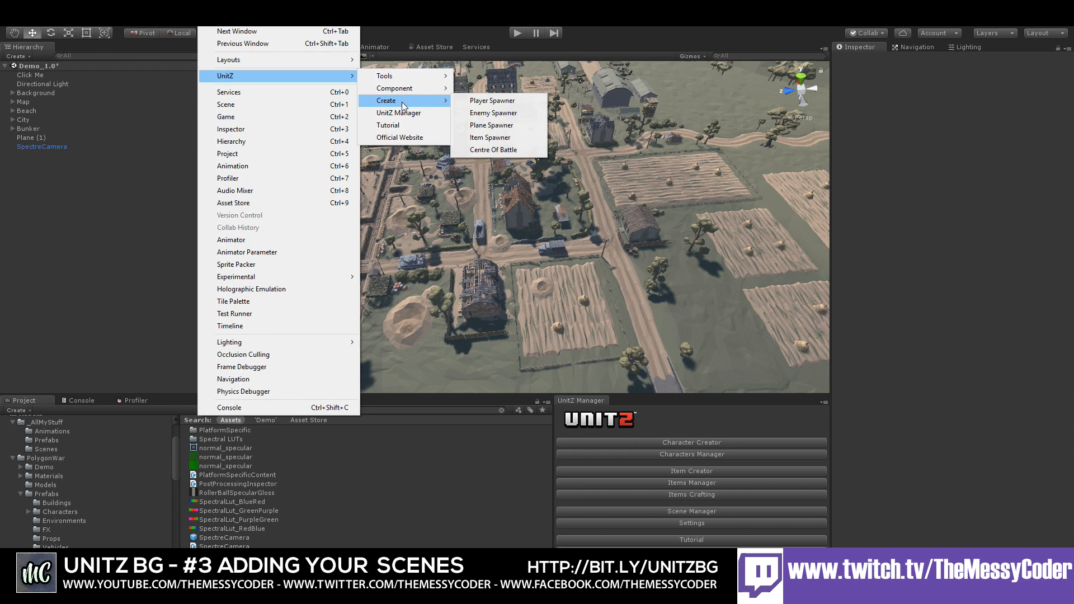
pyautogui.click(514, 150)
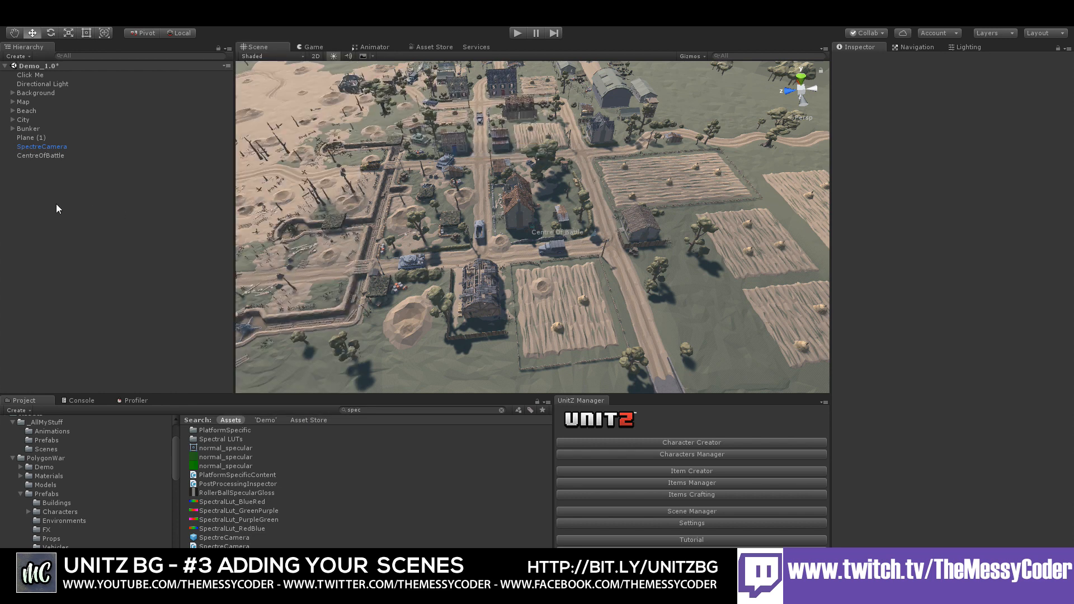
# Zero the CentreOfBattle's position on all three axes and shift it along Z to about 6.6
pyautogui.click(39, 155)
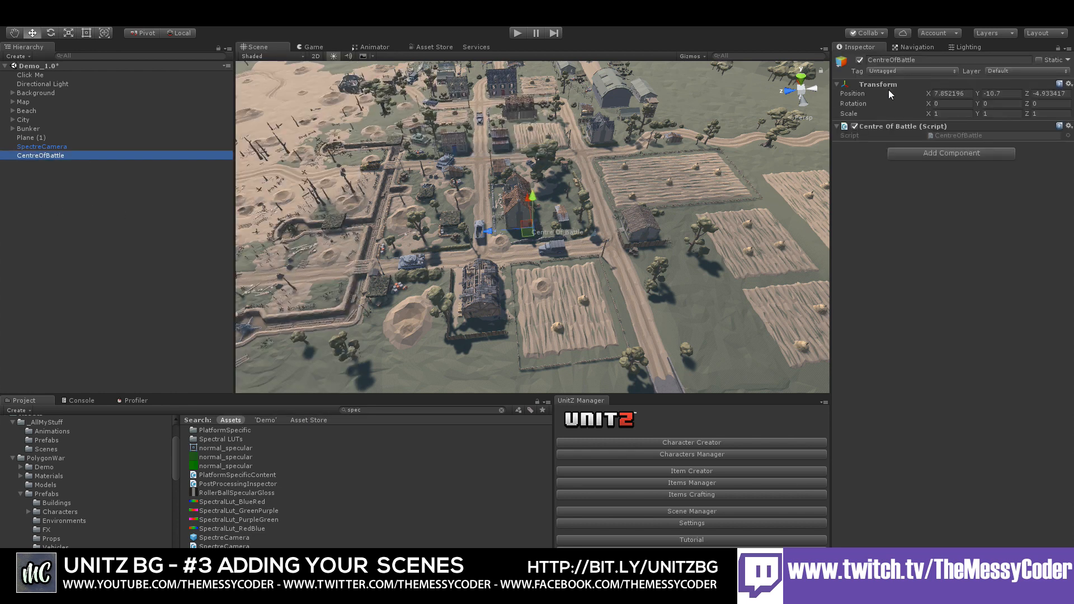
pyautogui.click(953, 93)
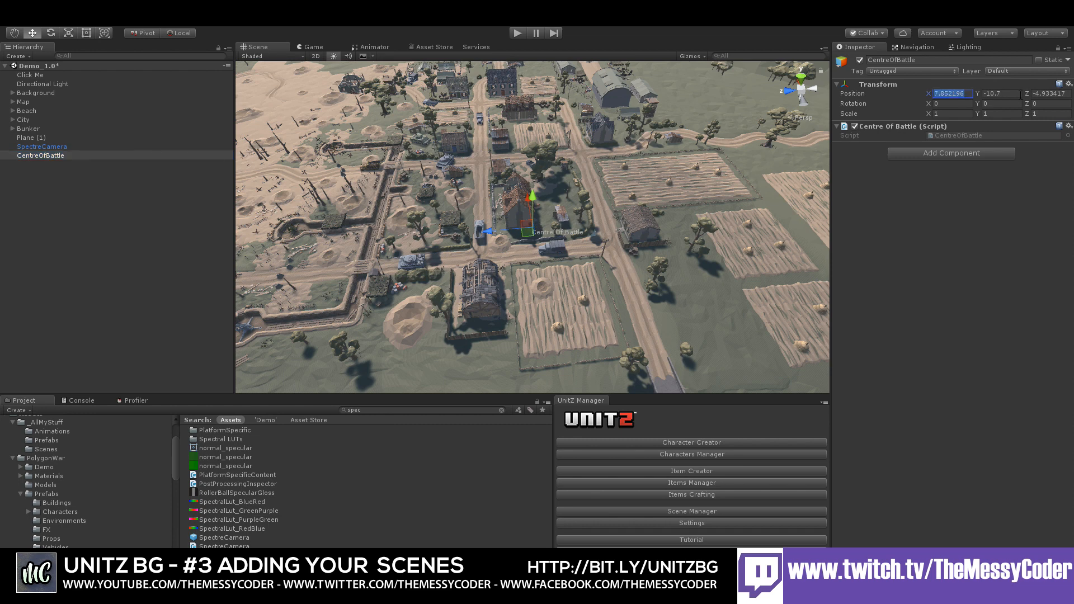
pyautogui.click(998, 94)
pyautogui.write('0')
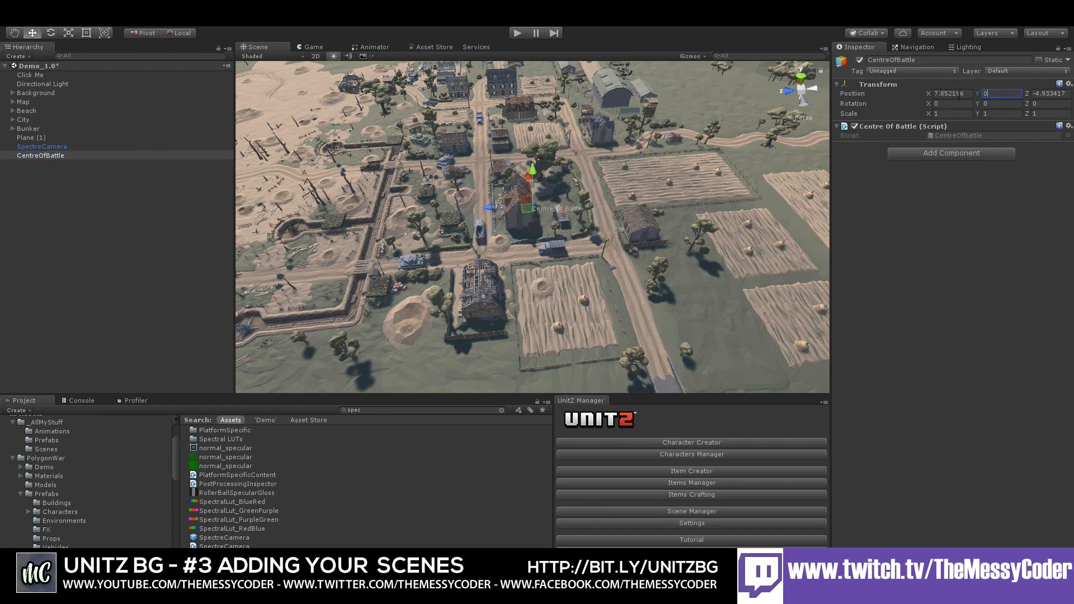
pyautogui.click(952, 93)
pyautogui.write('0')
pyautogui.click(1035, 93)
pyautogui.write('0')
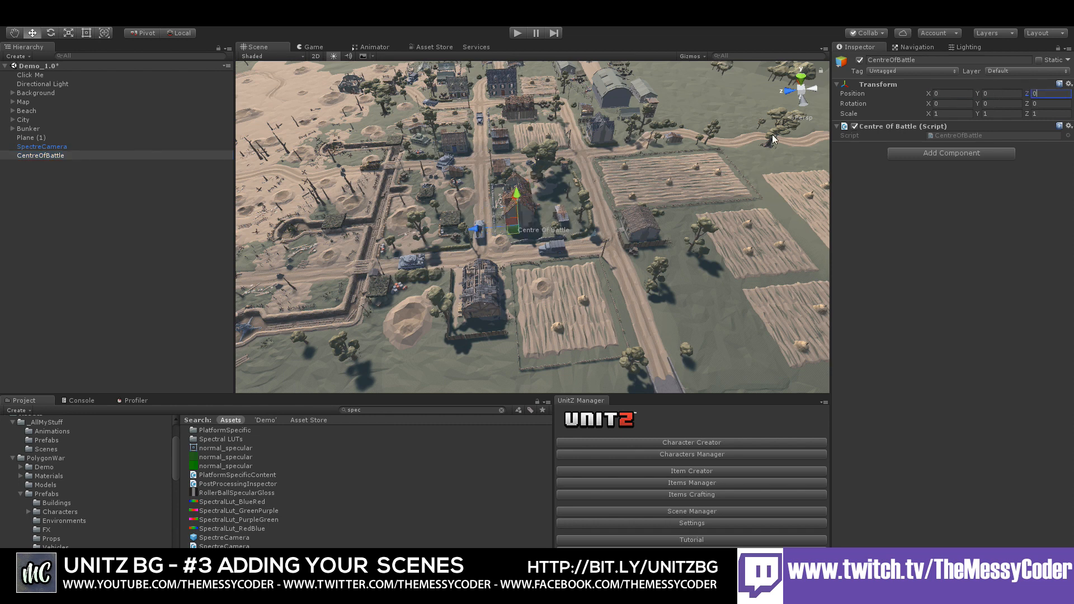
pyautogui.moveTo(473, 231); pyautogui.dragTo(449, 230)
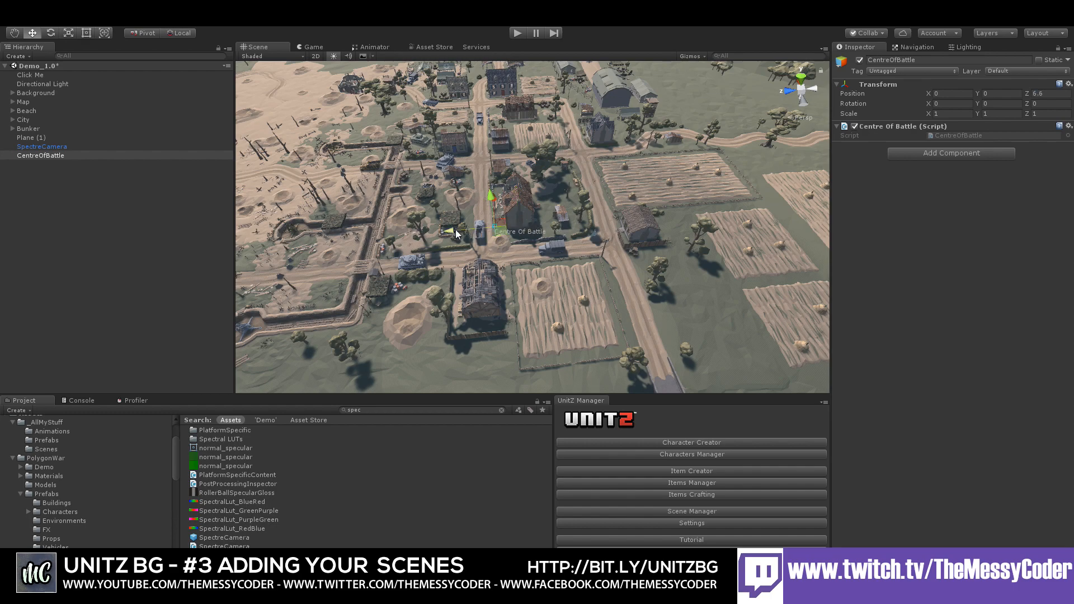
# Go to the beach and frame SM_Veh_Landing_Craft_01 (3) at the shoreline up close
pyautogui.moveTo(567, 248); pyautogui.dragTo(536, 165, button='right')
pyautogui.moveTo(727, 171); pyautogui.dragTo(389, 158, button='right')
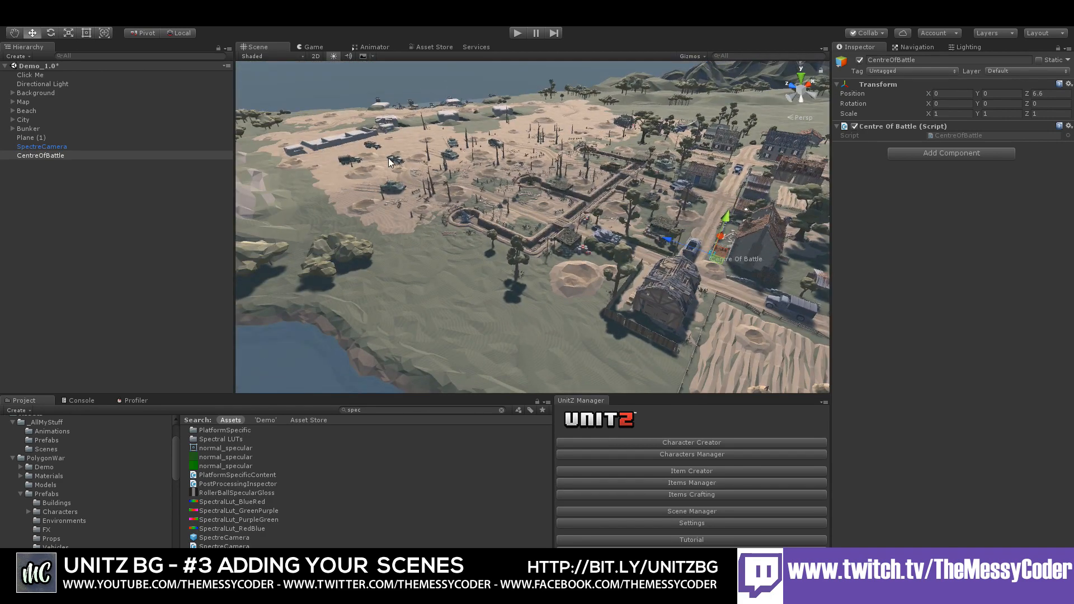
pyautogui.click(44, 192)
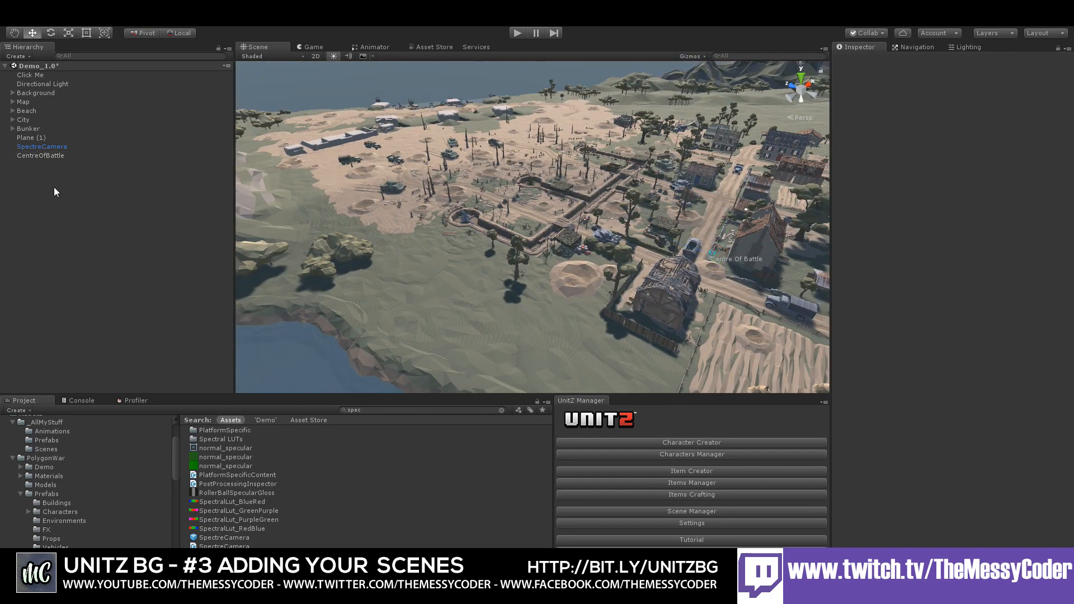
pyautogui.moveTo(398, 140); pyautogui.dragTo(479, 223, button='right')
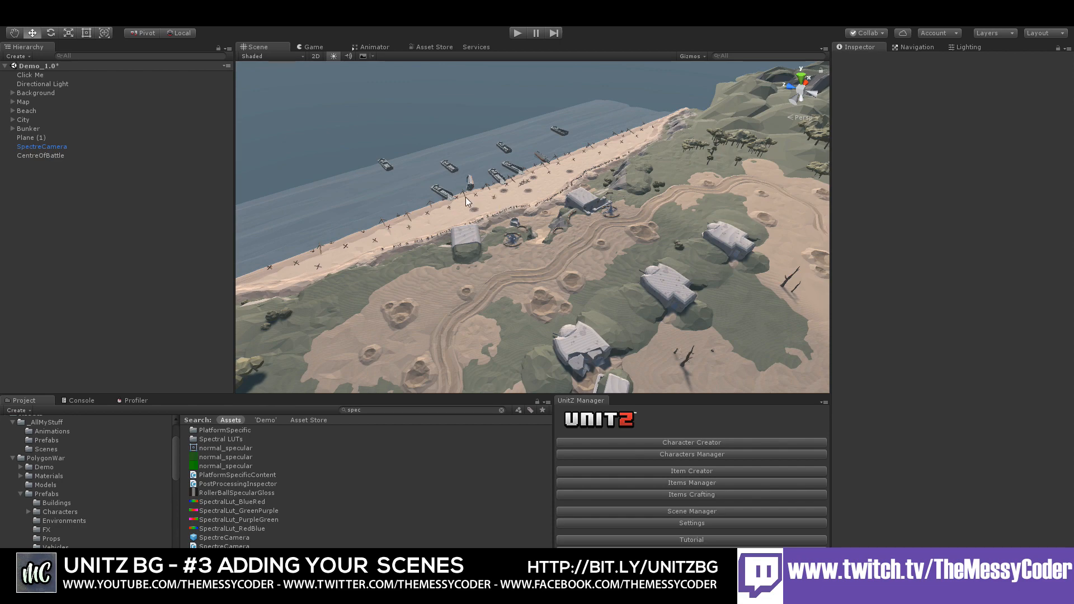
pyautogui.click(449, 195)
pyautogui.press('f')
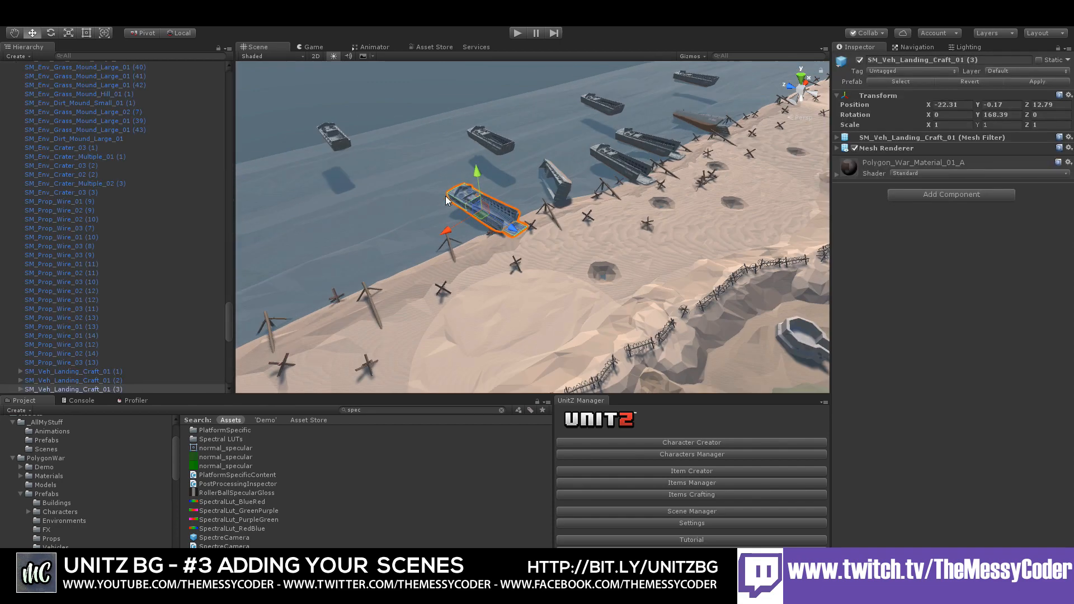
pyautogui.moveTo(447, 227); pyautogui.dragTo(430, 261, button='right')
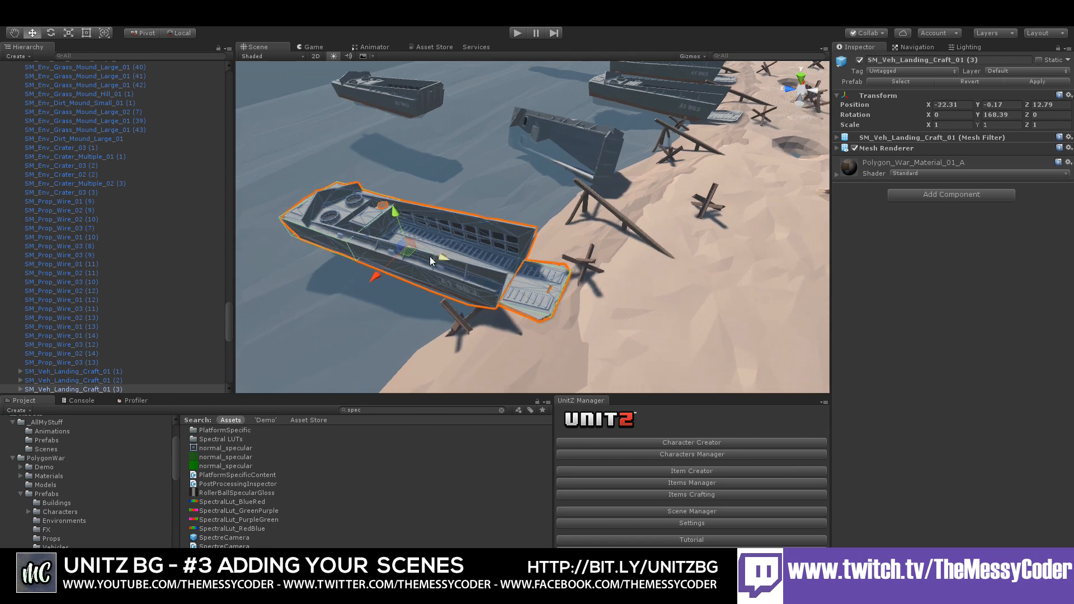
# Create a UnitZ Player Spawner beside the selected landing craft
pyautogui.scroll(-3, 98, 283)
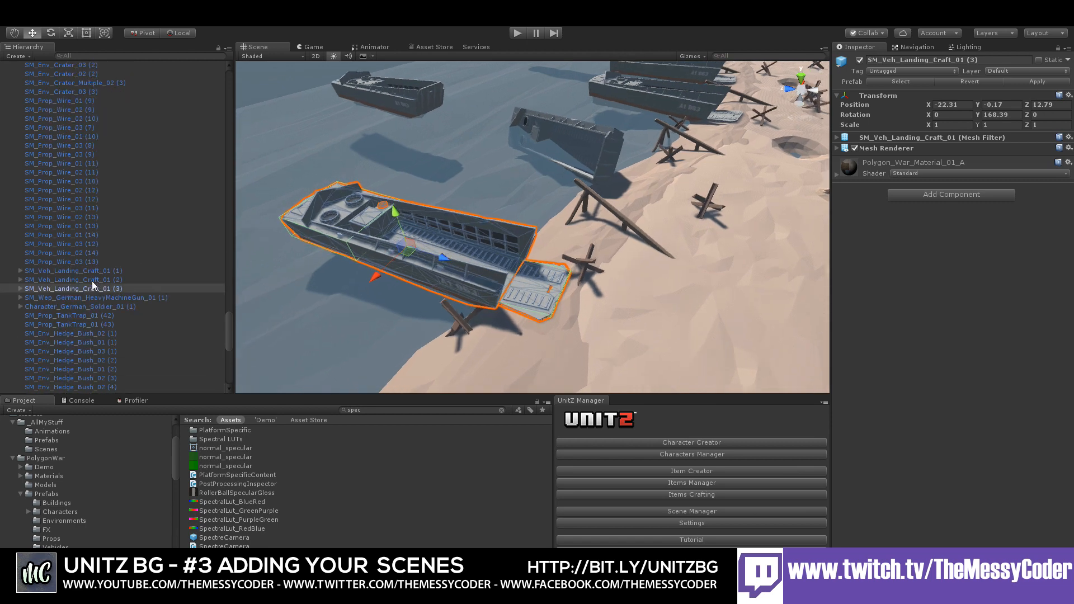
pyautogui.scroll(-10, 131, 286)
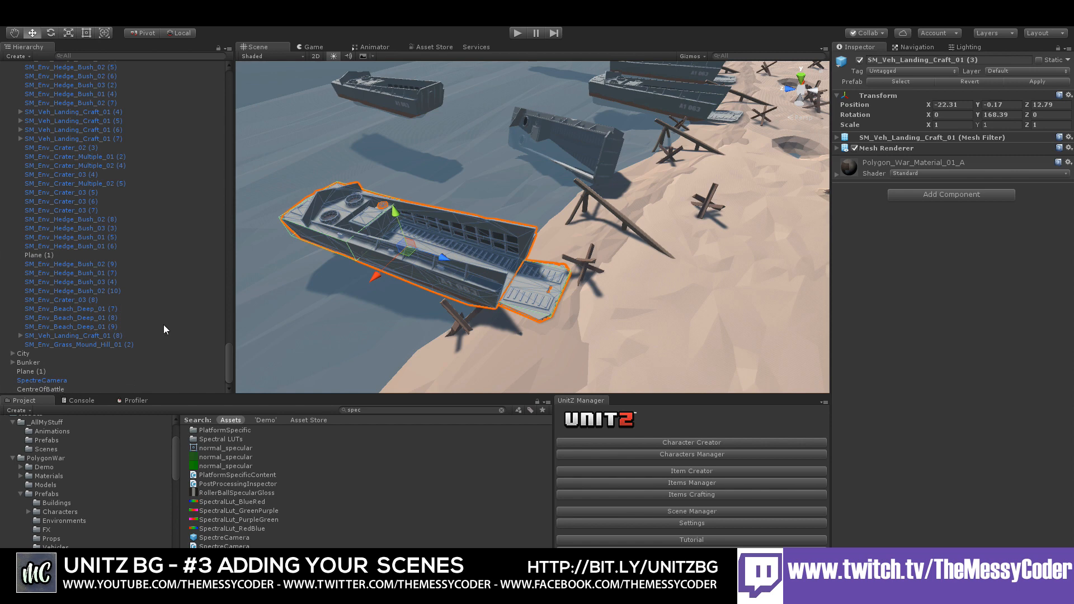
pyautogui.click(145, 22)
pyautogui.moveTo(212, 21)
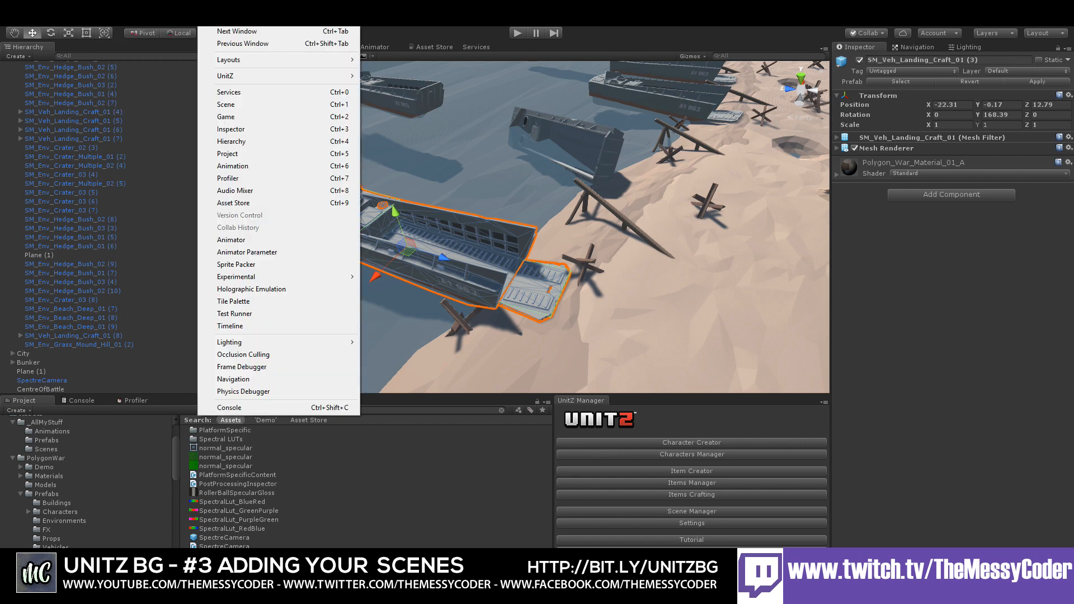
pyautogui.moveTo(280, 76)
pyautogui.moveTo(414, 101)
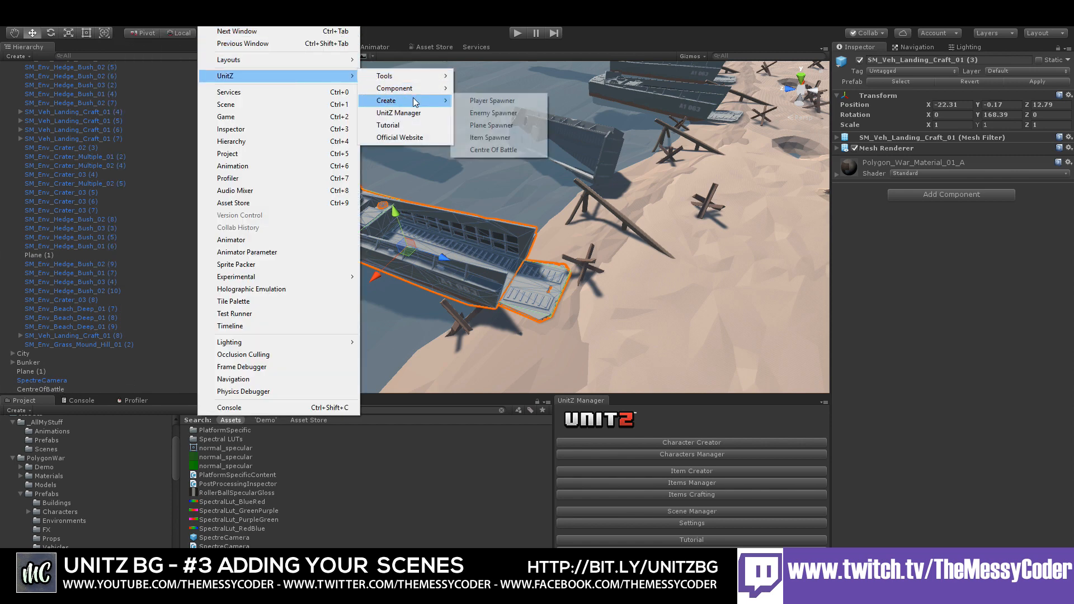
pyautogui.click(514, 101)
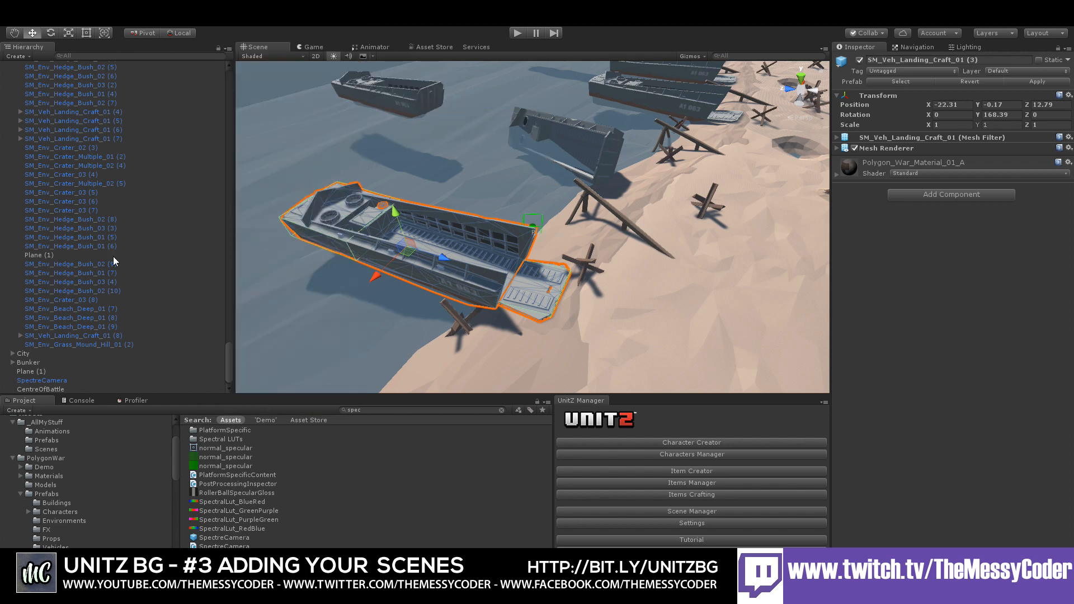
# Move the PlayerSpawner inside the landing craft, to about X 65.82, Y -9.46, Z 235.04
pyautogui.scroll(-1, 83, 251)
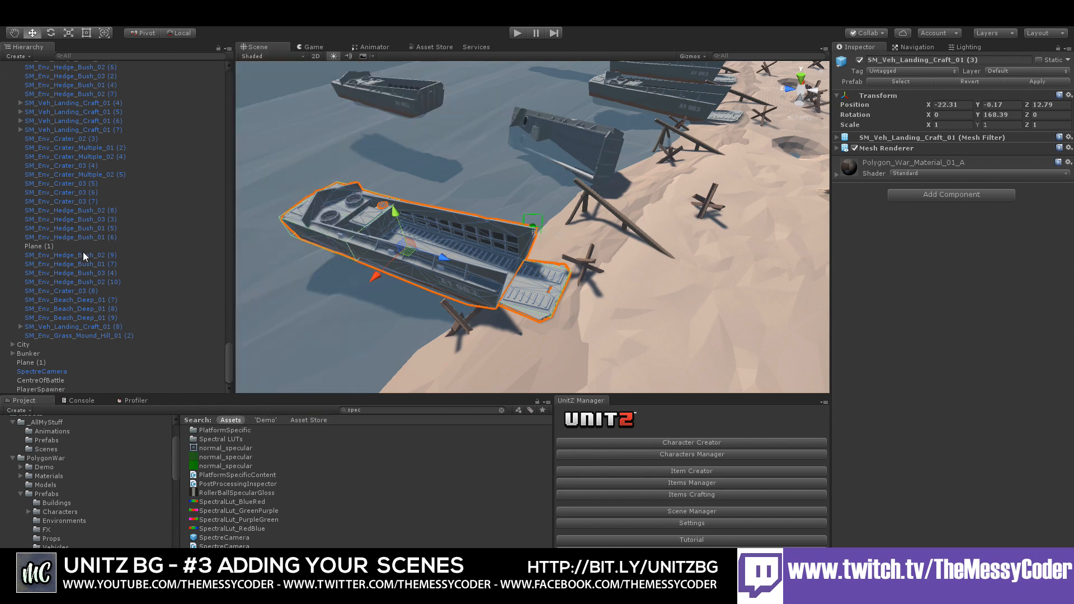
pyautogui.click(55, 387)
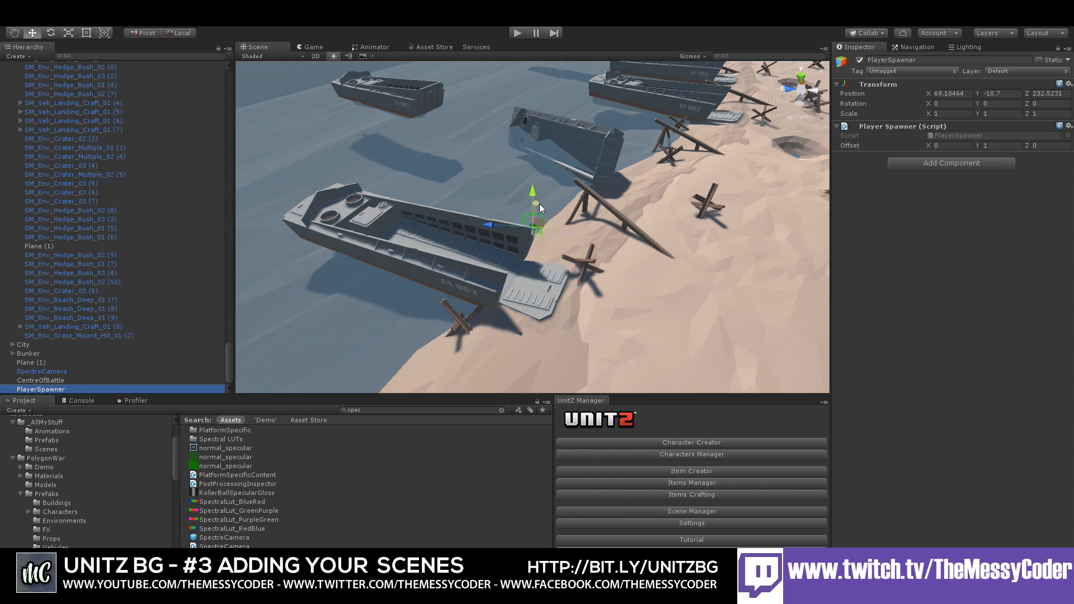
pyautogui.moveTo(538, 204); pyautogui.dragTo(486, 223)
pyautogui.moveTo(447, 256); pyautogui.dragTo(426, 256)
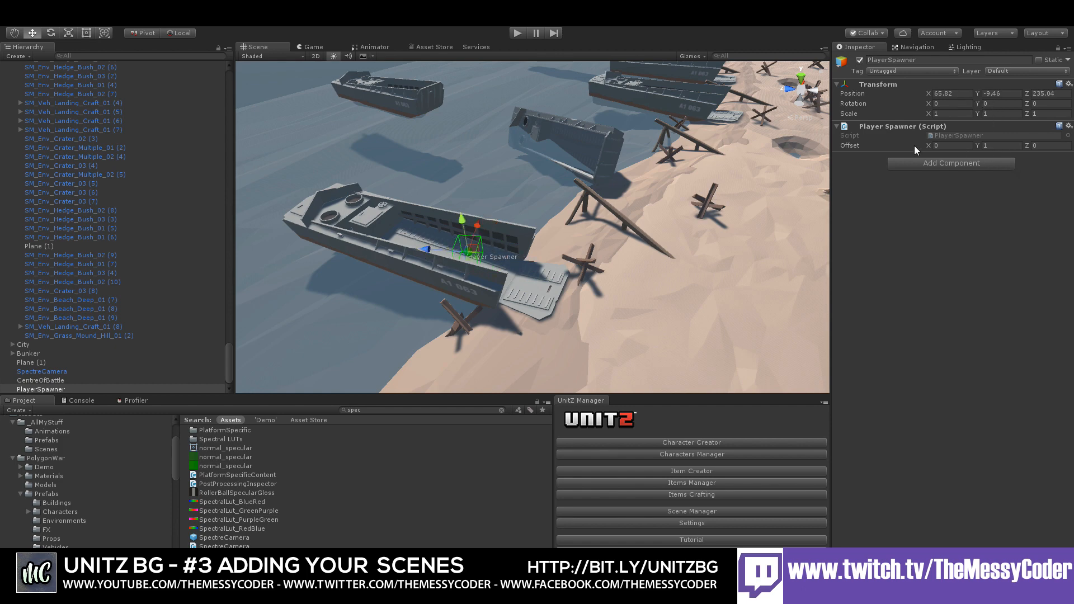
# Set the PlayerSpawner's Y offset to 90, trying a Y rotation of 90 and resetting that rotation to 0
pyautogui.click(991, 145)
pyautogui.click(1000, 103)
pyautogui.write('90')
pyautogui.click(1007, 145)
pyautogui.write('90')
pyautogui.click(995, 104)
pyautogui.moveTo(993, 108); pyautogui.dragTo(961, 109)
pyautogui.write('0')
pyautogui.press('Return')
pyautogui.moveTo(525, 260); pyautogui.dragTo(678, 178, button='right')
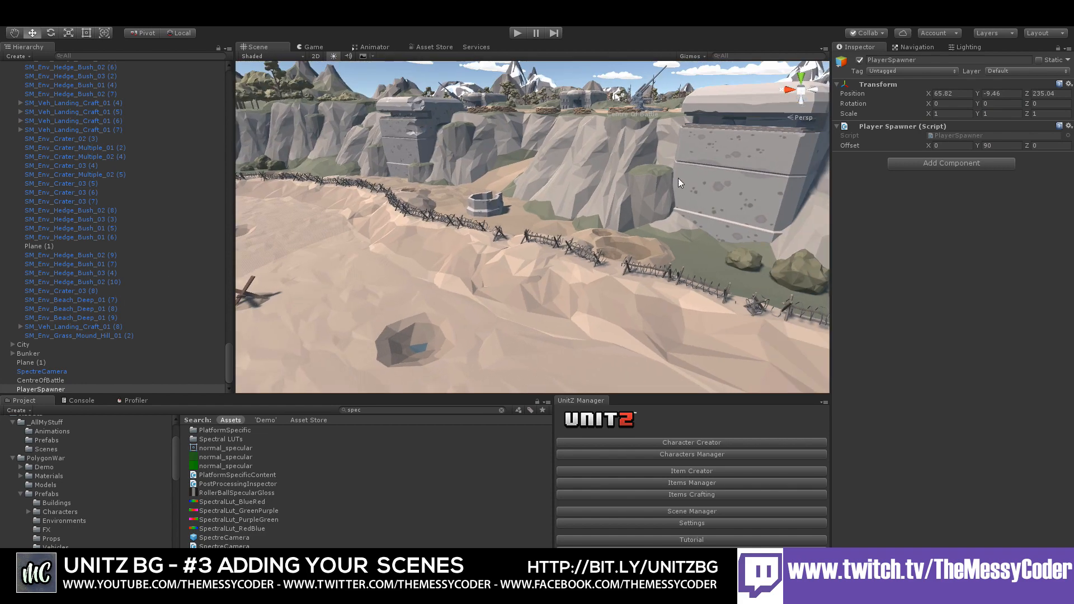
# Create a UnitZ Item Spawner inland of the beach, near the curved dirt road and bunkers beyond the cliffs
pyautogui.moveTo(678, 178); pyautogui.dragTo(403, 341, button='middle')
pyautogui.scroll(3, 568, 239)
pyautogui.moveTo(564, 202); pyautogui.dragTo(512, 370, button='middle')
pyautogui.scroll(2, 507, 269)
pyautogui.moveTo(503, 263); pyautogui.dragTo(538, 205, button='right')
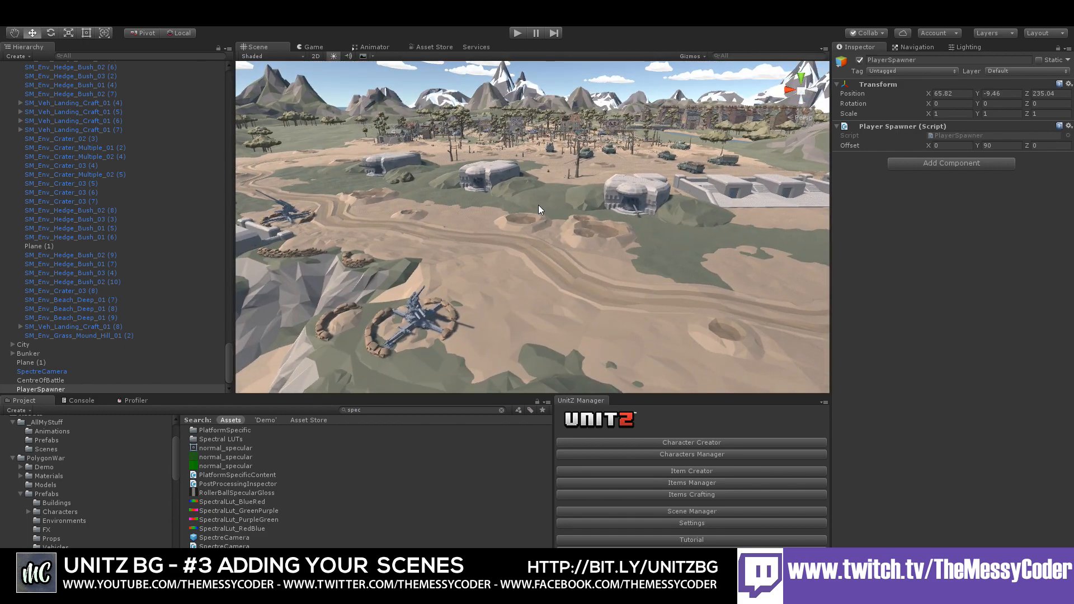
pyautogui.scroll(3, 510, 243)
pyautogui.click(509, 246)
pyautogui.moveTo(507, 220); pyautogui.dragTo(497, 312, button='middle')
pyautogui.scroll(5, 492, 282)
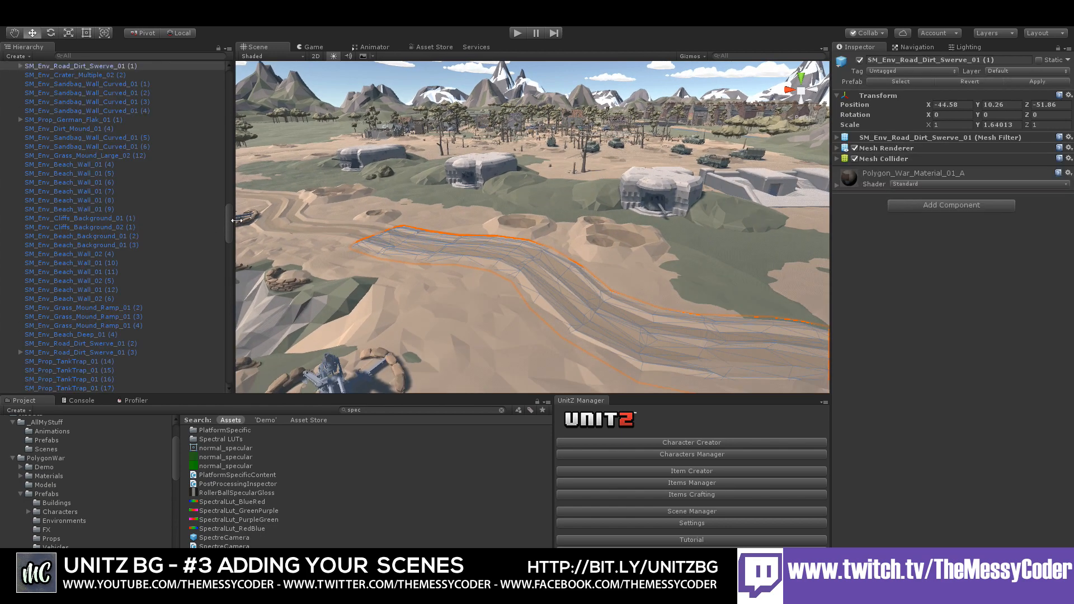
pyautogui.moveTo(228, 234); pyautogui.dragTo(226, 395)
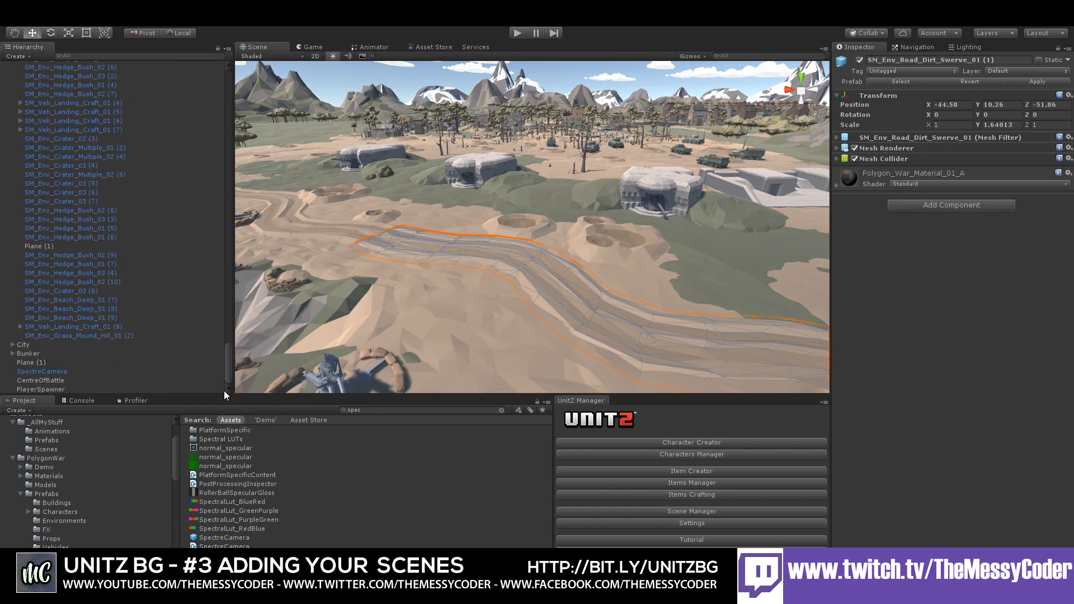
pyautogui.click(160, 21)
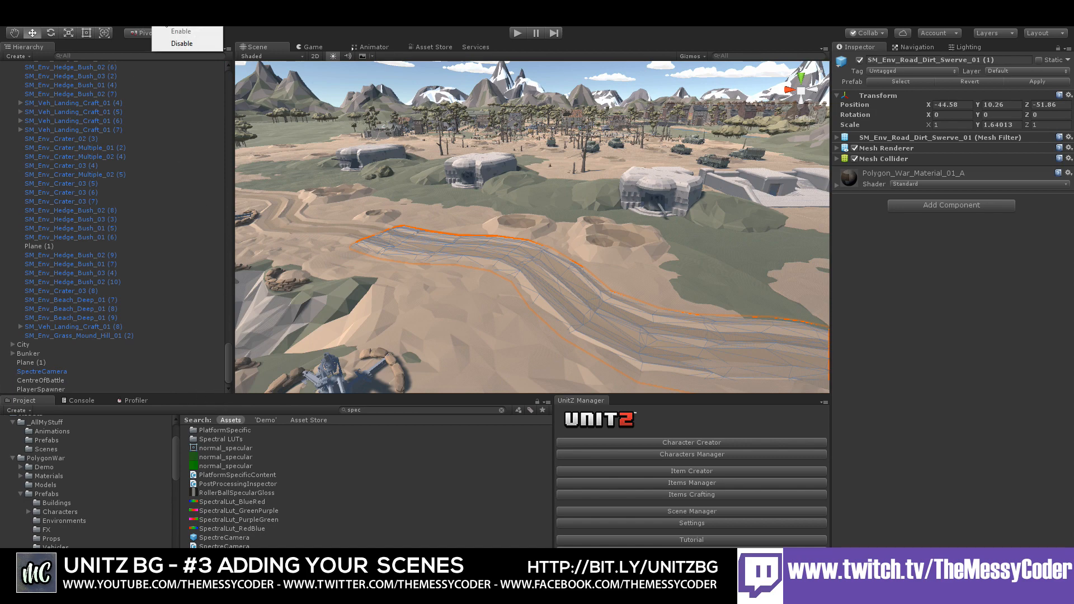
pyautogui.moveTo(210, 20)
pyautogui.moveTo(263, 76)
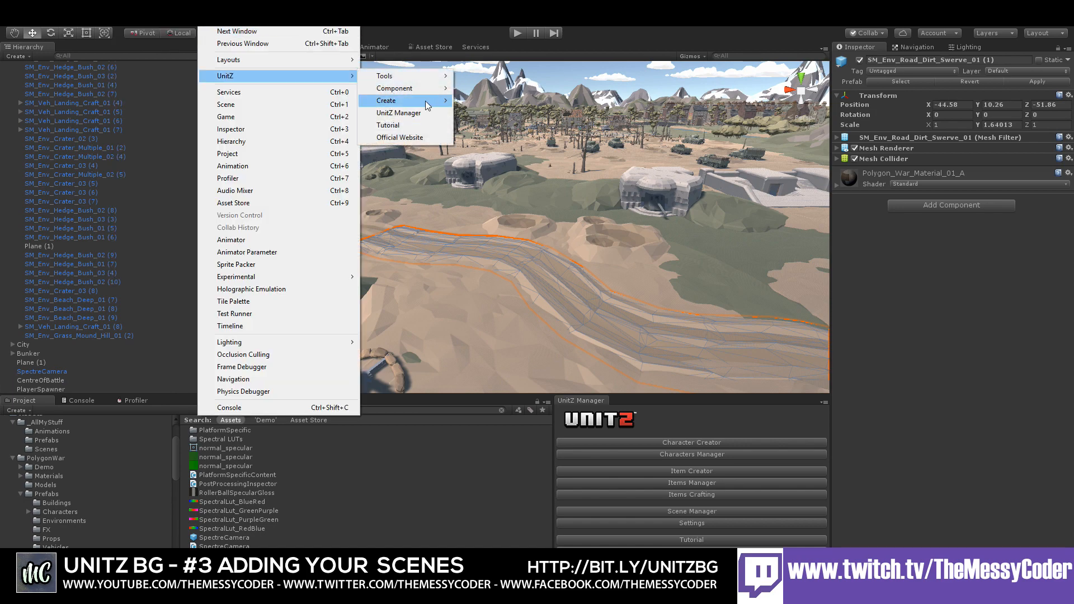
pyautogui.moveTo(408, 100)
pyautogui.click(513, 138)
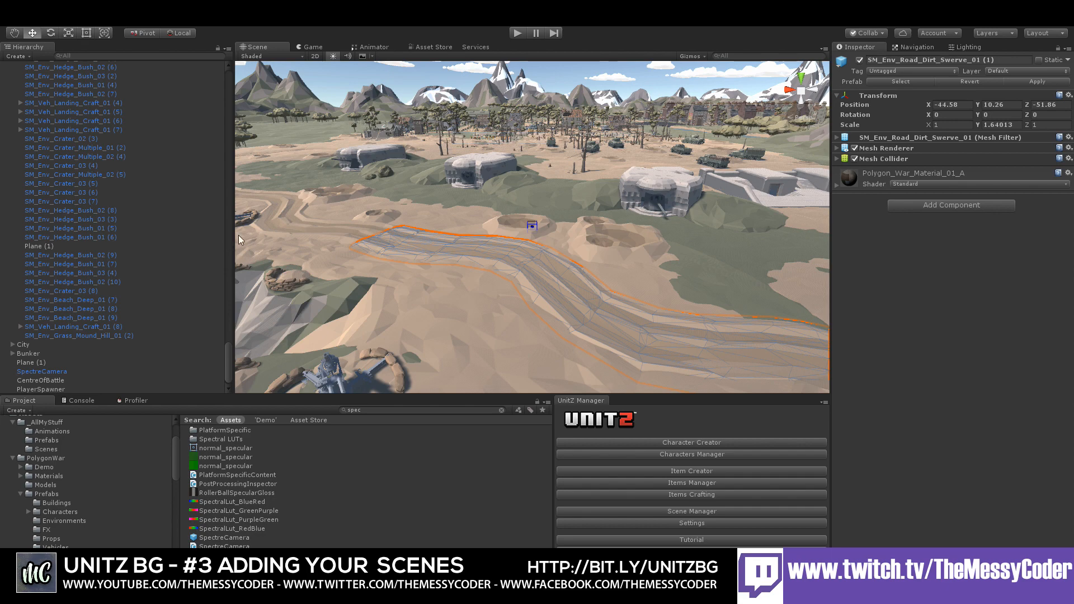
# Select the new ItemSpawner and move it over the dirt road, to about Y 0.92, Z 179.03
pyautogui.scroll(20, 83, 279)
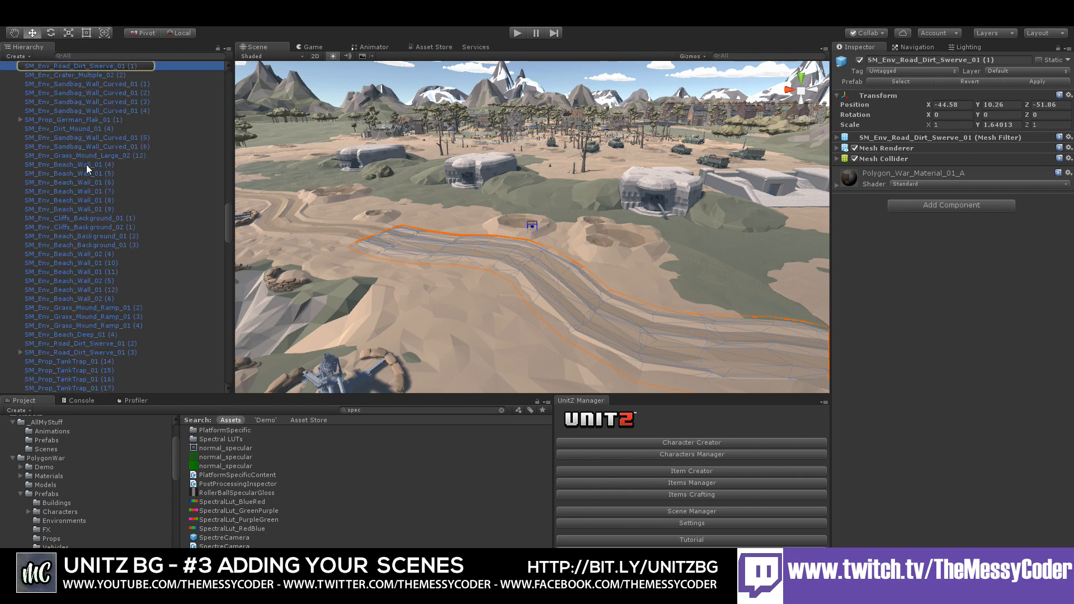
pyautogui.click(533, 224)
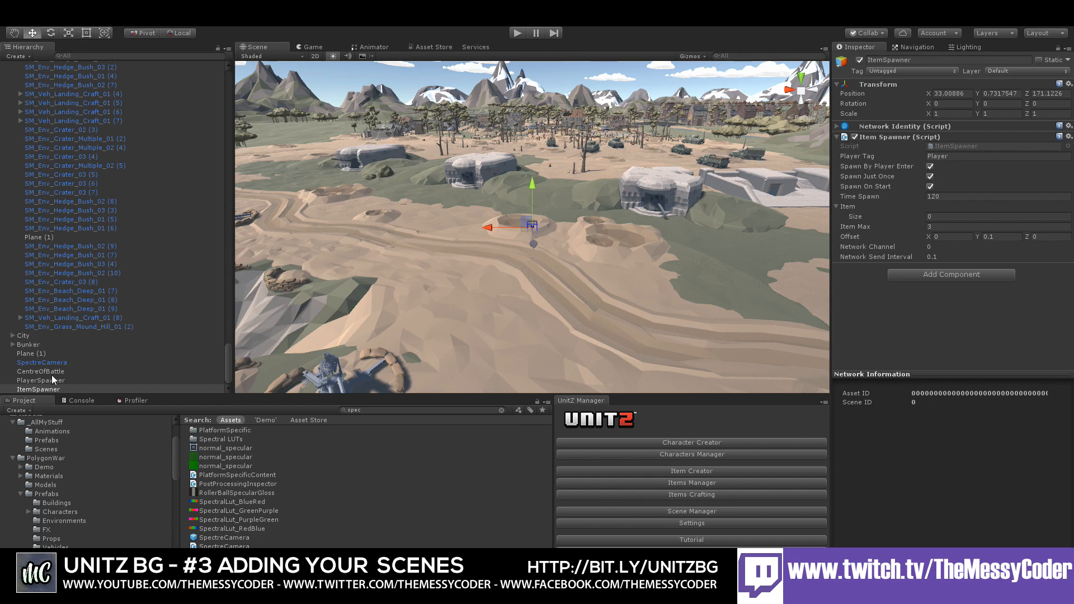
pyautogui.doubleClick(56, 388)
pyautogui.moveTo(536, 242)
pyautogui.mouseDown()
pyautogui.moveTo(533, 284)
pyautogui.moveTo(534, 246)
pyautogui.mouseUp()
# Scale the ItemSpawner to about 5.87 × 3.18 × 5.87 and raise it to about Y 1.94
pyautogui.click(68, 33)
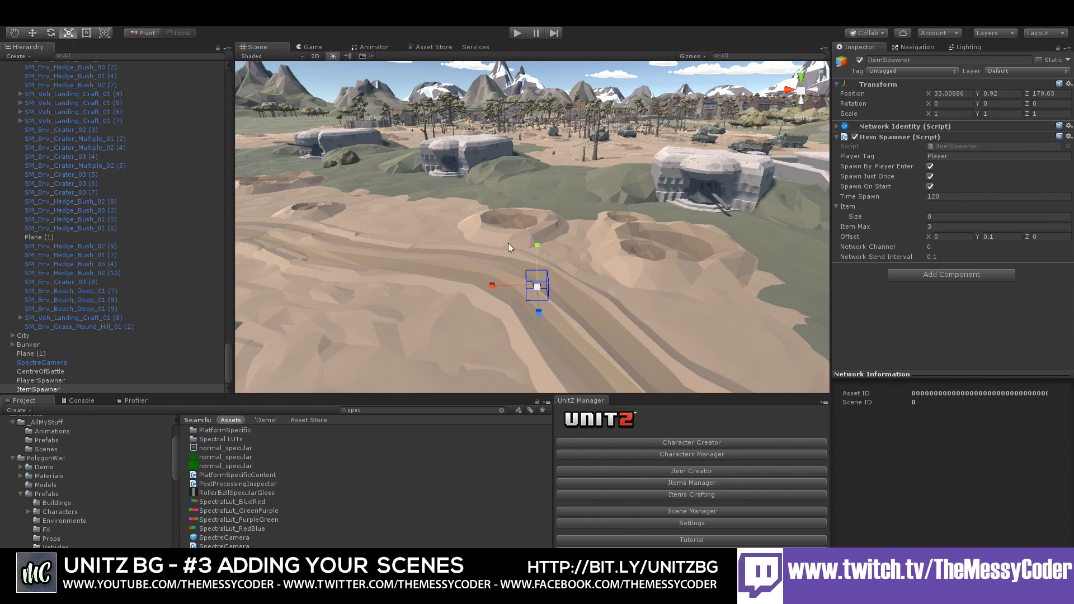
pyautogui.moveTo(535, 287); pyautogui.dragTo(606, 336)
pyautogui.moveTo(546, 245); pyautogui.dragTo(540, 224)
pyautogui.click(33, 33)
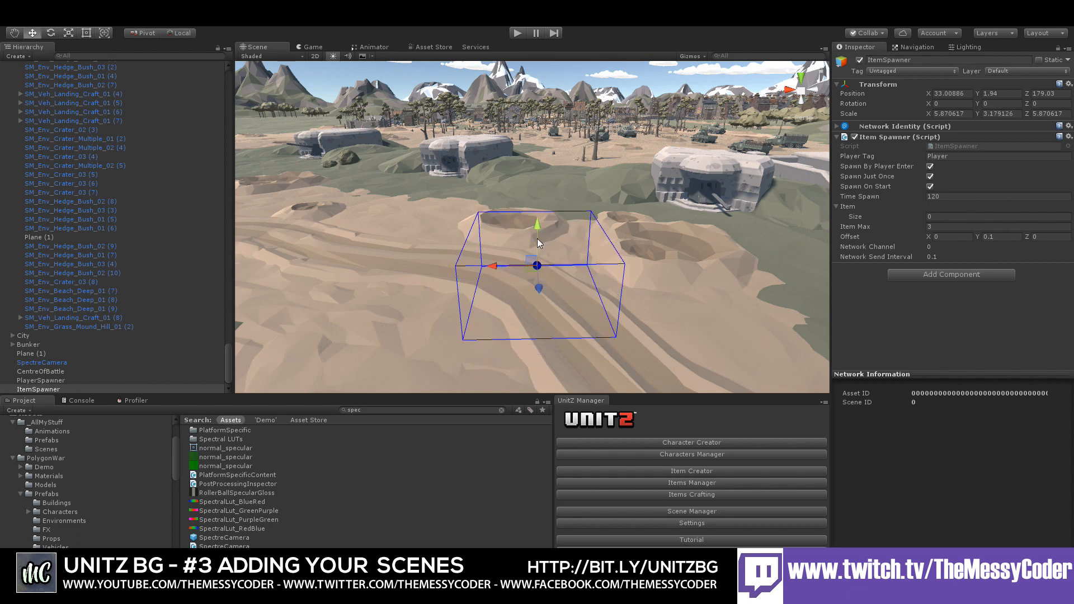
# Turn off Spawn On Start for the ItemSpawner and set its Time Spawn to 30 and Item Max to 5
pyautogui.moveTo(538, 239); pyautogui.dragTo(499, 277, button='middle')
pyautogui.moveTo(468, 197); pyautogui.dragTo(477, 252, button='right')
pyautogui.moveTo(477, 252); pyautogui.dragTo(522, 296, button='middle')
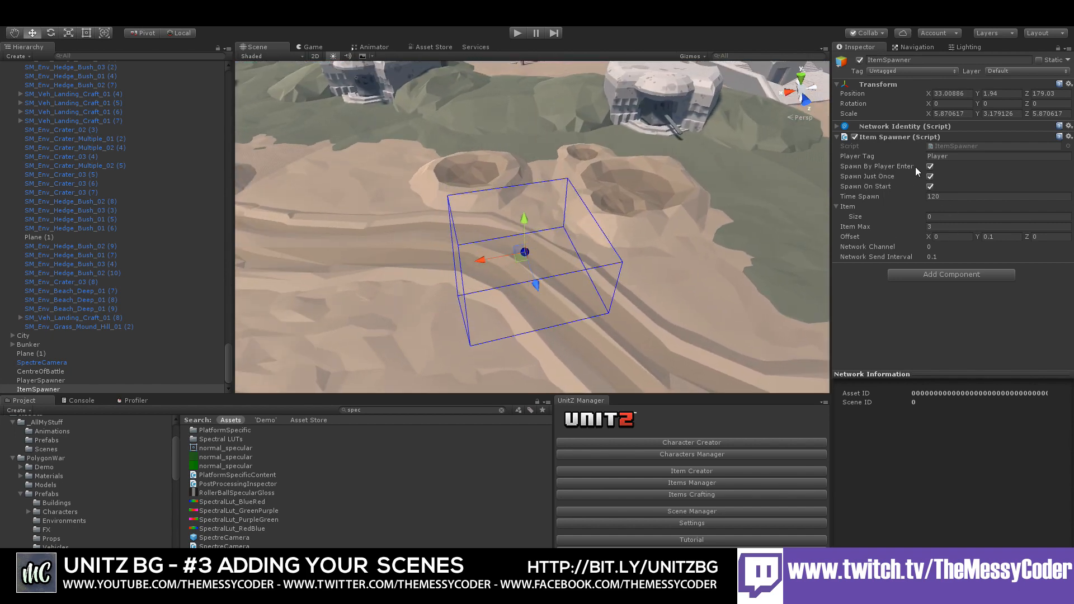
pyautogui.click(931, 187)
pyautogui.click(931, 187)
pyautogui.click(920, 227)
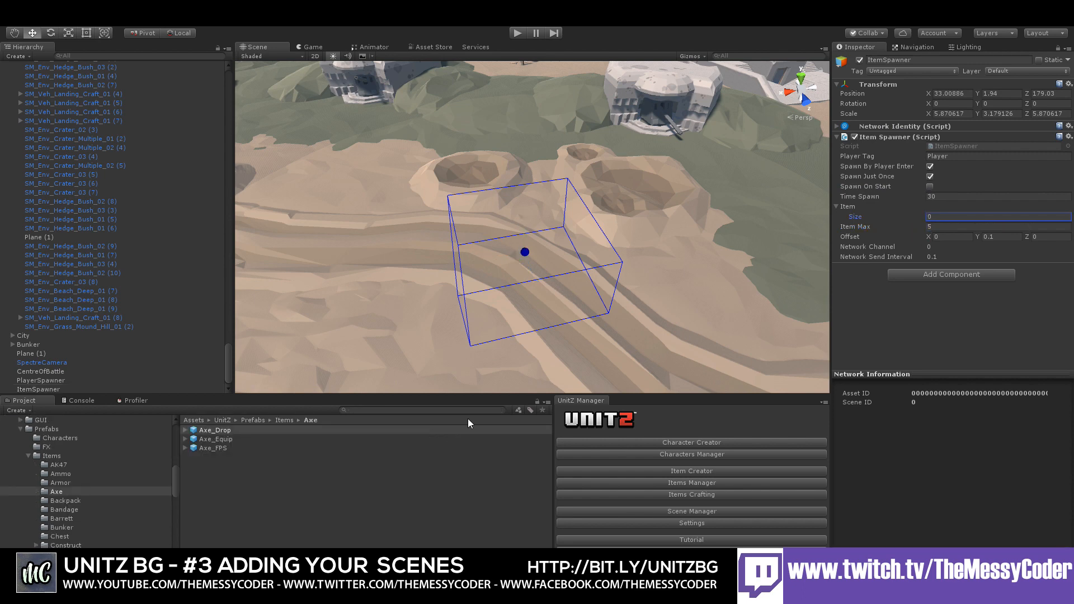
# Search the project assets for "drop" and limit the results to prefabs
pyautogui.click(470, 410)
pyautogui.write('drop')
pyautogui.click(518, 409)
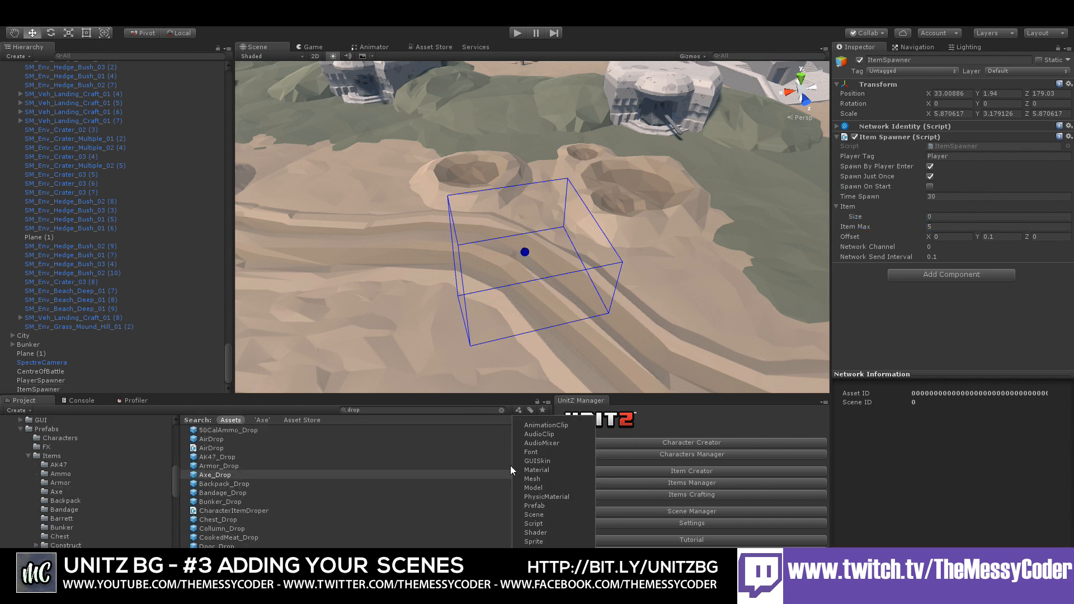
pyautogui.click(537, 505)
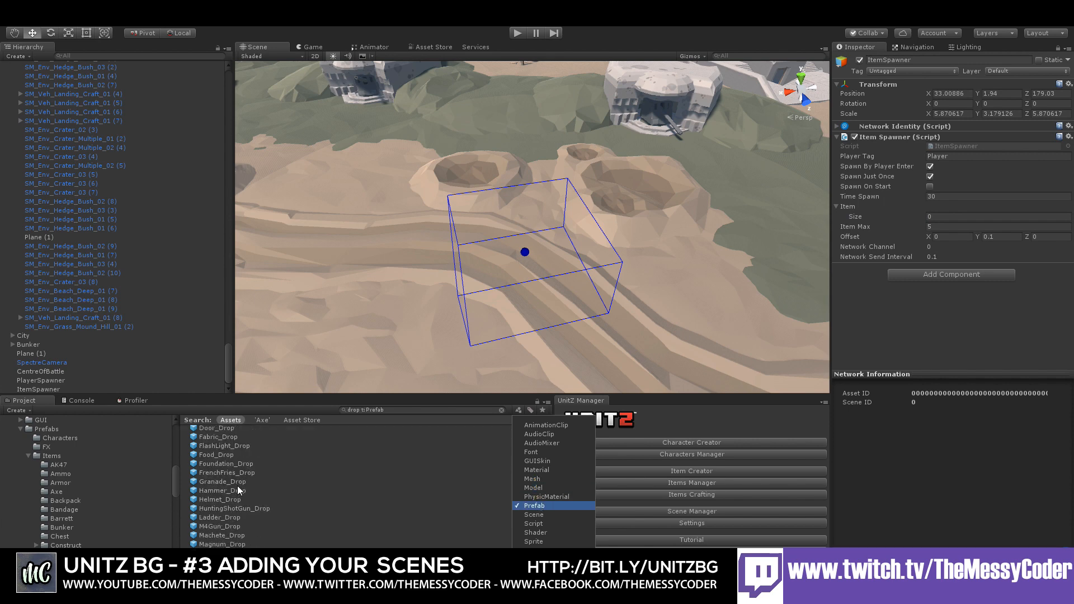
# Add the drop prefabs from Axe_Drop through SampleGun_Drop to the ItemSpawner's Item list
pyautogui.scroll(-5, 238, 486)
pyautogui.keyDown('shift'); pyautogui.click(224, 534); pyautogui.keyUp('shift')
pyautogui.moveTo(831, 290)
pyautogui.mouseDown()
pyautogui.moveTo(1009, 220)
pyautogui.moveTo(776, 293)
pyautogui.moveTo(817, 296)
pyautogui.mouseUp()
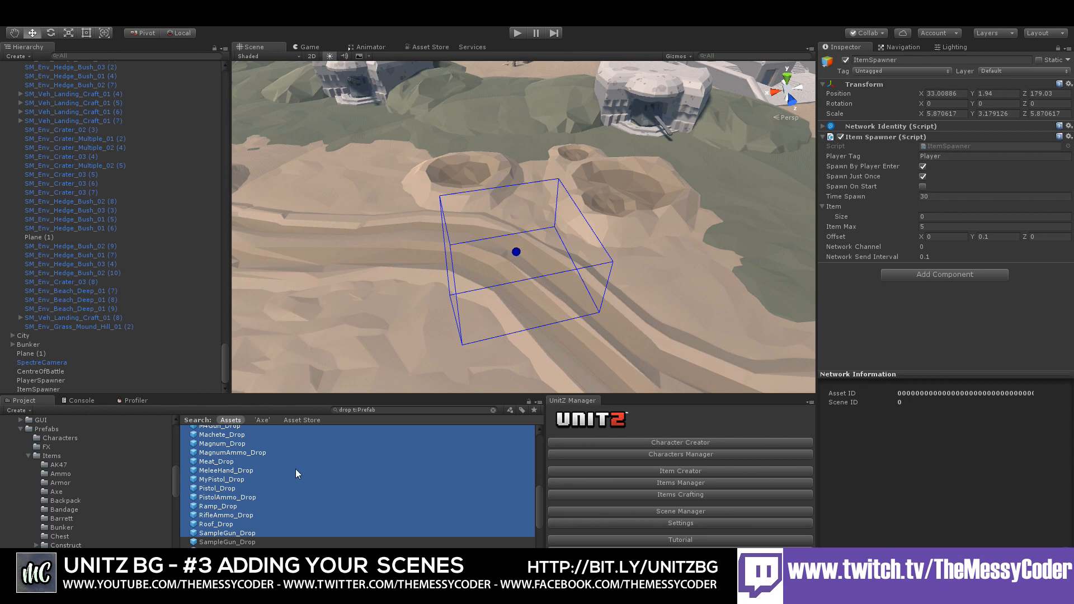
pyautogui.moveTo(299, 474); pyautogui.dragTo(844, 208)
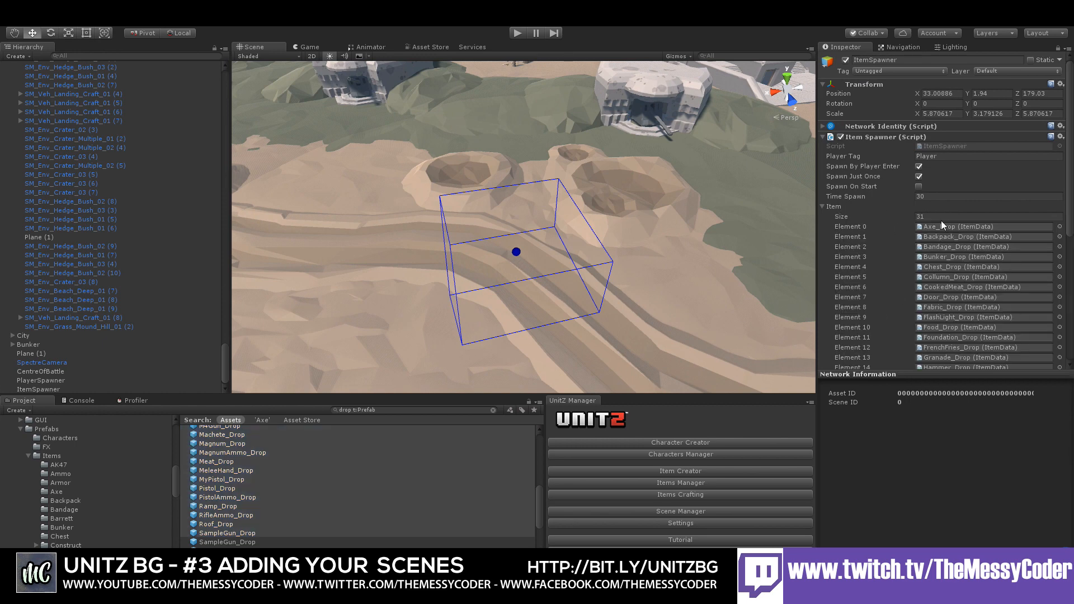
# Set the ItemSpawner's Item Max to 7
pyautogui.scroll(-8, 932, 229)
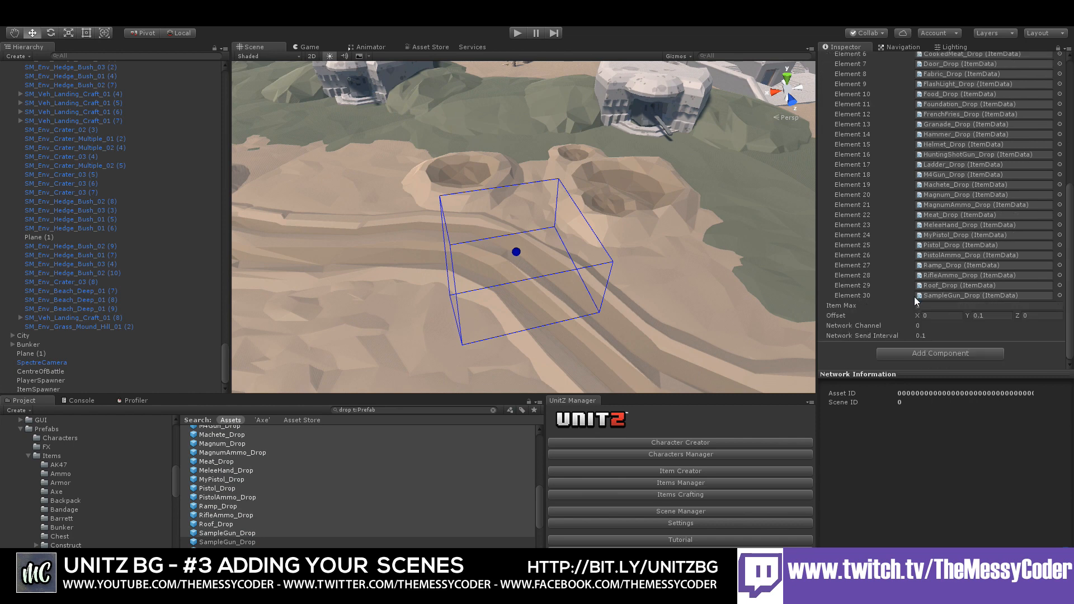
pyautogui.click(916, 305)
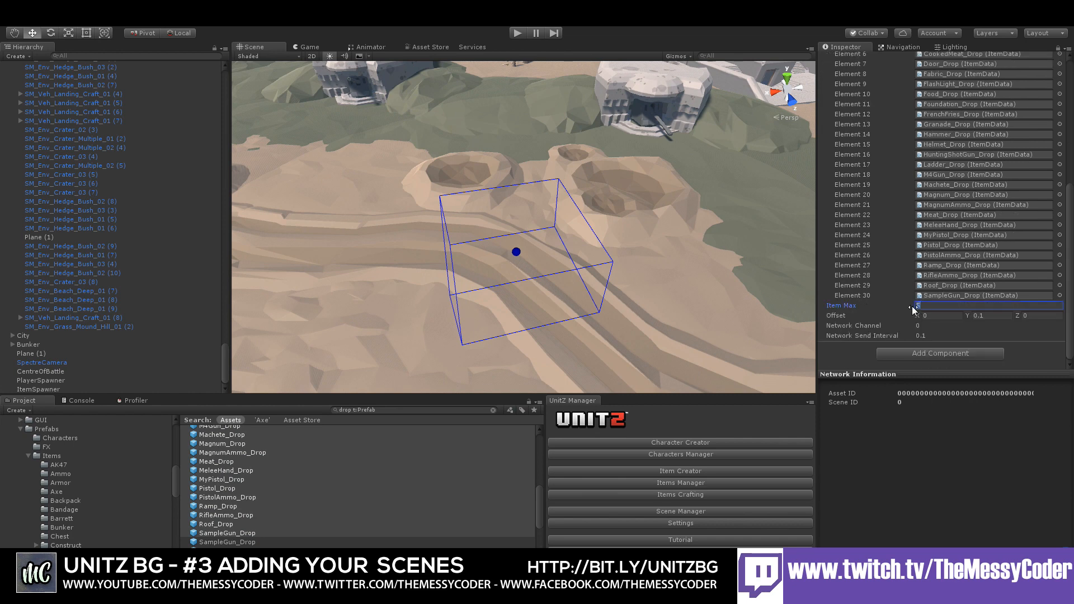
pyautogui.write('7')
# Duplicate the ItemSpawner and move the copy along its X axis to another spot on the dirt road
pyautogui.click(515, 253)
pyautogui.scroll(-6, 499, 256)
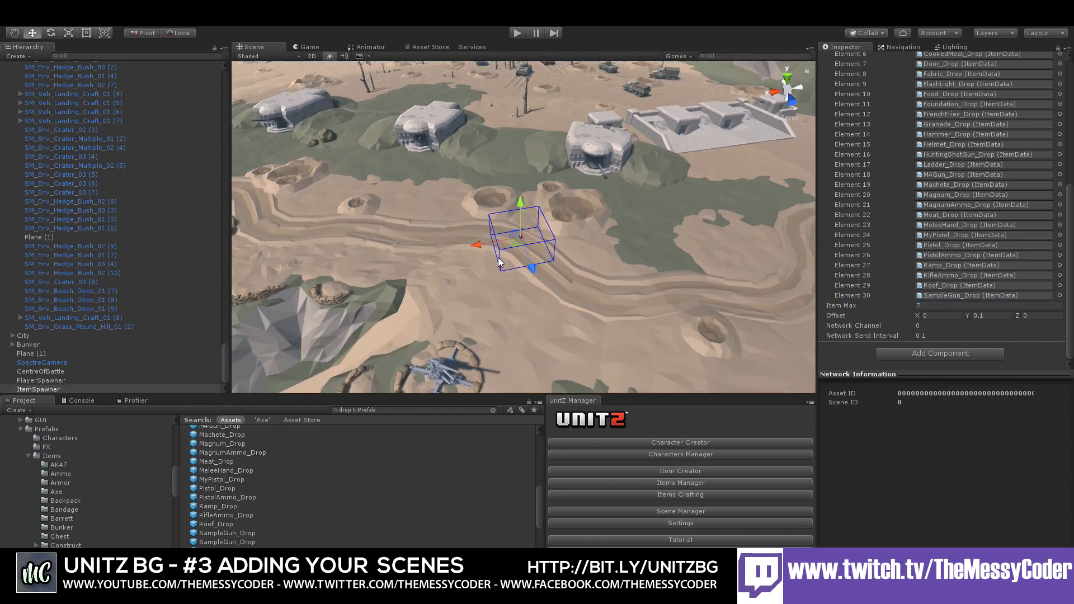
pyautogui.hotkey('ctrl', 'd')
pyautogui.moveTo(479, 244); pyautogui.dragTo(336, 229)
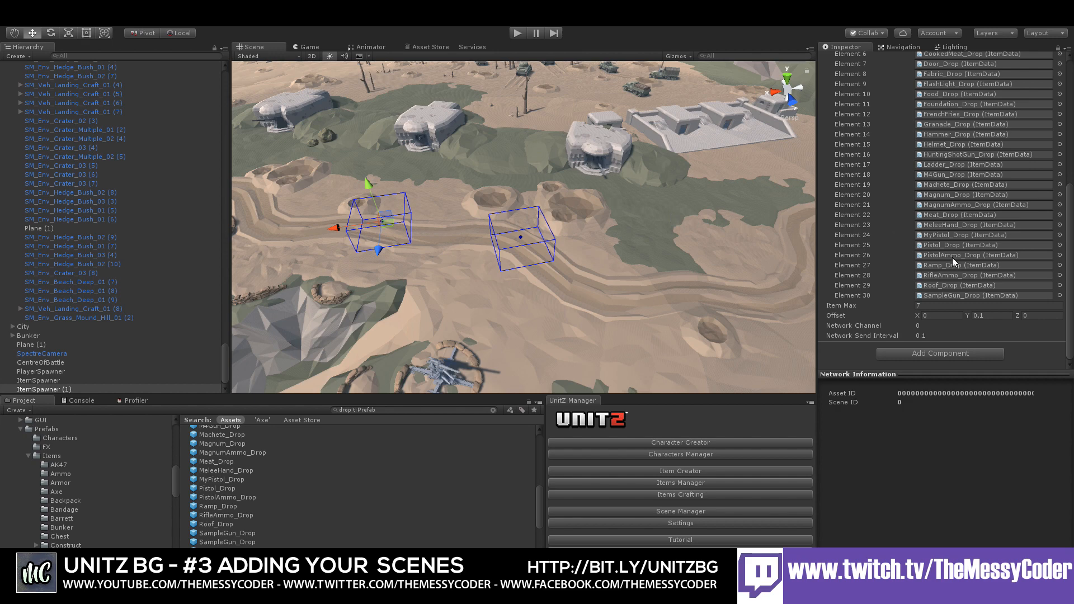
pyautogui.scroll(7, 954, 259)
pyautogui.scroll(-7, 954, 272)
# Create a UnitZ Enemy Spawner in the cratered field among the tanks and move it to about X 10.4, Y 8, Z 107.34
pyautogui.moveTo(566, 253); pyautogui.dragTo(393, 169, button='right')
pyautogui.press('w')
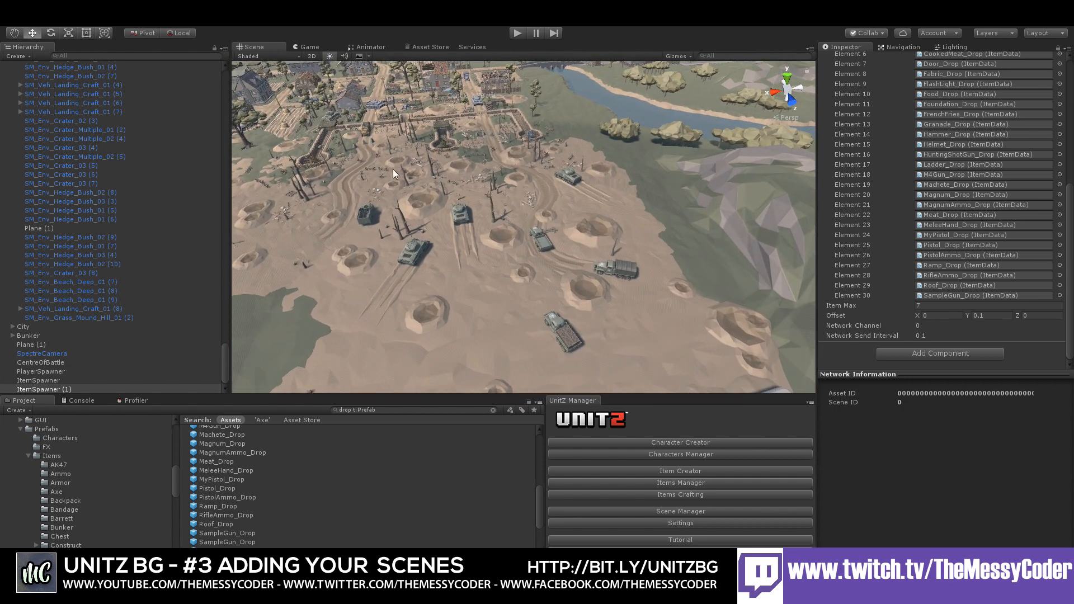
pyautogui.rightClick(114, 389)
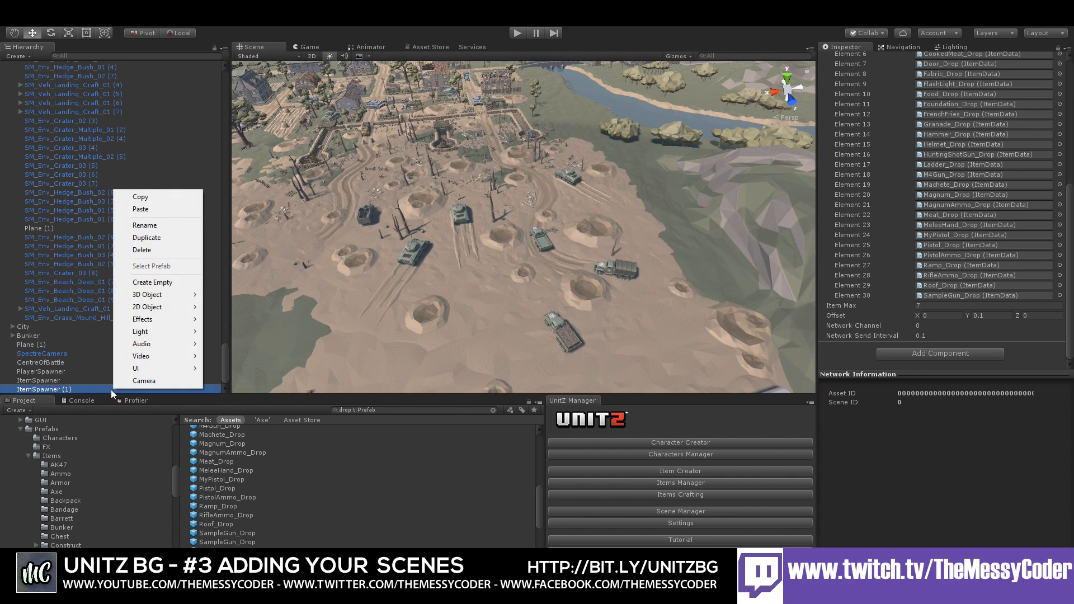
pyautogui.click(30, 390)
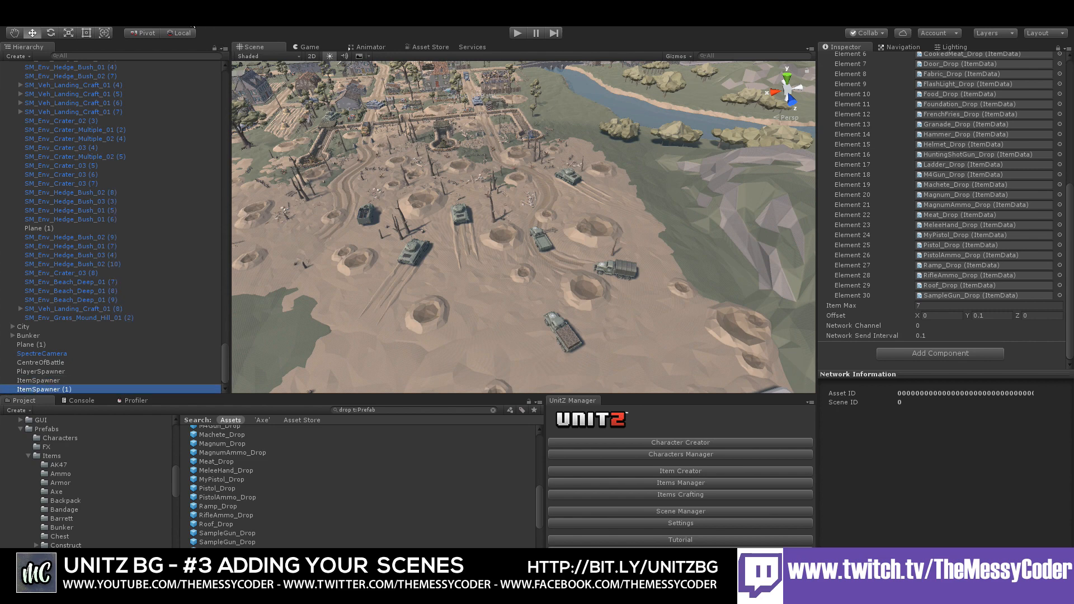
pyautogui.click(193, 26)
pyautogui.moveTo(227, 75)
pyautogui.moveTo(394, 100)
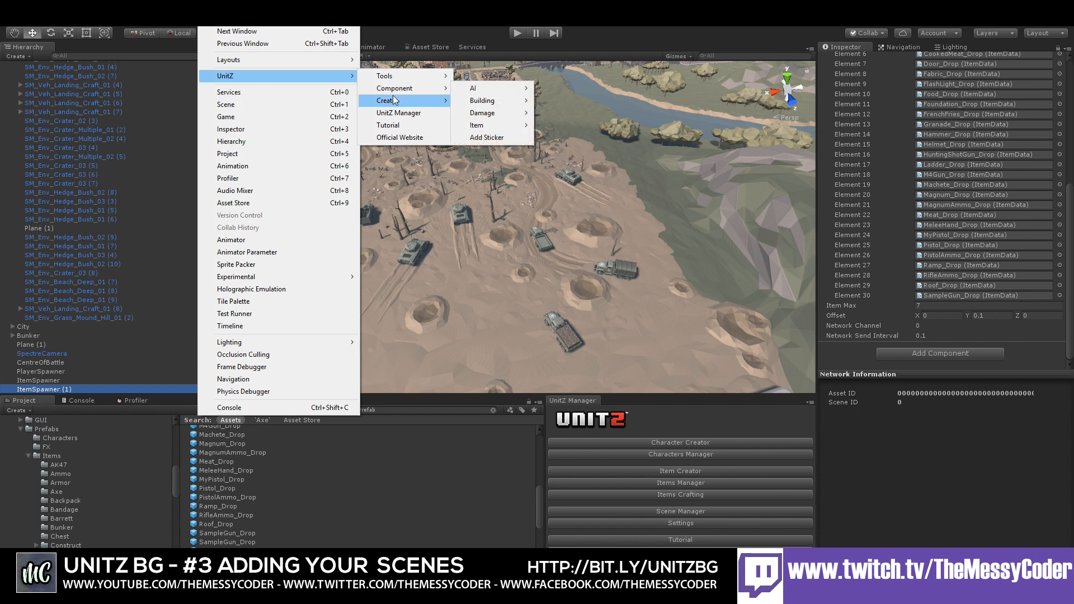
pyautogui.click(518, 110)
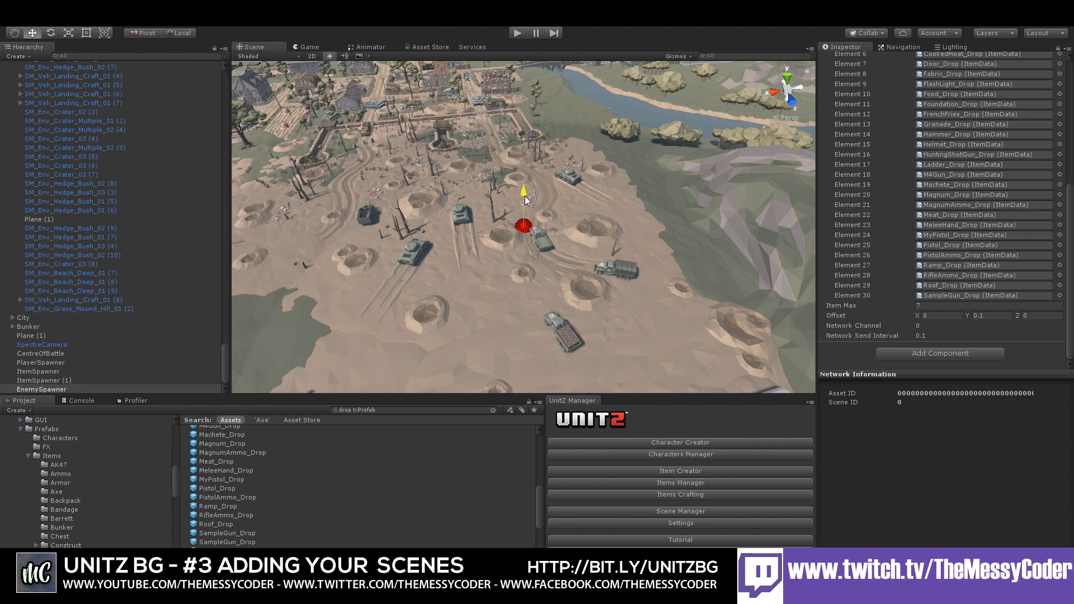
pyautogui.moveTo(524, 195); pyautogui.dragTo(522, 159)
pyautogui.moveTo(478, 205); pyautogui.dragTo(398, 233)
# Unlock the Inspector and move SM_Env_Dirt_Mound_Large_01 (62) to about X 19.3, Z 94.5
pyautogui.click(399, 233)
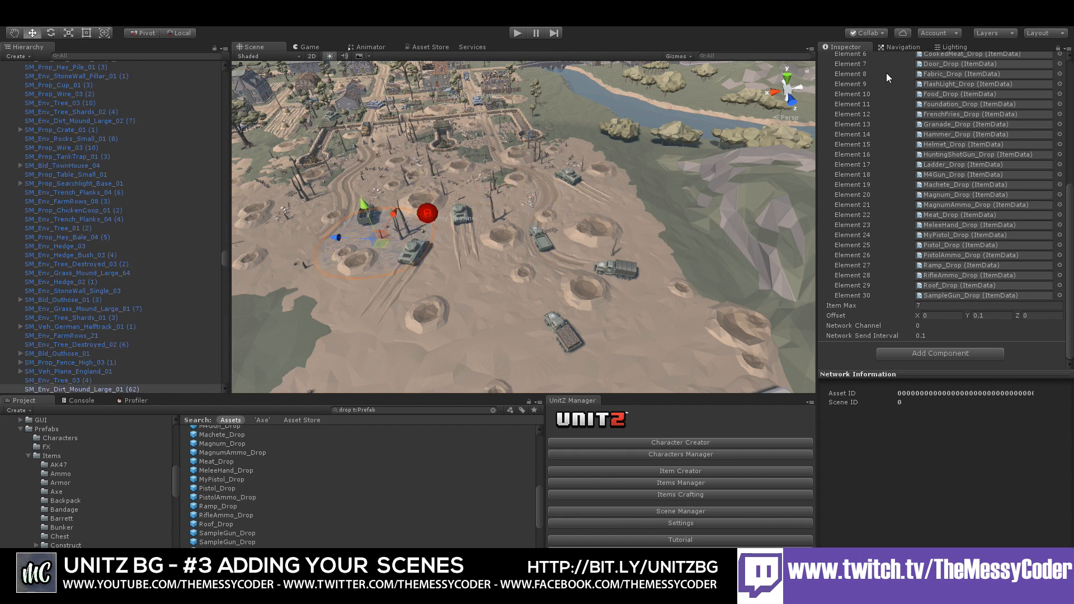
pyautogui.click(1059, 49)
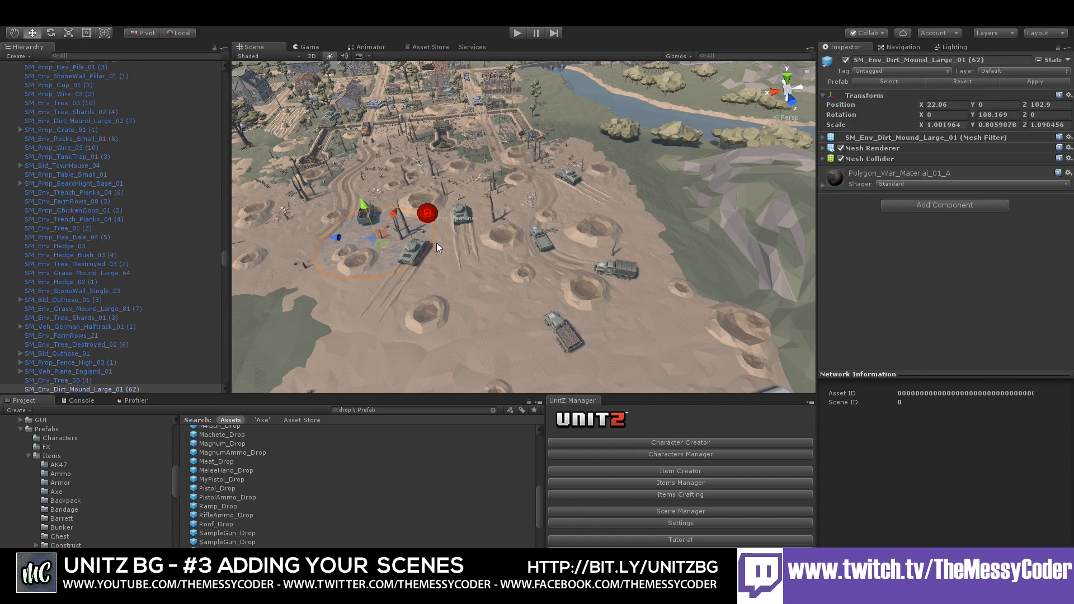
pyautogui.moveTo(339, 242)
pyautogui.mouseDown()
pyautogui.moveTo(359, 227)
pyautogui.moveTo(337, 239)
pyautogui.mouseUp()
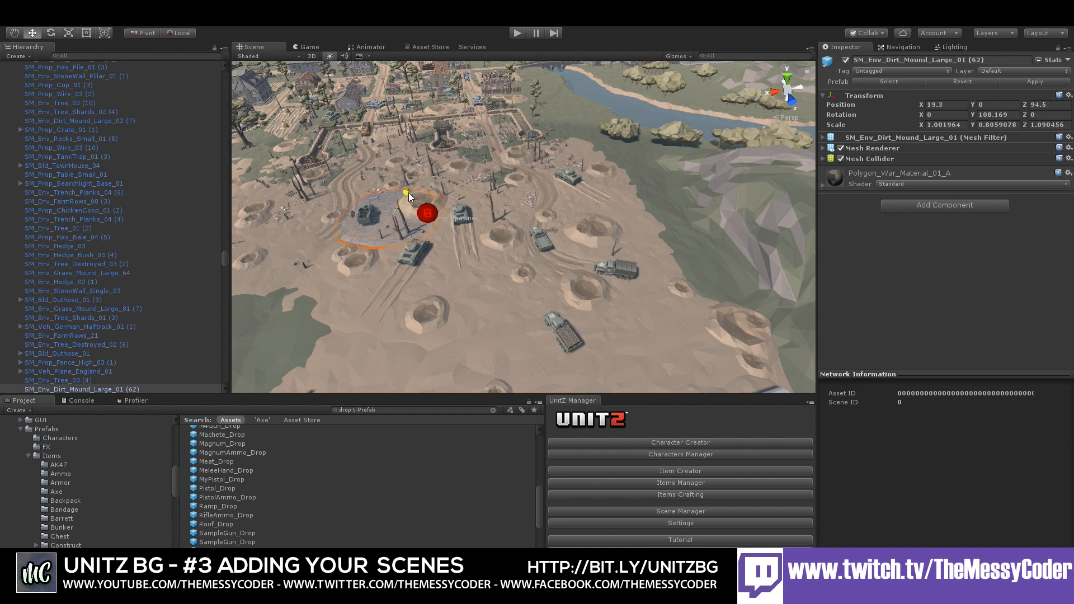
# Set the EnemySpawner's Object Spawn size to 1 and assign the Character_AI asset to Element 0
pyautogui.click(428, 215)
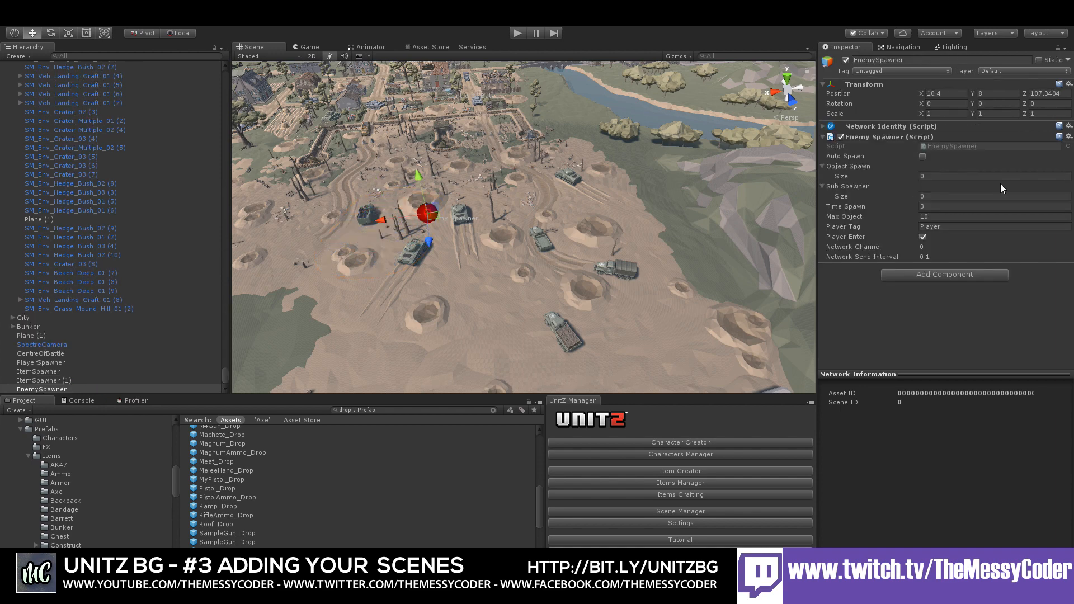
pyautogui.click(929, 176)
pyautogui.write('1')
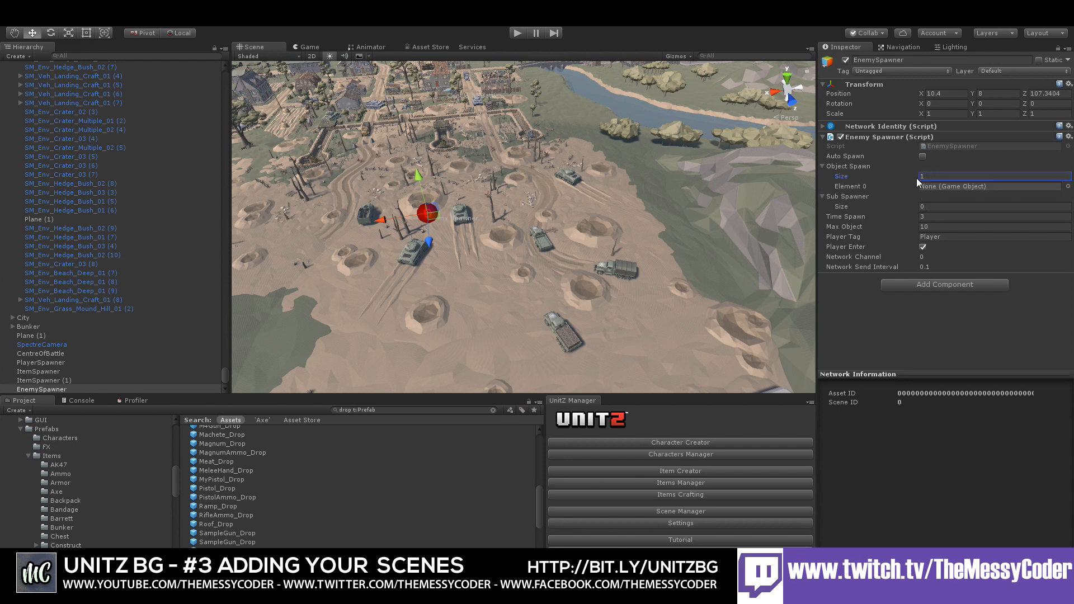
pyautogui.click(1068, 187)
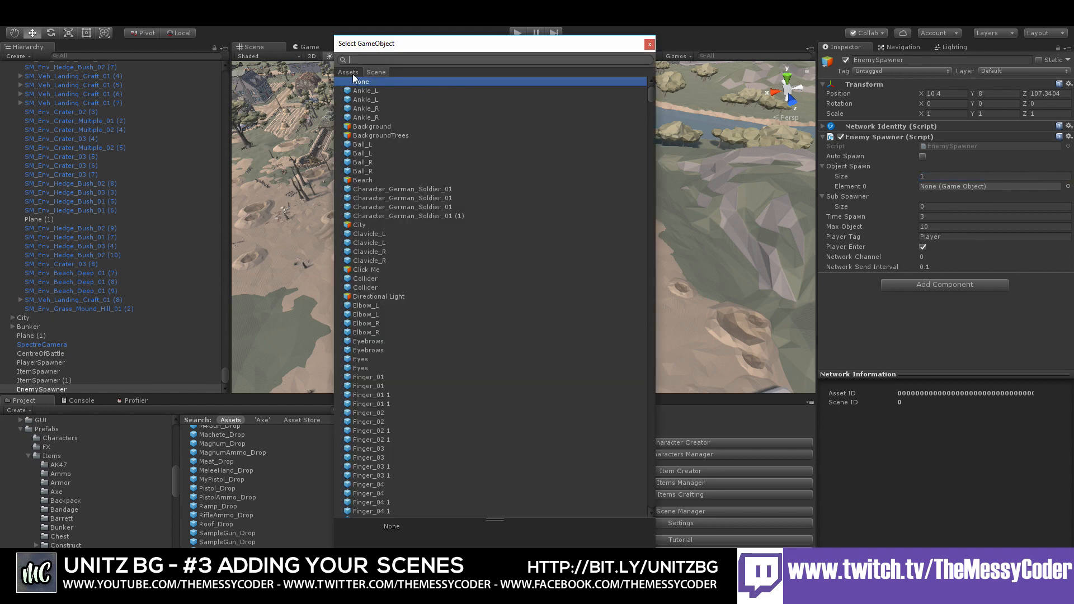
pyautogui.click(352, 73)
pyautogui.write('charact')
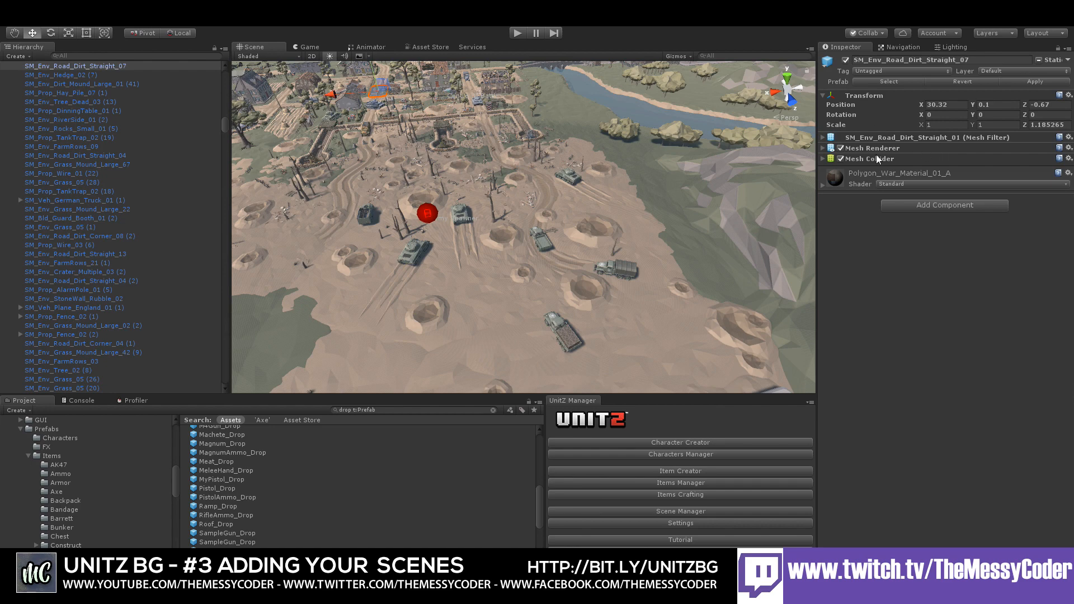
# Select the EnemySpawner again and set its Max Object to 50
pyautogui.click(427, 213)
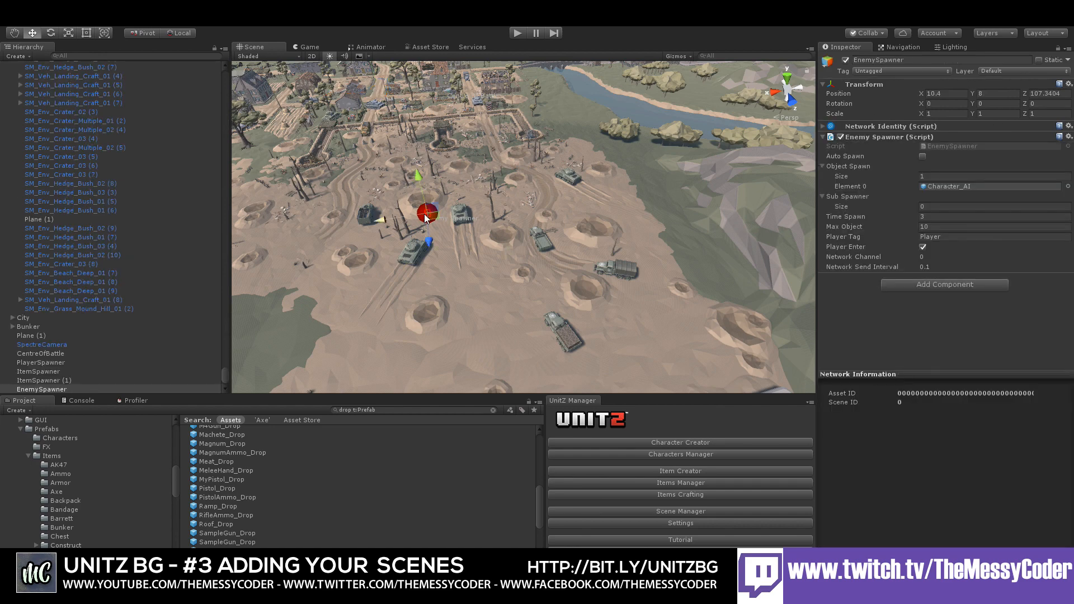
pyautogui.click(935, 228)
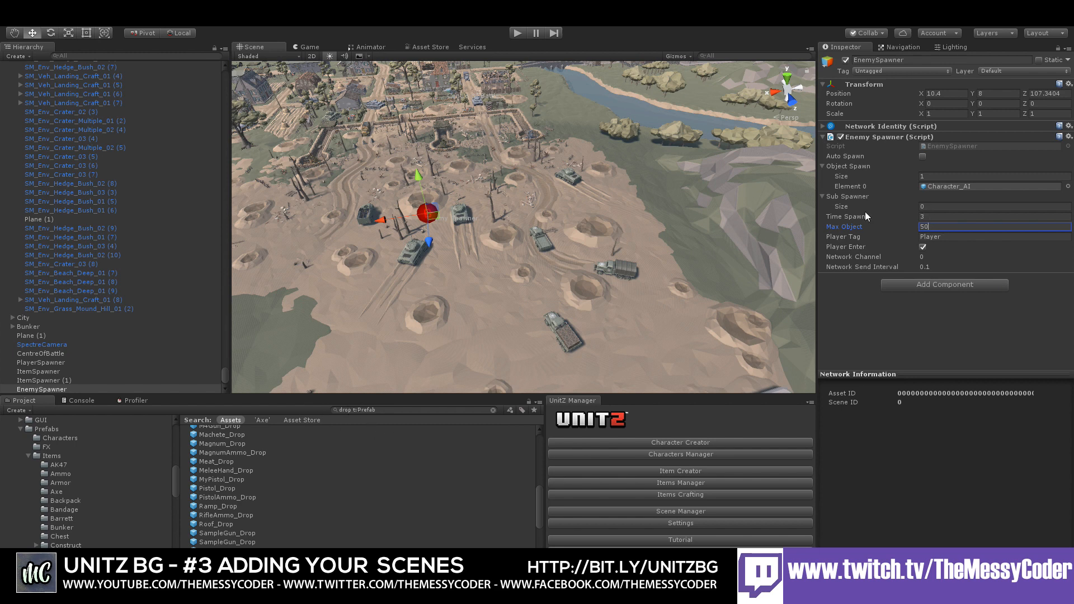
# Create an empty child object under EnemySpawner and move it to about X 60.7 in the cratered field
pyautogui.rightClick(54, 389)
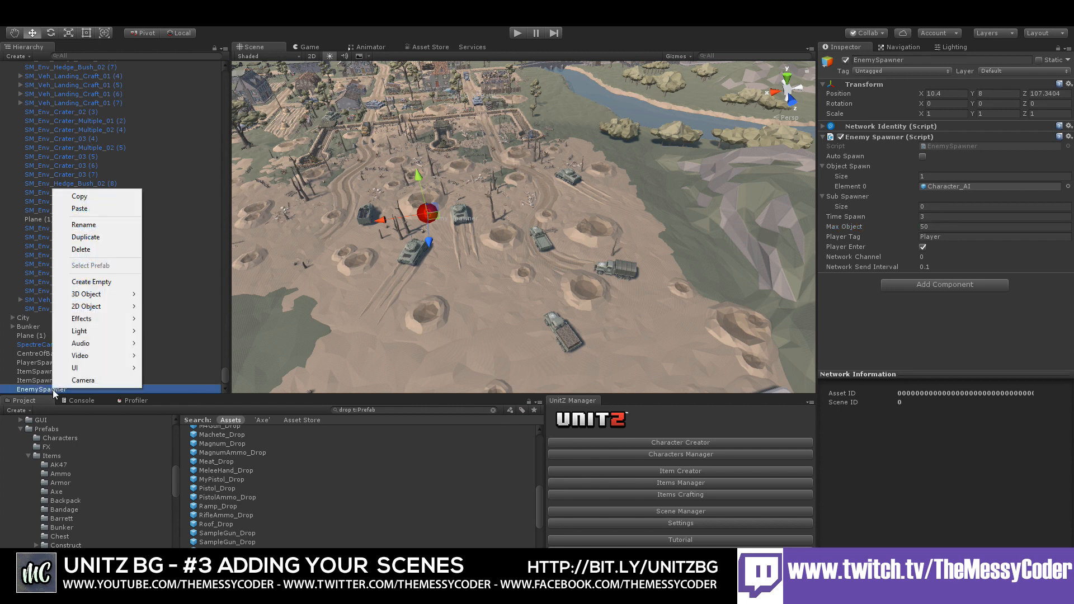
pyautogui.click(107, 280)
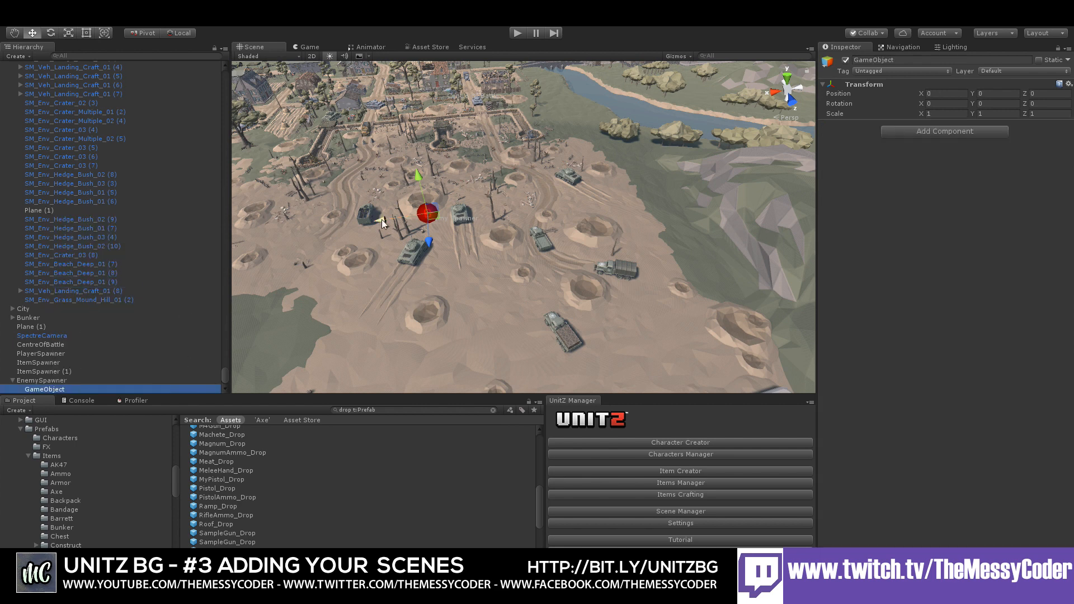
pyautogui.moveTo(382, 220); pyautogui.dragTo(282, 248)
pyautogui.moveTo(282, 247); pyautogui.dragTo(722, 235, button='middle')
pyautogui.moveTo(722, 235); pyautogui.dragTo(526, 238, button='right')
pyautogui.moveTo(527, 205); pyautogui.dragTo(358, 173)
# Add a Sub Spawner component to the child GameObject and move it to about X 83.7, Z -27
pyautogui.click(944, 131)
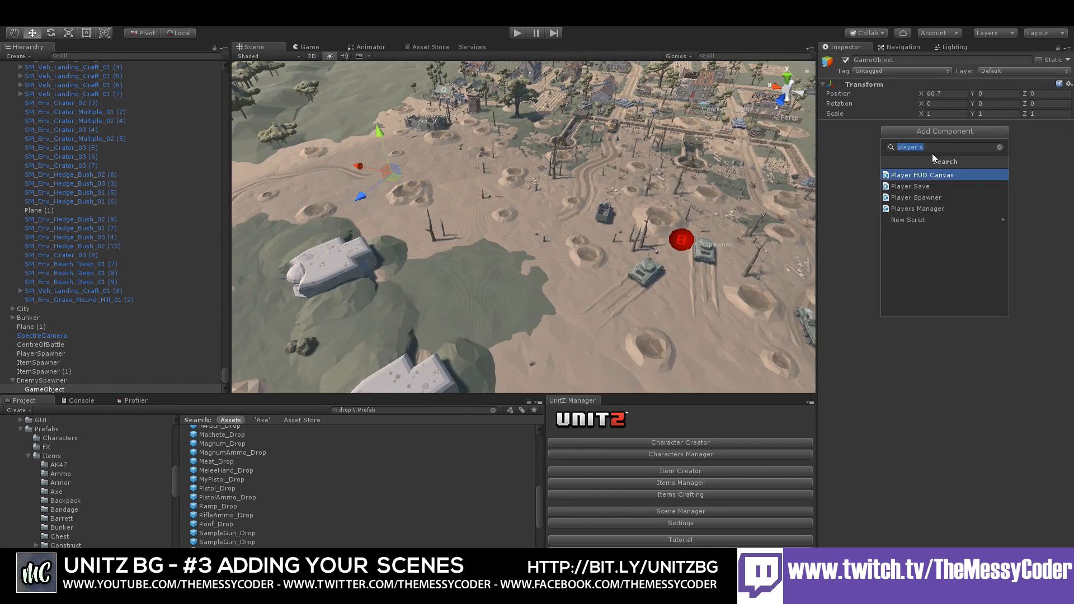
pyautogui.write('sub')
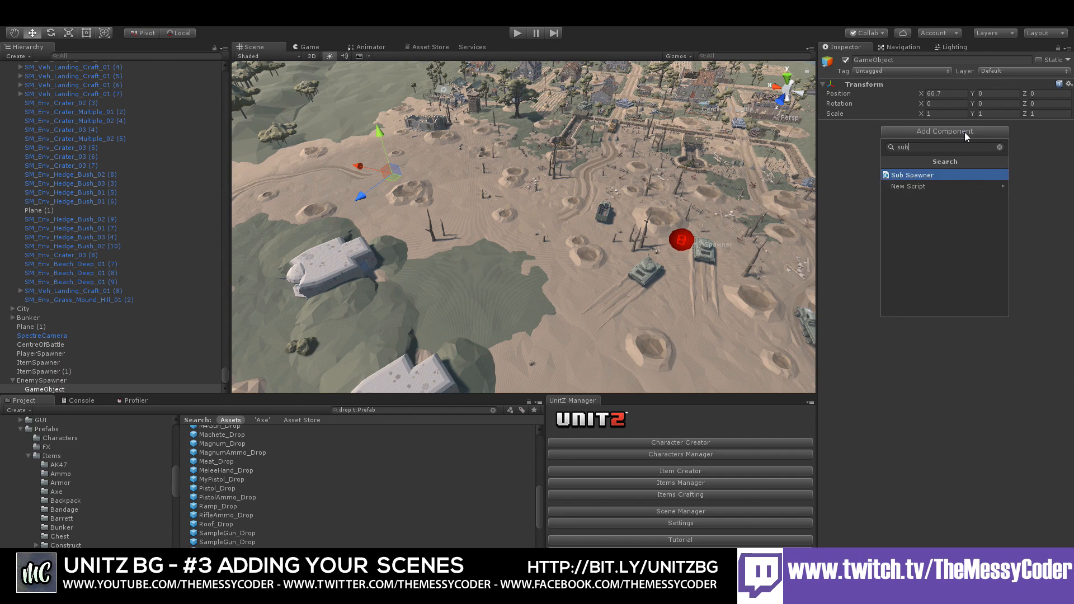
pyautogui.click(921, 176)
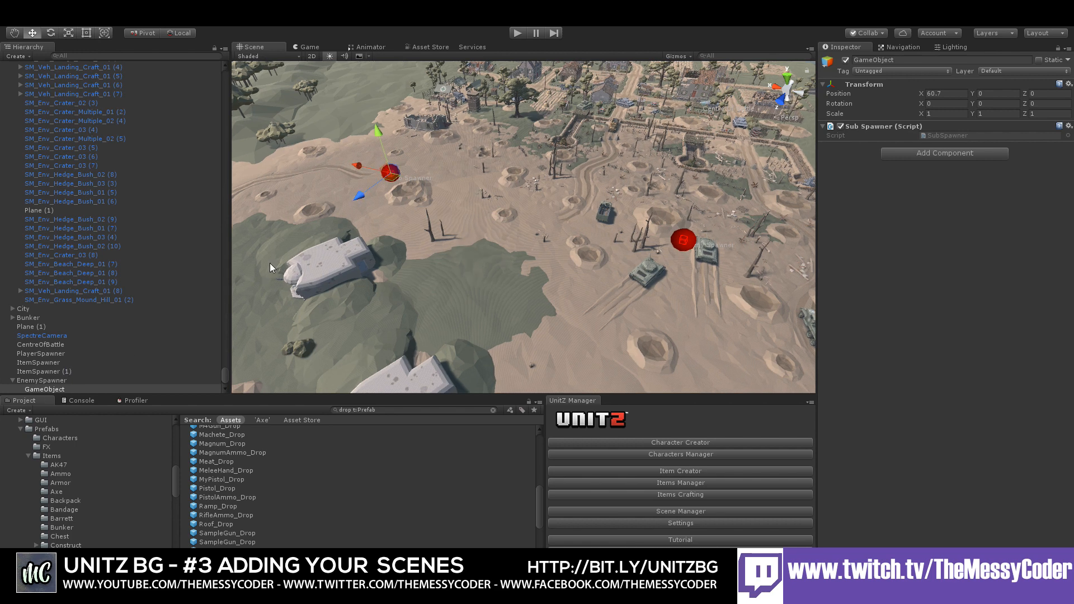
pyautogui.moveTo(358, 166); pyautogui.dragTo(360, 111)
# Duplicate the sub spawner GameObject and move the copy to about Z -125.4
pyautogui.rightClick(66, 389)
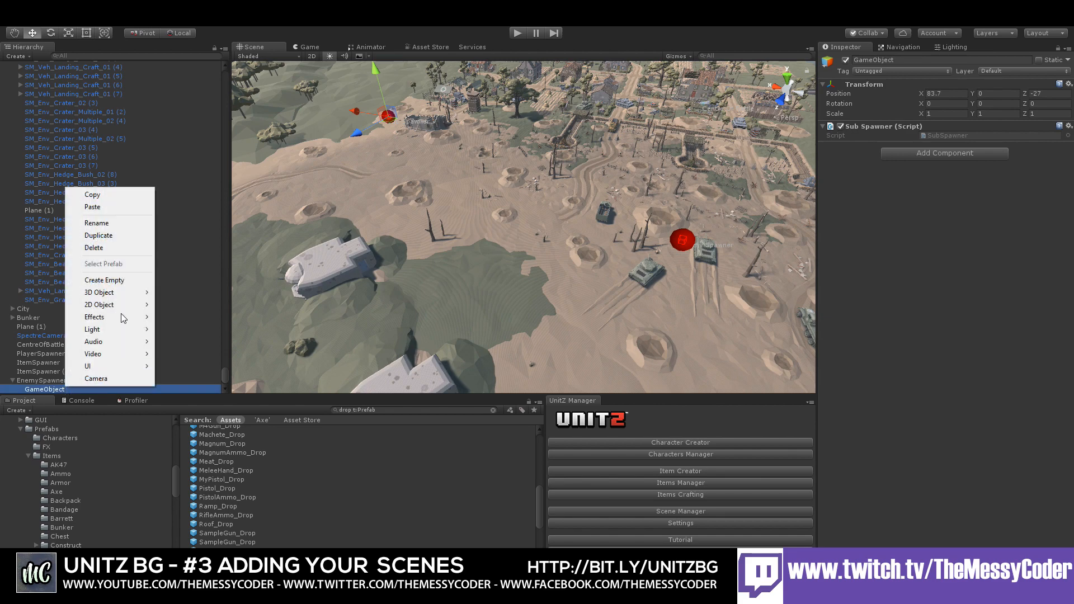
pyautogui.click(112, 236)
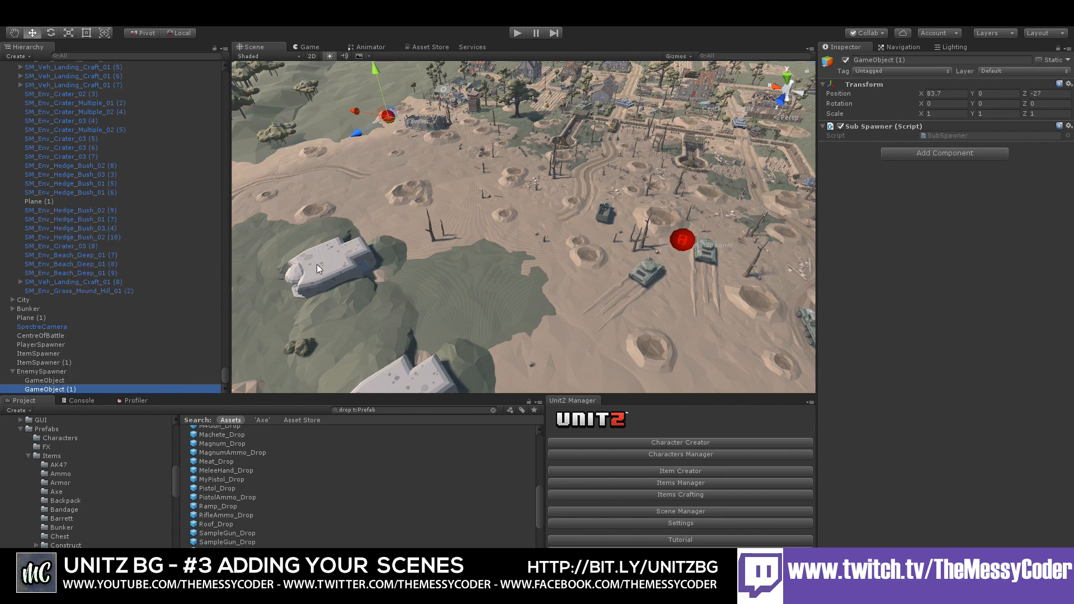
pyautogui.moveTo(353, 135); pyautogui.dragTo(585, 56)
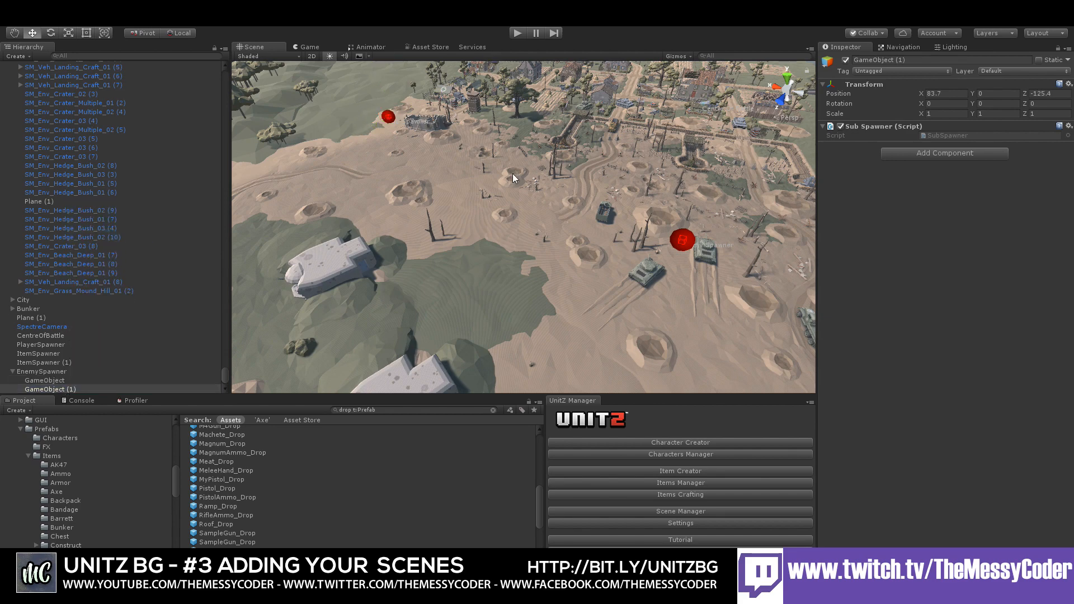
# Duplicate GameObject (1) and move the new sub spawner across the village to about X -44.5
pyautogui.moveTo(512, 173); pyautogui.dragTo(522, 141, button='right')
pyautogui.moveTo(48, 394); pyautogui.dragTo(48, 391)
pyautogui.rightClick(49, 399)
pyautogui.click(50, 389)
pyautogui.rightClick(51, 389)
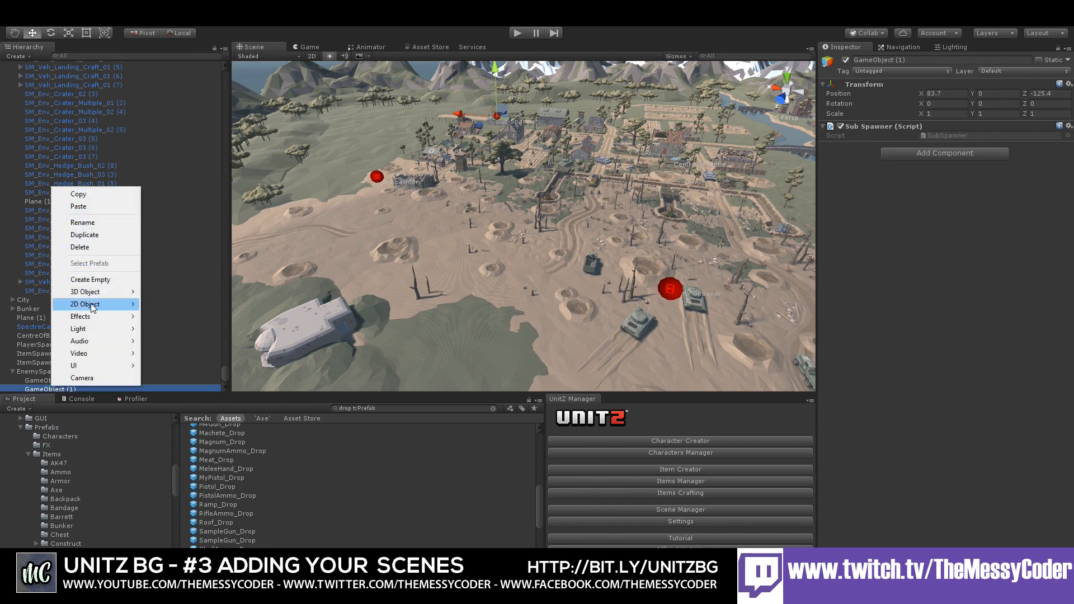
pyautogui.click(84, 234)
pyautogui.moveTo(458, 115); pyautogui.dragTo(662, 127)
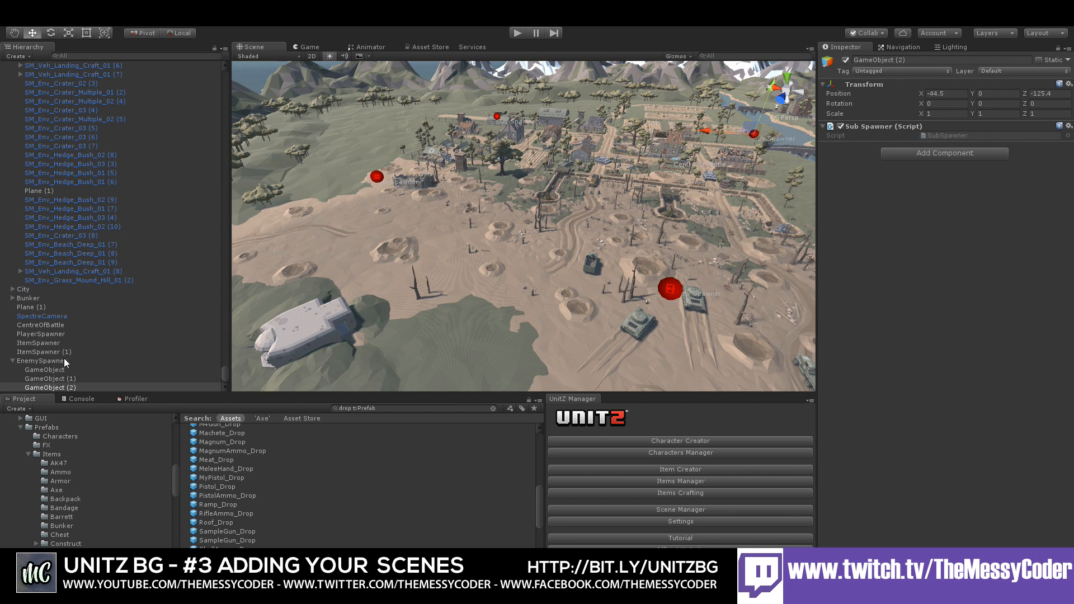
# Duplicate GameObject (2) and move the copy near the trenches, to about X 15.1, Z -50.5
pyautogui.rightClick(52, 386)
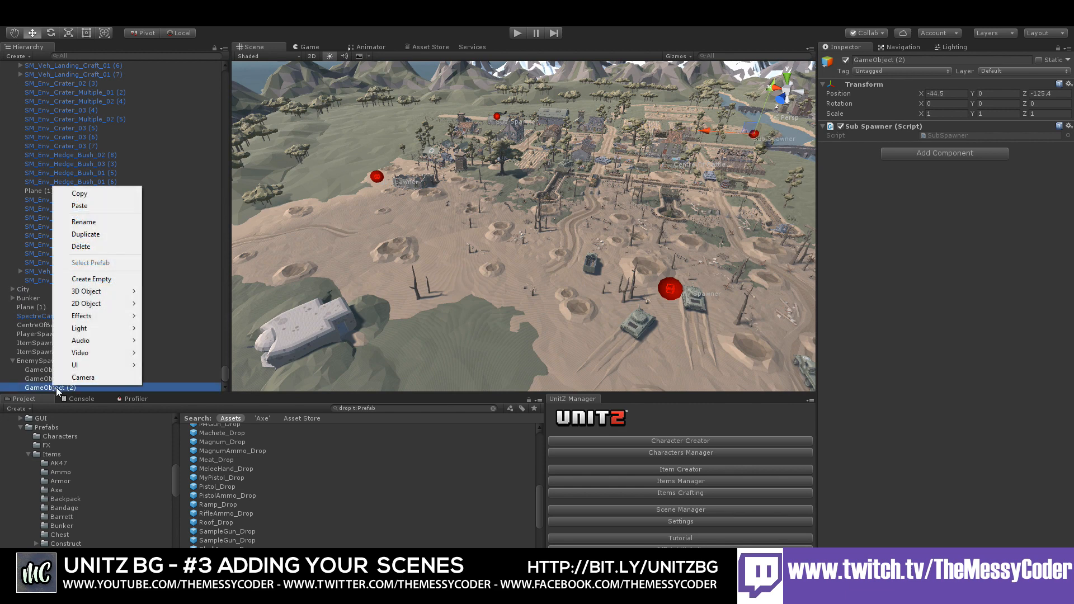
pyautogui.click(110, 236)
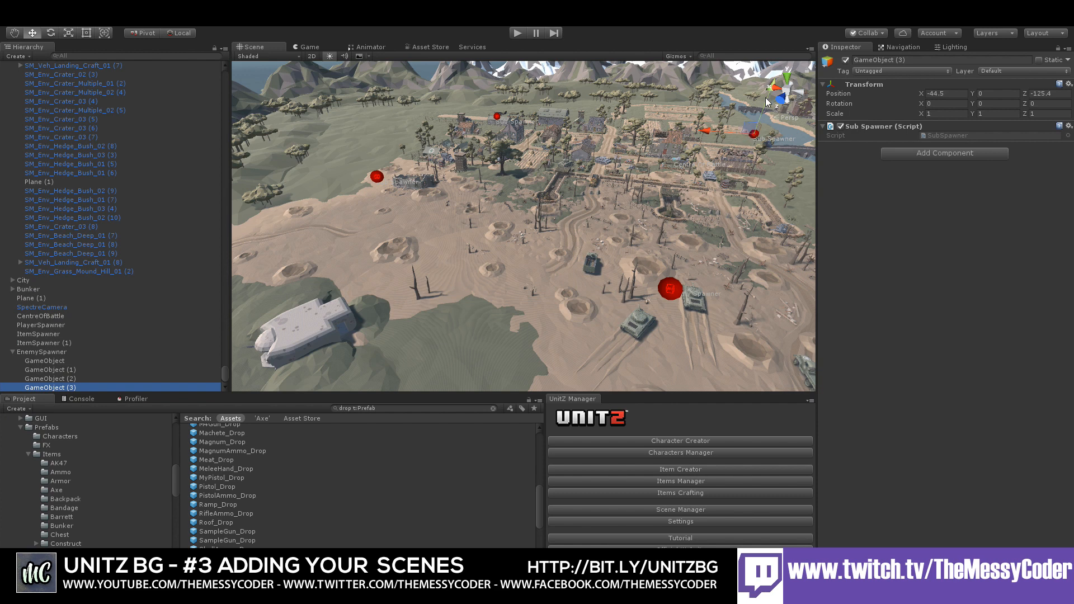
pyautogui.moveTo(722, 140); pyautogui.dragTo(600, 192)
# Duplicate GameObject (3) and move the copy beside the tanks, to about X -10.91, Z 8.52
pyautogui.rightClick(81, 388)
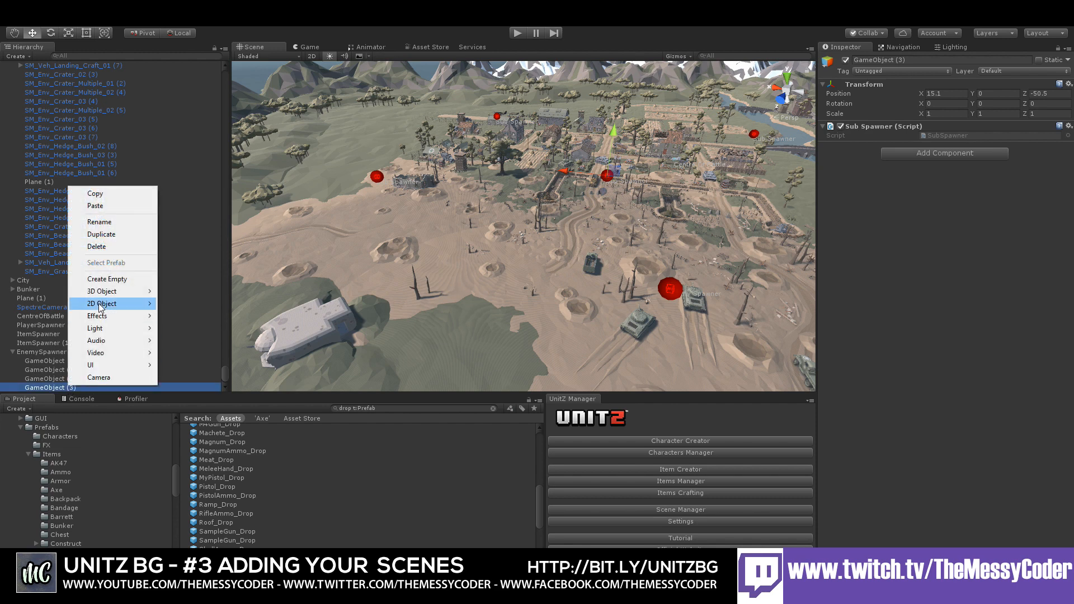
pyautogui.click(103, 235)
pyautogui.moveTo(598, 201); pyautogui.dragTo(689, 322)
# Lock the Inspector on EnemySpawner, assign all five child GameObjects to its Sub Spawner list, and unlock the Inspector
pyautogui.click(65, 344)
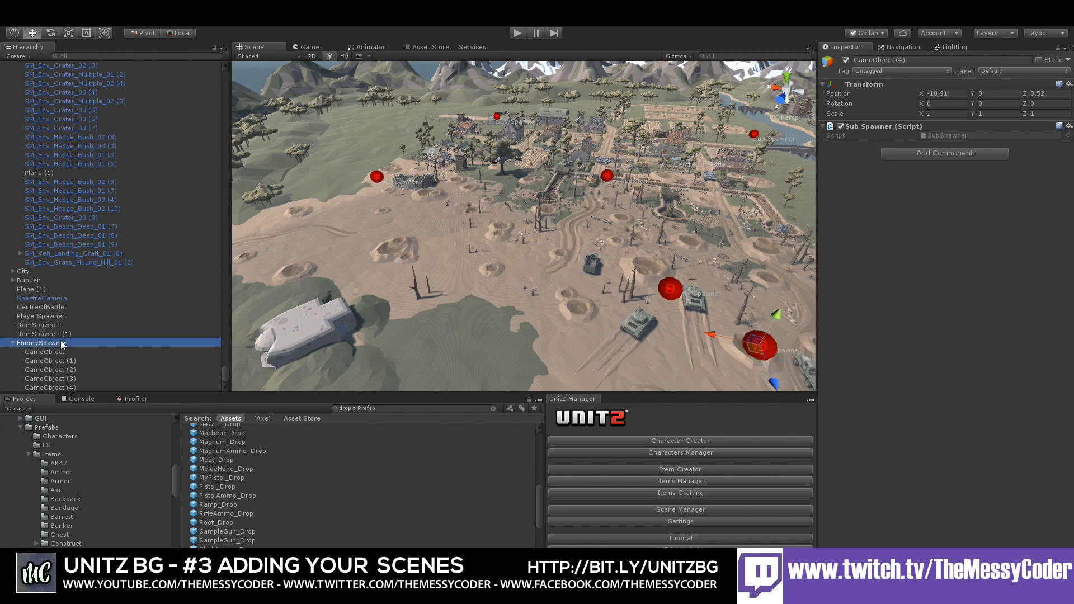
pyautogui.click(1058, 48)
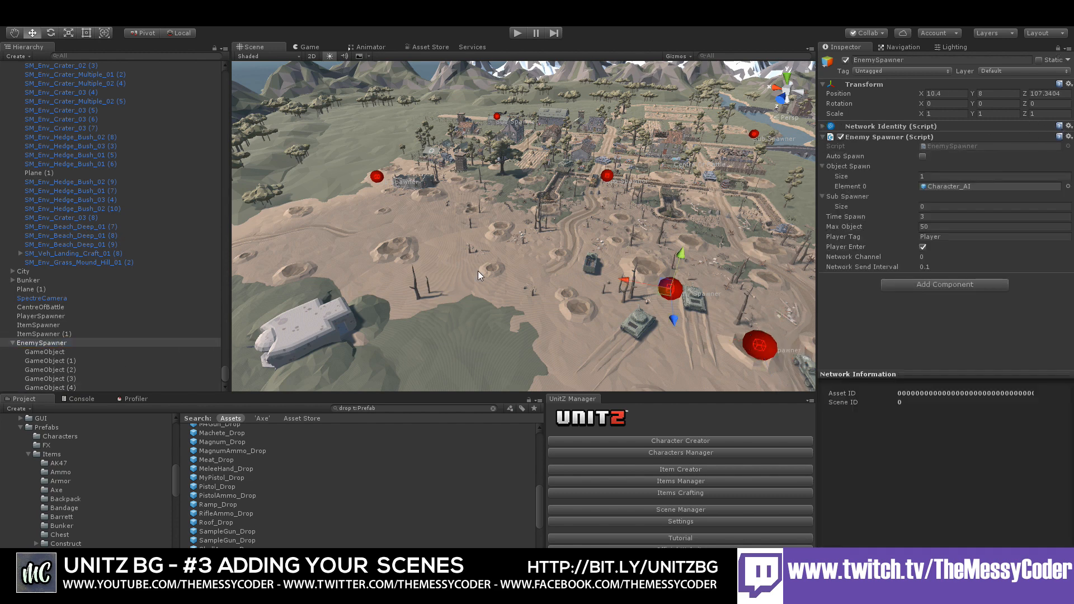
pyautogui.click(70, 353)
pyautogui.keyDown('shift'); pyautogui.click(73, 386); pyautogui.keyUp('shift')
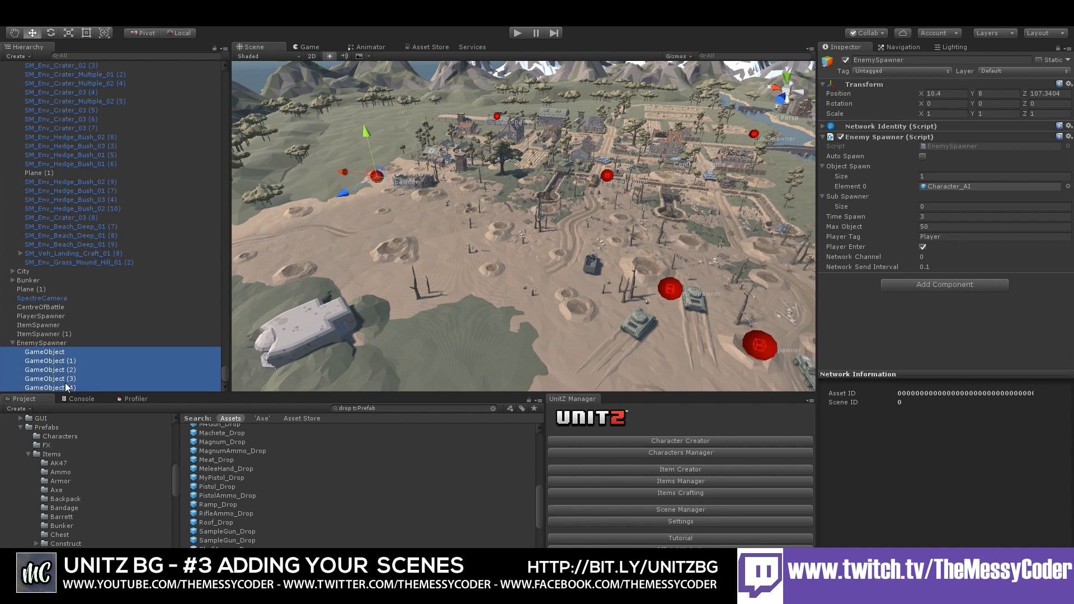
pyautogui.moveTo(774, 232); pyautogui.dragTo(906, 202)
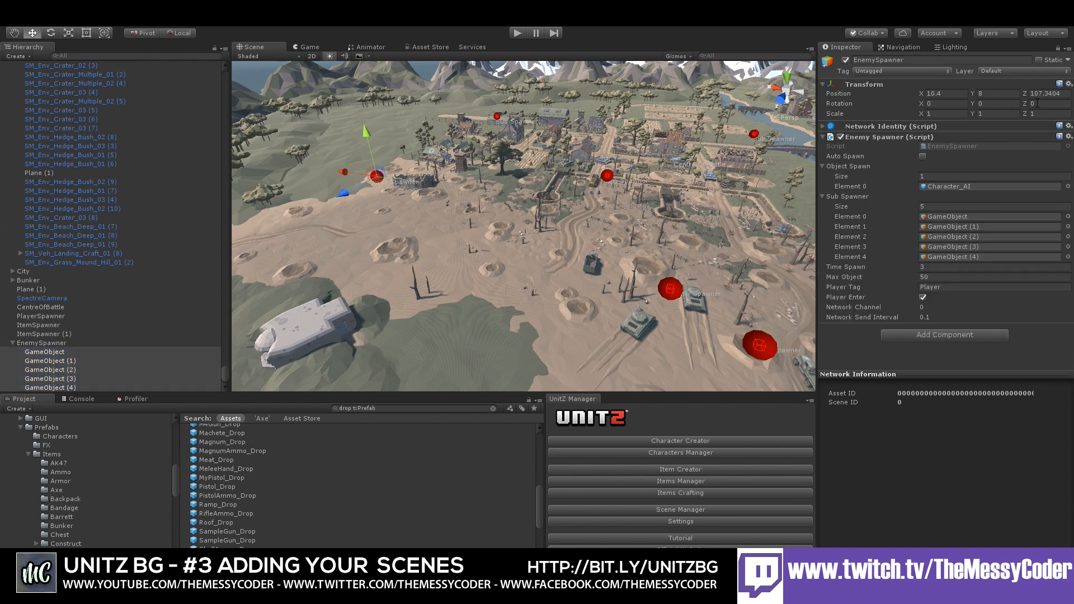
pyautogui.click(1058, 48)
# Collapse EnemySpawner in the Hierarchy and create a UnitZ Plane Spawner
pyautogui.moveTo(510, 248); pyautogui.dragTo(348, 356, button='right')
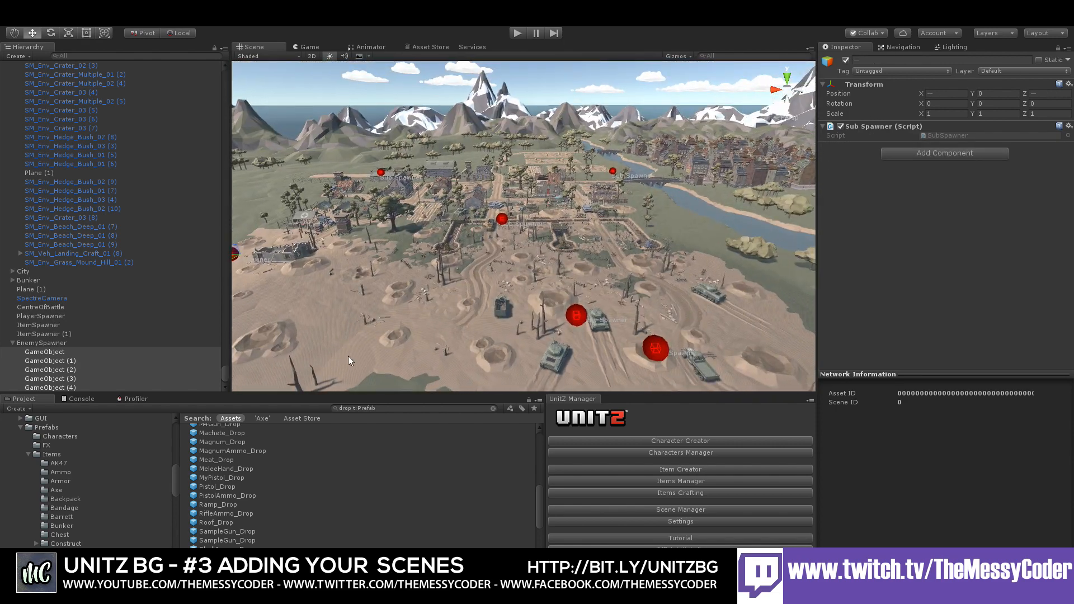
pyautogui.click(16, 342)
pyautogui.click(212, 21)
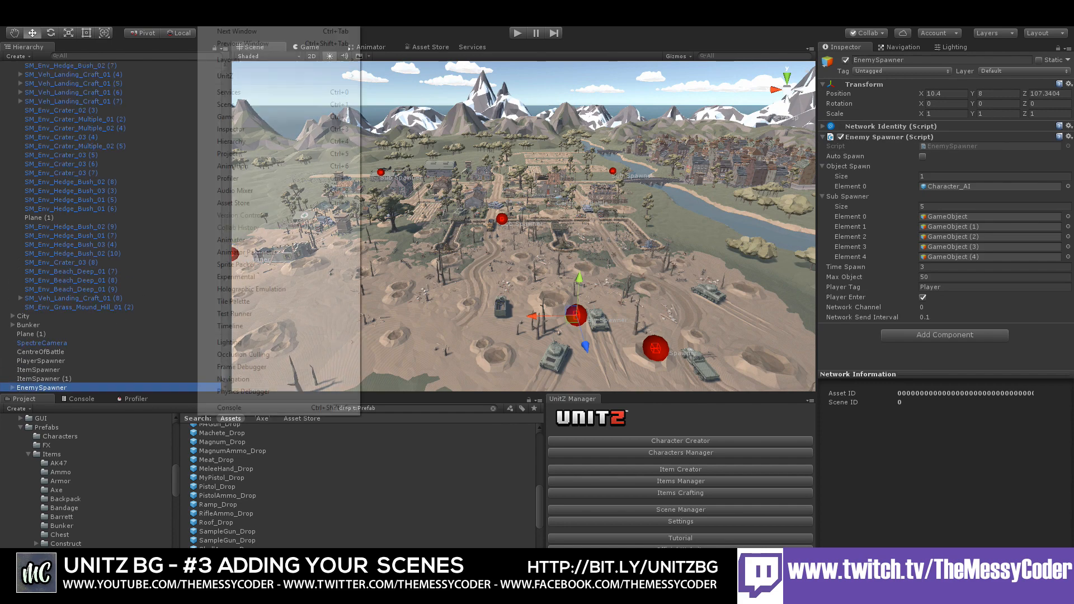
pyautogui.moveTo(261, 73)
pyautogui.moveTo(423, 105)
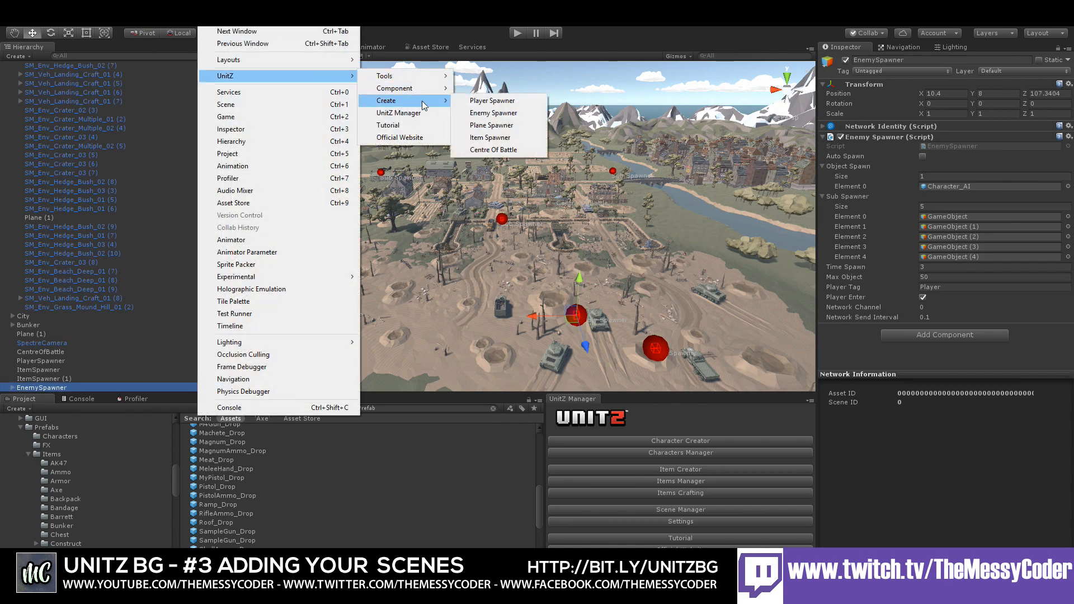
pyautogui.click(505, 126)
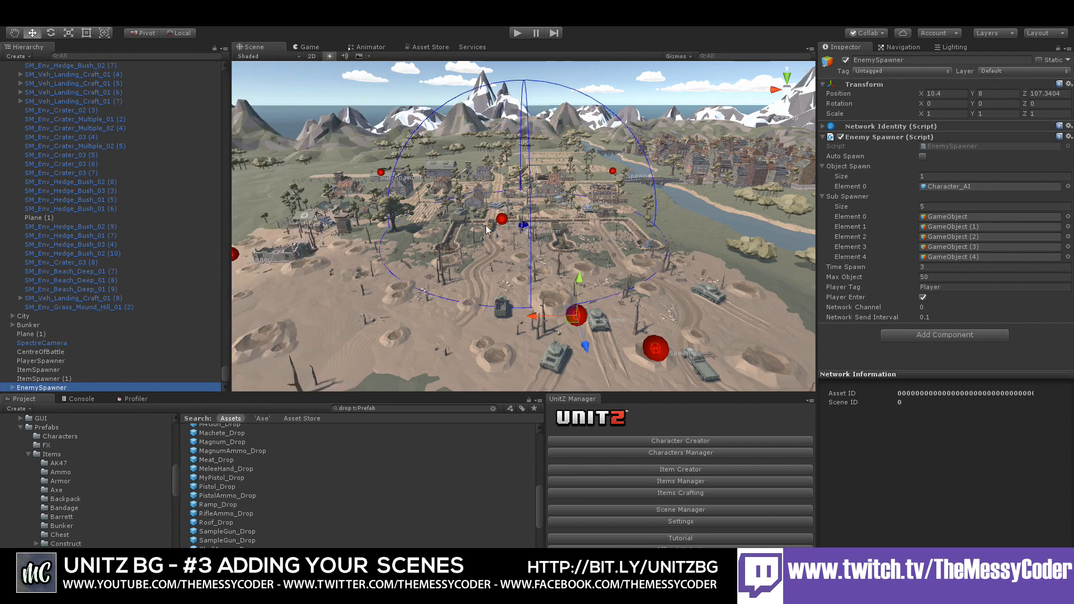
# Select the Plane Spawner and move it high above the sea, to about Y 54.7, Z 321.4
pyautogui.moveTo(485, 225); pyautogui.dragTo(547, 231, button='right')
pyautogui.moveTo(547, 230); pyautogui.dragTo(716, 287, button='middle')
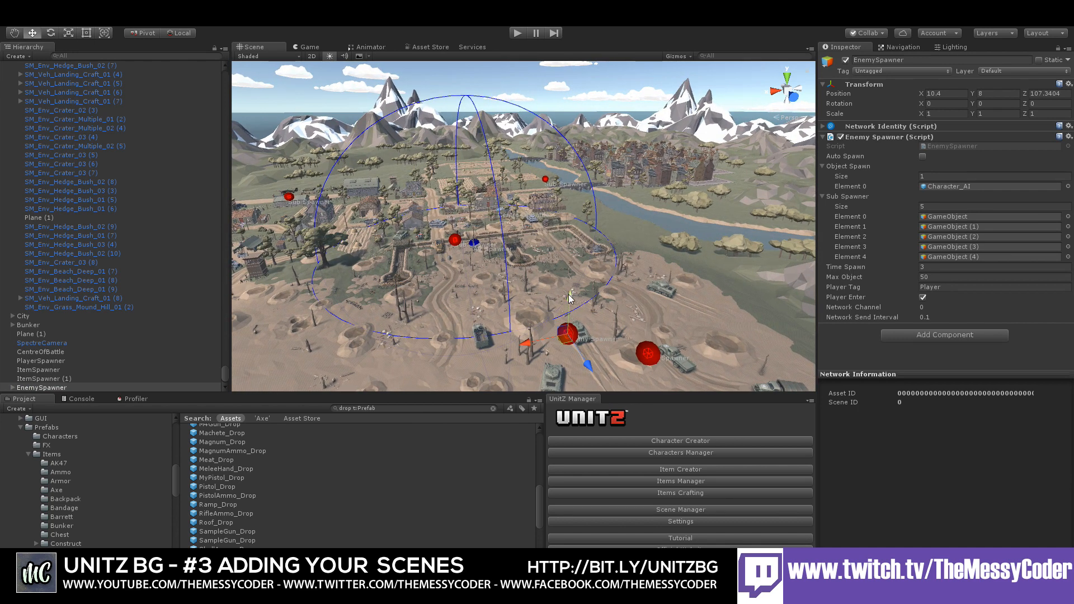
pyautogui.moveTo(571, 297); pyautogui.dragTo(491, 269)
pyautogui.hotkey('ctrl', 'z')
pyautogui.click(475, 243)
pyautogui.moveTo(474, 211); pyautogui.dragTo(449, 64)
pyautogui.moveTo(455, 317); pyautogui.dragTo(420, 232, button='right')
pyautogui.moveTo(374, 219); pyautogui.dragTo(316, 529)
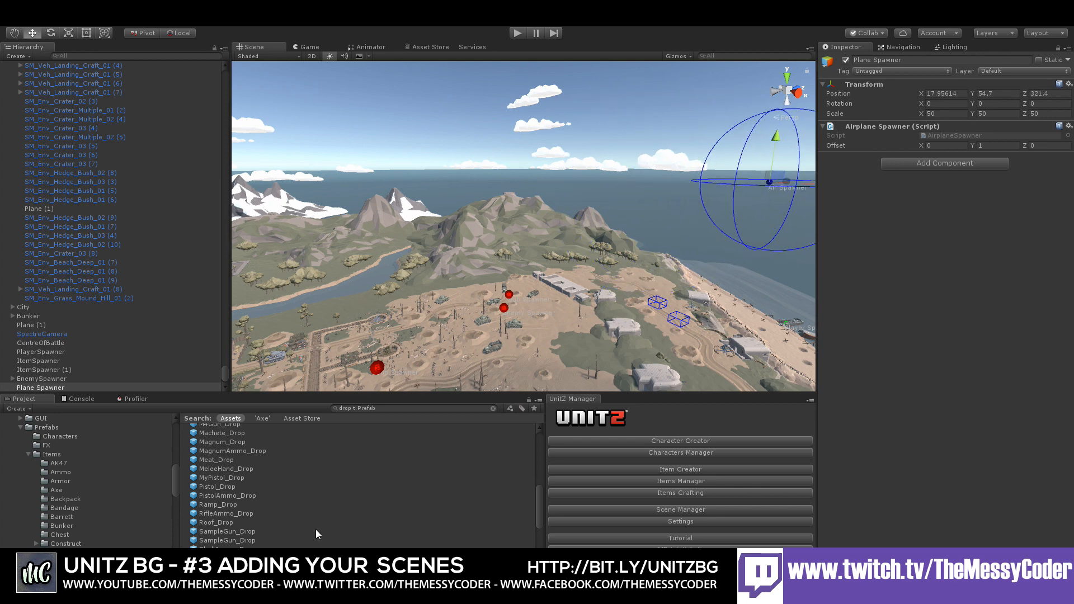
# Move the Plane Spawner back over the beach to about Z 245.4 and keep it selected
pyautogui.press('f')
pyautogui.press('f')
pyautogui.moveTo(642, 231); pyautogui.dragTo(520, 261, button='middle')
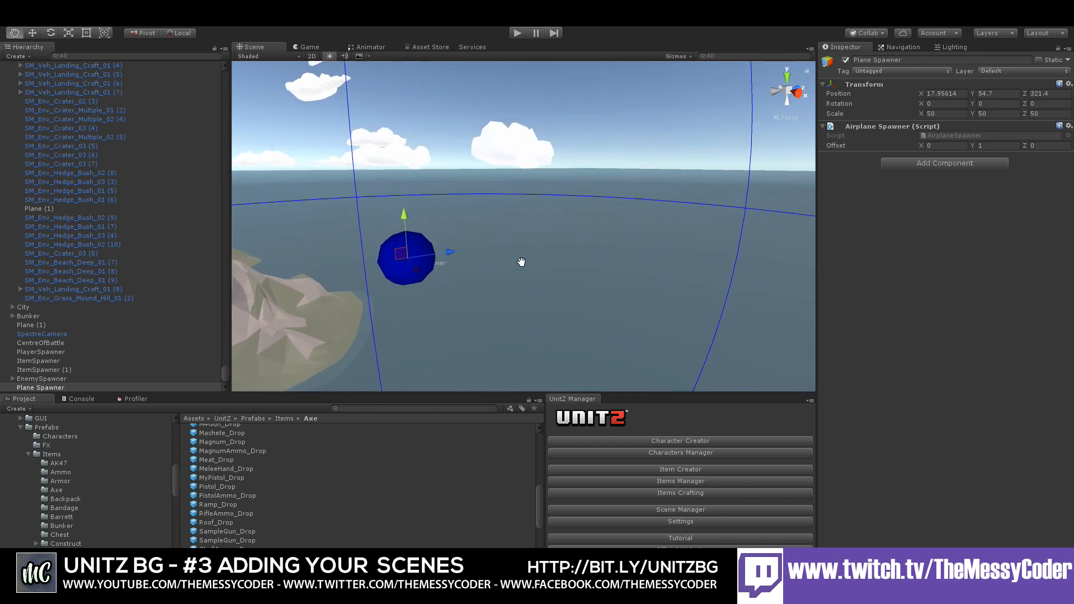
pyautogui.scroll(-4, 474, 326)
pyautogui.scroll(-9, 458, 330)
pyautogui.moveTo(492, 190); pyautogui.dragTo(484, 311, button='right')
pyautogui.moveTo(514, 211); pyautogui.dragTo(513, 211, button='middle')
pyautogui.moveTo(514, 211); pyautogui.dragTo(542, 114, button='right')
pyautogui.moveTo(579, 151); pyautogui.dragTo(331, 190)
pyautogui.click(374, 205)
pyautogui.moveTo(373, 205); pyautogui.dragTo(533, 120, button='right')
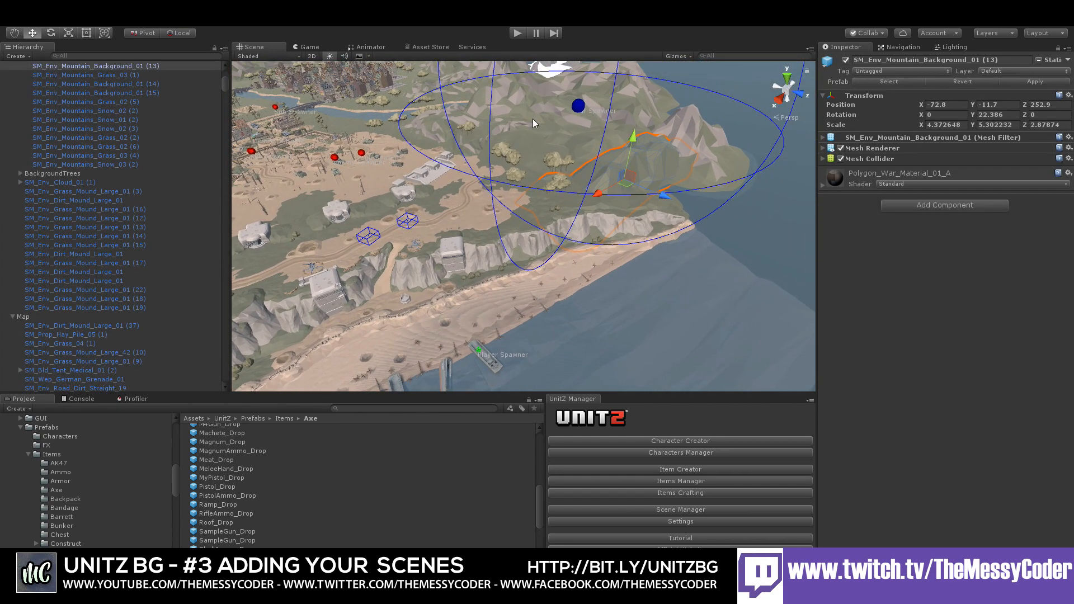
pyautogui.click(582, 107)
# Examine the whole island from the top and in perspective to check where the Plane Spawner sits
pyautogui.click(790, 77)
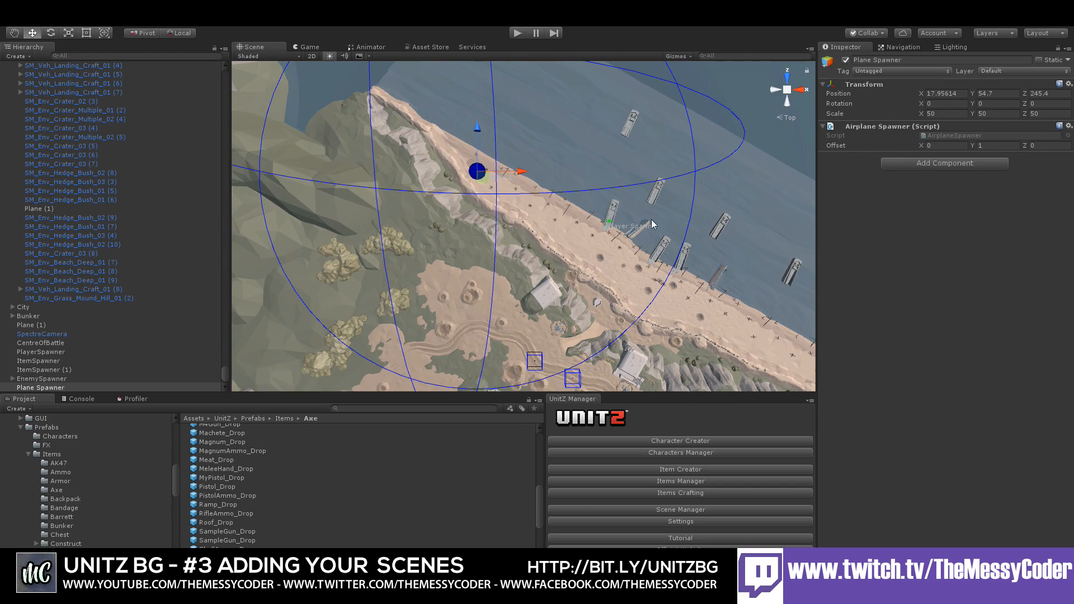
pyautogui.click(787, 76)
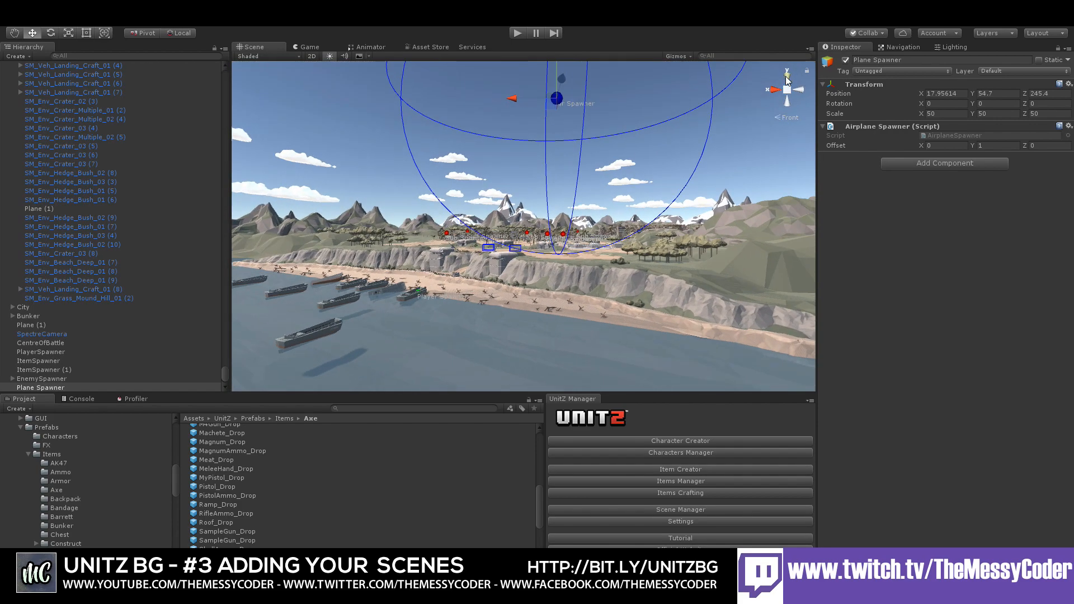
pyautogui.click(787, 76)
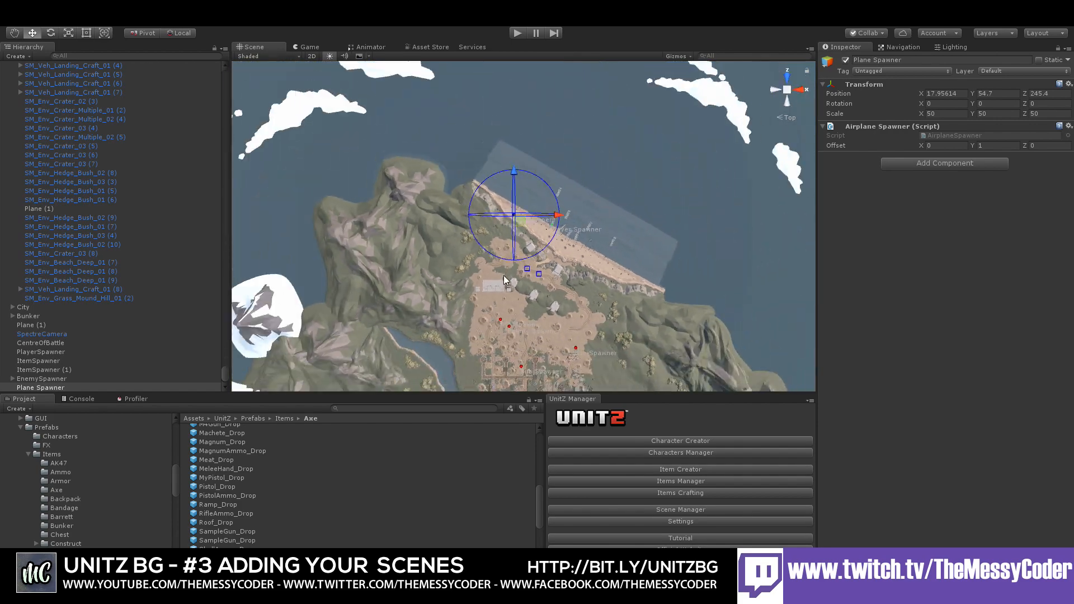
pyautogui.scroll(-10, 504, 275)
pyautogui.moveTo(494, 238); pyautogui.dragTo(482, 186, button='middle')
pyautogui.scroll(1, 482, 187)
pyautogui.moveTo(536, 241); pyautogui.dragTo(535, 243, button='middle')
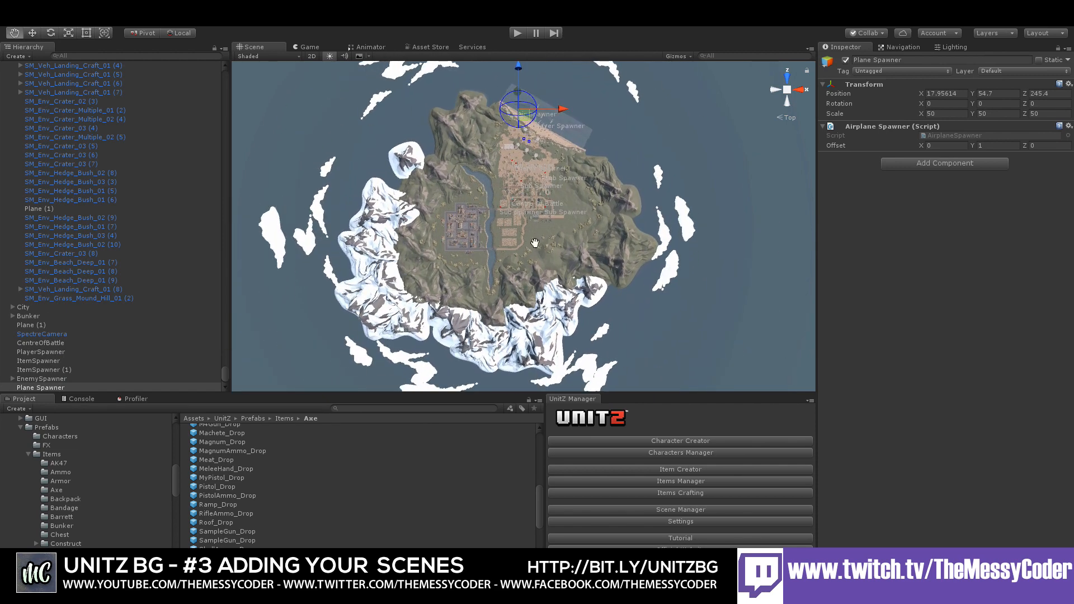
pyautogui.scroll(-2, 535, 243)
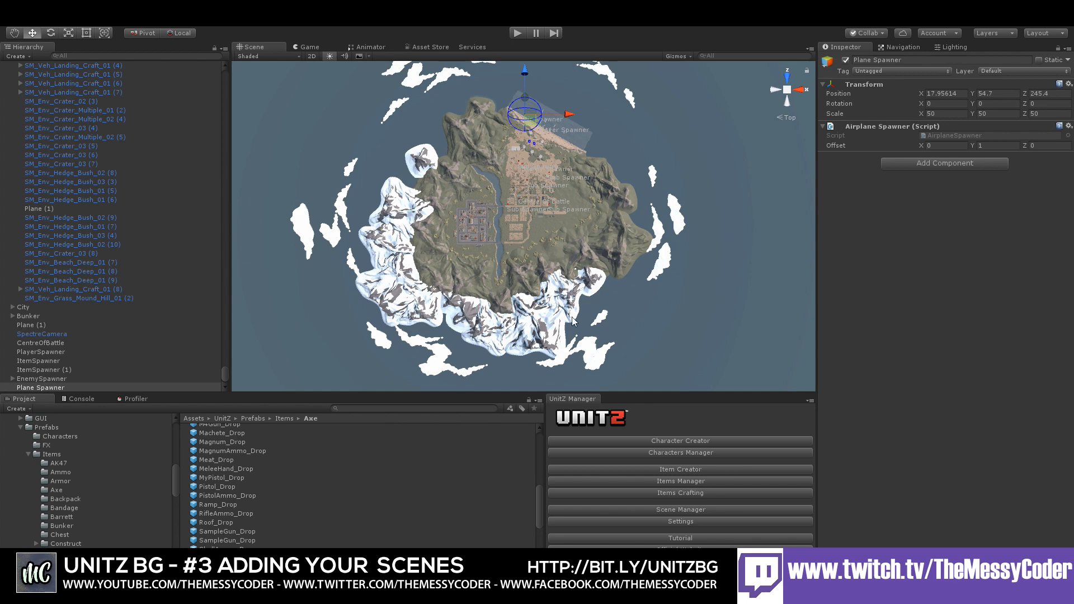
pyautogui.scroll(-1, 574, 320)
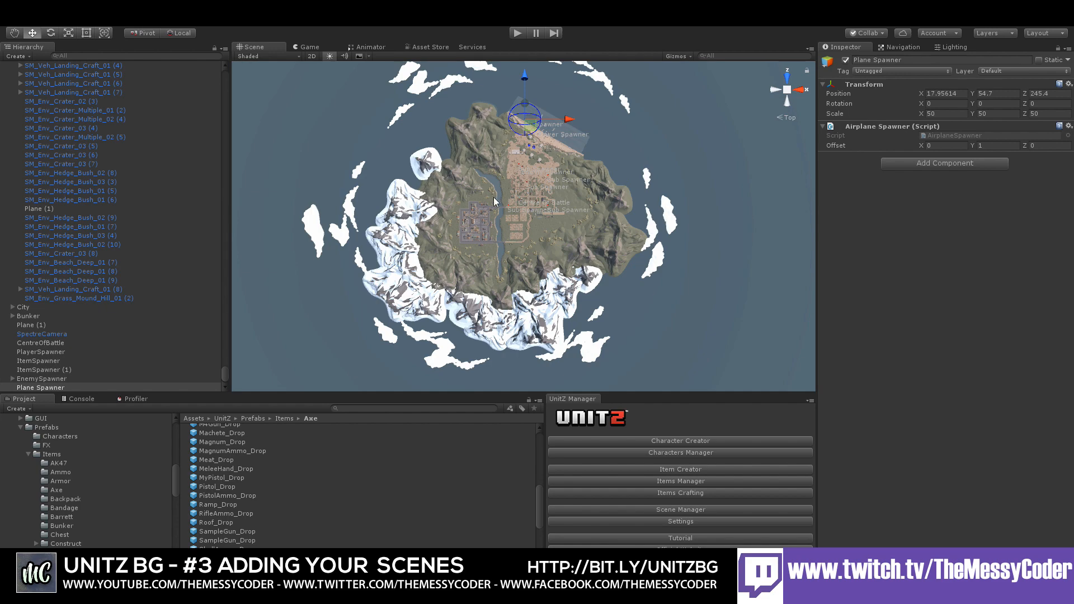
pyautogui.scroll(5, 491, 275)
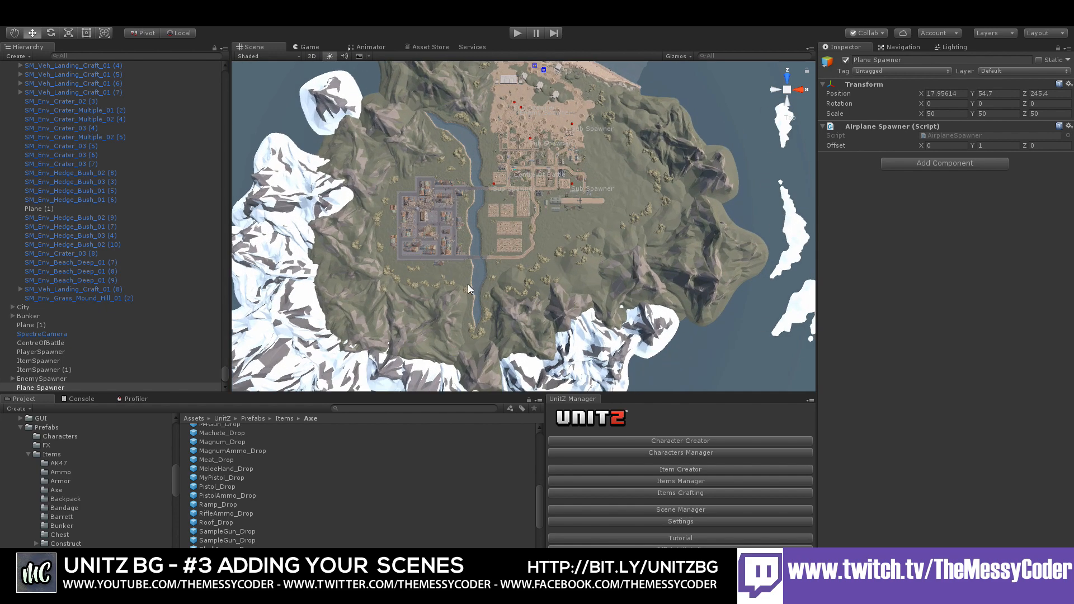
pyautogui.scroll(6, 465, 281)
pyautogui.moveTo(494, 291); pyautogui.dragTo(489, 263, button='right')
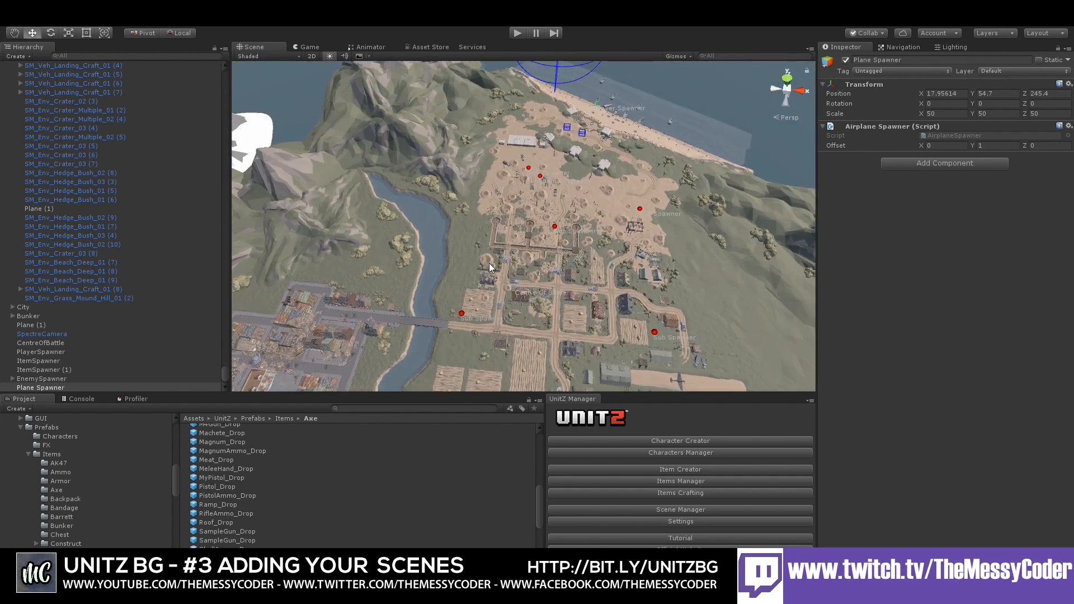
pyautogui.scroll(8, 490, 266)
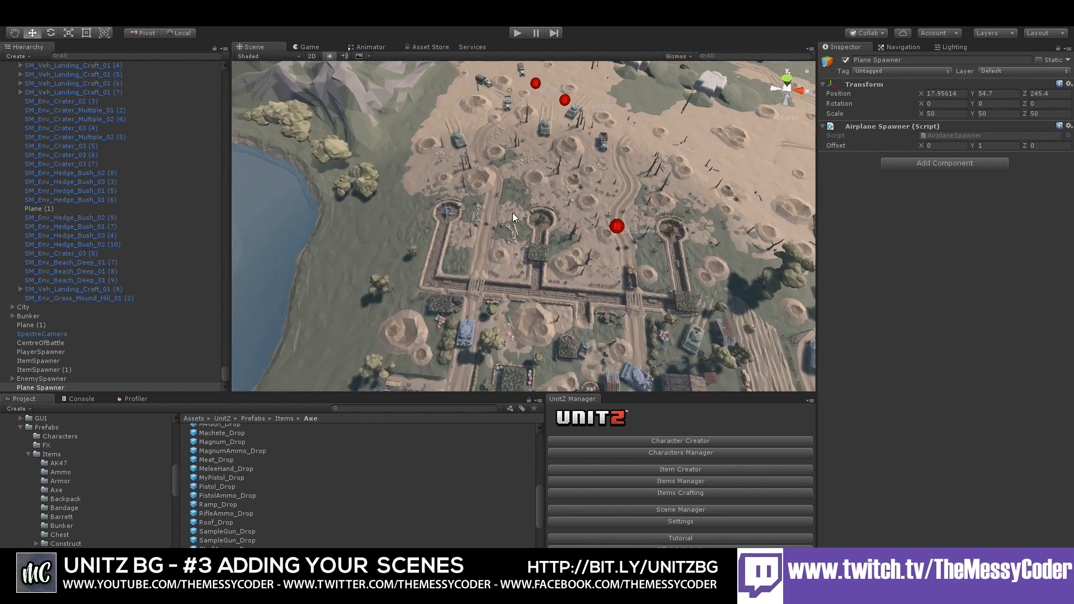
pyautogui.moveTo(513, 213); pyautogui.dragTo(507, 140, button='right')
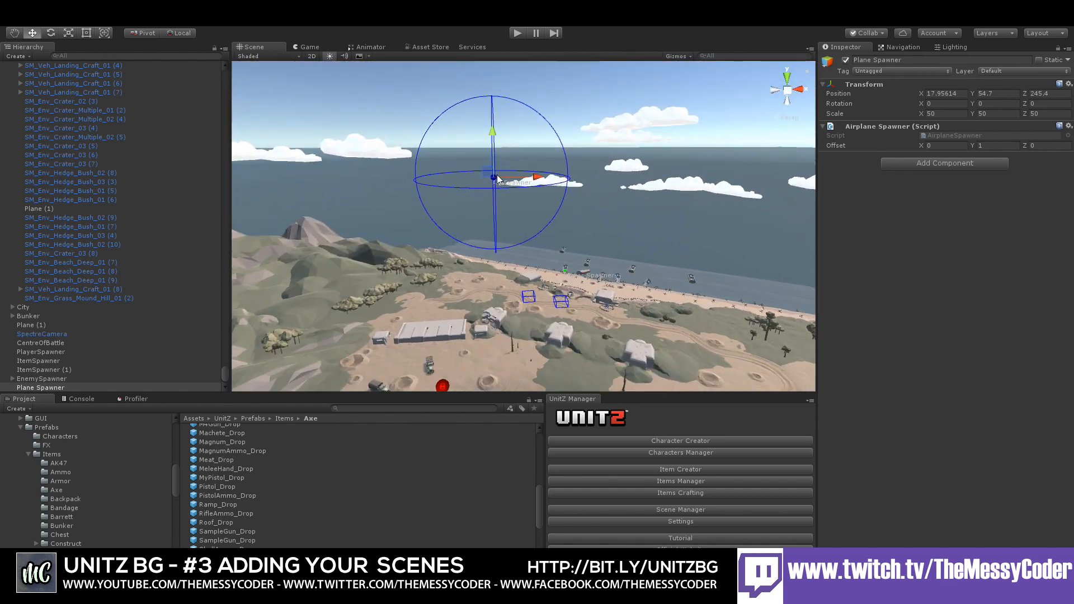
# Place the Airplane prefab from UnitZ's Prefabs > Vehicles folder on the open ground inland of the beach
pyautogui.moveTo(460, 204); pyautogui.dragTo(501, 222, button='right')
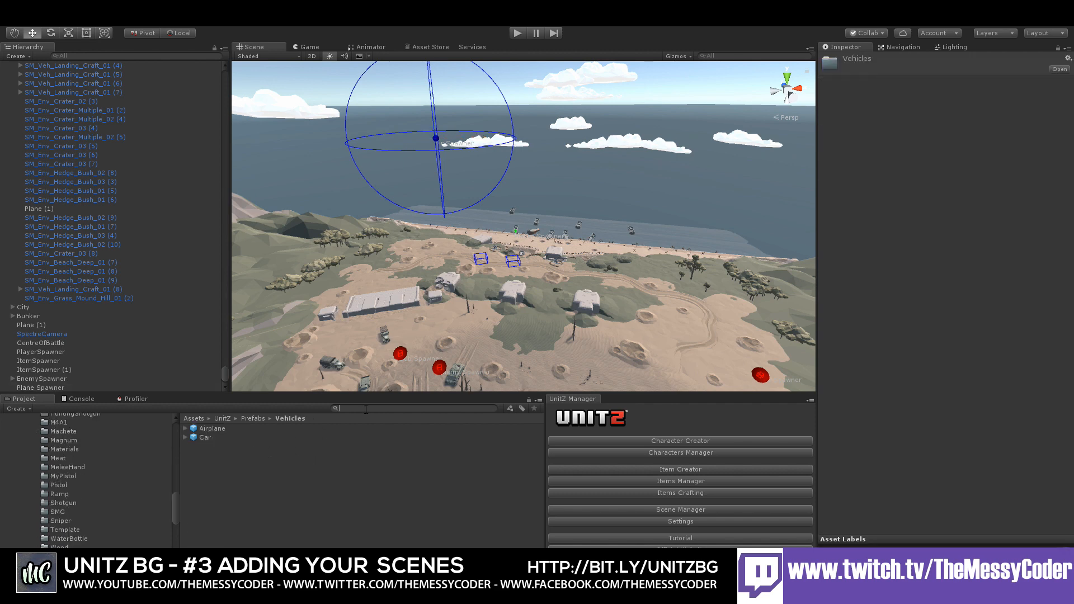
pyautogui.scroll(8, 63, 526)
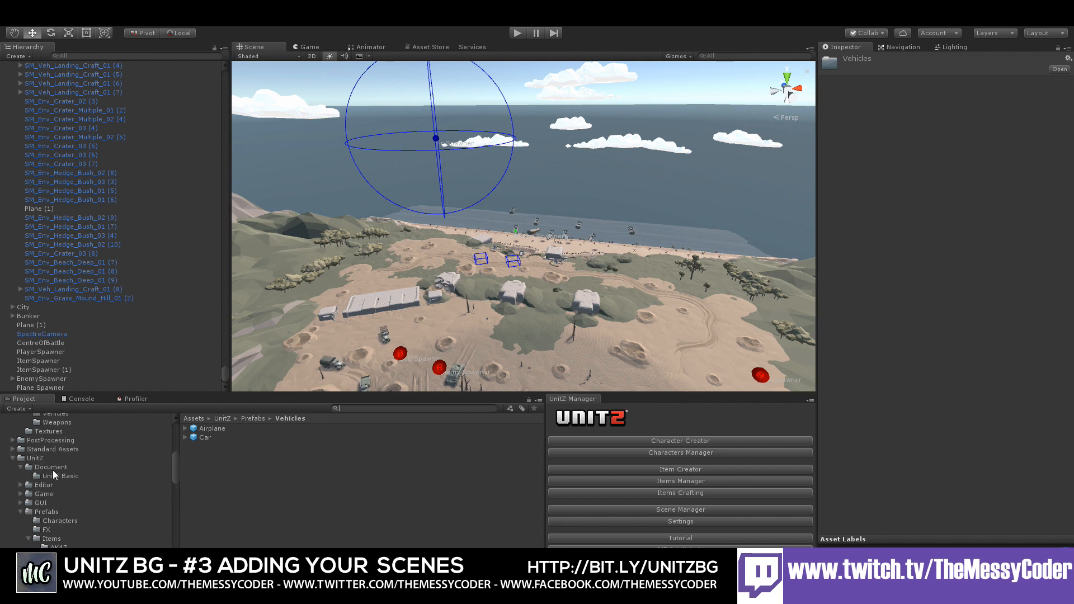
pyautogui.scroll(-2, 45, 470)
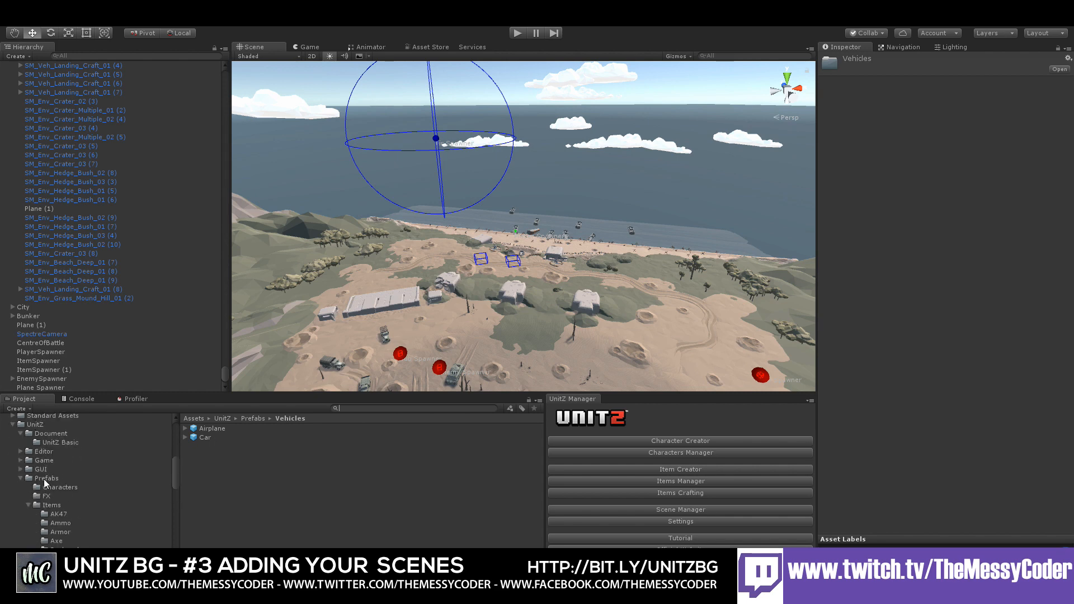
pyautogui.scroll(-5, 51, 507)
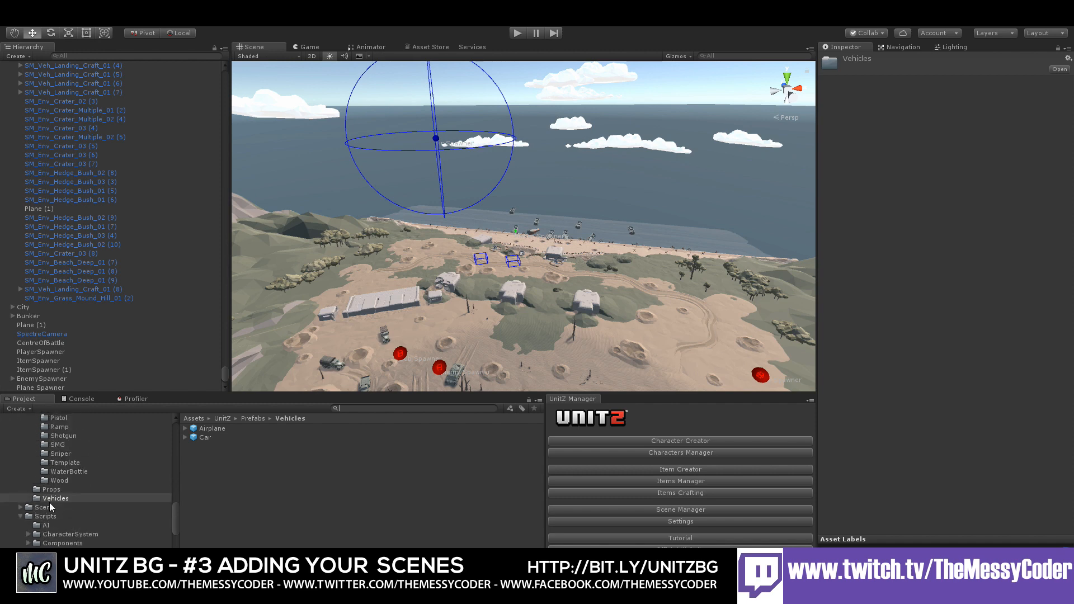
pyautogui.click(208, 430)
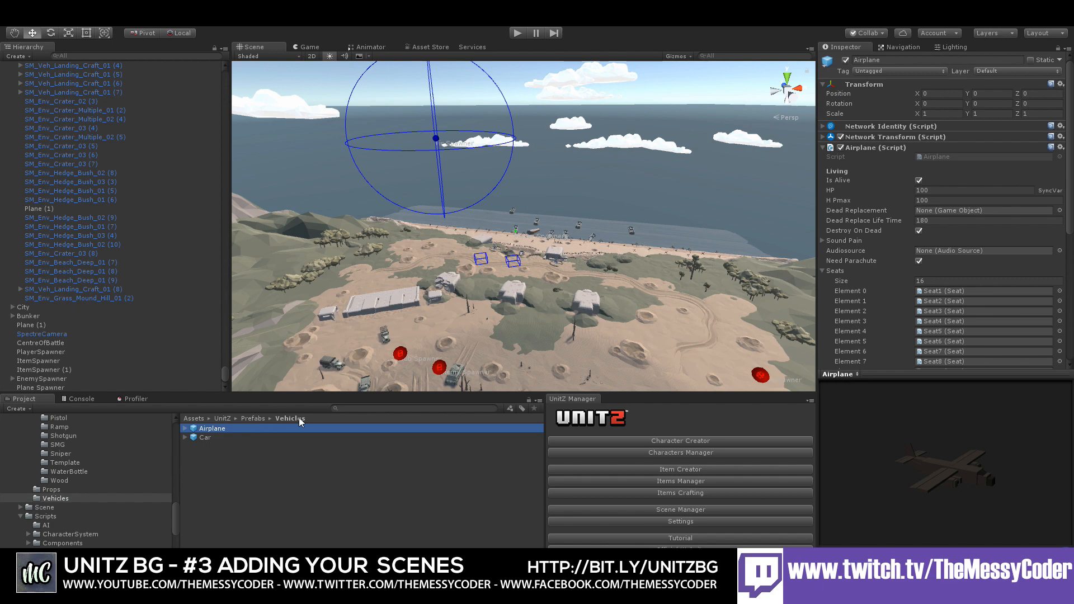
pyautogui.moveTo(202, 430); pyautogui.dragTo(665, 335)
pyautogui.press('f')
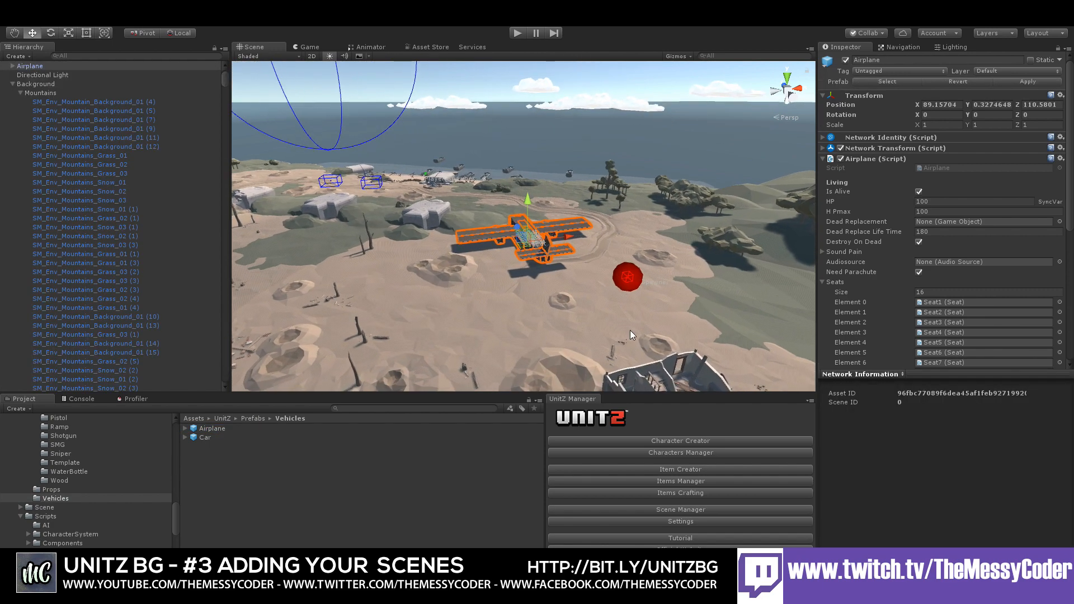
pyautogui.keyDown('alt'); pyautogui.moveTo(485, 240); pyautogui.dragTo(418, 408); pyautogui.keyUp('alt')
# Search the project for "german plane" and place the SM_Veh_German_Plane_Transport_01 prefab beside the Airplane
pyautogui.write('german')
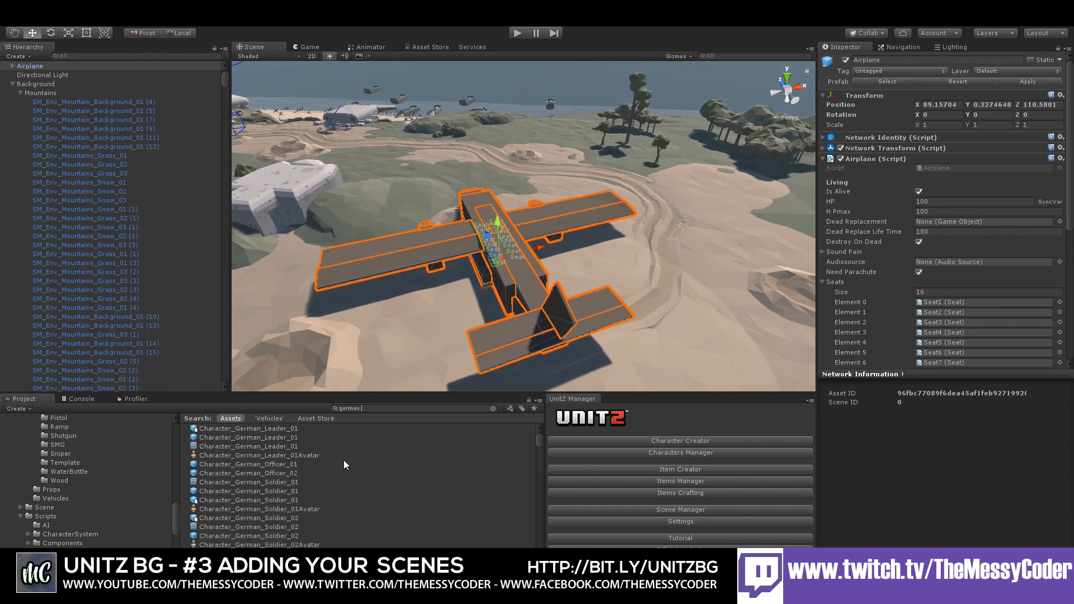
pyautogui.write(' plane')
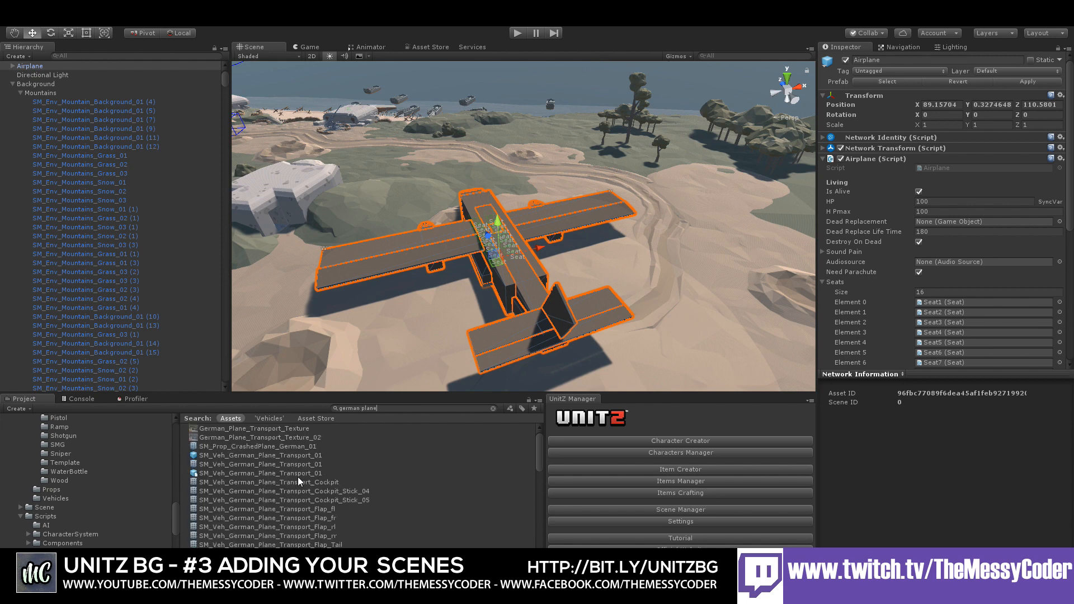
pyautogui.moveTo(251, 455); pyautogui.dragTo(698, 248)
pyautogui.moveTo(450, 241); pyautogui.dragTo(509, 260, button='right')
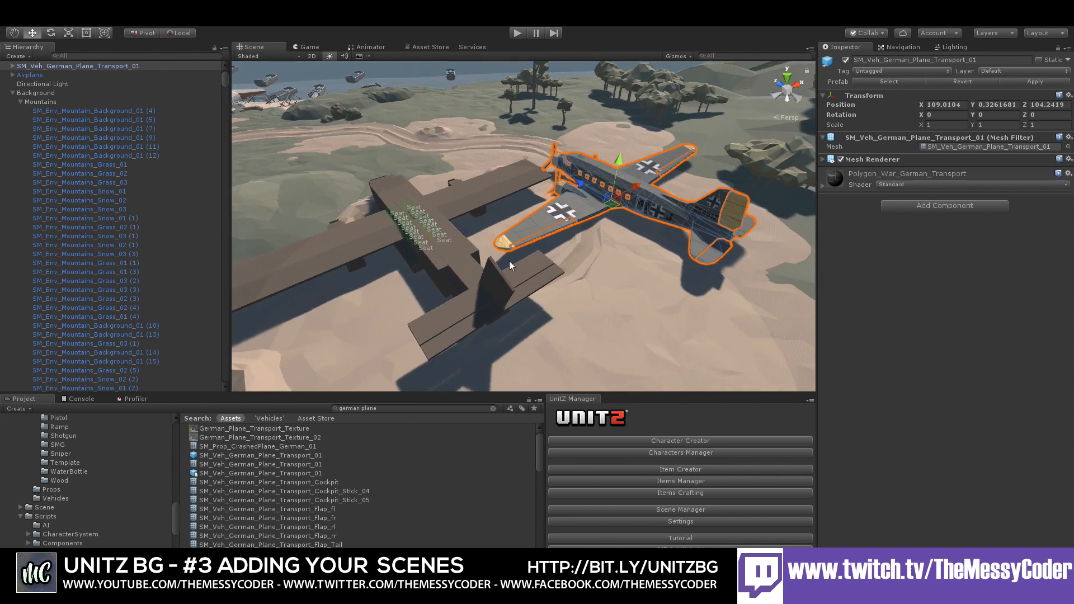
# Save the scene's SM_Veh_German_Plane_Transport_01 as a new prefab in the _AllMyStuff Prefabs folder
pyautogui.scroll(10, 92, 471)
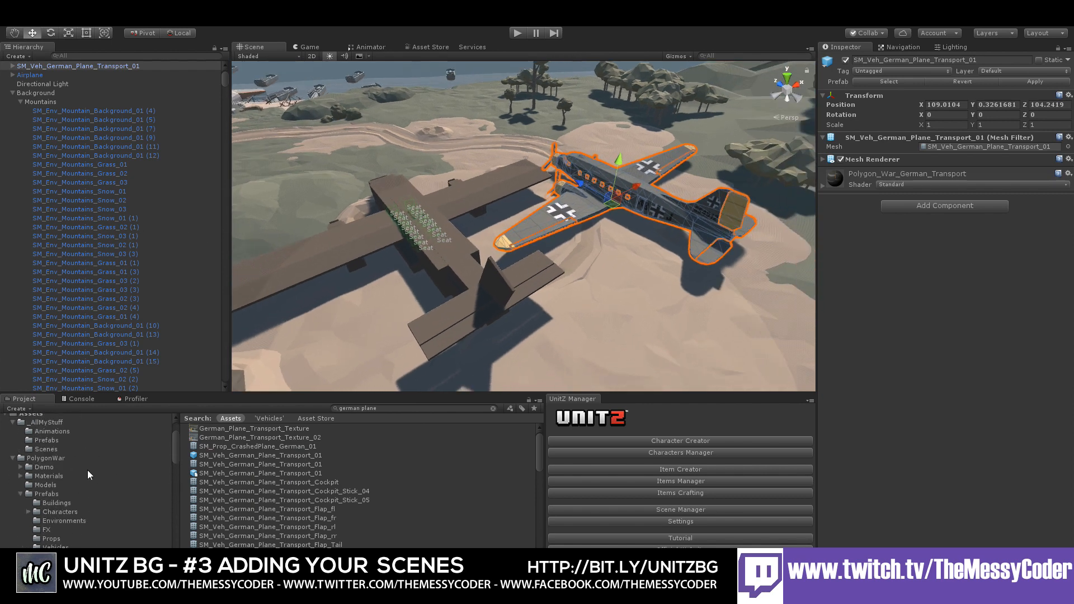
pyautogui.click(47, 490)
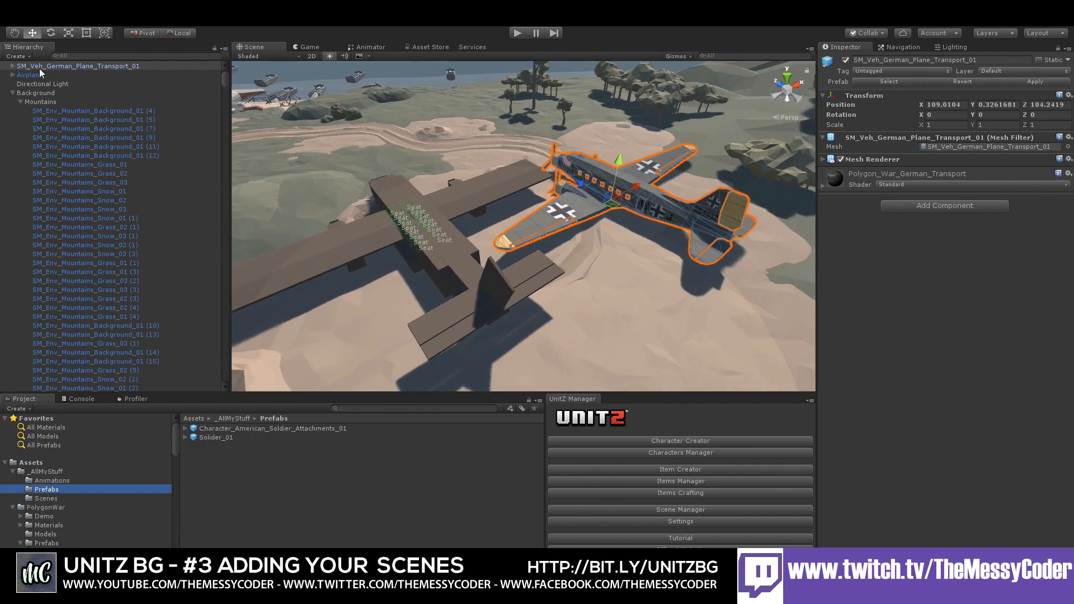
pyautogui.moveTo(39, 68); pyautogui.dragTo(244, 468)
pyautogui.click(244, 467)
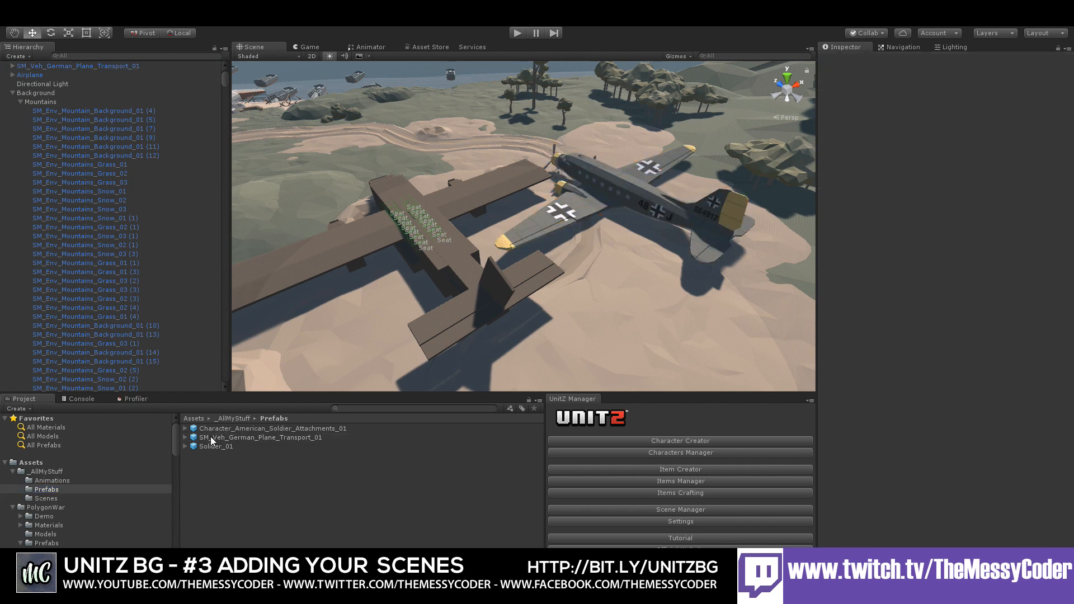
# Rename the new plane prefab in _AllMyStuff Prefabs as German_Plane
pyautogui.click(211, 438)
pyautogui.click(258, 440)
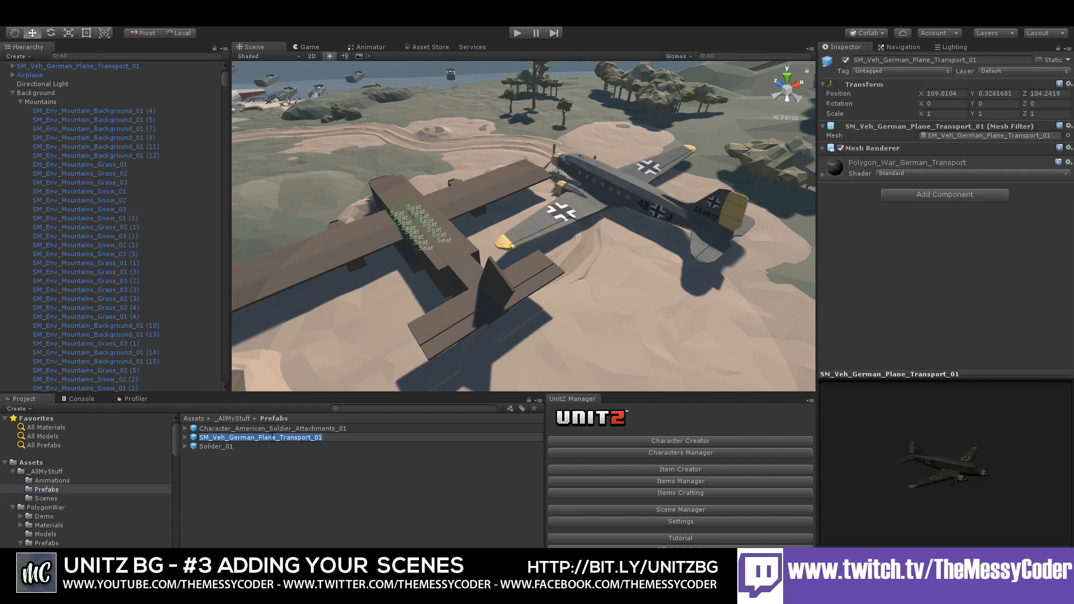
pyautogui.moveTo(275, 437); pyautogui.dragTo(396, 446)
pyautogui.press('BackSpace')
pyautogui.click(225, 438)
pyautogui.press('BackSpace')
pyautogui.press('BackSpace')
pyautogui.press('BackSpace')
pyautogui.press('BackSpace')
pyautogui.press('BackSpace')
pyautogui.press('BackSpace')
pyautogui.press('BackSpace')
pyautogui.press('Return')
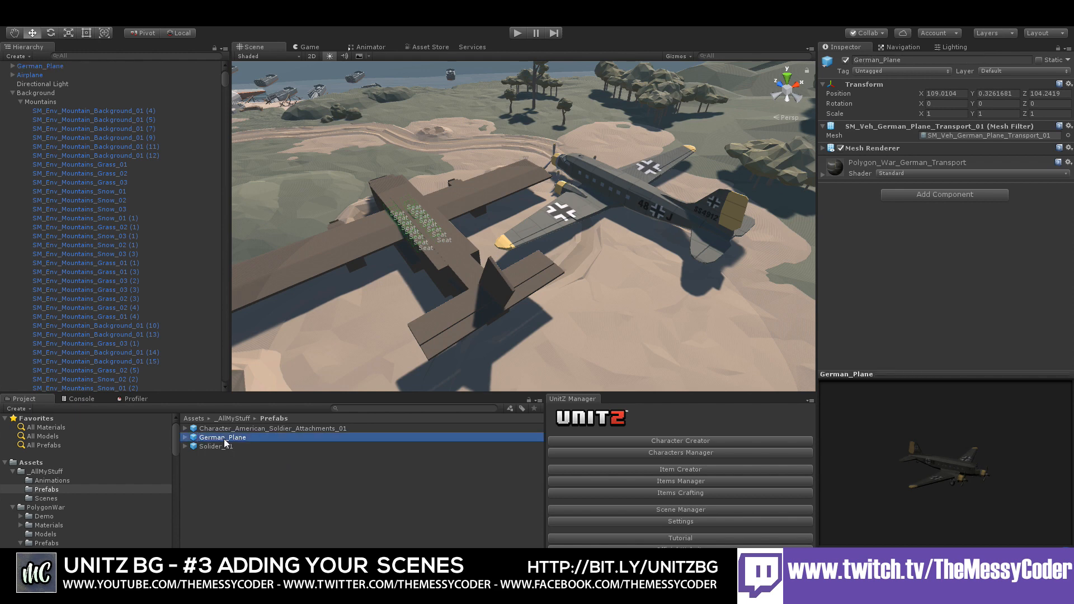
# Expand the Airplane in the Hierarchy and copy its Seat1 through Seat16 objects
pyautogui.click(34, 76)
pyautogui.click(13, 75)
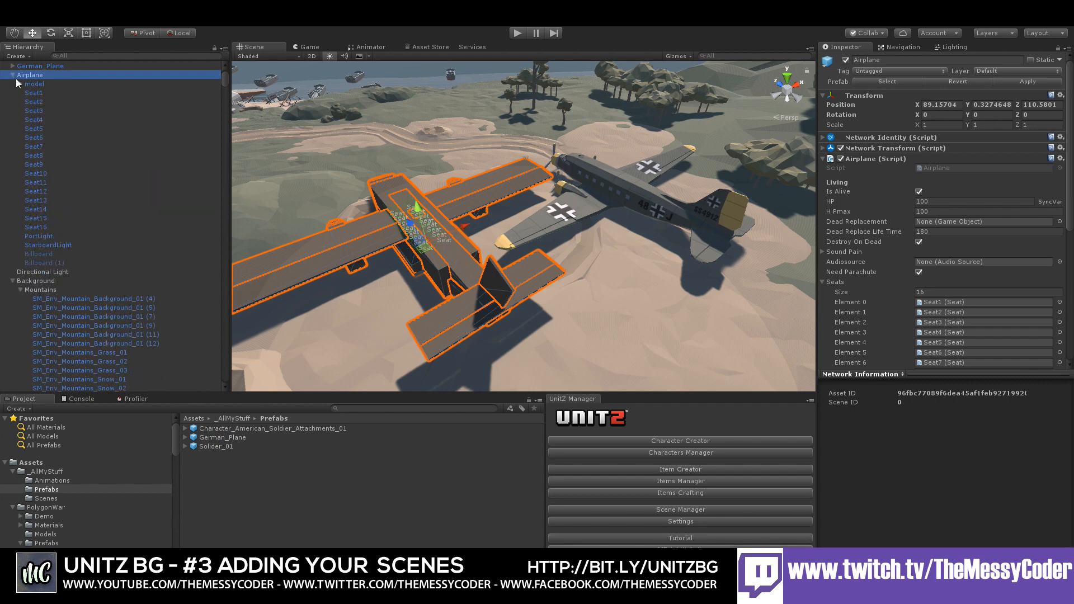
pyautogui.click(34, 93)
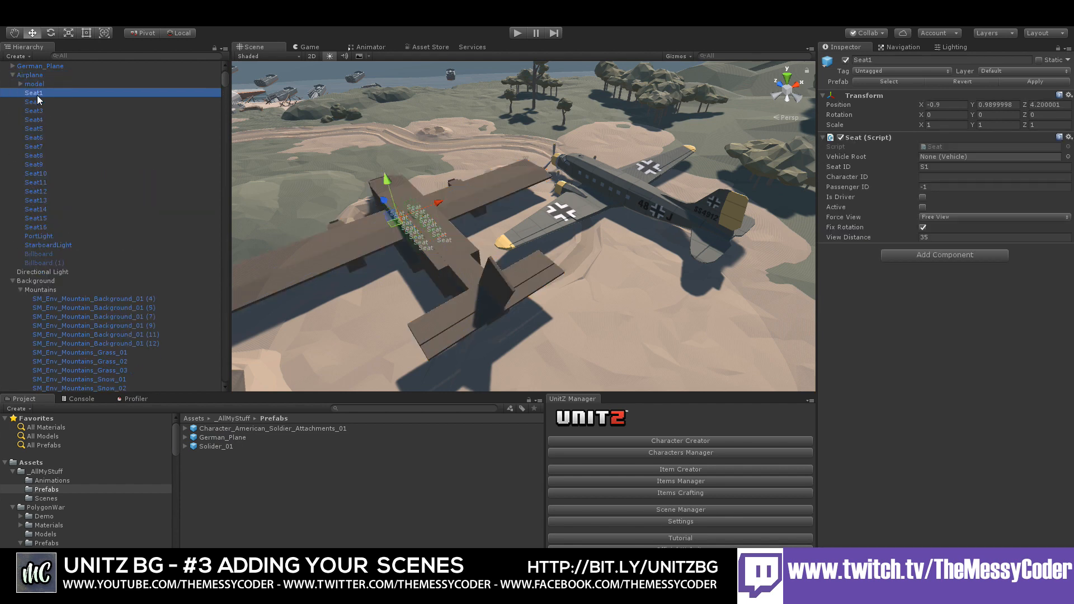
pyautogui.keyDown('shift'); pyautogui.click(50, 226); pyautogui.keyUp('shift')
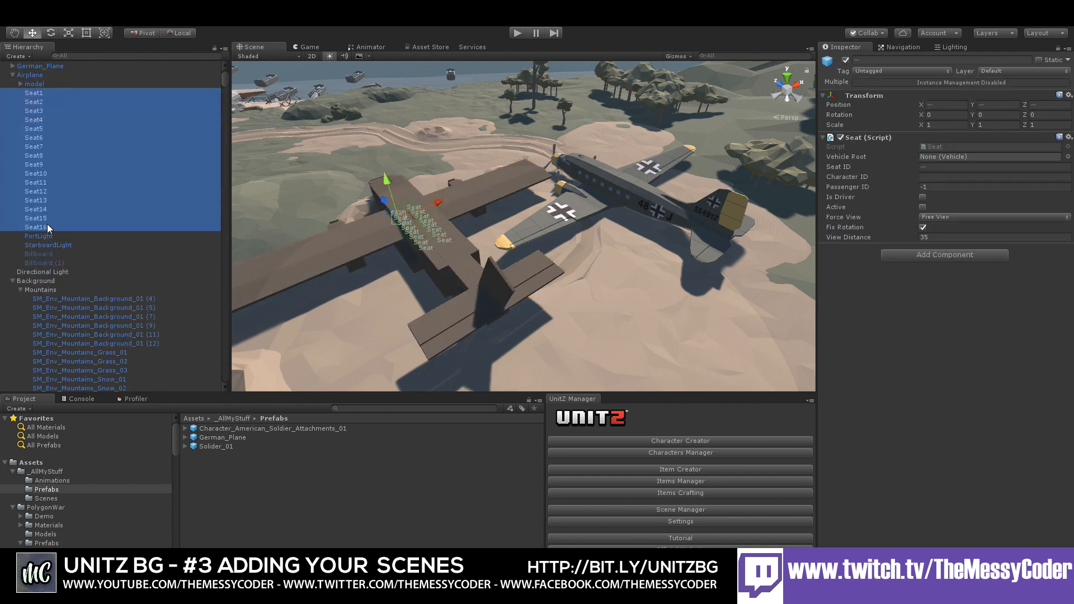
pyautogui.rightClick(42, 105)
pyautogui.click(69, 114)
# Create an empty child object under German_Plane and name it Seats
pyautogui.click(36, 66)
pyautogui.press('Right')
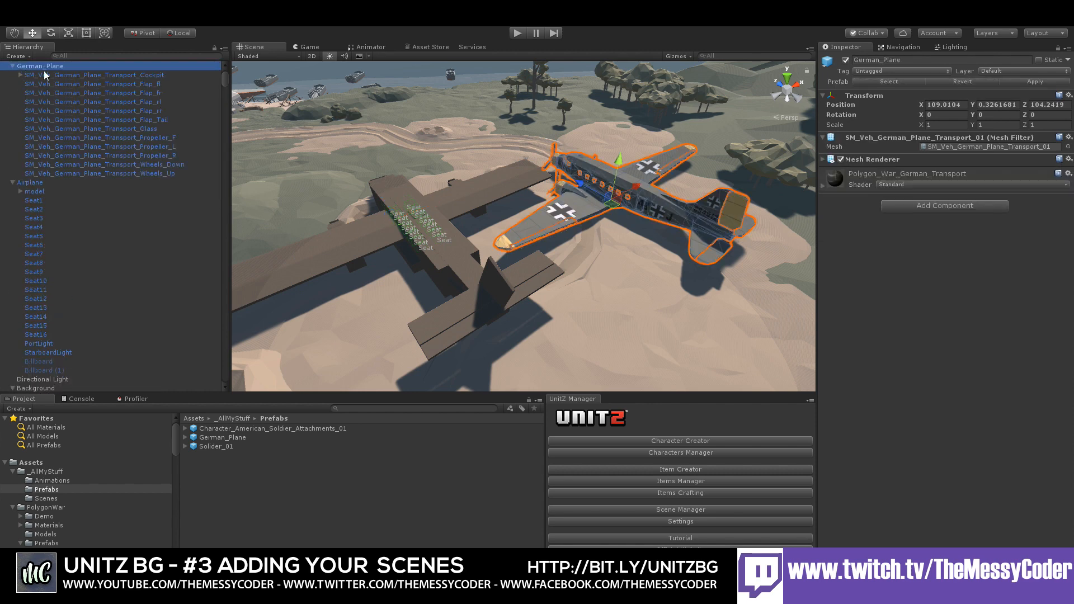
pyautogui.rightClick(39, 63)
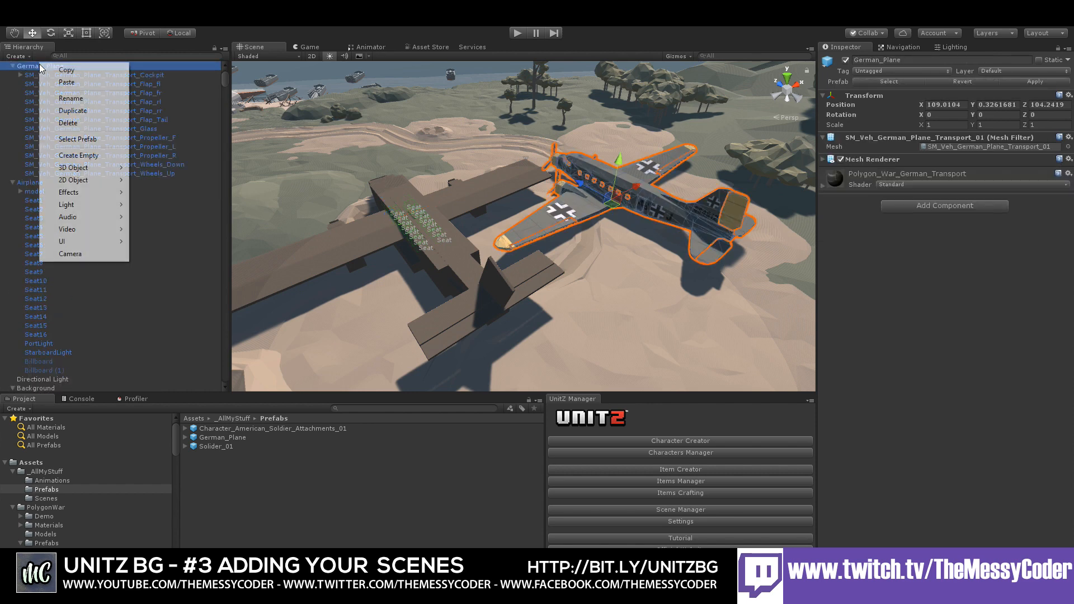
pyautogui.click(86, 157)
pyautogui.press('F2')
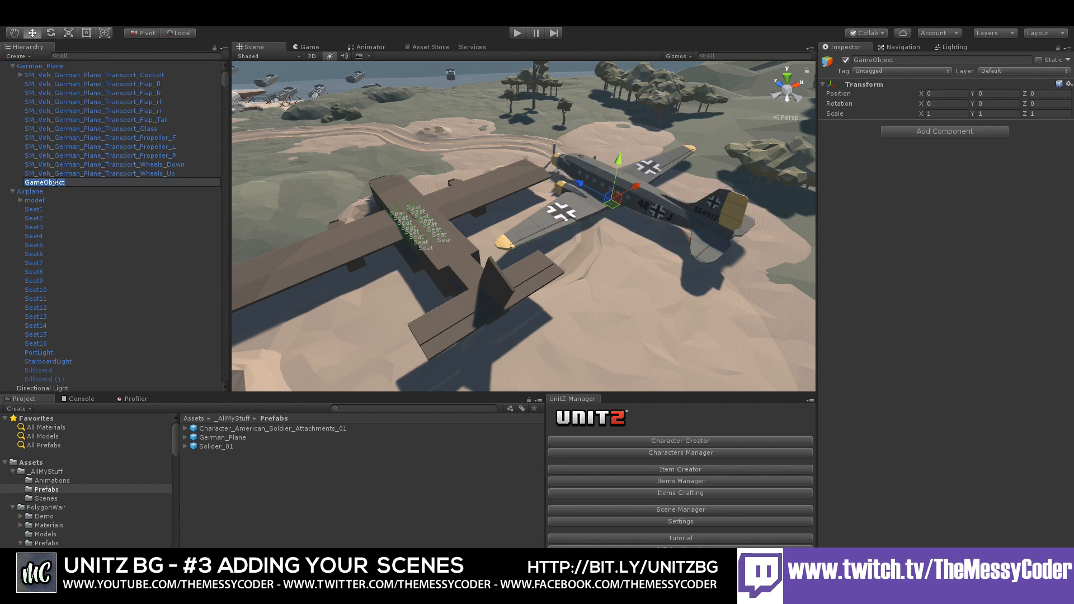
pyautogui.write('Seats')
pyautogui.press('Return')
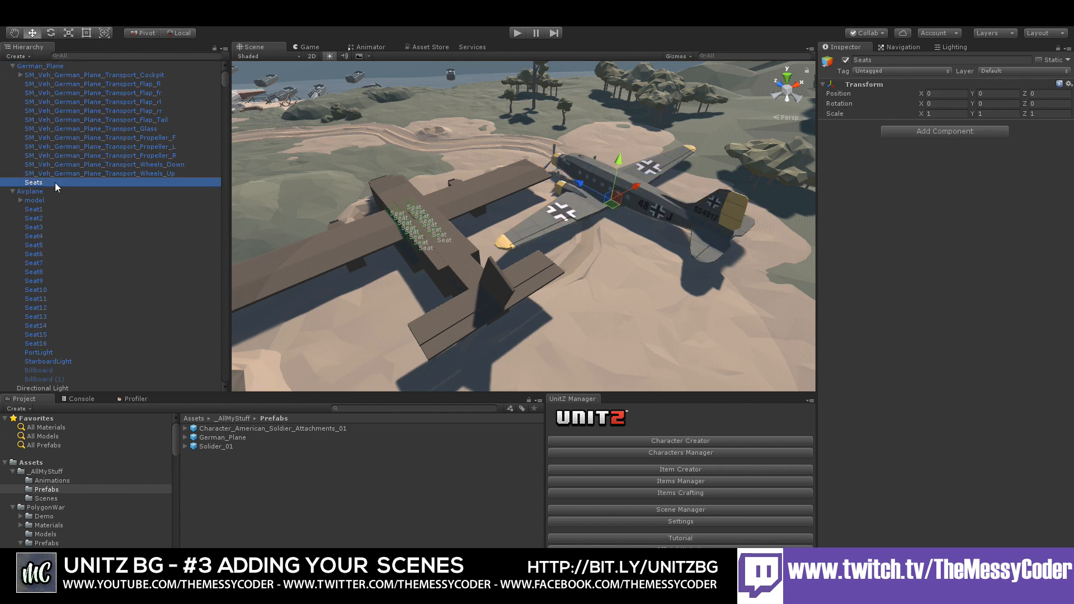
# Paste the sixteen copied seats into German_Plane and nest them under the Seats object
pyautogui.rightClick(56, 187)
pyautogui.click(90, 203)
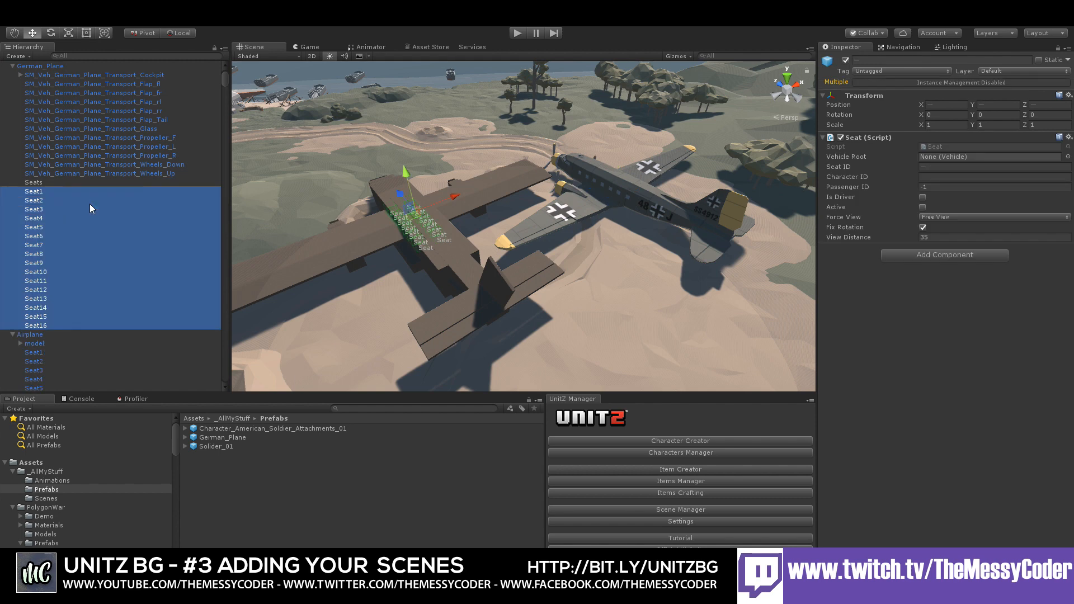
pyautogui.moveTo(37, 198); pyautogui.dragTo(41, 183)
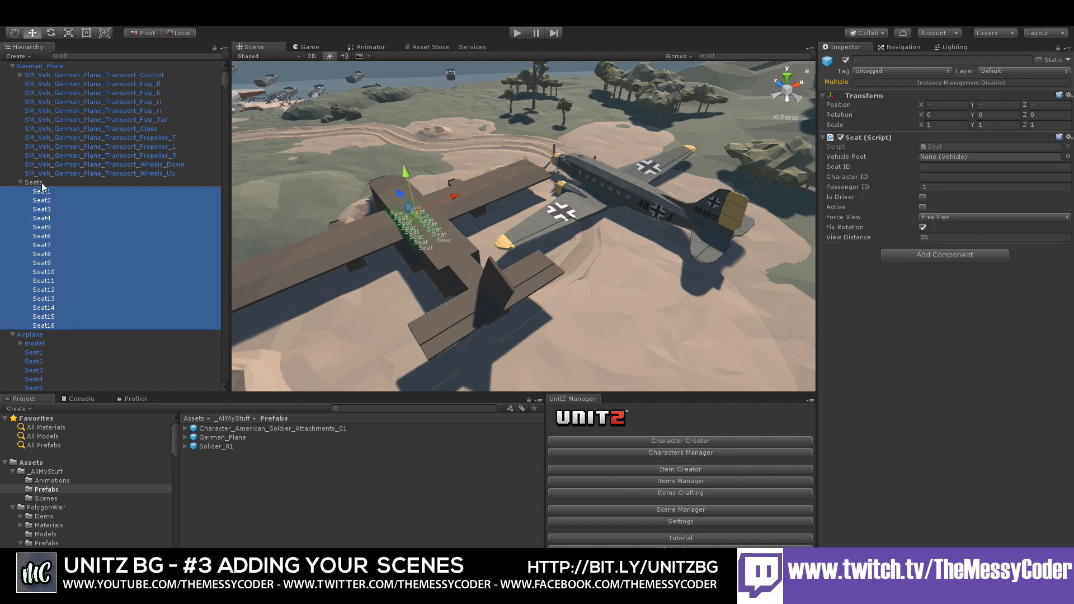
# Select Seat1 through Seat16 under Seats and move them together across into the German plane's fuselage
pyautogui.click(454, 192)
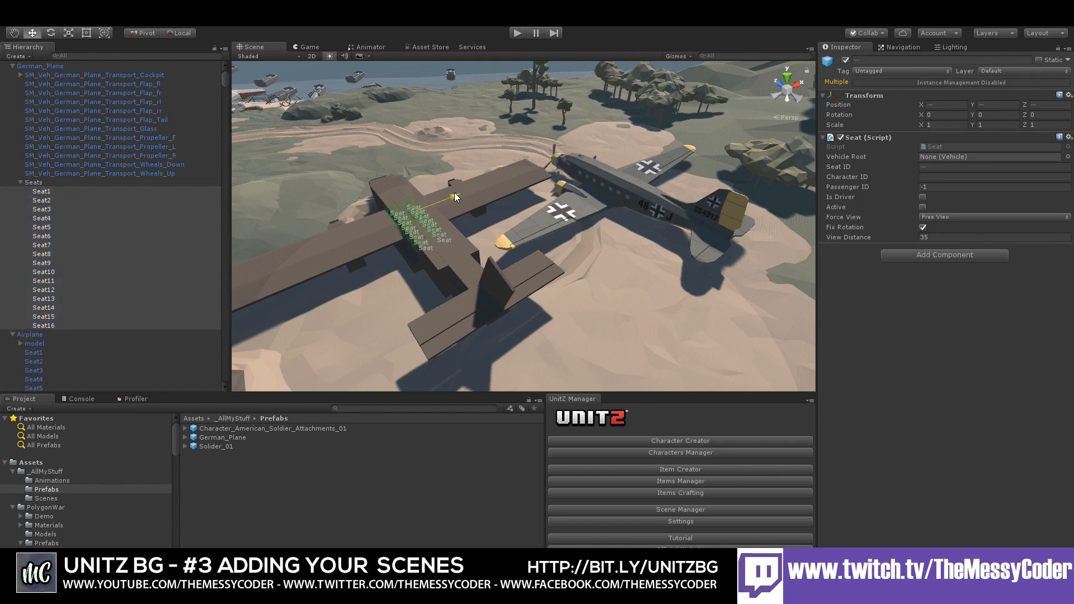
pyautogui.click(72, 183)
pyautogui.click(70, 190)
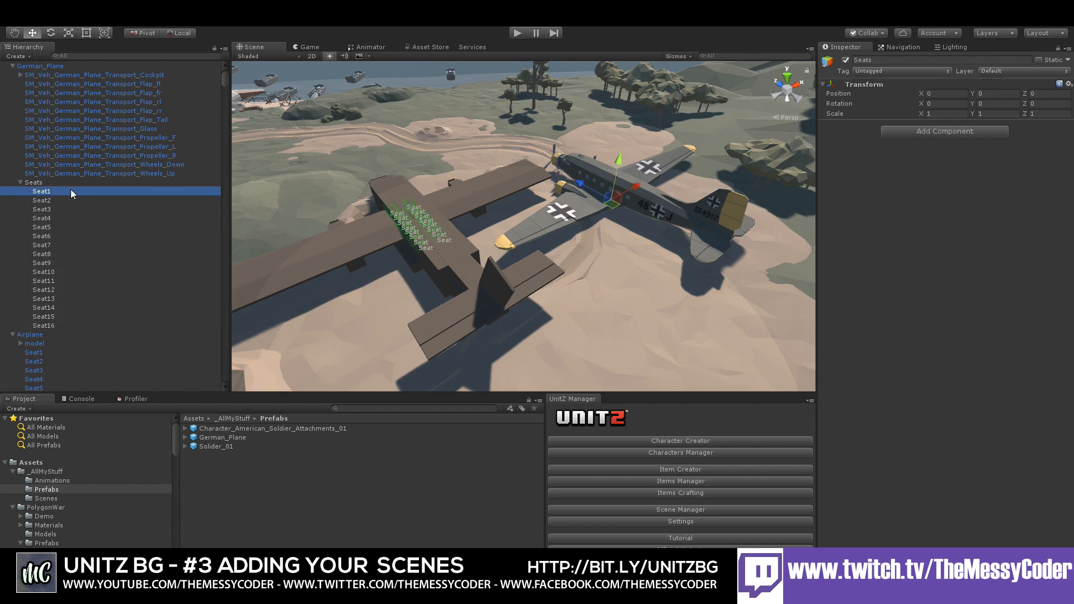
pyautogui.keyDown('shift'); pyautogui.click(75, 325); pyautogui.keyUp('shift')
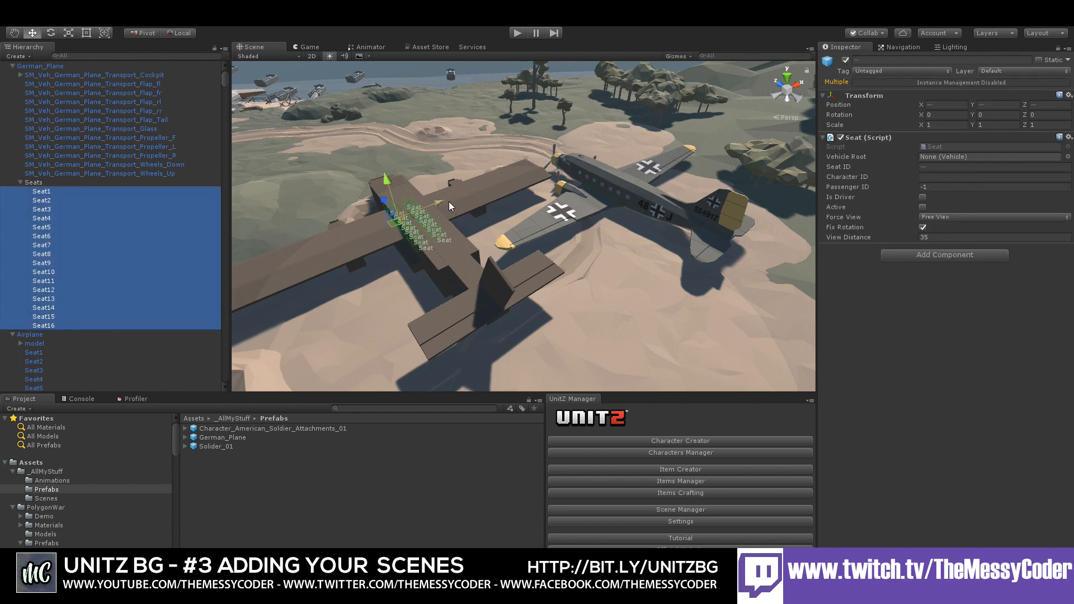
pyautogui.moveTo(448, 201); pyautogui.dragTo(559, 158)
pyautogui.scroll(5, 640, 231)
pyautogui.keyDown('alt'); pyautogui.moveTo(637, 232); pyautogui.dragTo(431, 176); pyautogui.keyUp('alt')
pyautogui.keyDown('alt'); pyautogui.moveTo(518, 212); pyautogui.dragTo(448, 231); pyautogui.keyUp('alt')
pyautogui.scroll(-3, 448, 230)
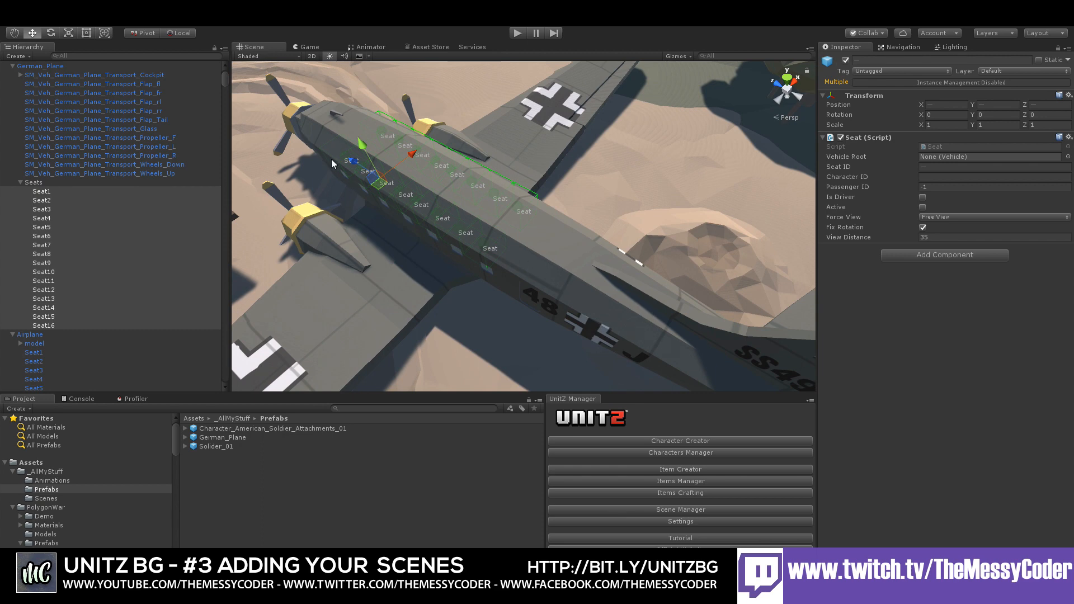
# Nudge all sixteen seats sideways so both rows sit centred within the fuselage
pyautogui.keyDown('alt'); pyautogui.moveTo(331, 159); pyautogui.dragTo(293, 210); pyautogui.keyUp('alt')
pyautogui.keyDown('alt'); pyautogui.moveTo(390, 295); pyautogui.dragTo(421, 252); pyautogui.keyUp('alt')
pyautogui.moveTo(628, 244); pyautogui.dragTo(483, 289, button='middle')
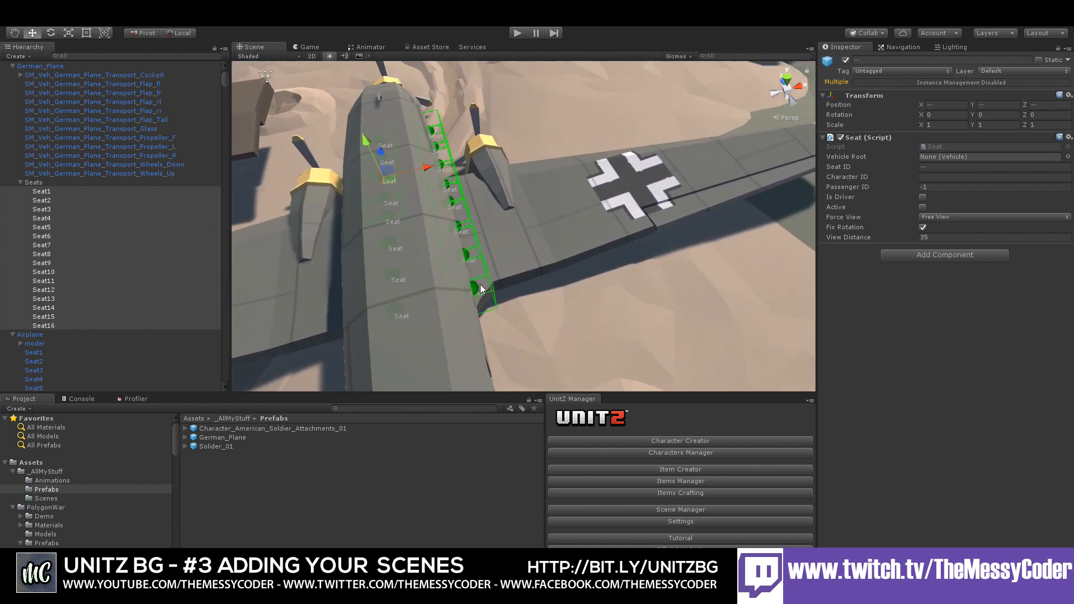
pyautogui.moveTo(401, 223); pyautogui.dragTo(608, 219, button='middle')
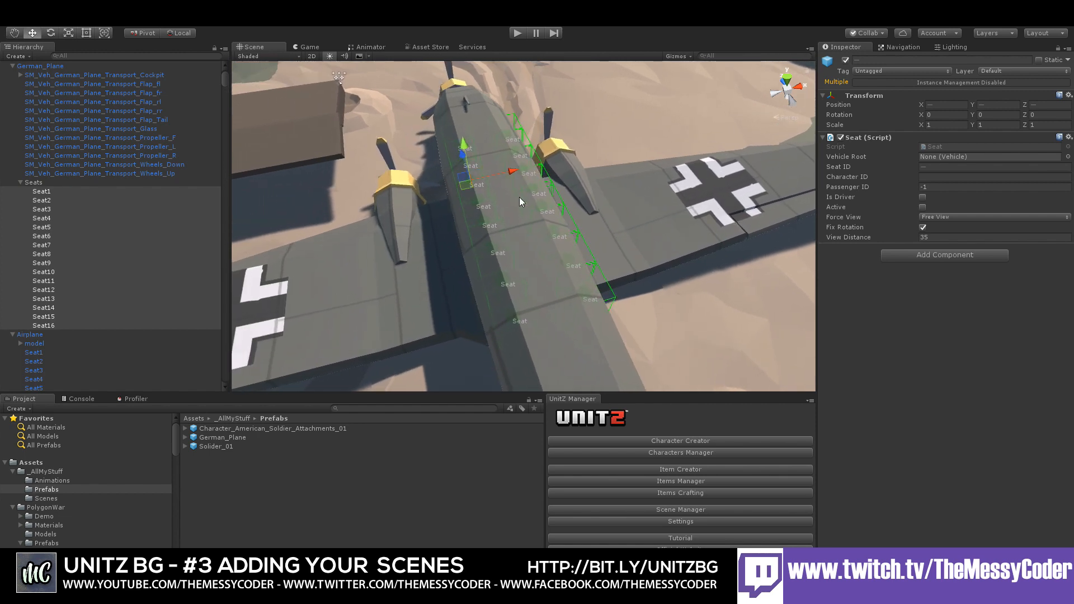
pyautogui.moveTo(508, 171); pyautogui.dragTo(502, 176)
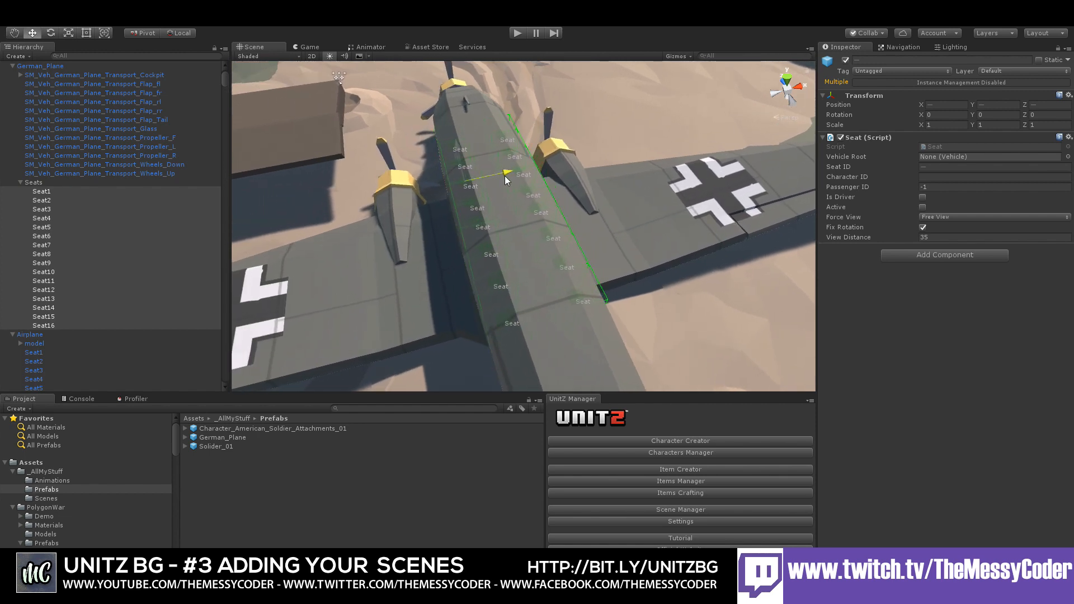
# Try to shift the Seat9 to Seat16 row inward toward the fuselage centre, and undo that move
pyautogui.click(59, 271)
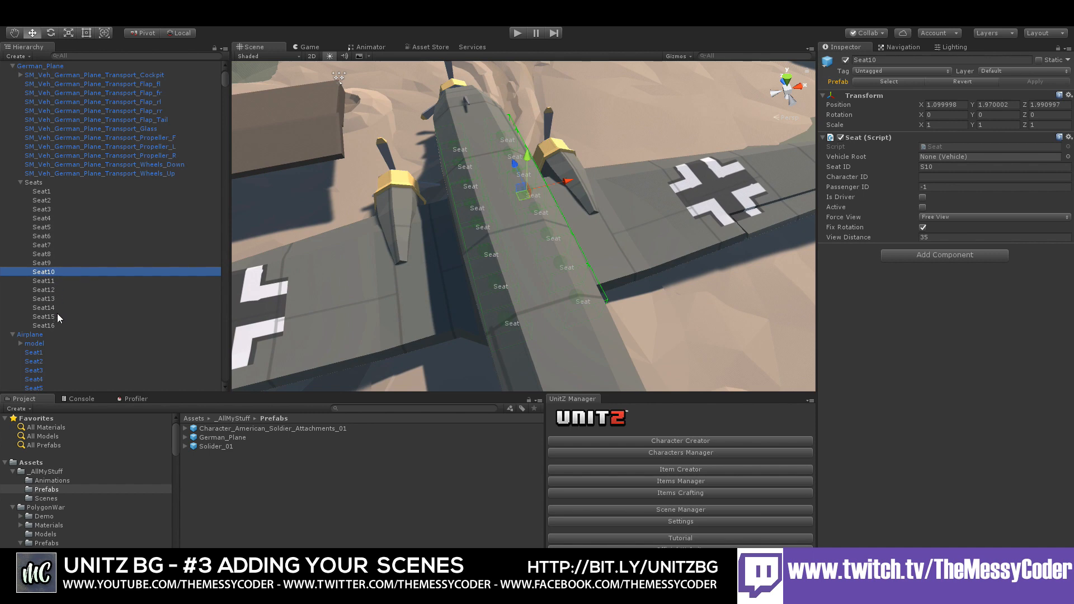
pyautogui.click(59, 324)
pyautogui.keyDown('shift'); pyautogui.click(53, 272); pyautogui.keyUp('shift')
pyautogui.keyDown('shift'); pyautogui.click(53, 253); pyautogui.keyUp('shift')
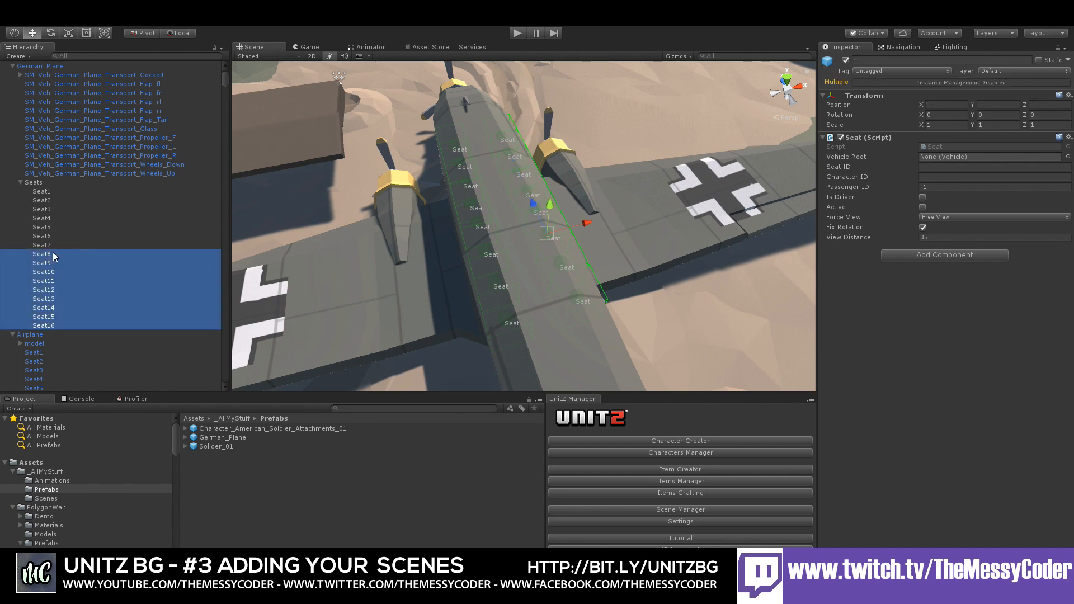
pyautogui.keyDown('shift'); pyautogui.click(58, 245); pyautogui.keyUp('shift')
pyautogui.keyDown('shift'); pyautogui.click(58, 254); pyautogui.keyUp('shift')
pyautogui.keyDown('shift'); pyautogui.click(60, 262); pyautogui.keyUp('shift')
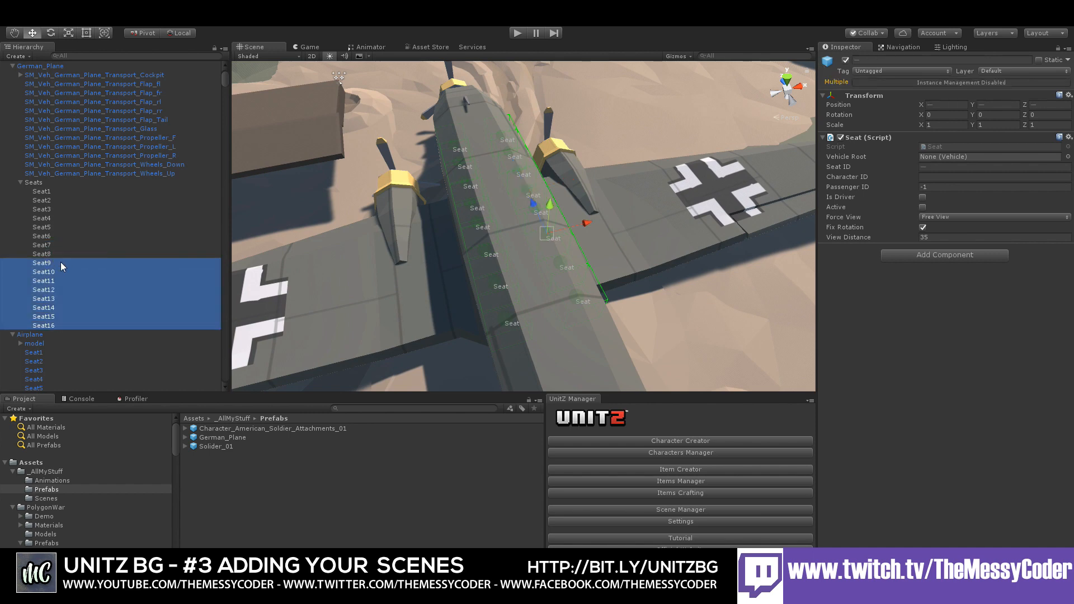
pyautogui.moveTo(587, 223); pyautogui.dragTo(563, 233)
pyautogui.hotkey('ctrl', 'z')
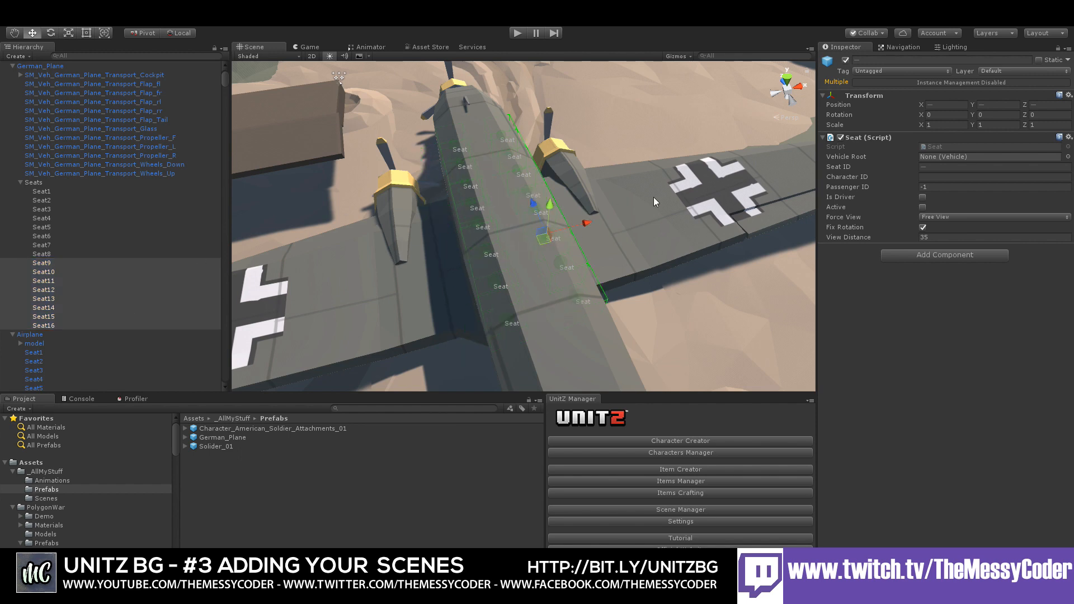
# Turn off German_Plane's Mesh Renderer and check which seats, such as Seat14 and Seat16, form the row on one side
pyautogui.click(506, 147)
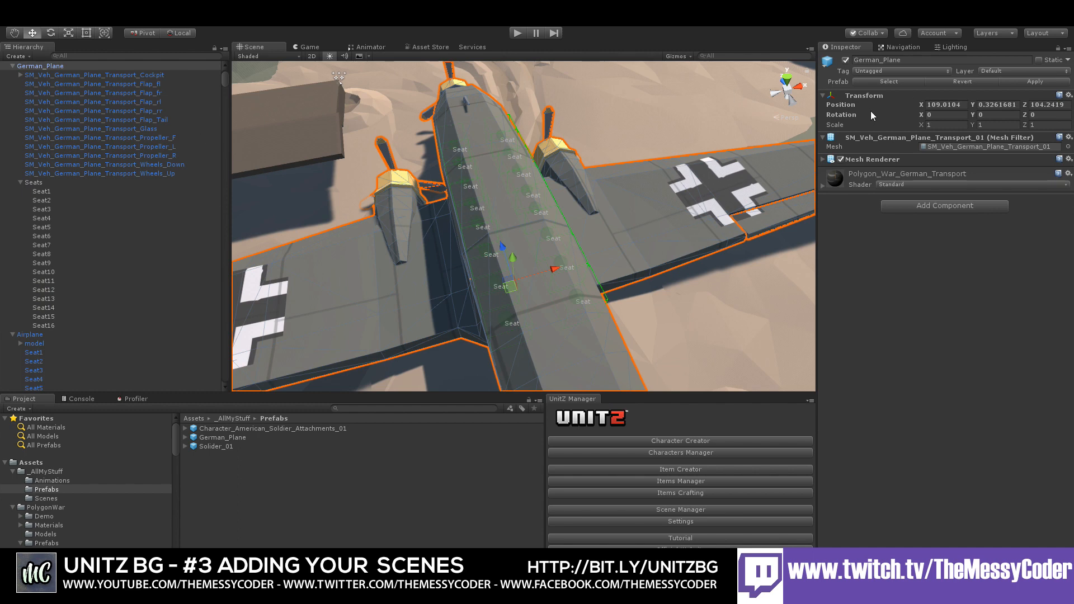
pyautogui.click(840, 160)
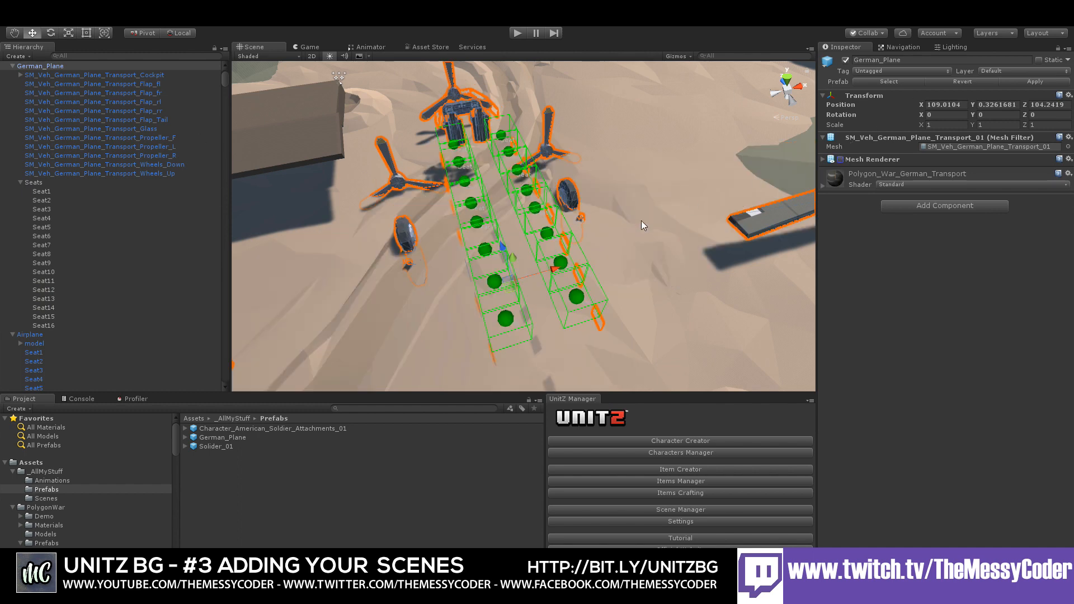
pyautogui.moveTo(641, 221); pyautogui.dragTo(399, 294, button='middle')
pyautogui.moveTo(463, 274); pyautogui.dragTo(487, 288, button='right')
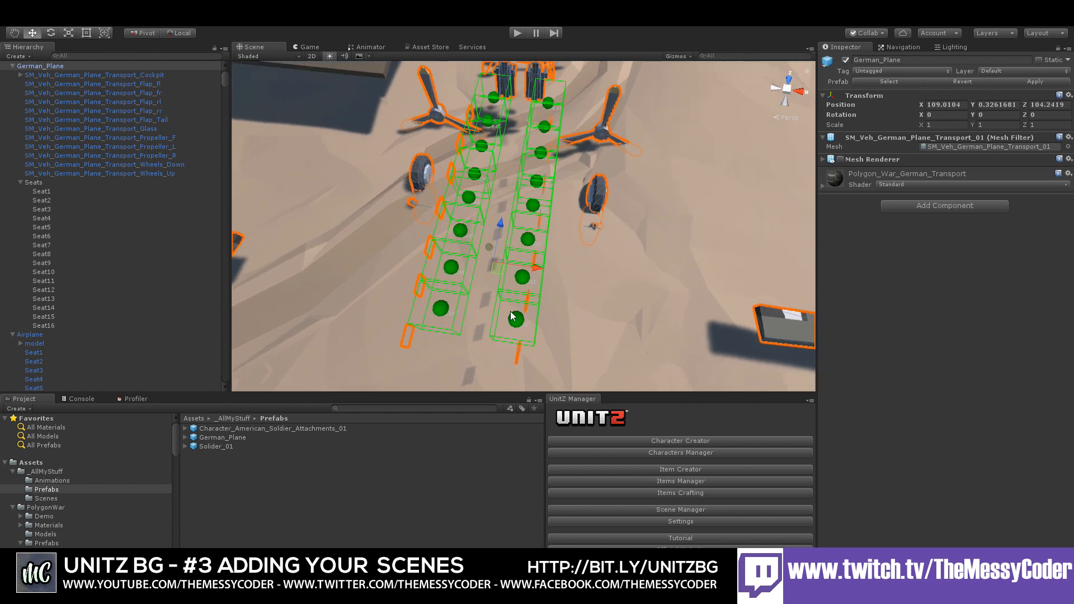
pyautogui.click(516, 319)
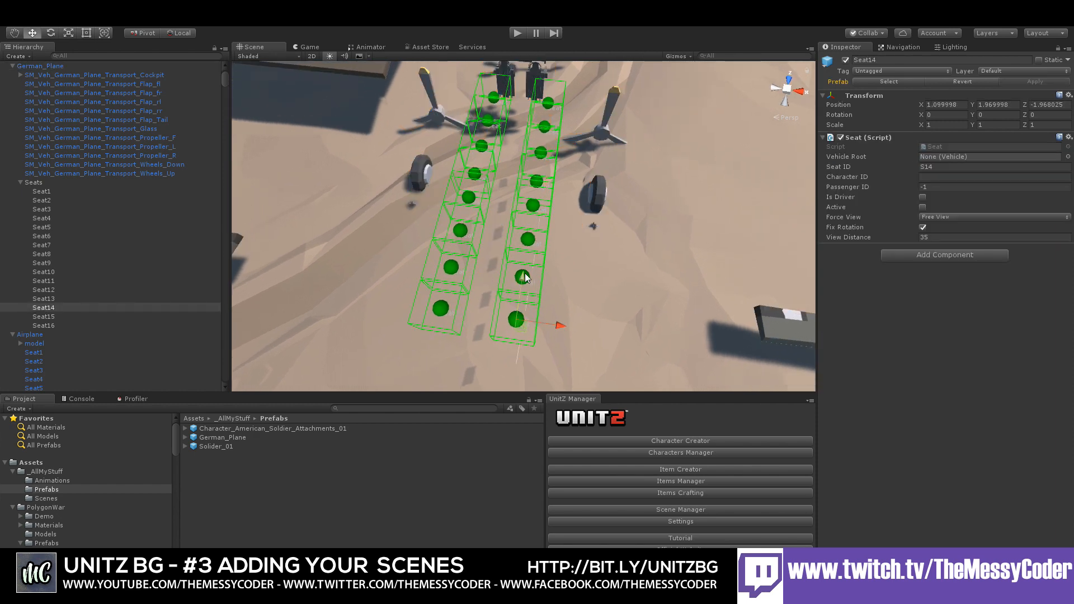
pyautogui.keyDown('alt'); pyautogui.moveTo(526, 274); pyautogui.dragTo(919, 199); pyautogui.keyUp('alt')
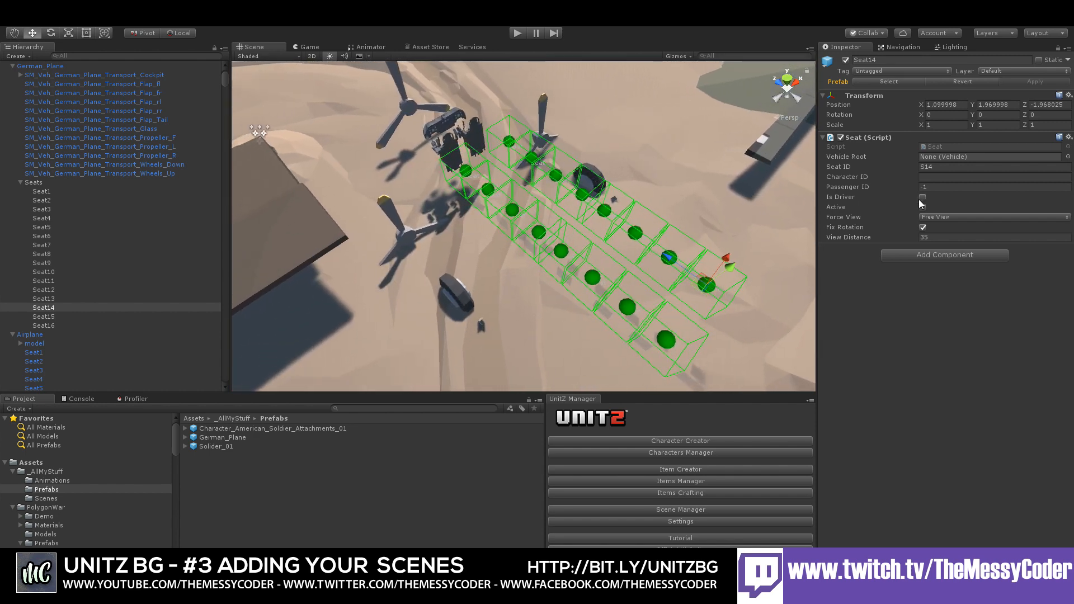
pyautogui.click(630, 232)
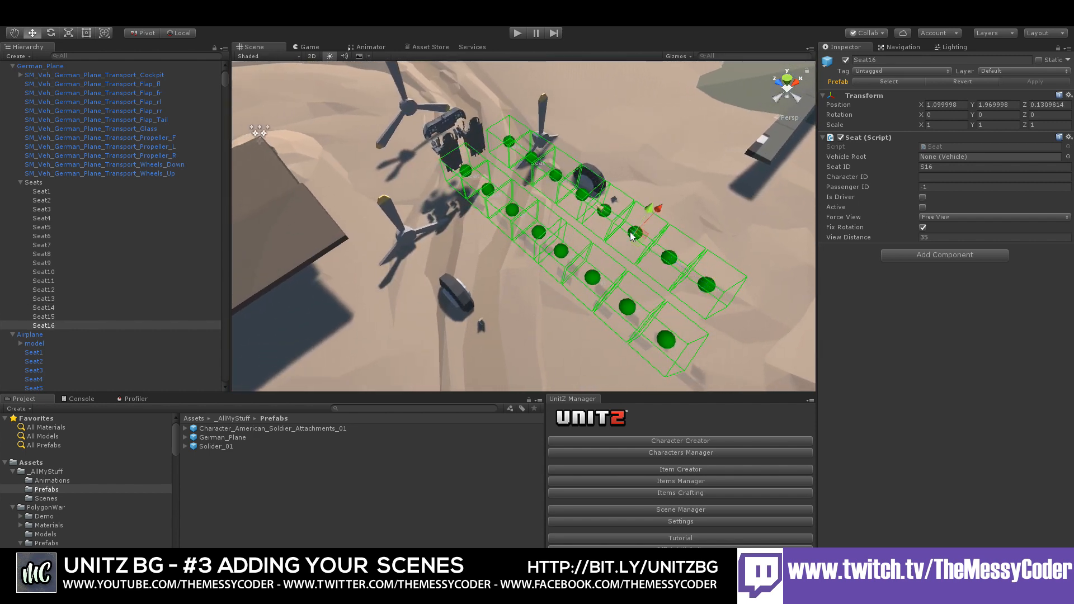
# Select the eight even-numbered seats along one side of the plane and group them first under the Seats object
pyautogui.click(509, 141)
pyautogui.keyDown('shift'); pyautogui.click(532, 159); pyautogui.keyUp('shift')
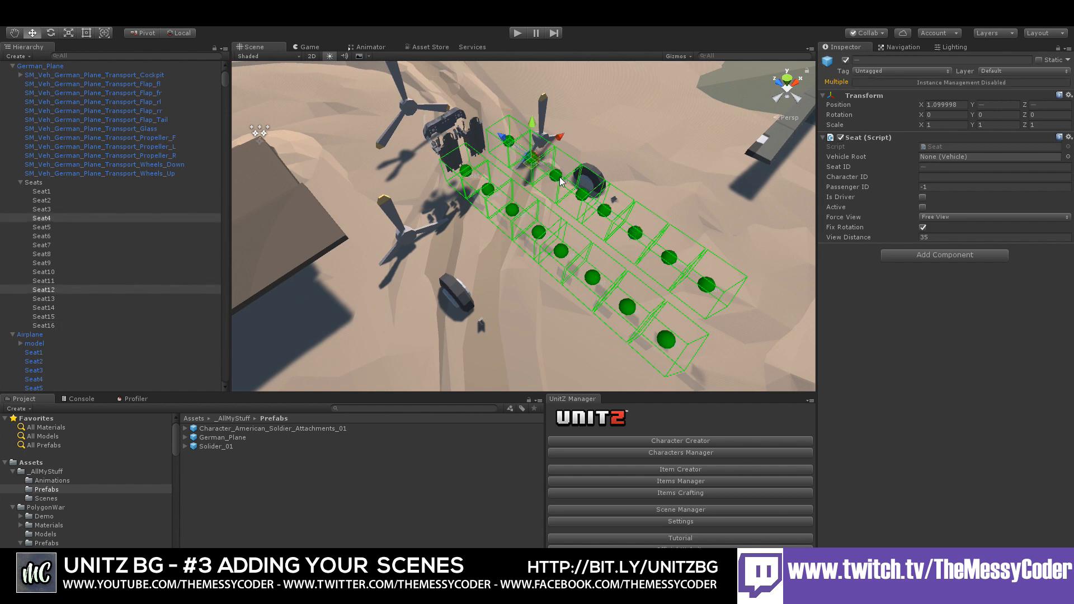
pyautogui.keyDown('shift'); pyautogui.click(556, 176); pyautogui.keyUp('shift')
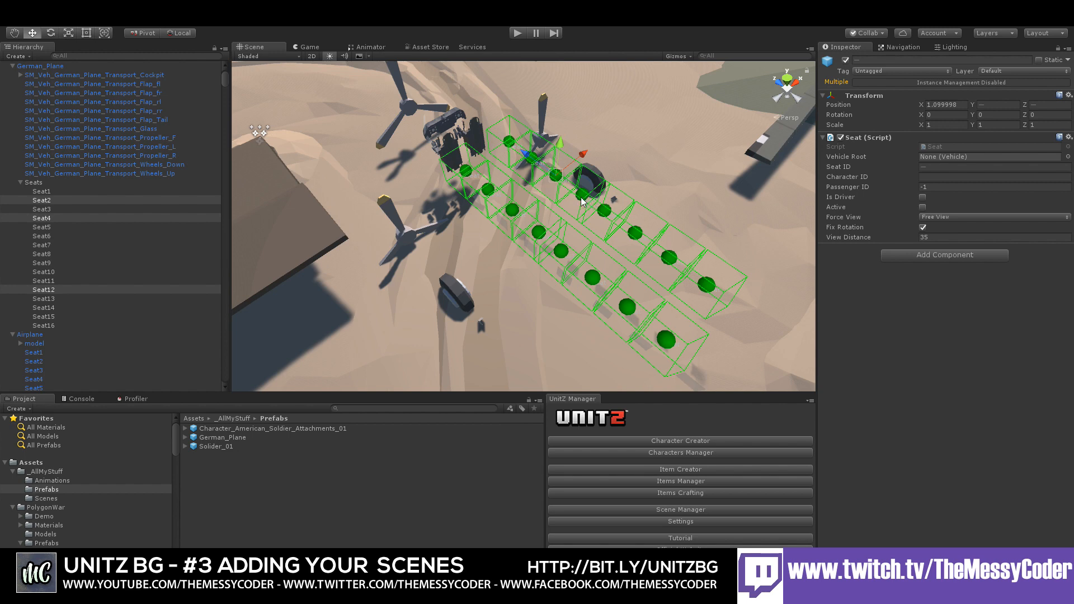
pyautogui.keyDown('shift'); pyautogui.click(586, 197); pyautogui.keyUp('shift')
pyautogui.keyDown('shift'); pyautogui.click(605, 213); pyautogui.keyUp('shift')
pyautogui.keyDown('shift'); pyautogui.click(635, 234); pyautogui.keyUp('shift')
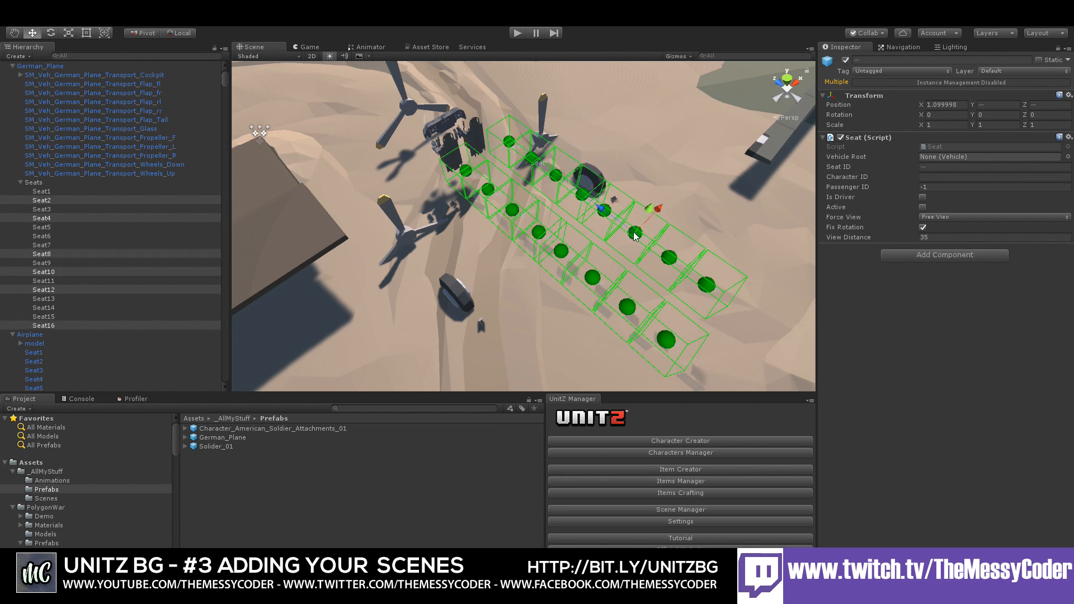
pyautogui.keyDown('shift'); pyautogui.click(670, 260); pyautogui.keyUp('shift')
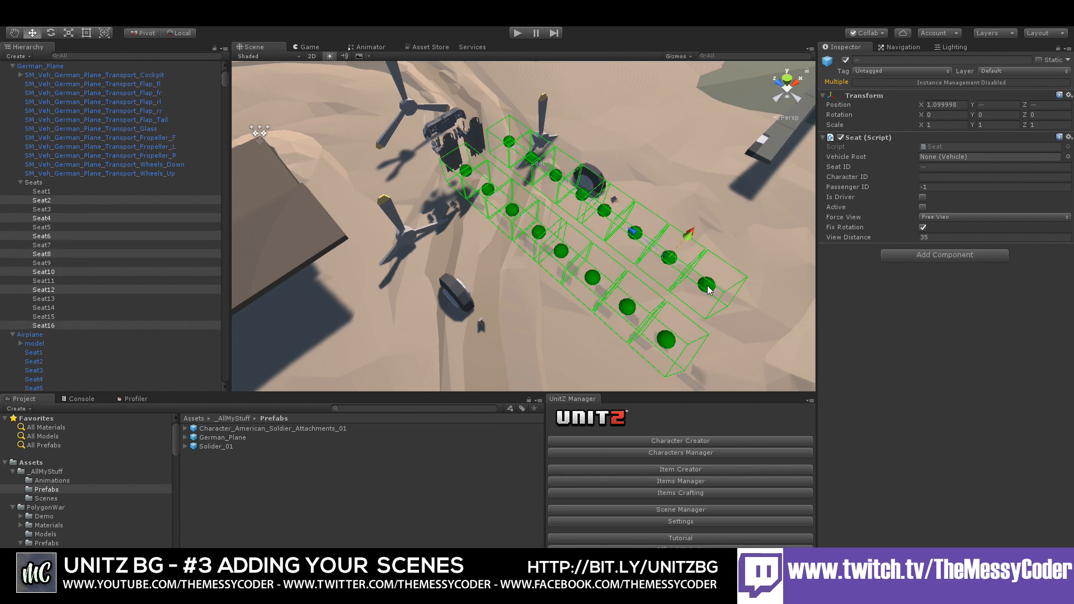
pyautogui.keyDown('shift'); pyautogui.click(707, 285); pyautogui.keyUp('shift')
pyautogui.moveTo(56, 203); pyautogui.dragTo(49, 187)
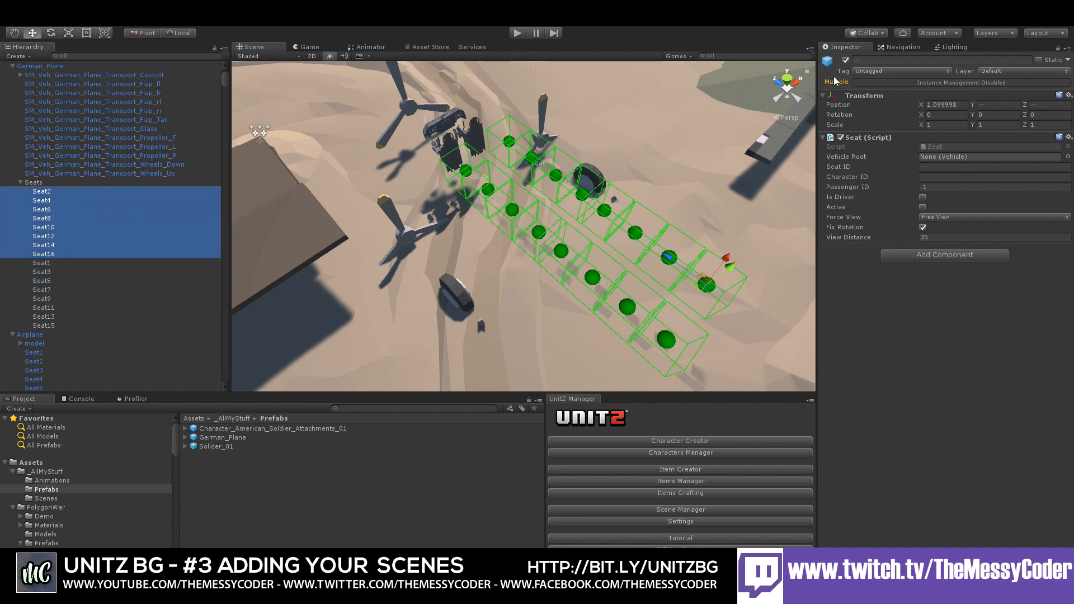
# Turn German_Plane's Mesh Renderer back on and undo the accidental reordering of Seat2
pyautogui.click(49, 66)
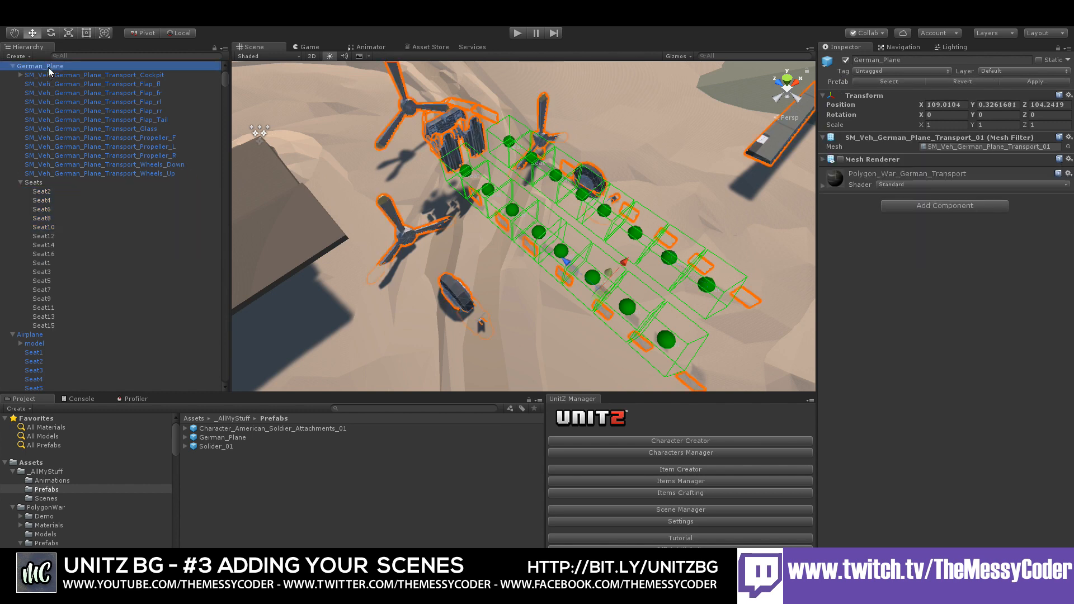
pyautogui.click(840, 160)
pyautogui.moveTo(51, 194); pyautogui.dragTo(61, 232)
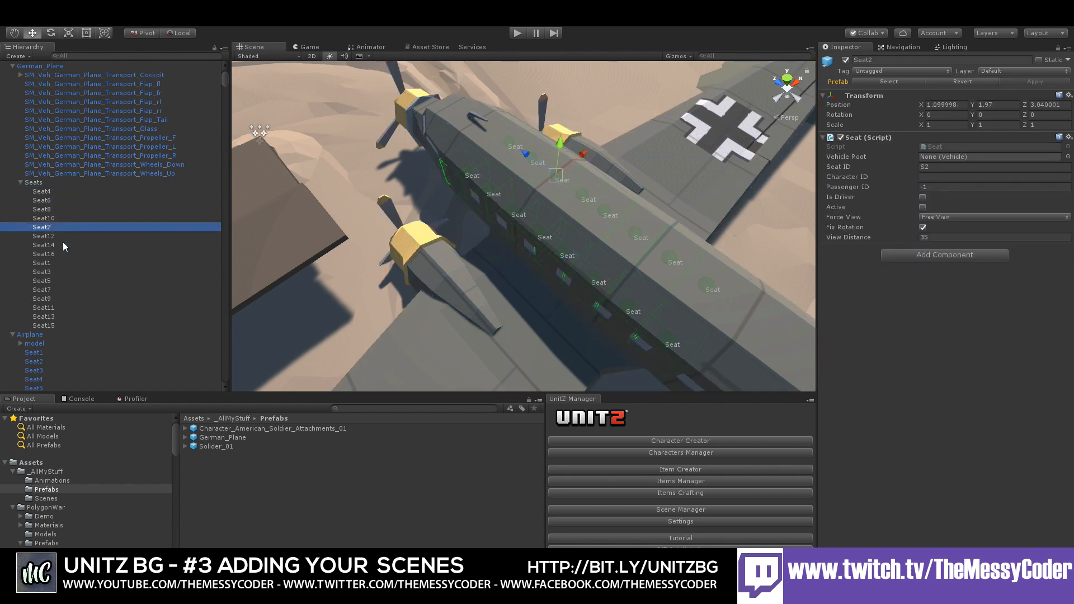
pyautogui.hotkey('ctrl', 'z')
# Select the even-numbered seats Seat2 through Seat16 and move that row inward to an X position of about 0.34
pyautogui.click(37, 194)
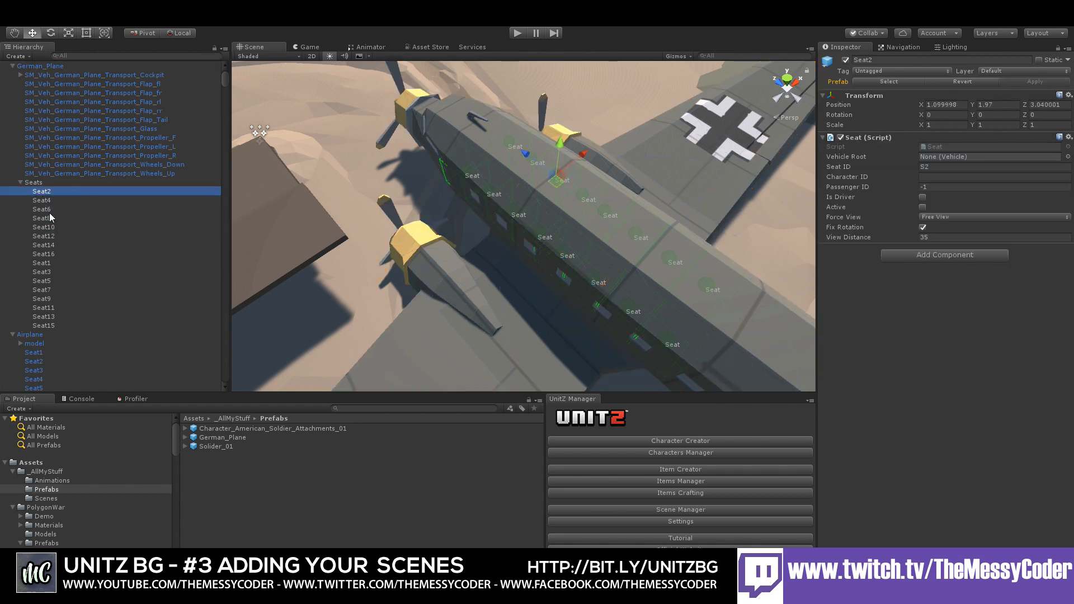
pyautogui.keyDown('shift'); pyautogui.click(52, 253); pyautogui.keyUp('shift')
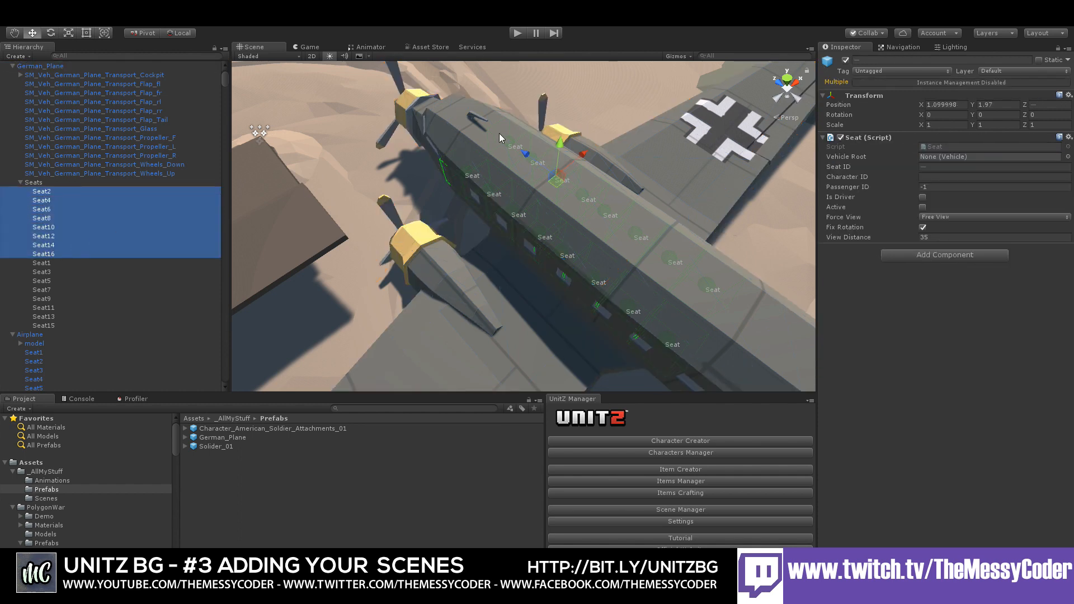
pyautogui.moveTo(572, 145); pyautogui.dragTo(567, 167)
pyautogui.moveTo(629, 206); pyautogui.dragTo(445, 242, button='middle')
pyautogui.keyDown('alt'); pyautogui.moveTo(444, 240); pyautogui.dragTo(388, 249); pyautogui.keyUp('alt')
pyautogui.moveTo(388, 248); pyautogui.dragTo(311, 258, button='middle')
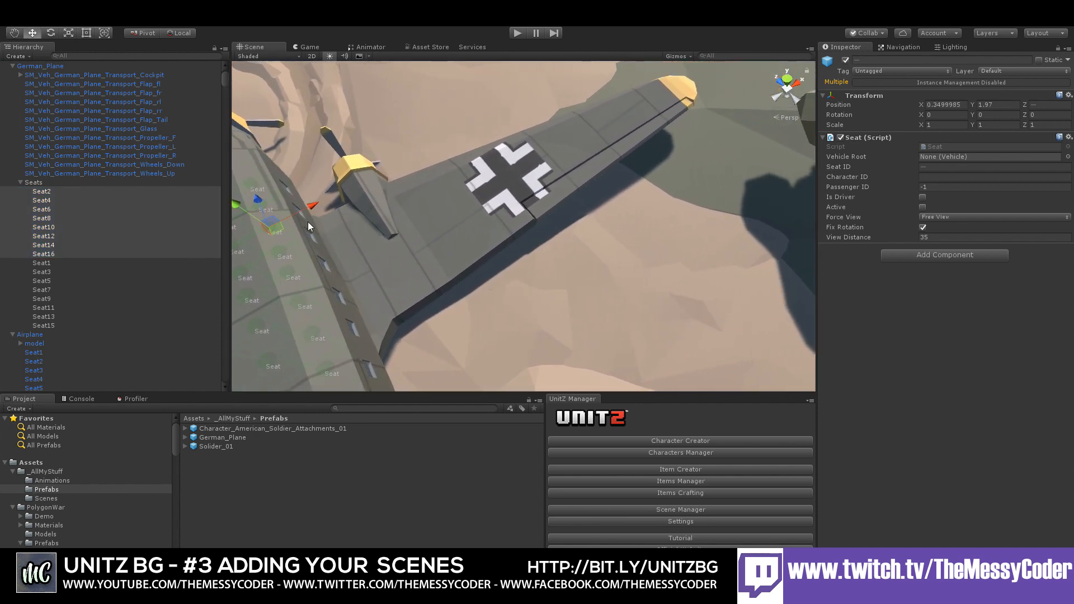
pyautogui.moveTo(326, 204)
pyautogui.mouseDown()
pyautogui.moveTo(335, 201)
pyautogui.moveTo(317, 208)
pyautogui.mouseUp()
# Apply the German_Plane object's seat changes to its prefab
pyautogui.moveTo(504, 168); pyautogui.dragTo(294, 65, button='right')
pyautogui.scroll(2, 73, 155)
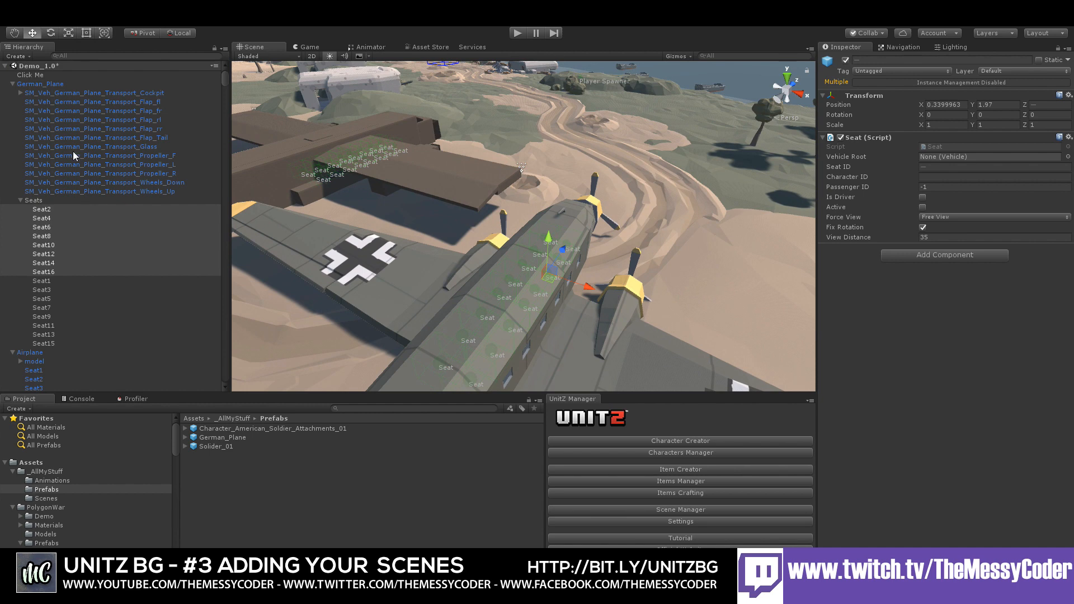
pyautogui.click(56, 84)
pyautogui.click(1034, 82)
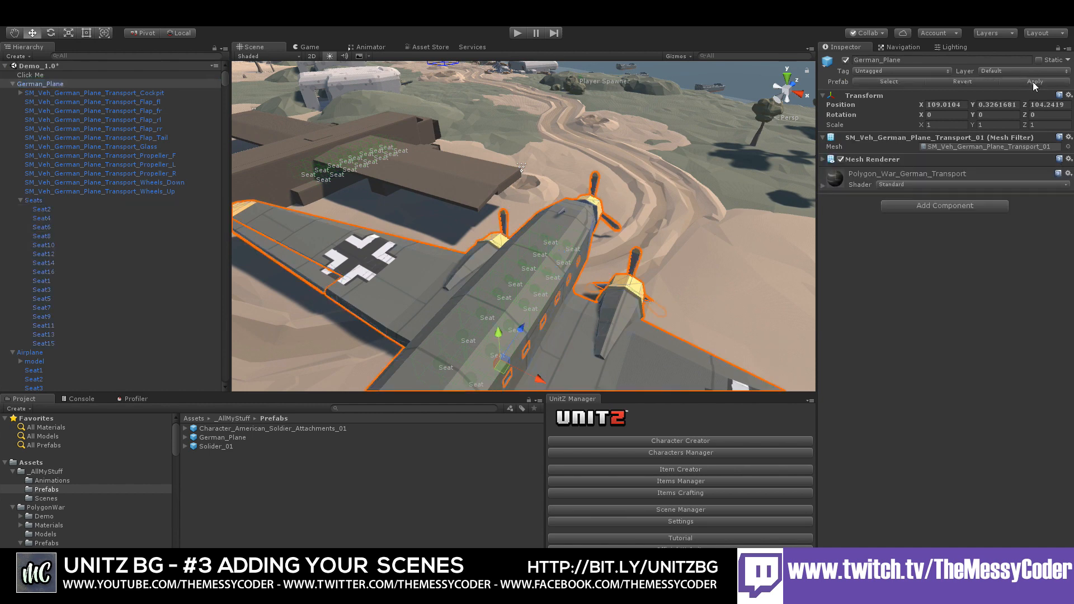
# Set German_Plane's position to X 0, Y 0, Z 0 and apply it to the prefab
pyautogui.keyDown('alt'); pyautogui.moveTo(563, 181); pyautogui.dragTo(610, 188); pyautogui.keyUp('alt')
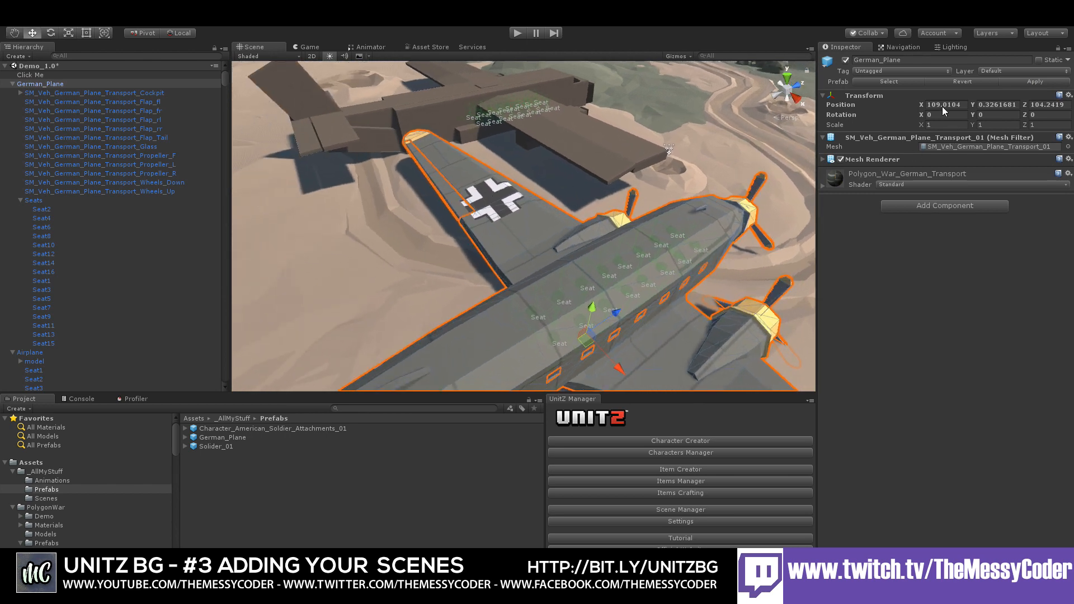
pyautogui.write('0')
pyautogui.press('Tab')
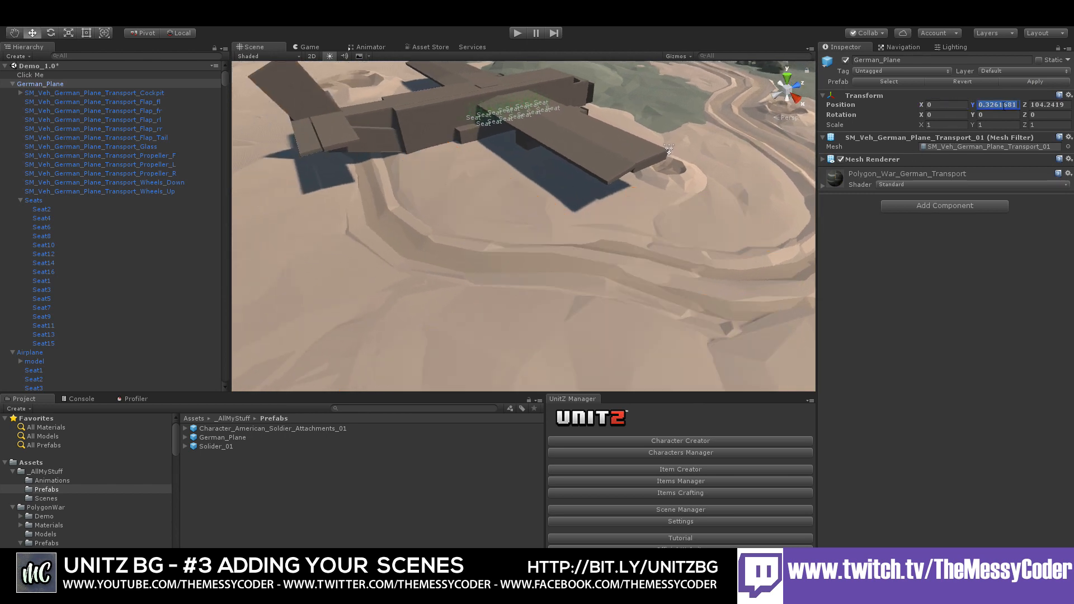
pyautogui.write('0')
pyautogui.press('Tab')
pyautogui.write('0')
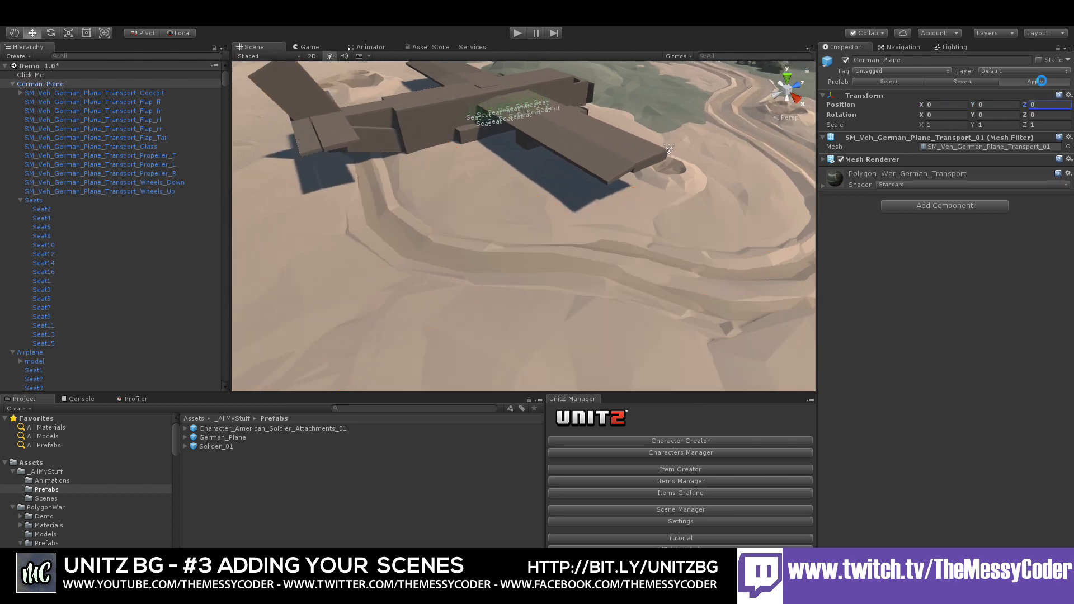
# Delete German_Plane from the scene and undo the deletion
pyautogui.rightClick(46, 86)
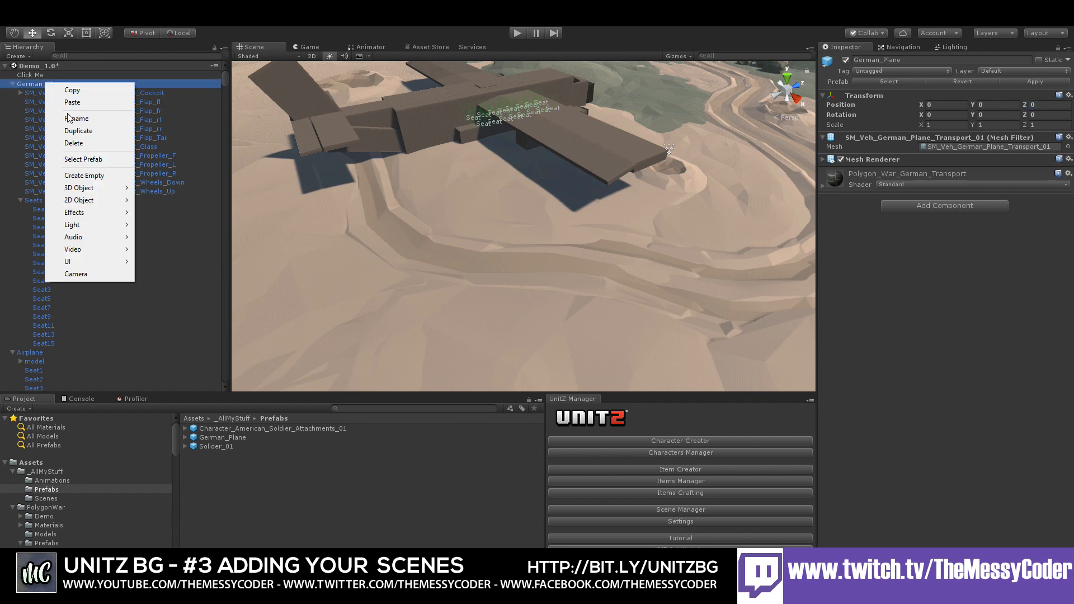
pyautogui.click(73, 144)
pyautogui.click(403, 132)
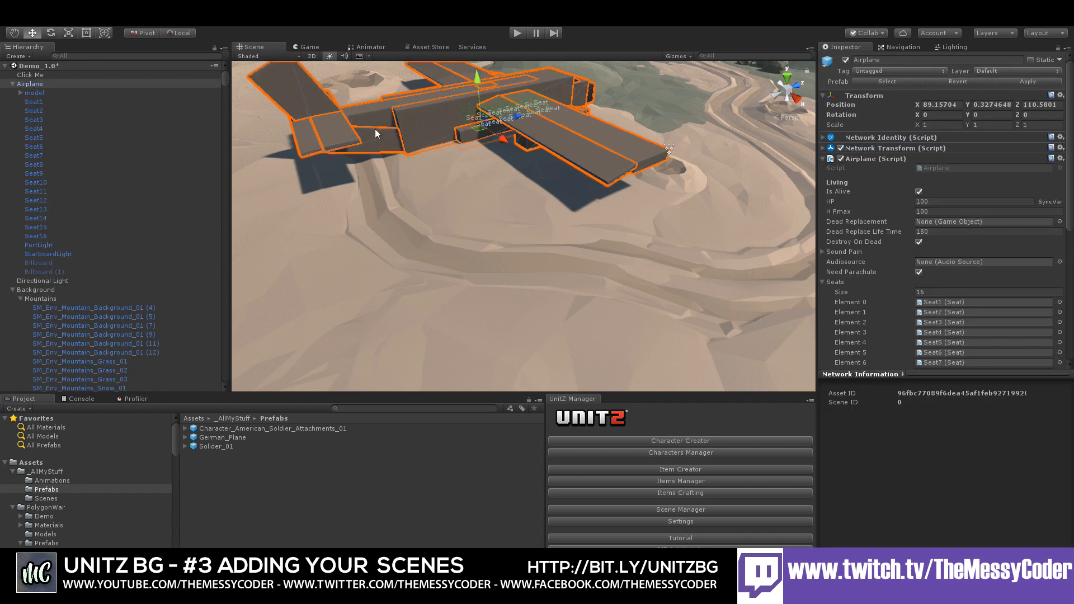
pyautogui.click(465, 162)
pyautogui.hotkey('ctrl', 'z')
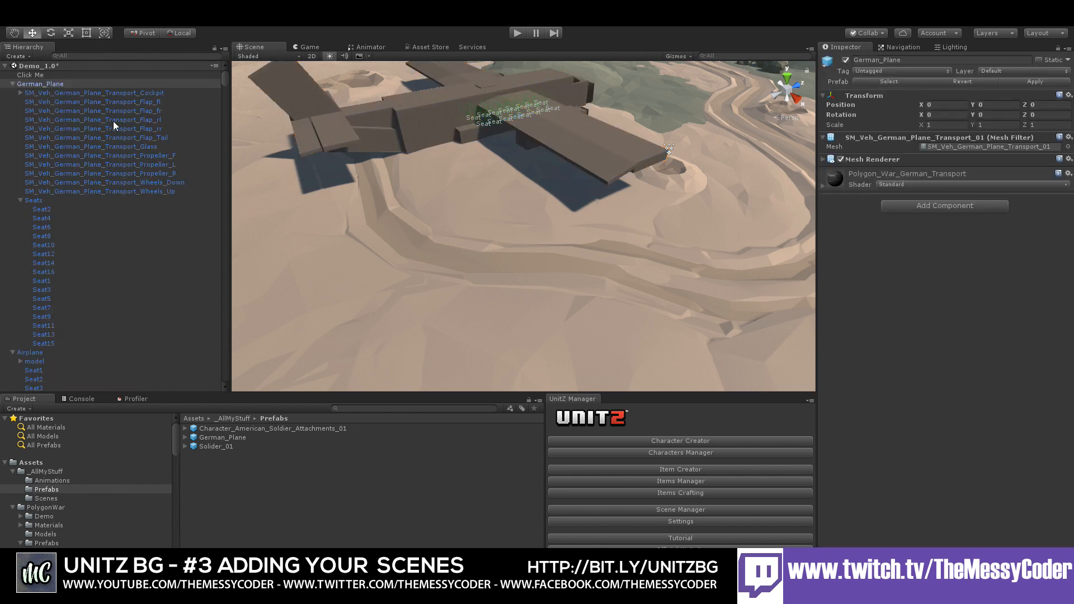
# Collapse the German_Plane, Airplane, Background and Map groups in the hierarchy and examine the Airplane object's script settings
pyautogui.click(17, 86)
pyautogui.click(13, 85)
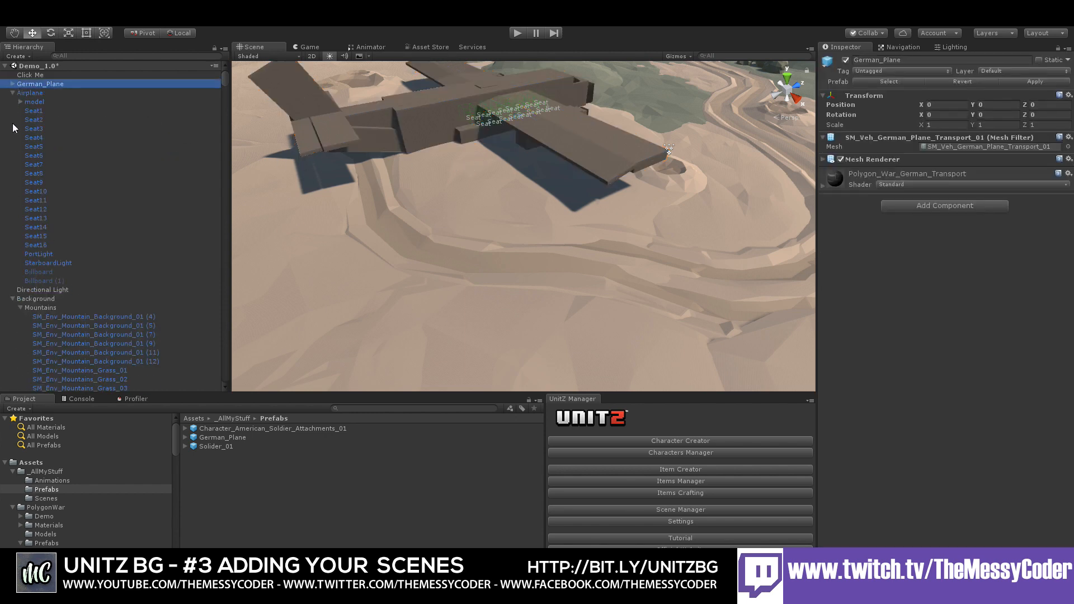
pyautogui.click(13, 93)
pyautogui.moveTo(465, 155); pyautogui.dragTo(604, 297, button='middle')
pyautogui.click(458, 159)
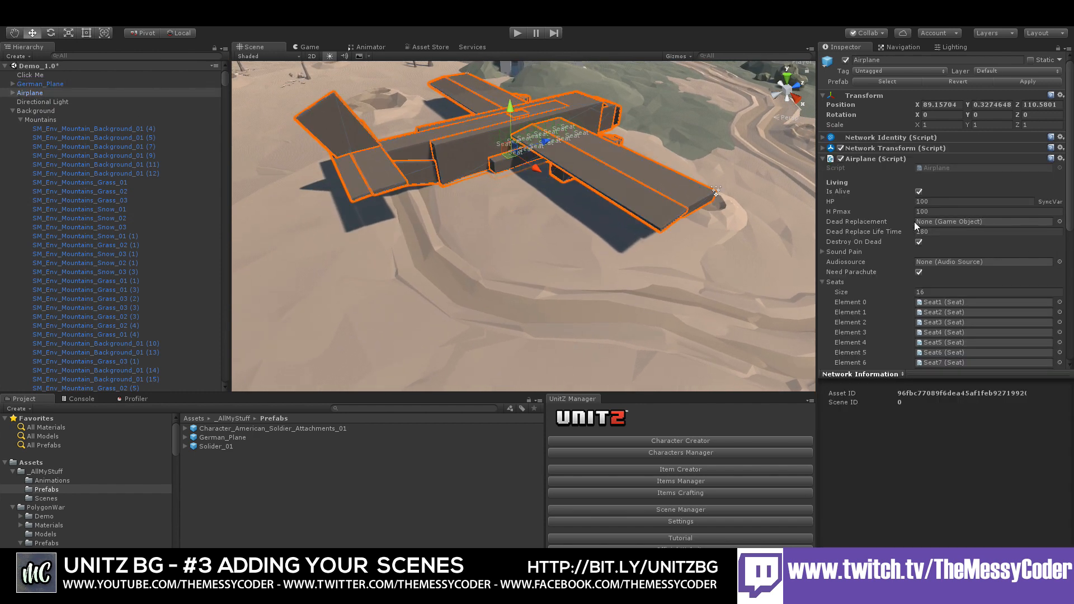
pyautogui.scroll(-8, 914, 221)
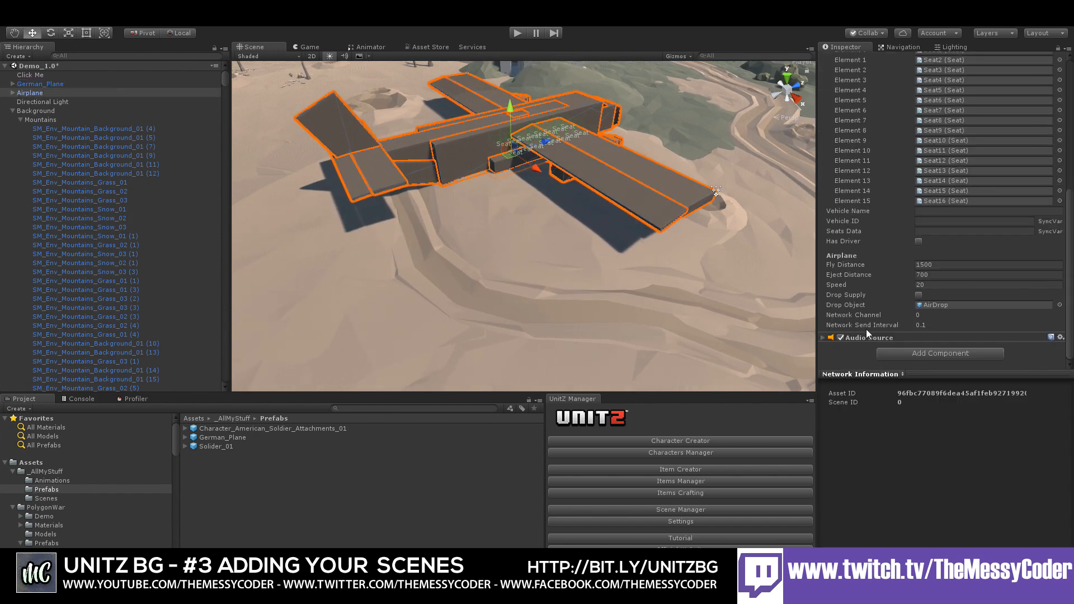
pyautogui.scroll(8, 866, 330)
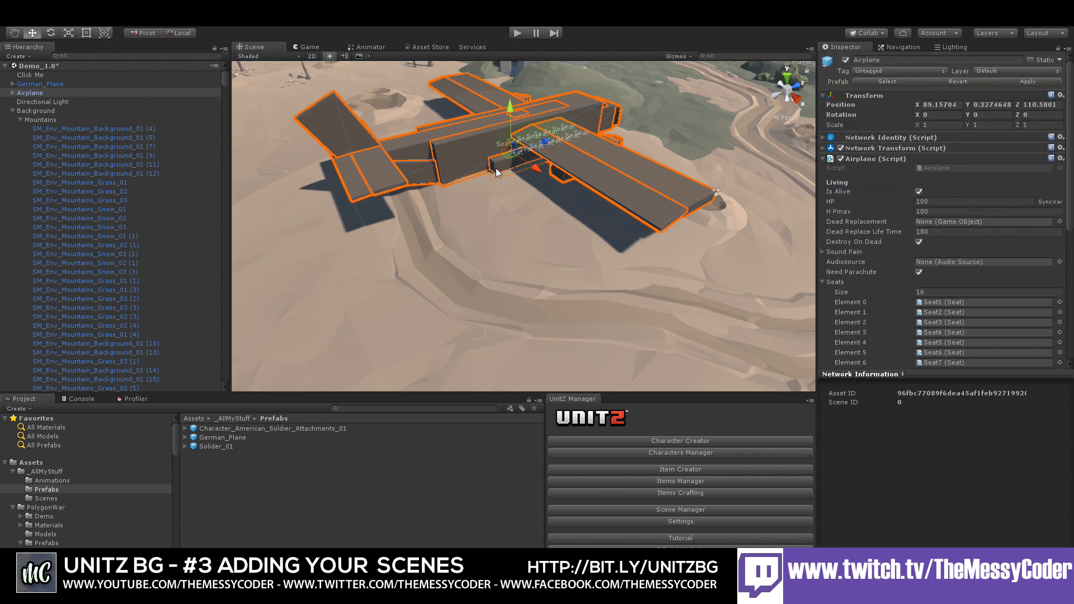
pyautogui.click(12, 110)
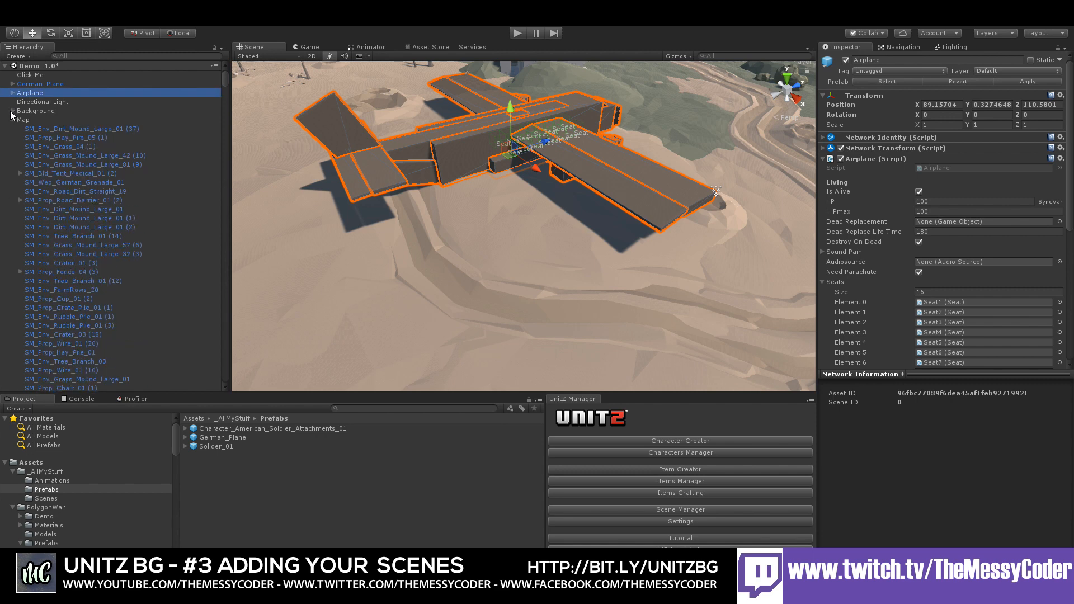
pyautogui.click(11, 120)
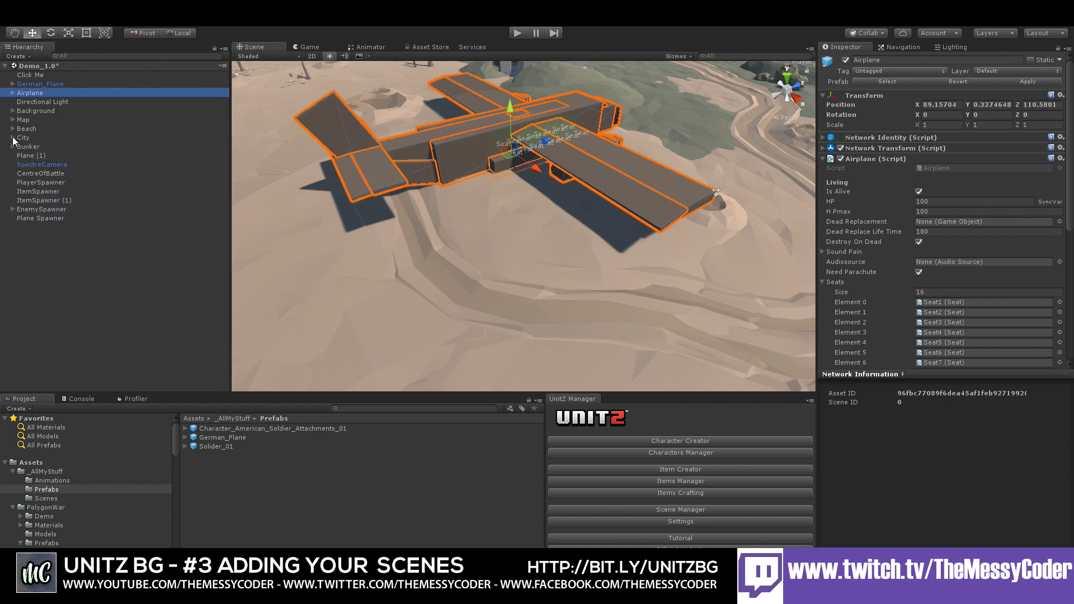
# Create an empty object named German_Plane_Transport at the scene's root level and nest German_Plane under it
pyautogui.click(37, 84)
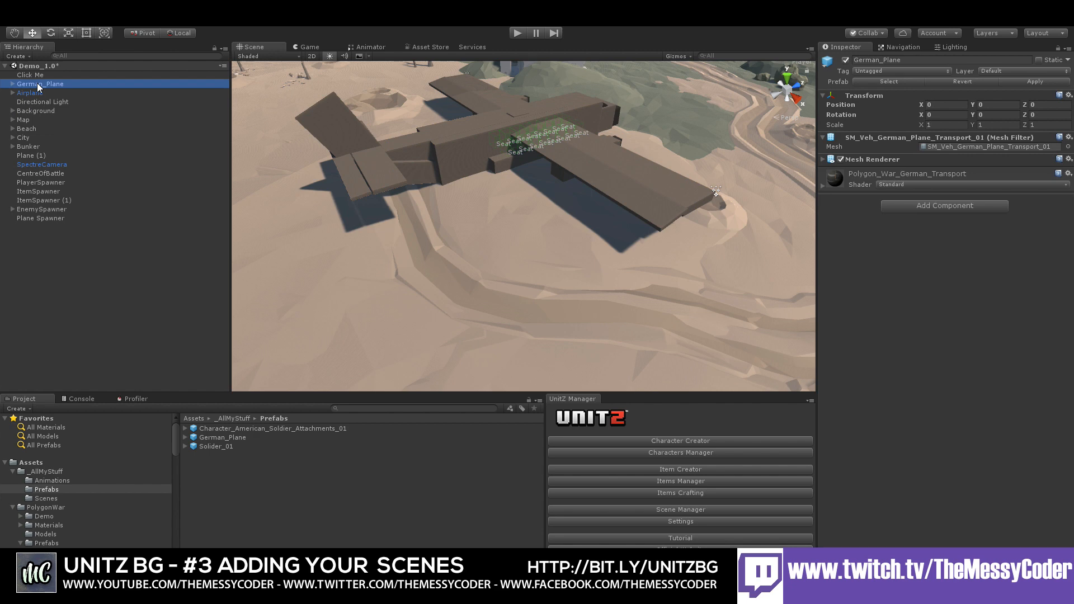
pyautogui.rightClick(36, 88)
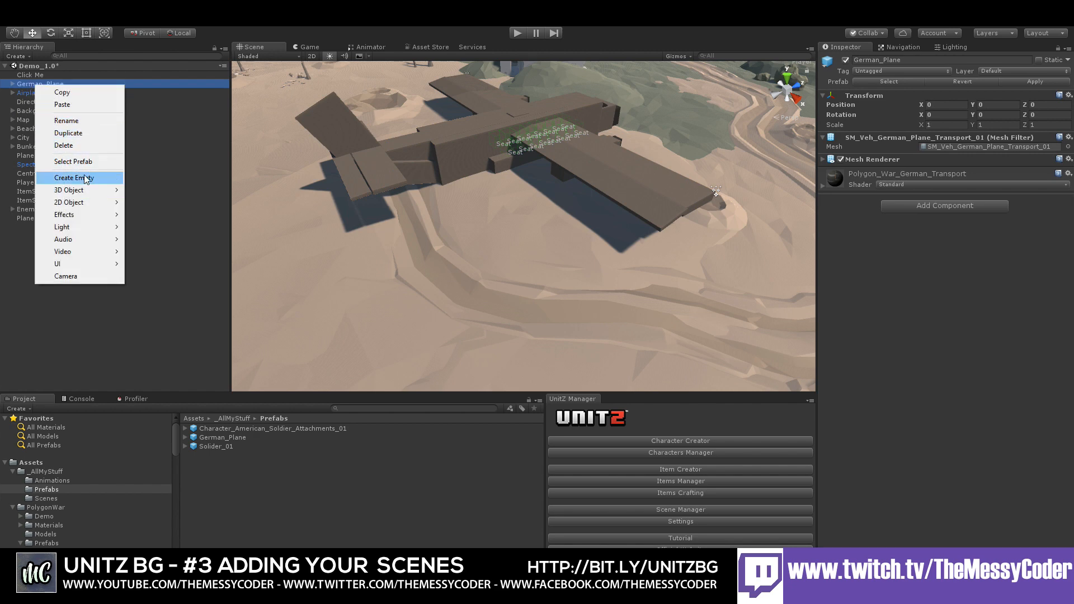
pyautogui.click(86, 178)
pyautogui.moveTo(61, 355); pyautogui.dragTo(49, 81)
pyautogui.click(42, 84)
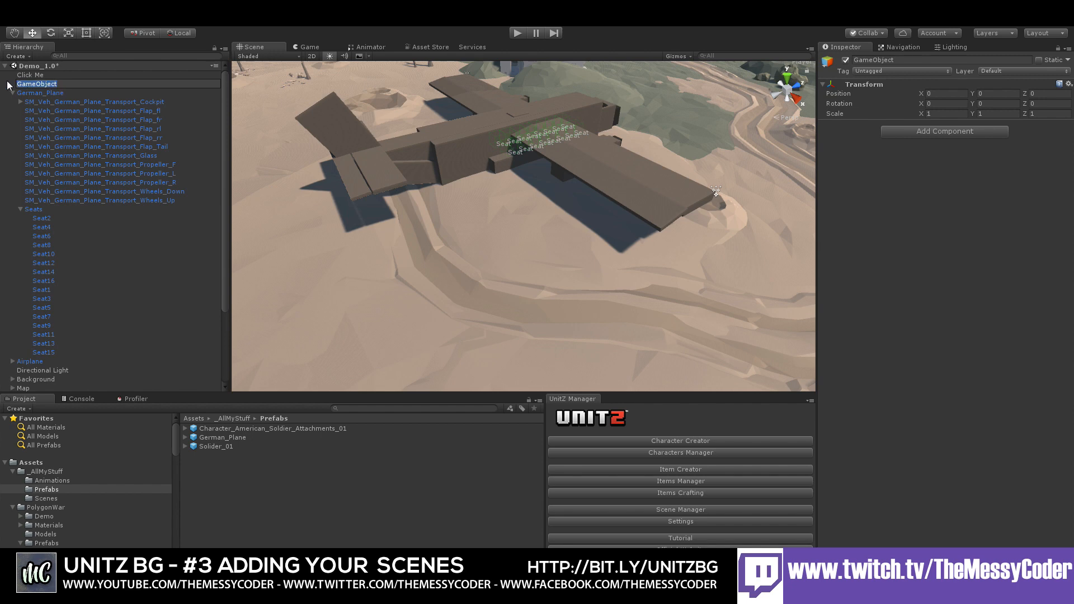
pyautogui.write('German_Plane_Transport')
pyautogui.press('Return')
pyautogui.moveTo(19, 90); pyautogui.dragTo(36, 86)
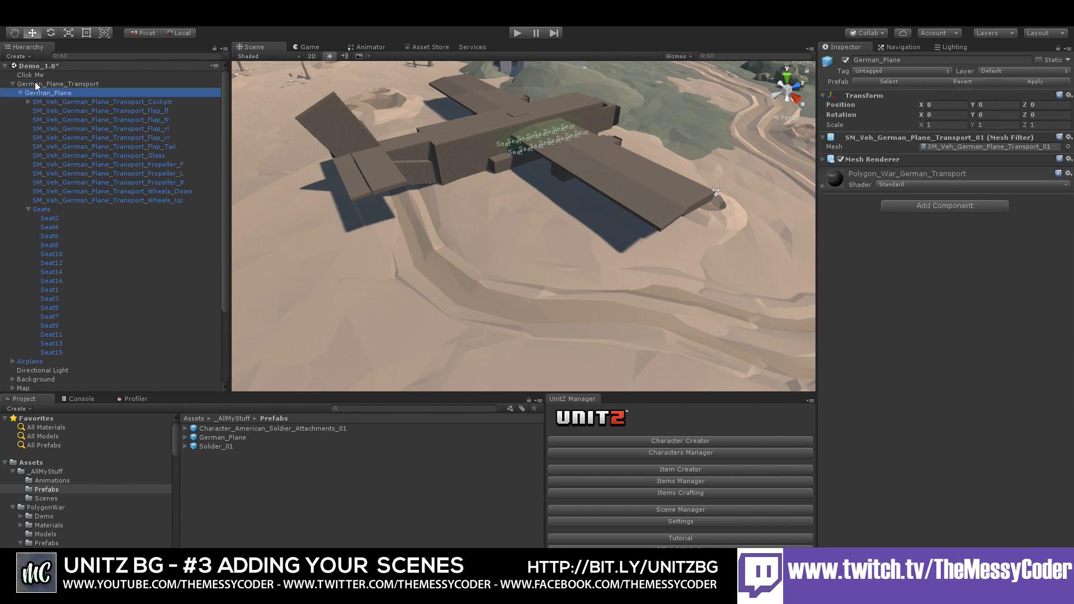
pyautogui.click(32, 86)
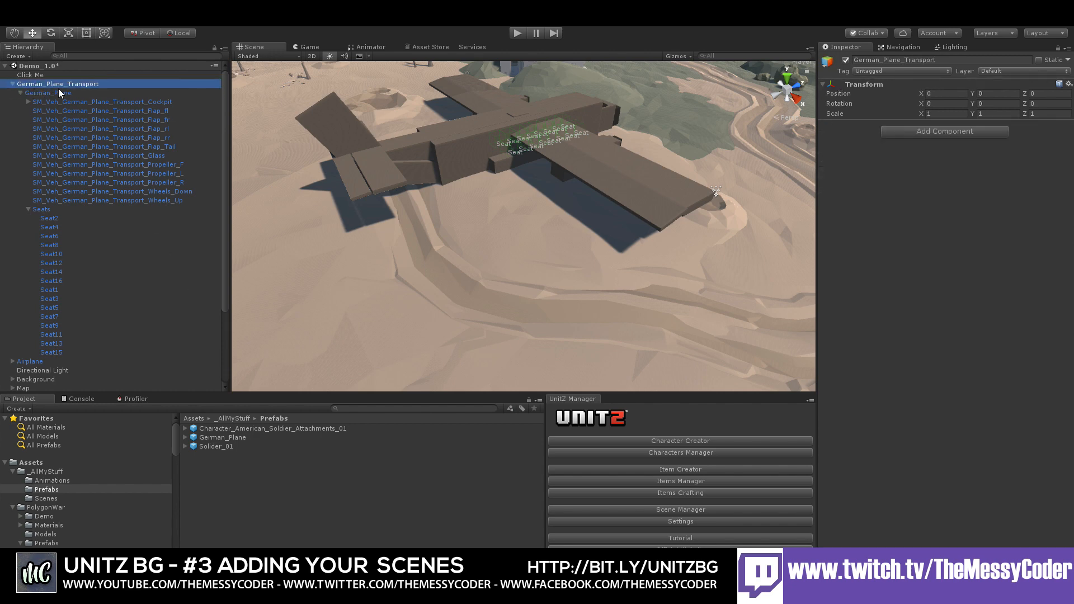
# Delete the German_Plane prefab asset and save German_Plane_Transport as a prefab in the _AllMyStuff Prefabs folder
pyautogui.click(220, 437)
pyautogui.press('Delete')
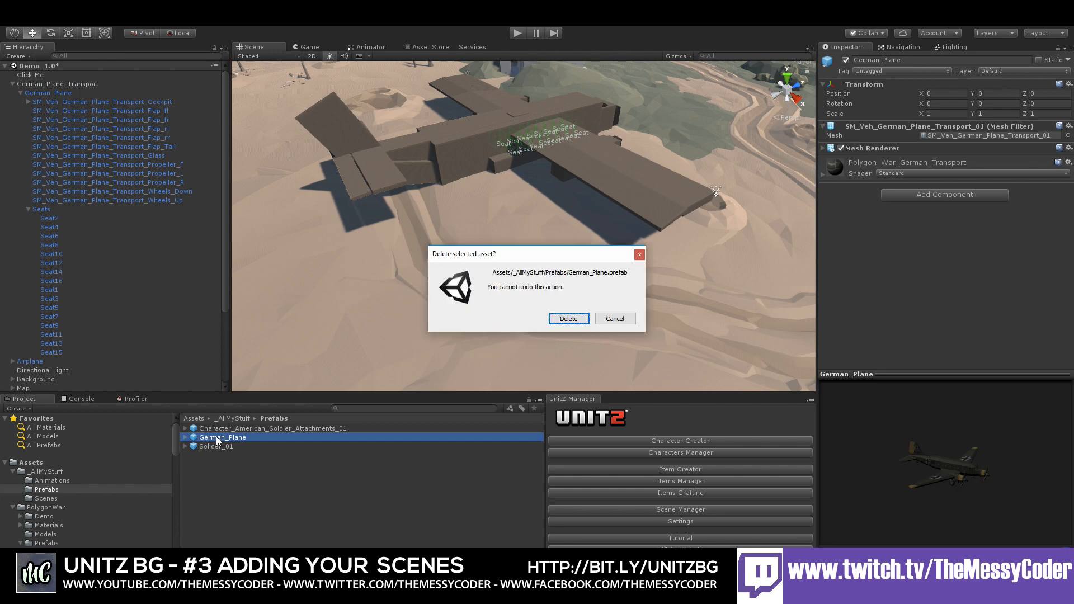
pyautogui.press('Return')
pyautogui.moveTo(56, 85); pyautogui.dragTo(295, 480)
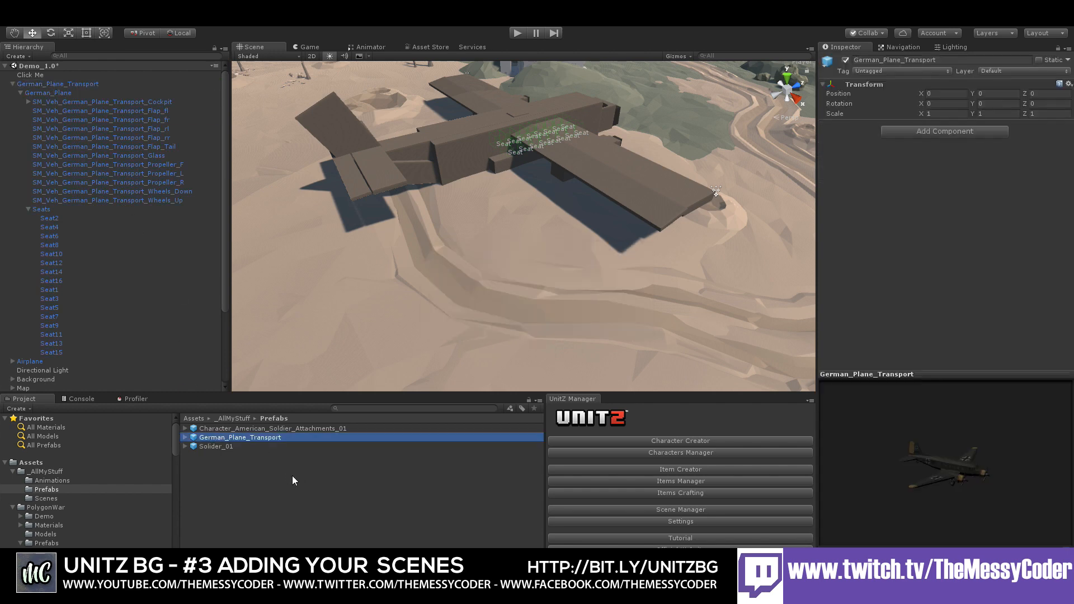
# Examine the components on German_Plane_Transport, its German_Plane child and the default Airplane object
pyautogui.click(13, 84)
pyautogui.click(41, 84)
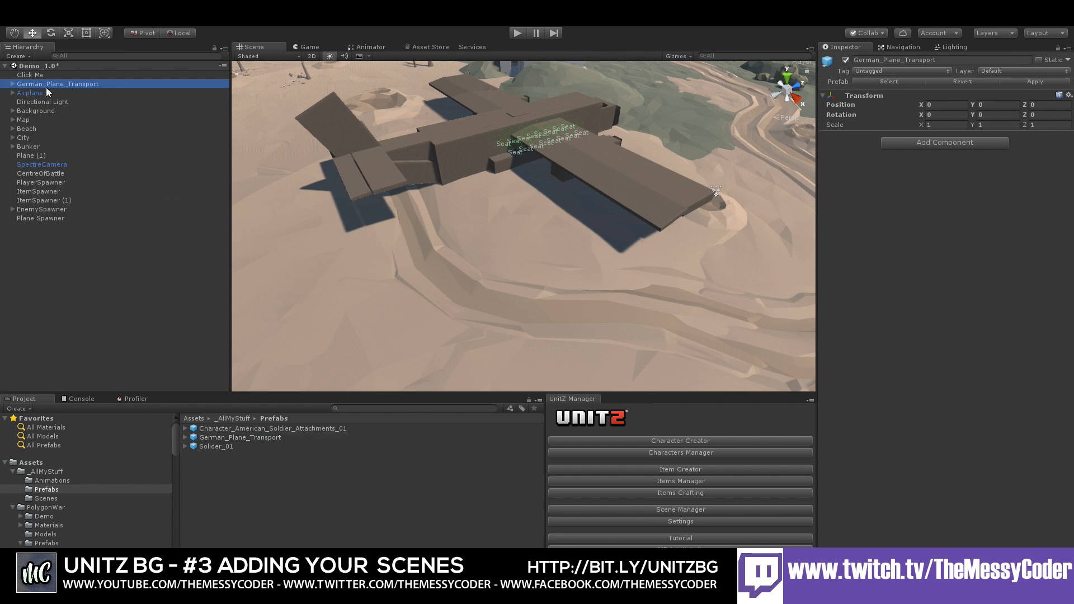
pyautogui.click(46, 91)
pyautogui.click(13, 84)
pyautogui.click(50, 93)
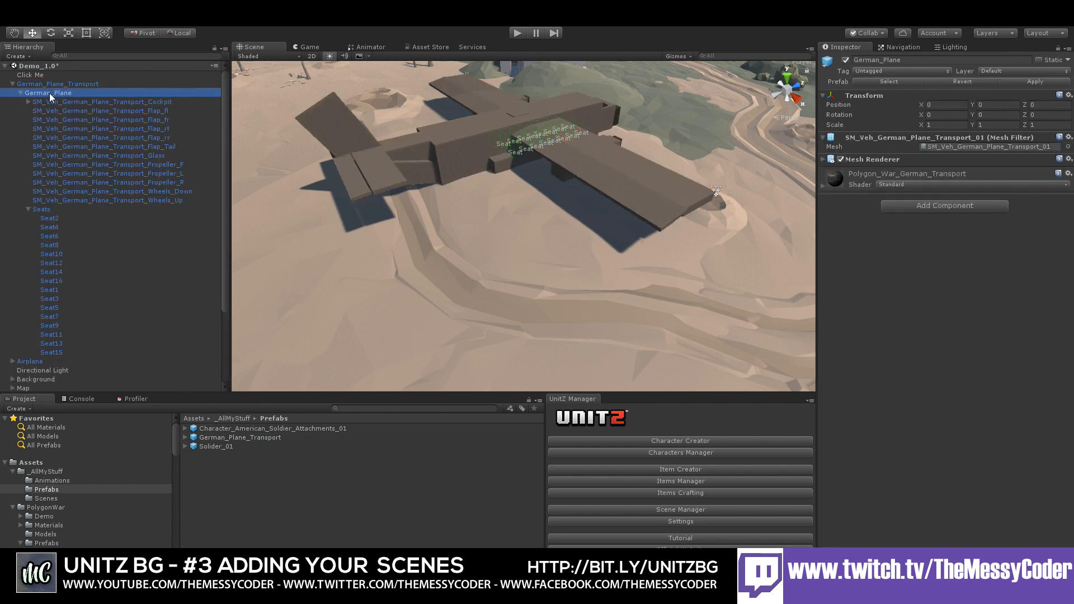
pyautogui.click(26, 86)
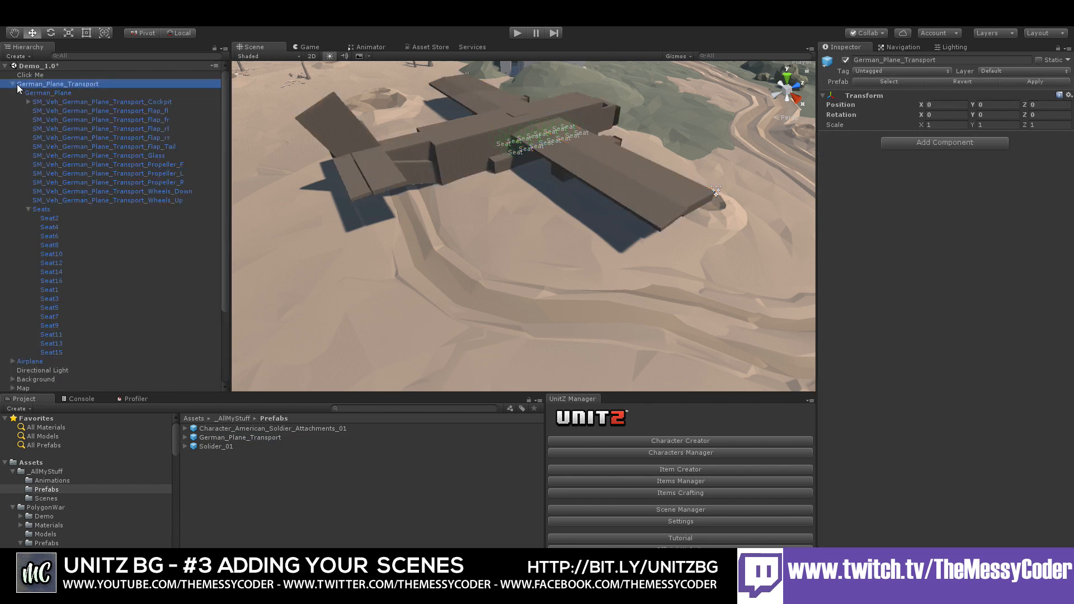
pyautogui.click(12, 84)
pyautogui.click(31, 94)
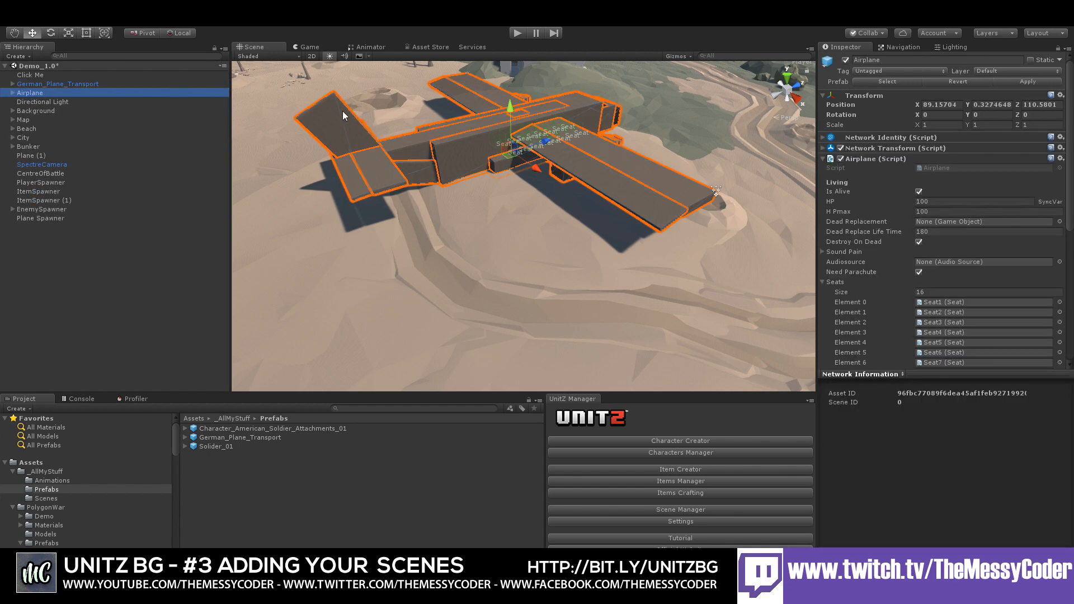
# Add NetworkIdentity and NetworkTransform components to German_Plane_Transport
pyautogui.click(58, 83)
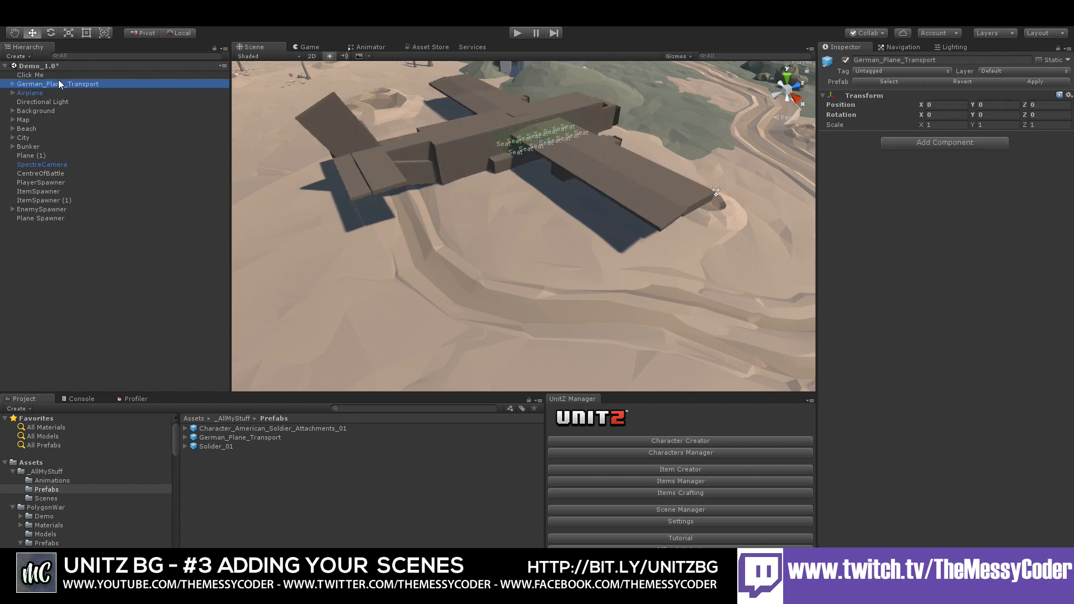
pyautogui.click(911, 142)
pyautogui.write('net')
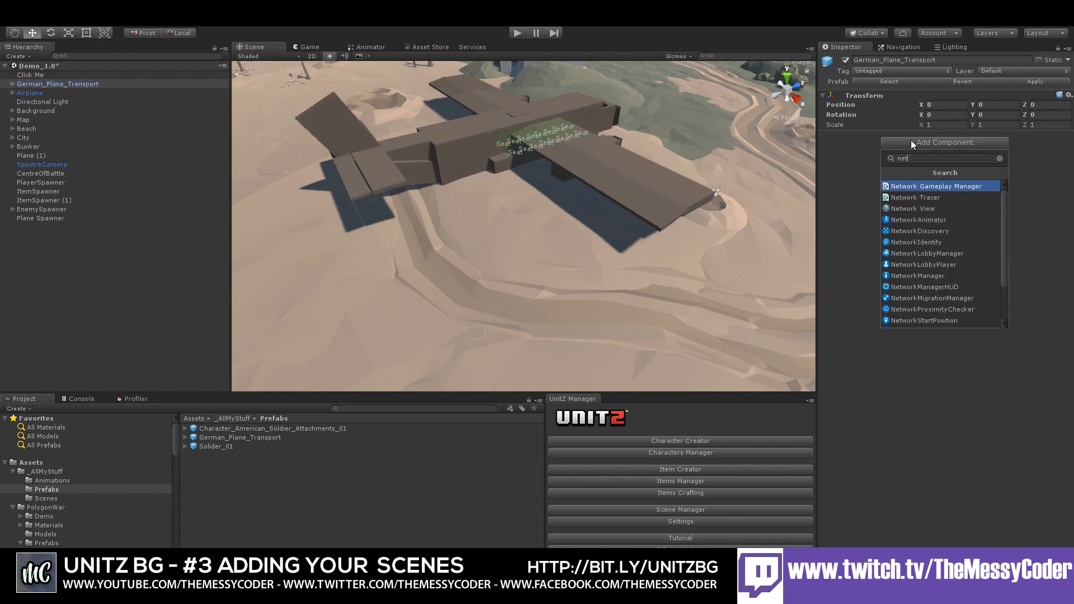
pyautogui.write('workid')
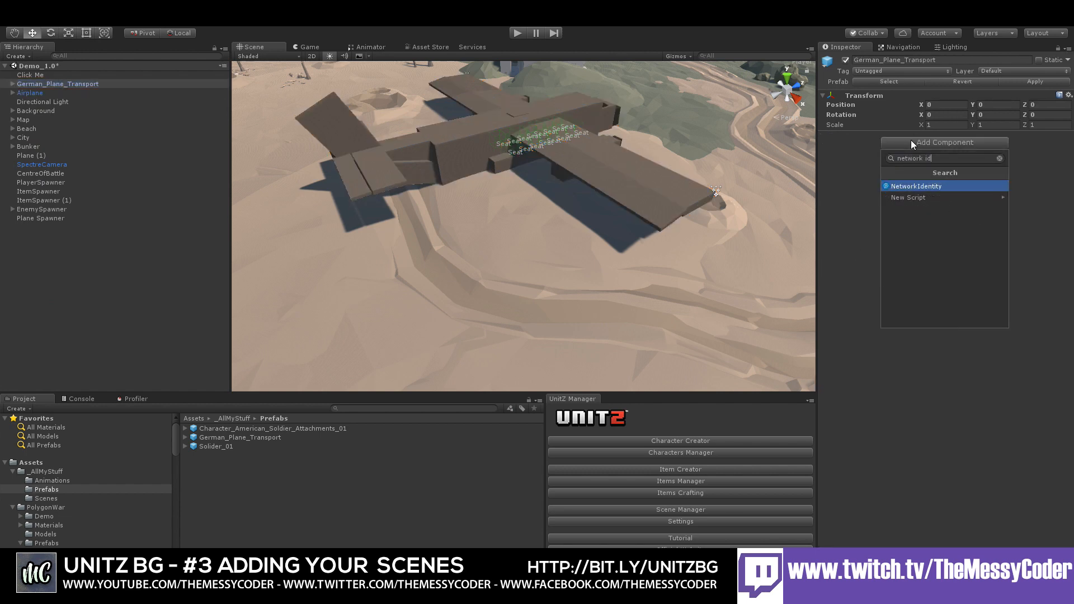
pyautogui.click(912, 185)
pyautogui.click(944, 154)
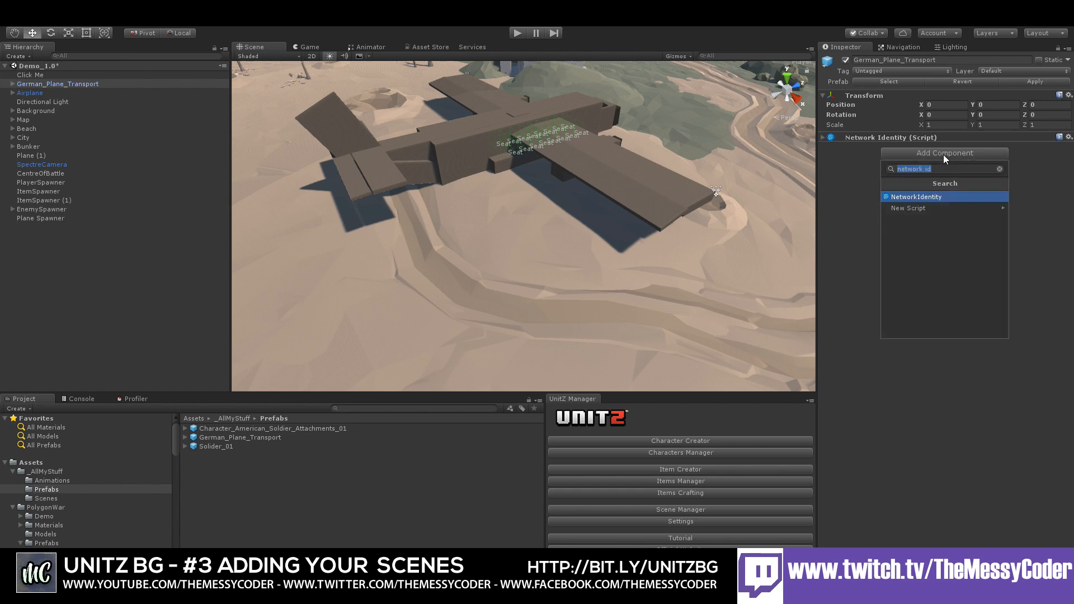
pyautogui.hotkey('ctrl', 'shift', 'Right')
pyautogui.write('tra')
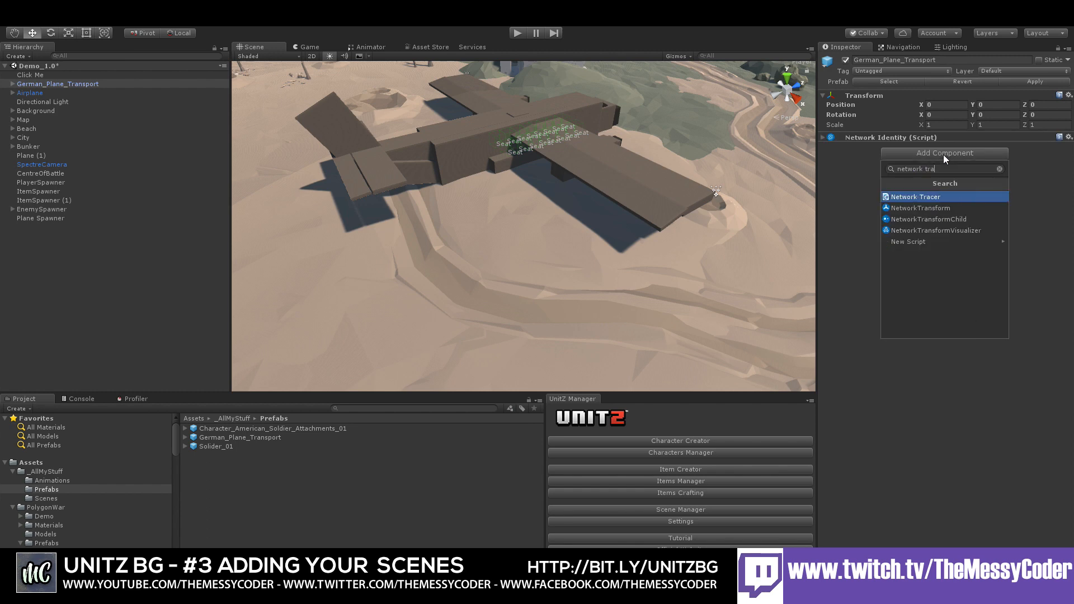
pyautogui.click(934, 208)
# Add the Airplane script to German_Plane_Transport and compare its component list with the default Airplane's
pyautogui.click(926, 166)
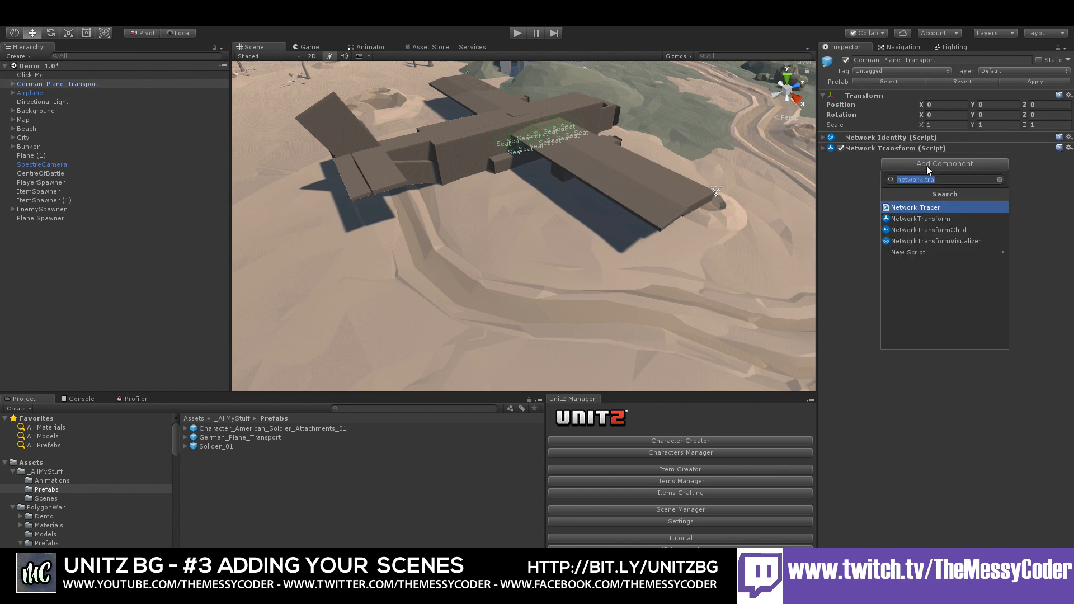
pyautogui.write('airpo')
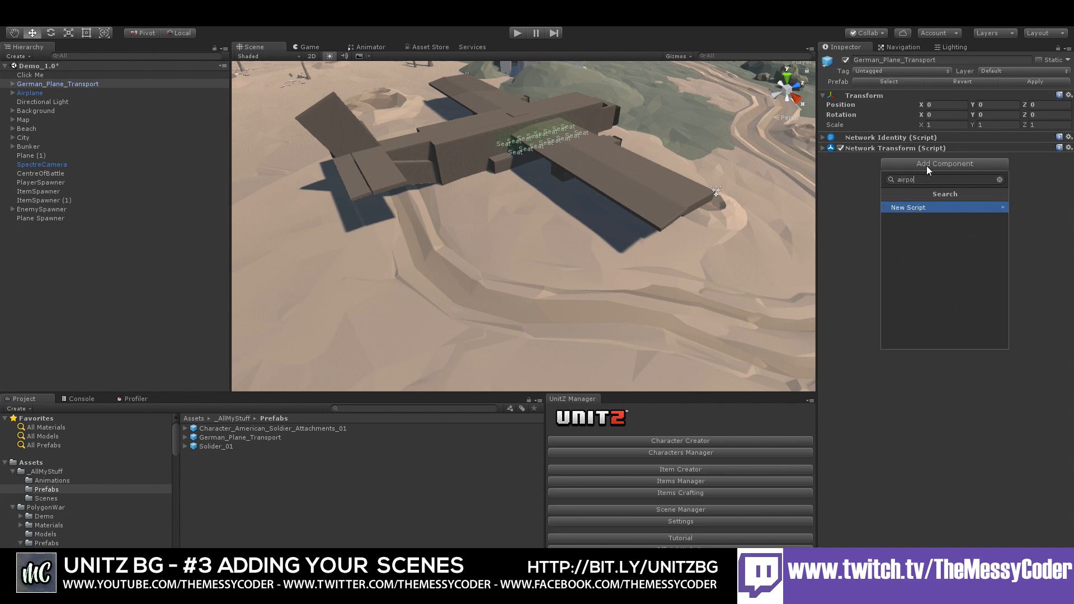
pyautogui.press('BackSpace')
pyautogui.click(919, 209)
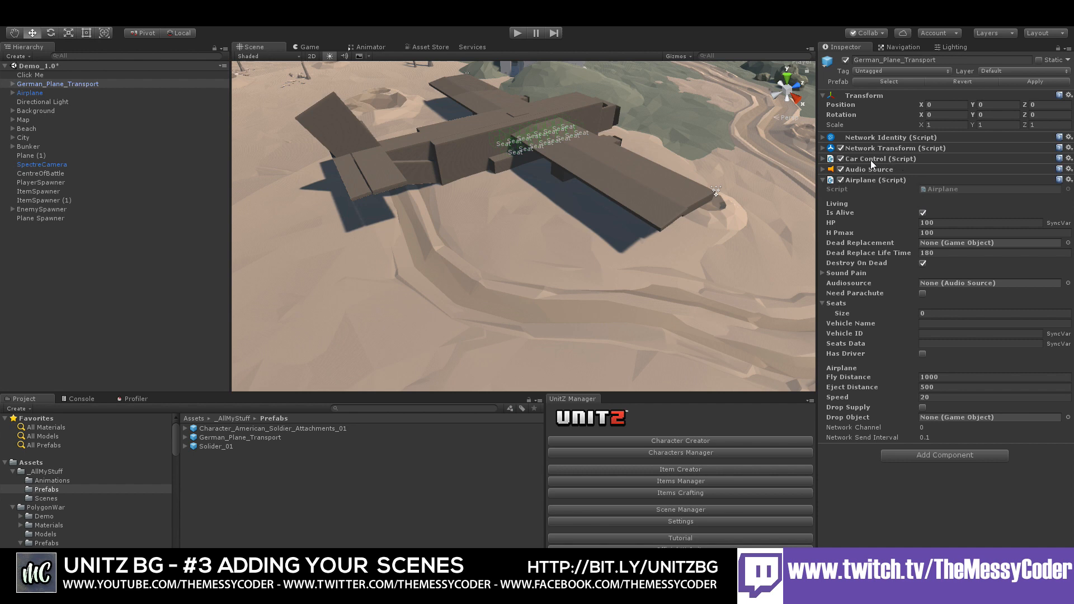
pyautogui.click(43, 93)
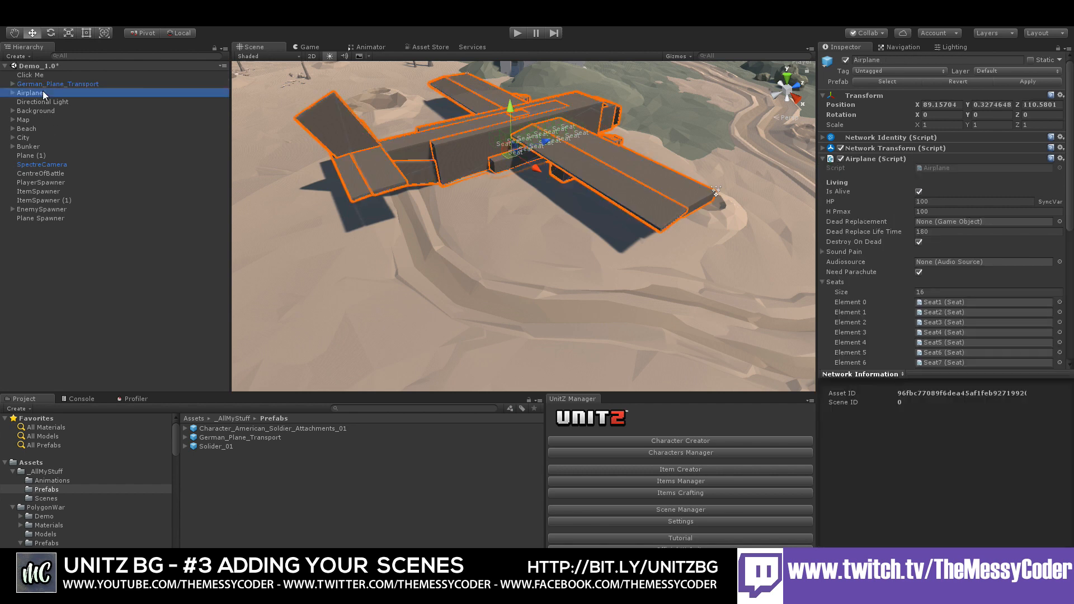
pyautogui.click(823, 159)
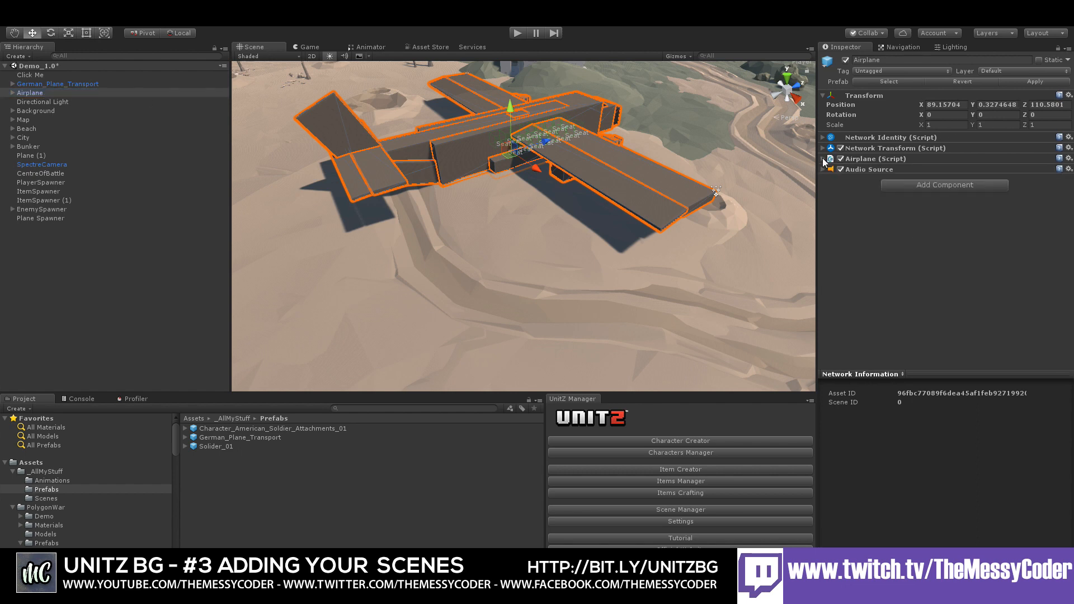
pyautogui.click(59, 84)
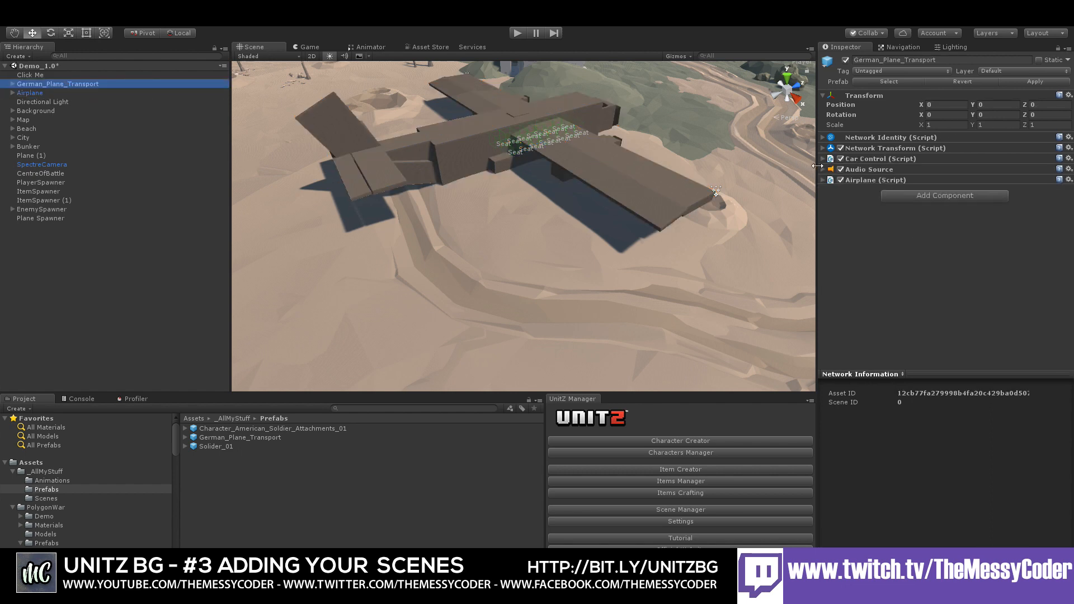
# Assign all 16 seat objects under German_Plane to the Seats array of German_Plane_Transport's Airplane script
pyautogui.click(823, 180)
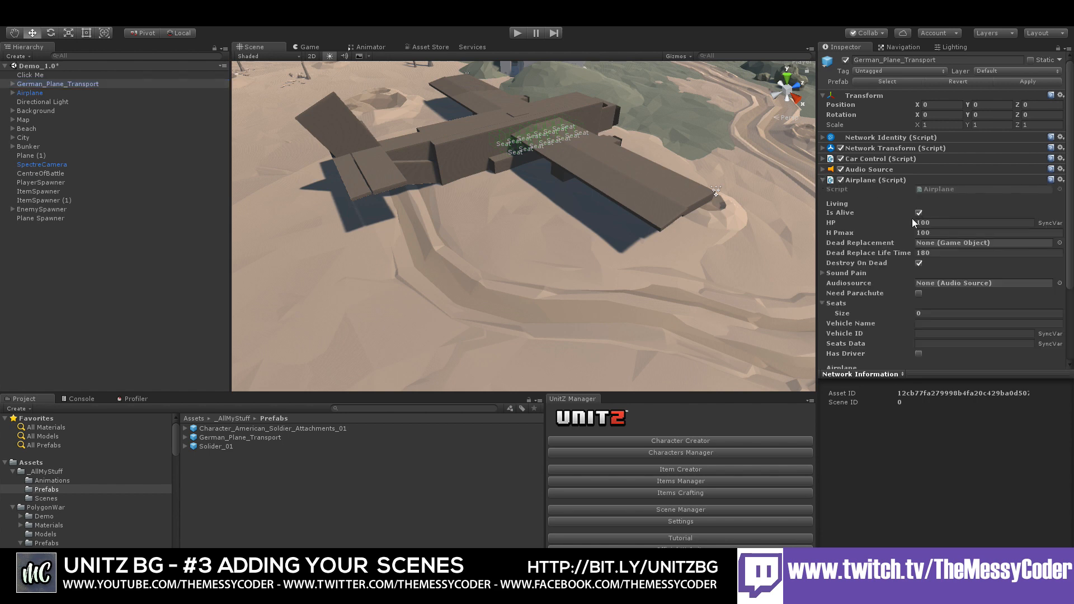
pyautogui.scroll(-3, 895, 232)
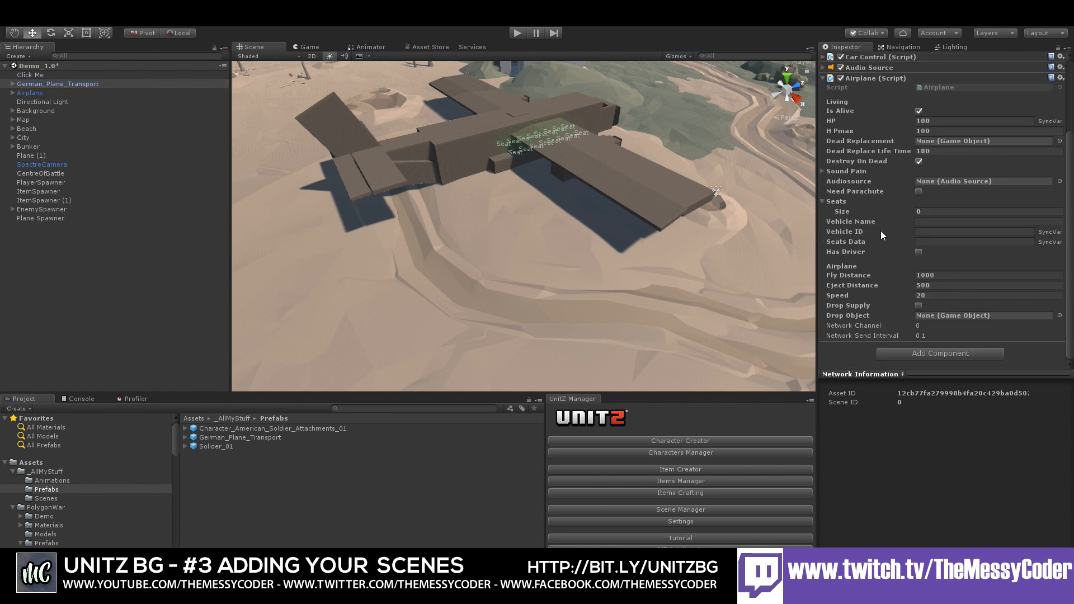
pyautogui.click(17, 84)
pyautogui.keyDown('alt'); pyautogui.click(12, 84); pyautogui.keyUp('alt')
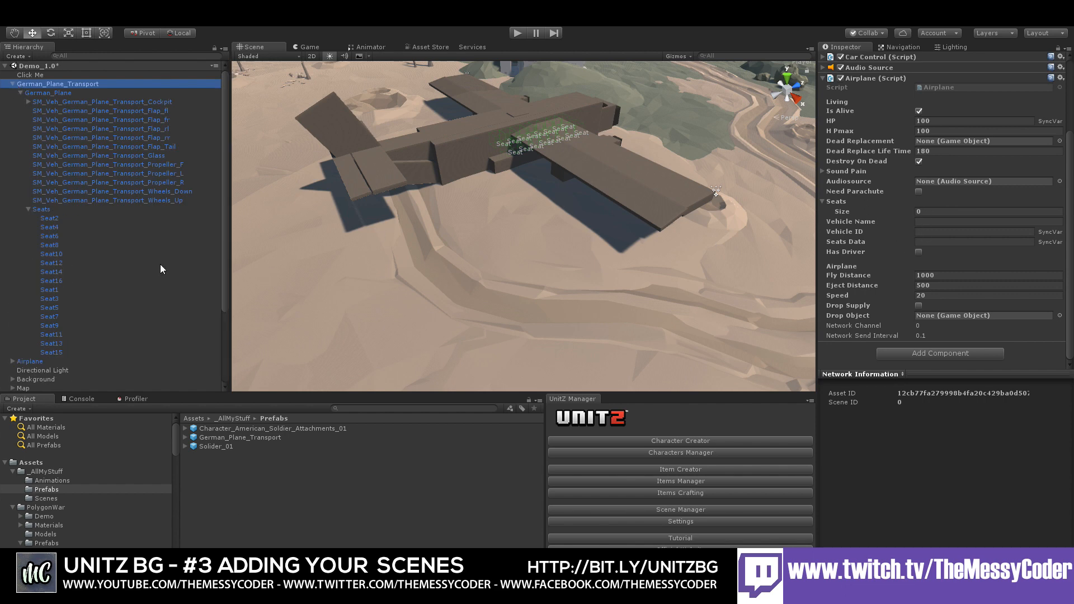
pyautogui.click(55, 218)
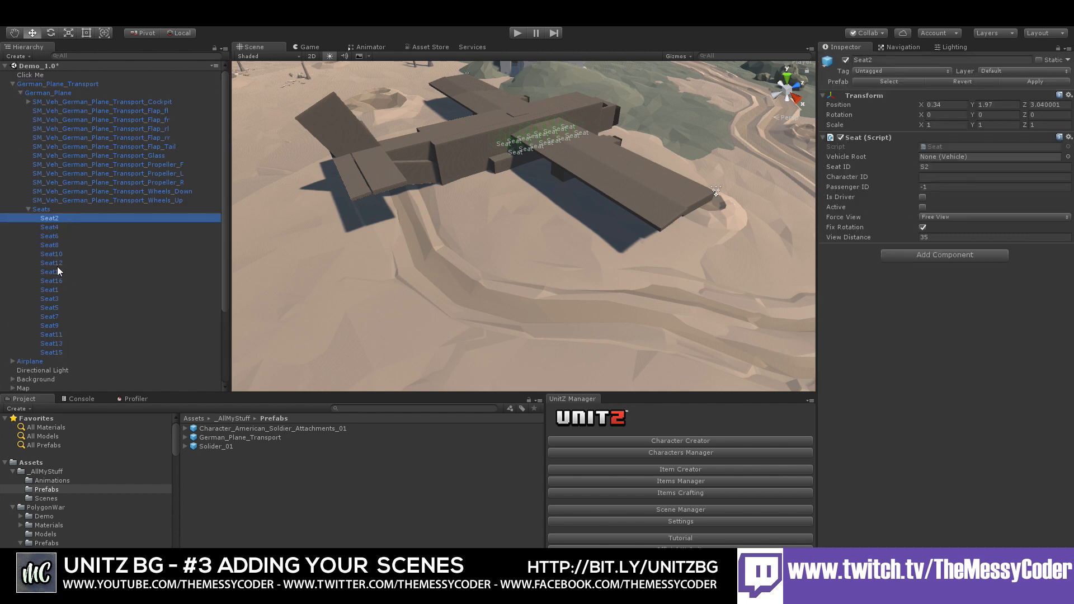
pyautogui.click(50, 81)
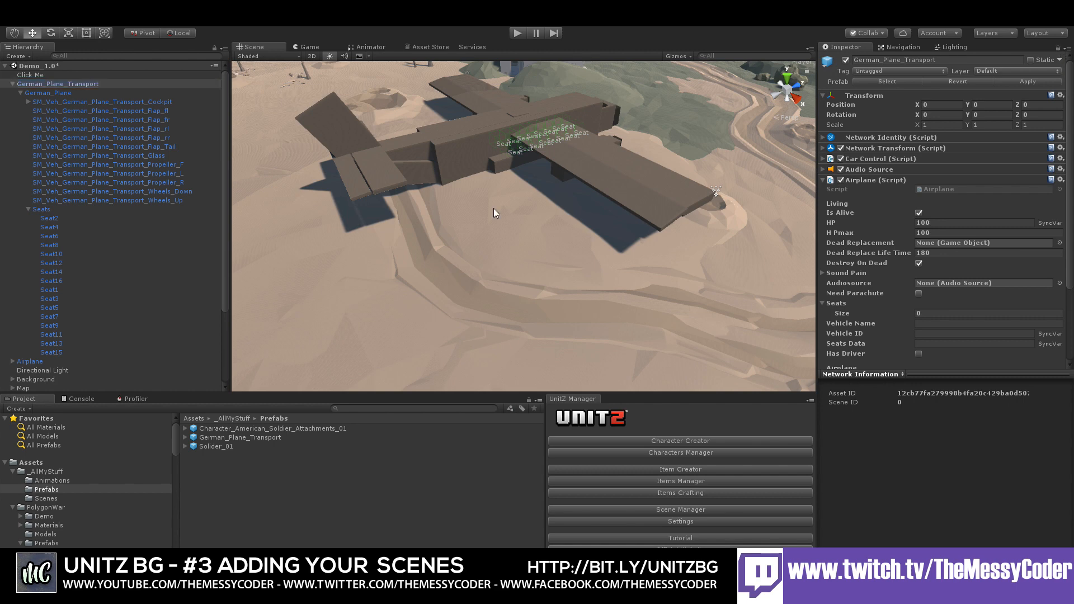
pyautogui.click(53, 219)
pyautogui.keyDown('shift'); pyautogui.click(60, 352); pyautogui.keyUp('shift')
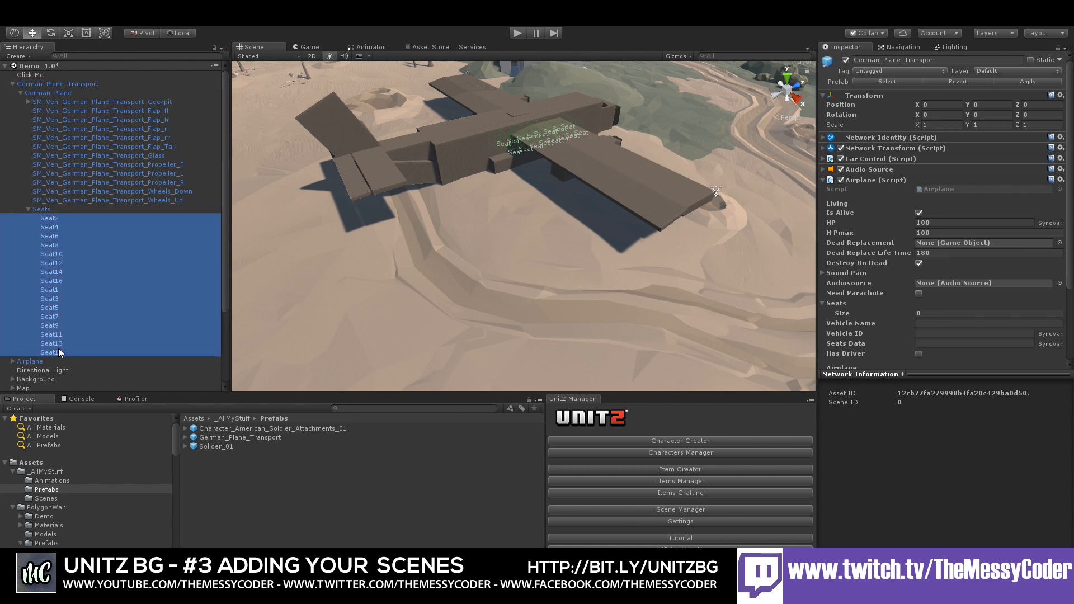
pyautogui.moveTo(58, 327); pyautogui.dragTo(916, 314)
pyautogui.scroll(-5, 929, 235)
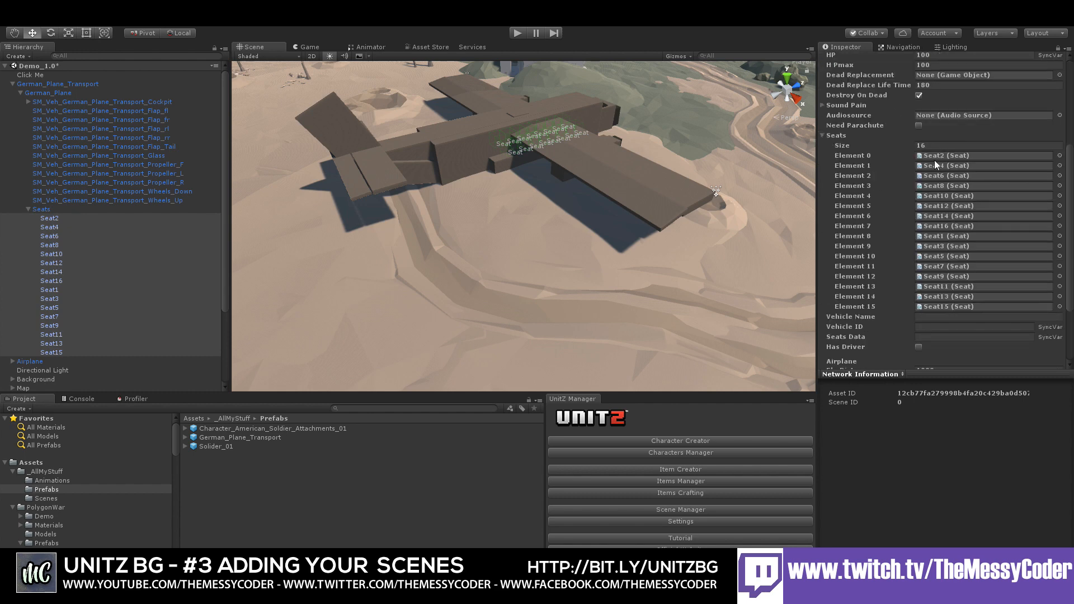
# Set the Airplane script's Vehicle Name to German Plane and collapse German_Plane_Transport in the hierarchy
pyautogui.scroll(-3, 931, 288)
pyautogui.click(932, 281)
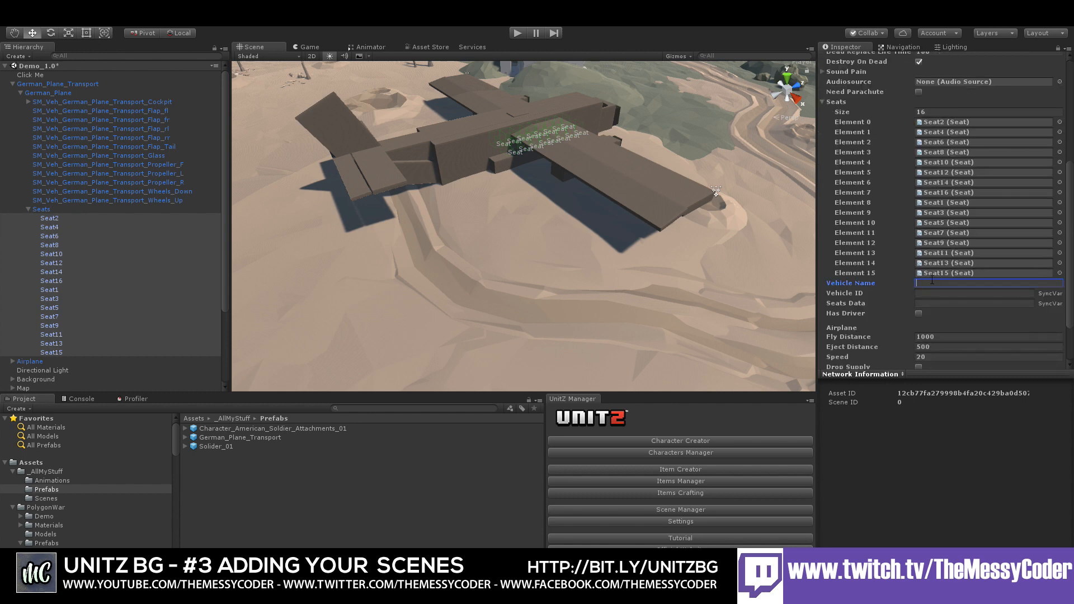
pyautogui.write('German Plane')
pyautogui.click(12, 83)
# Check the default Airplane's script settings and set German_Plane_Transport's Drop Object to the AirDrop asset
pyautogui.moveTo(31, 94); pyautogui.dragTo(118, 99)
pyautogui.click(1058, 49)
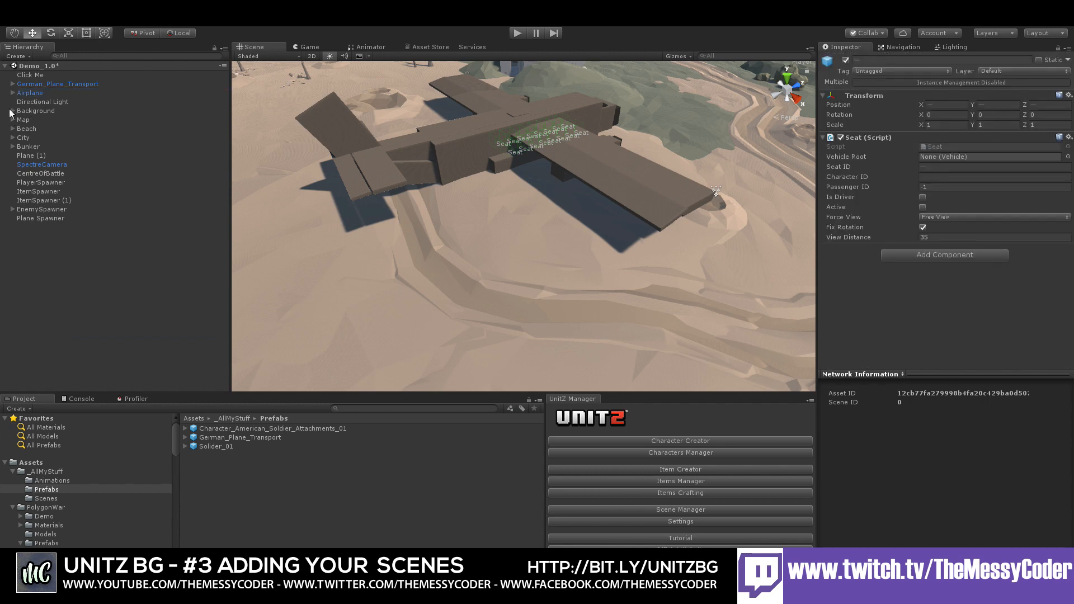
pyautogui.click(21, 94)
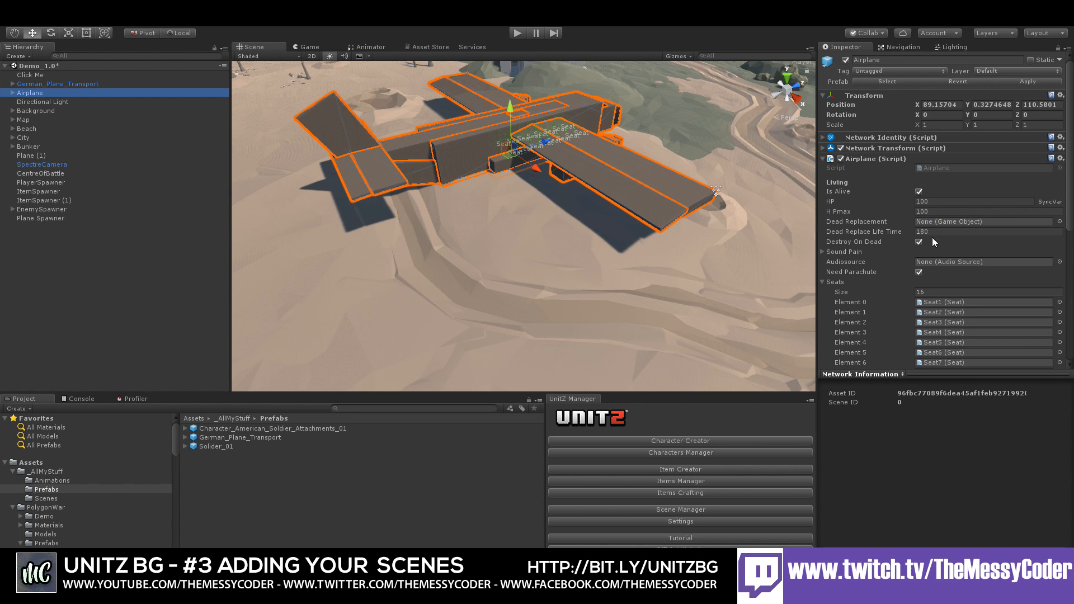
pyautogui.scroll(-7, 935, 238)
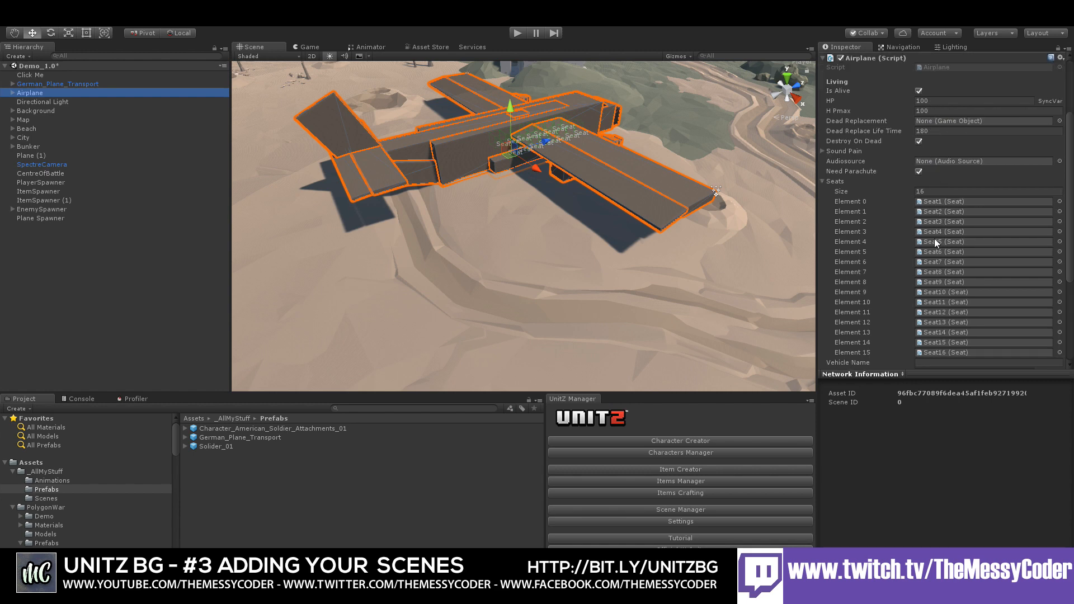
pyautogui.scroll(-1, 935, 238)
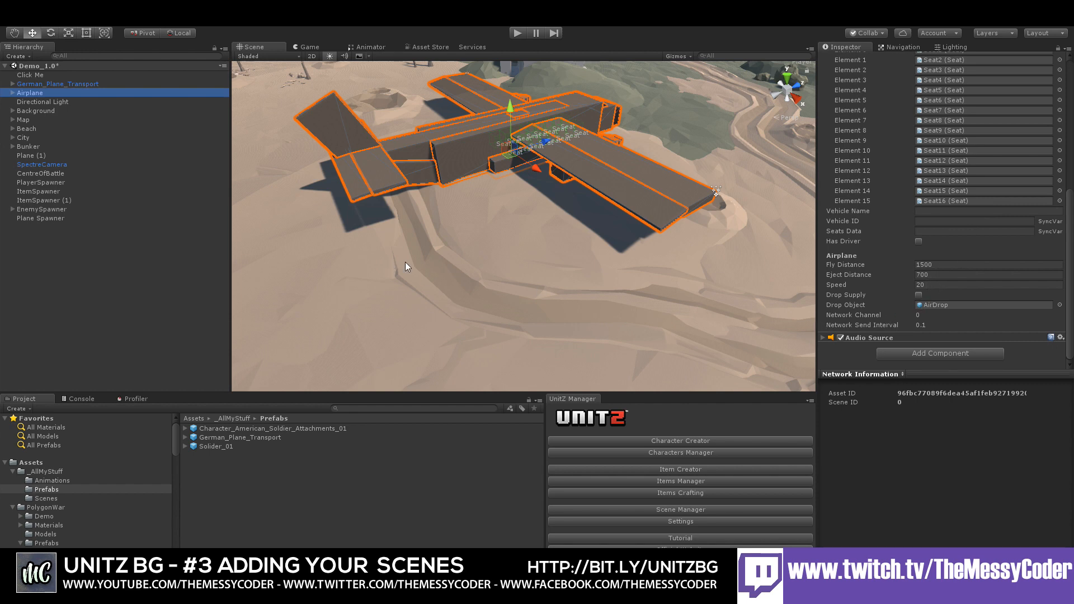
pyautogui.click(45, 85)
pyautogui.scroll(-1, 939, 212)
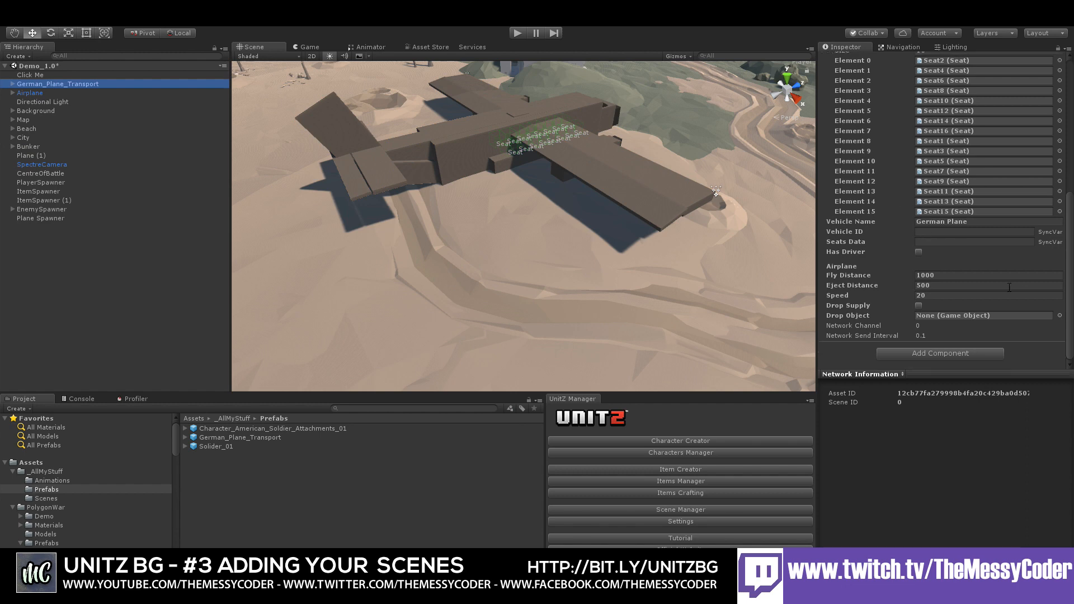
pyautogui.click(1060, 315)
pyautogui.write('air')
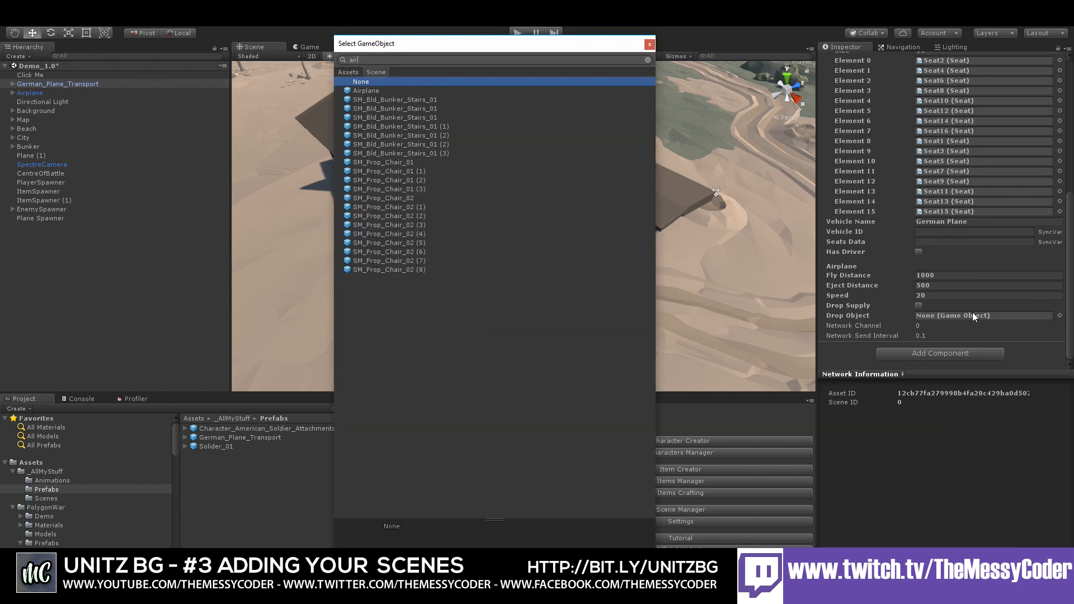
pyautogui.write('d')
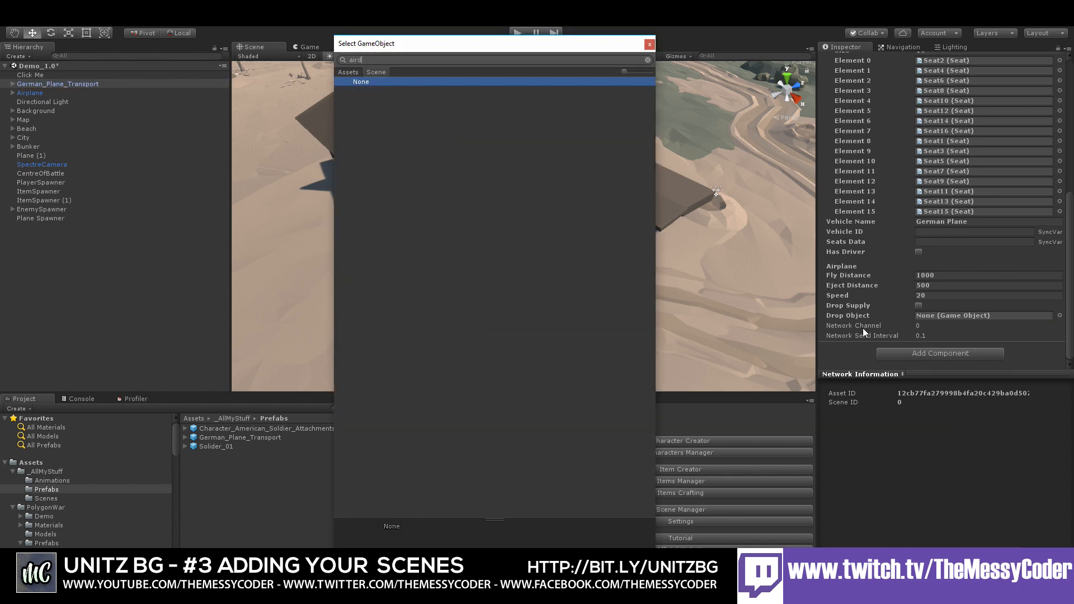
pyautogui.press('BackSpace')
pyautogui.click(351, 70)
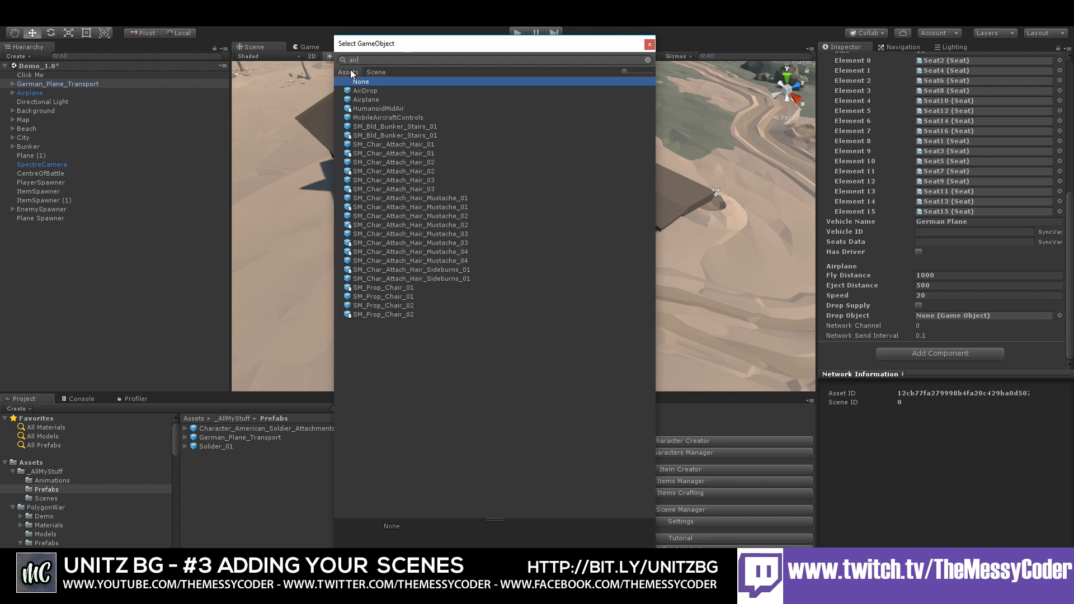
pyautogui.doubleClick(367, 90)
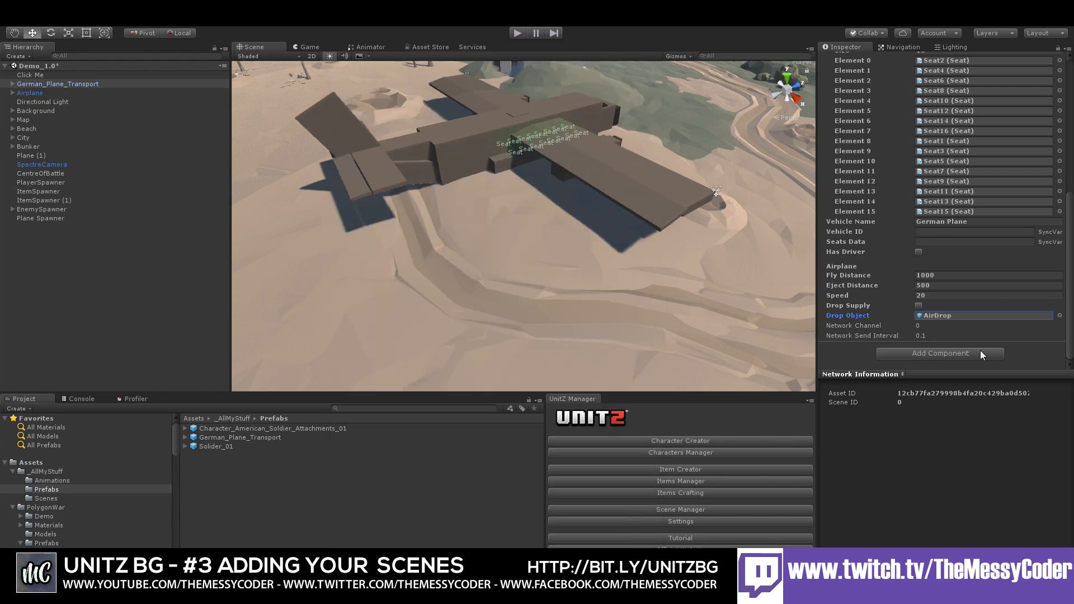
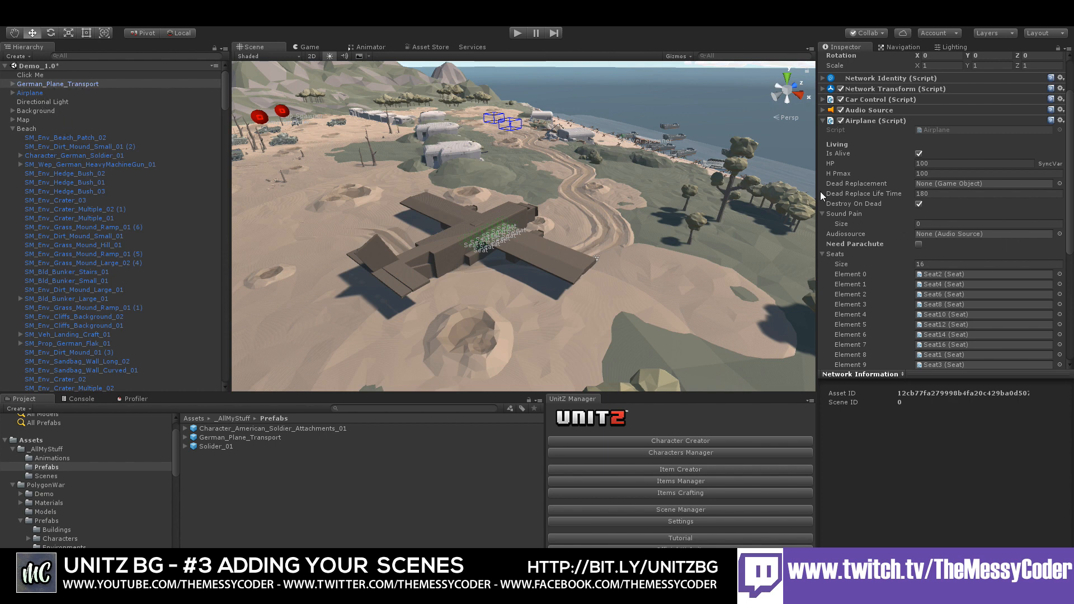
# Enable Need Parachute on German_Plane_Transport's Airplane script and copy the Audio Source component from the default Airplane
pyautogui.click(919, 244)
pyautogui.click(29, 94)
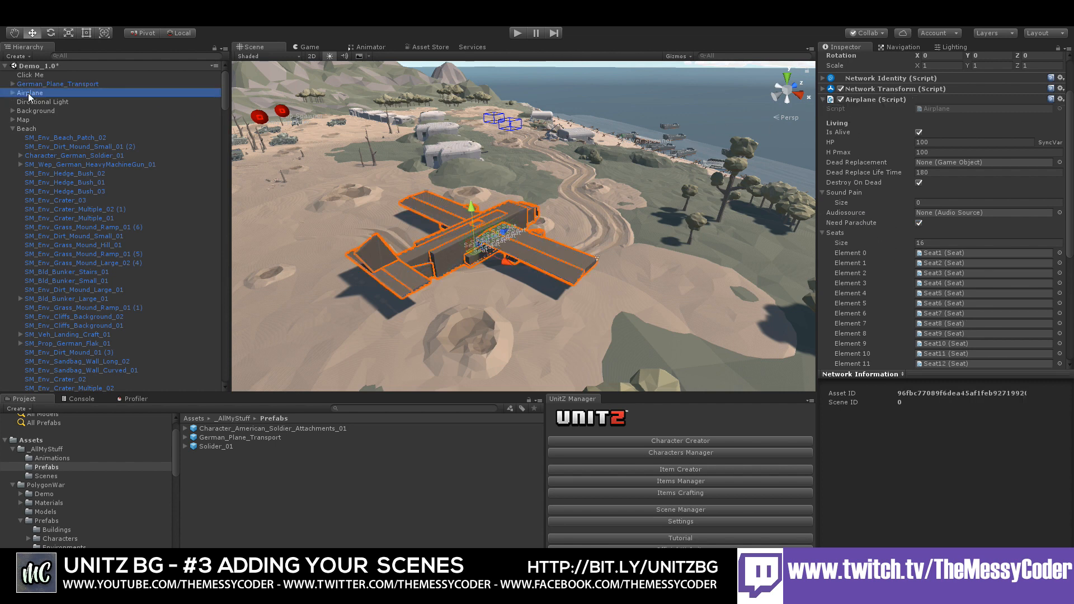
pyautogui.scroll(-8, 882, 145)
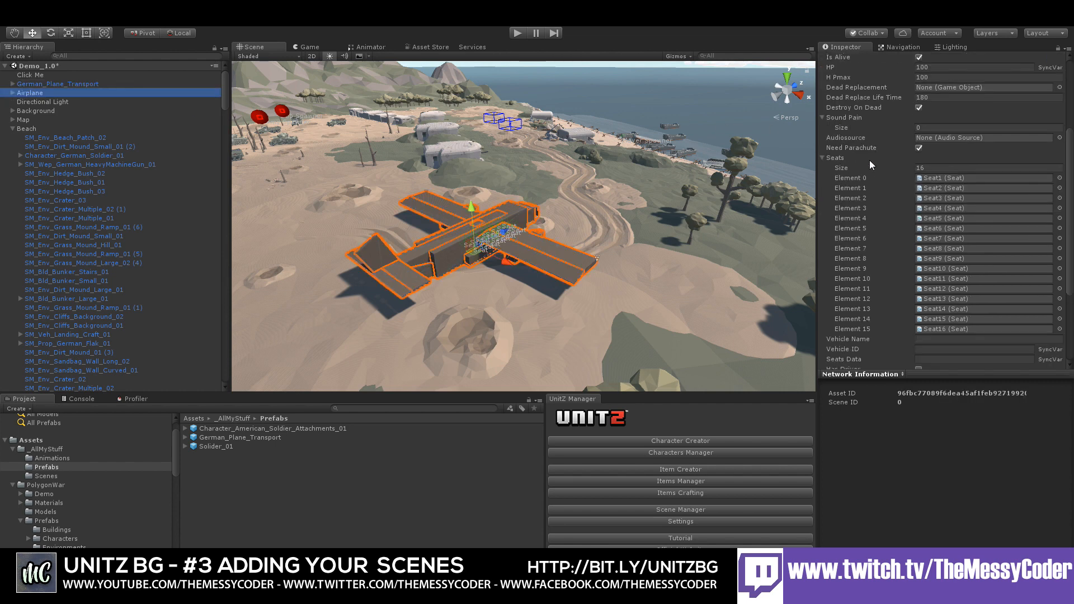
pyautogui.click(879, 338)
pyautogui.scroll(-4, 877, 333)
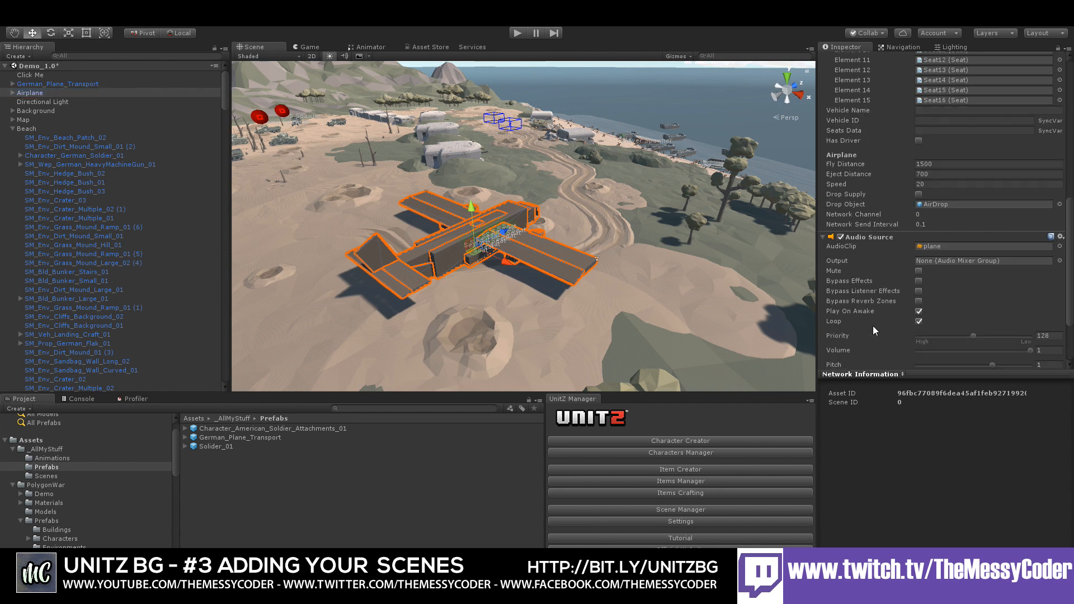
pyautogui.scroll(-3, 932, 251)
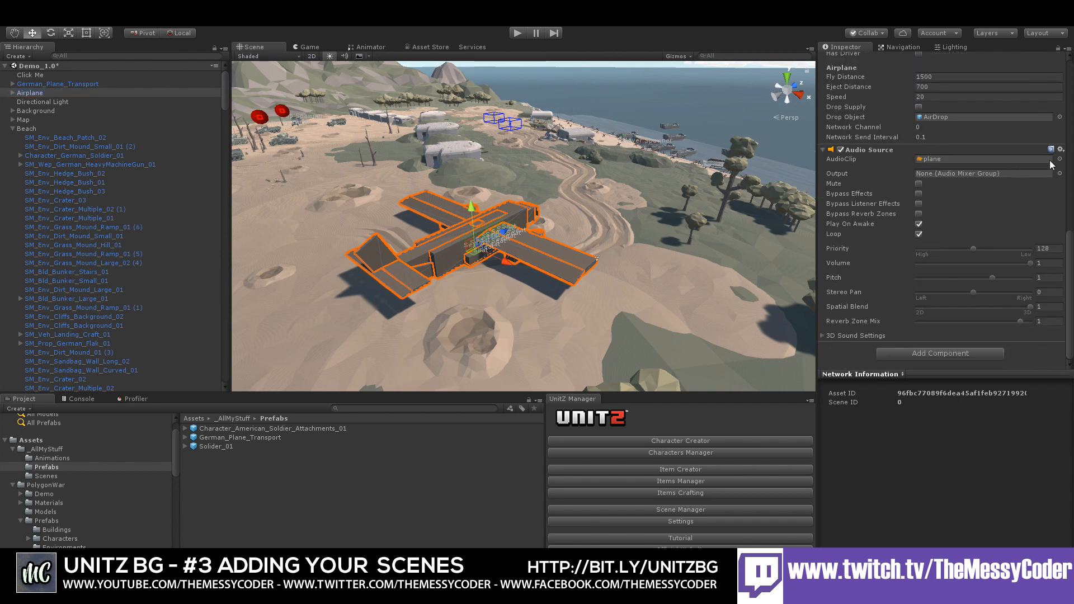
pyautogui.click(1061, 150)
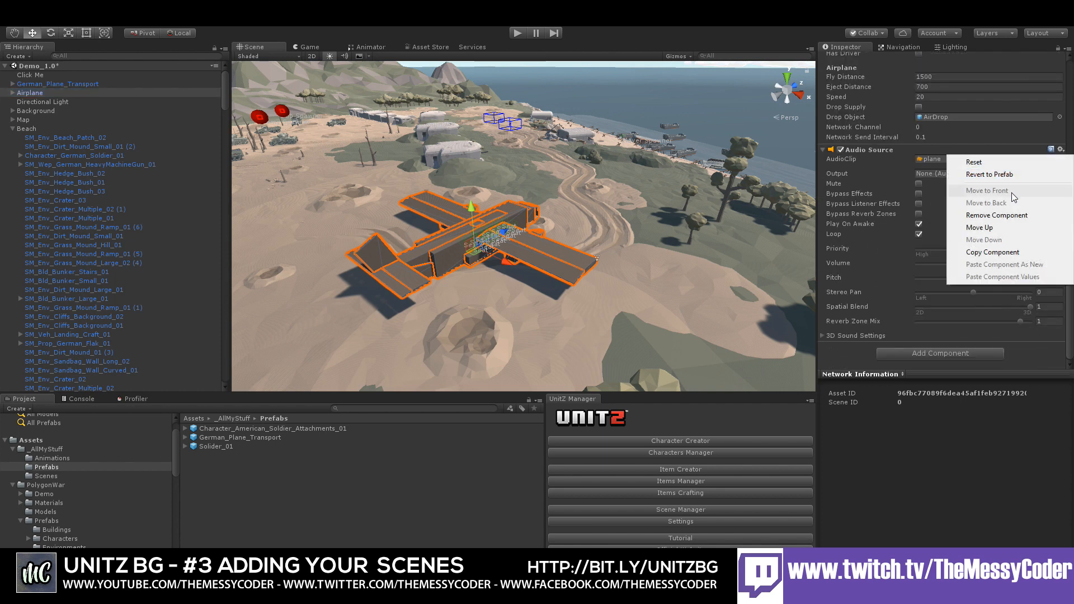
pyautogui.click(994, 253)
# Paste the copied values into German_Plane_Transport's Audio Source and apply the changes to its prefab with Car Control disabled
pyautogui.click(56, 84)
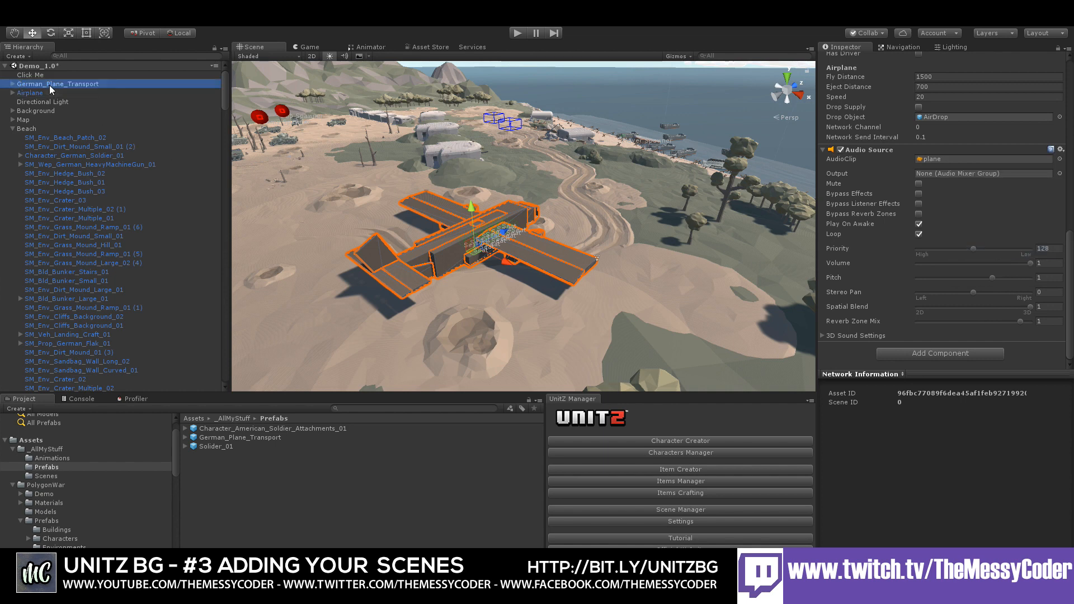
pyautogui.scroll(-1, 927, 276)
pyautogui.scroll(10, 926, 276)
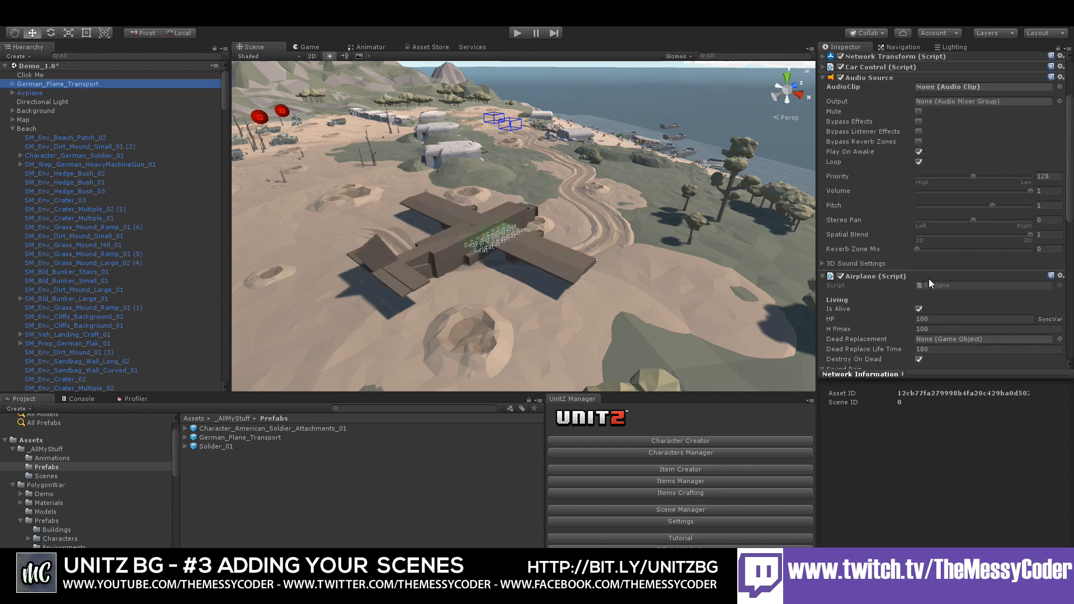
pyautogui.click(1060, 169)
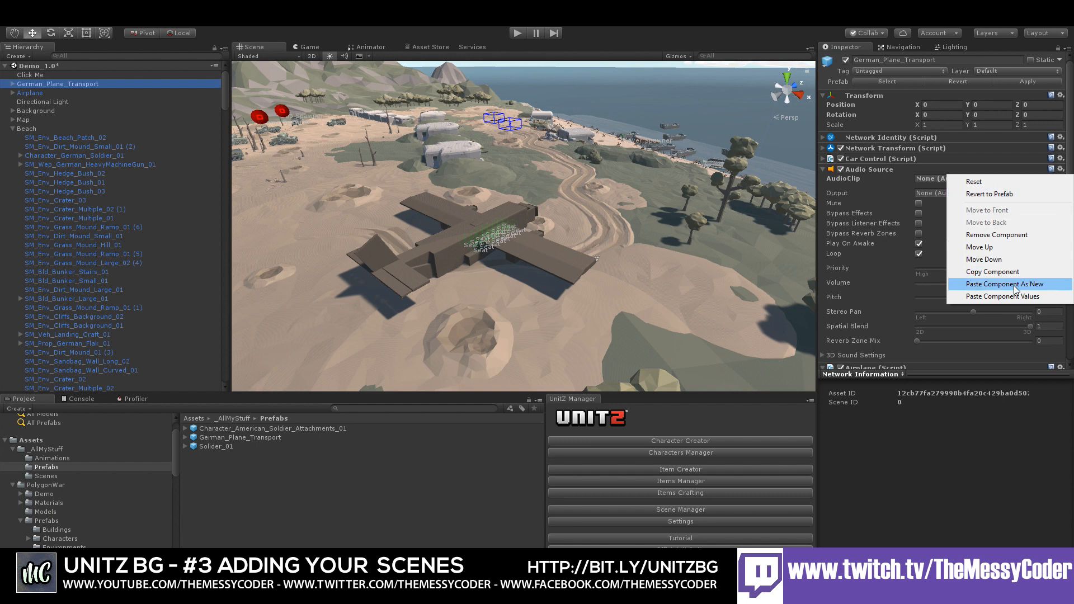
pyautogui.click(985, 295)
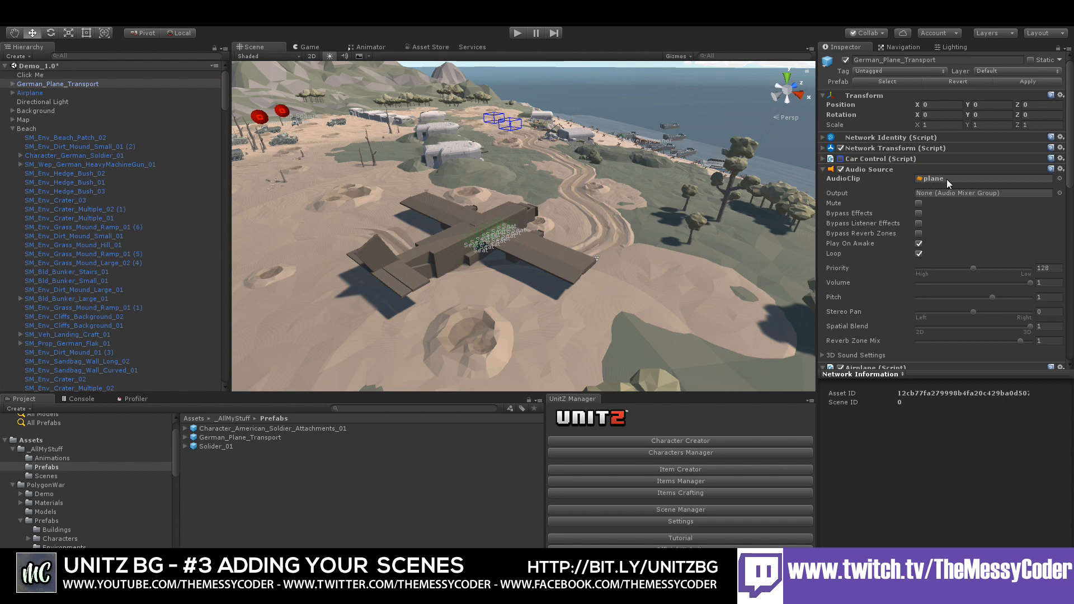
pyautogui.click(1027, 83)
# Add the open PolygonWar Demo_1.0 scene to the Scenes In Build list and close the build settings
pyautogui.click(12, 20)
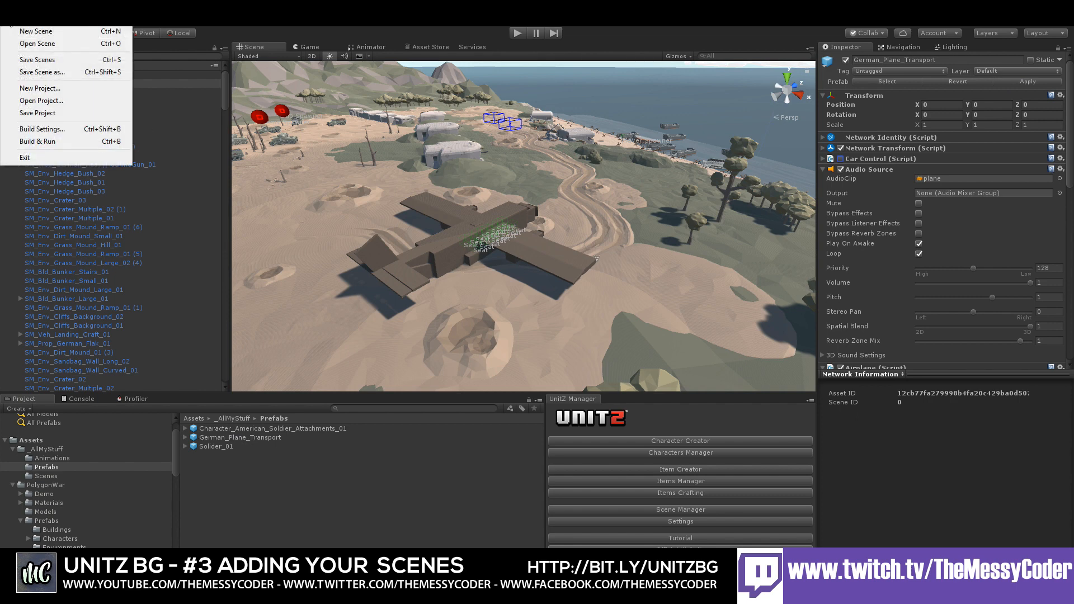
pyautogui.click(42, 130)
pyautogui.click(695, 172)
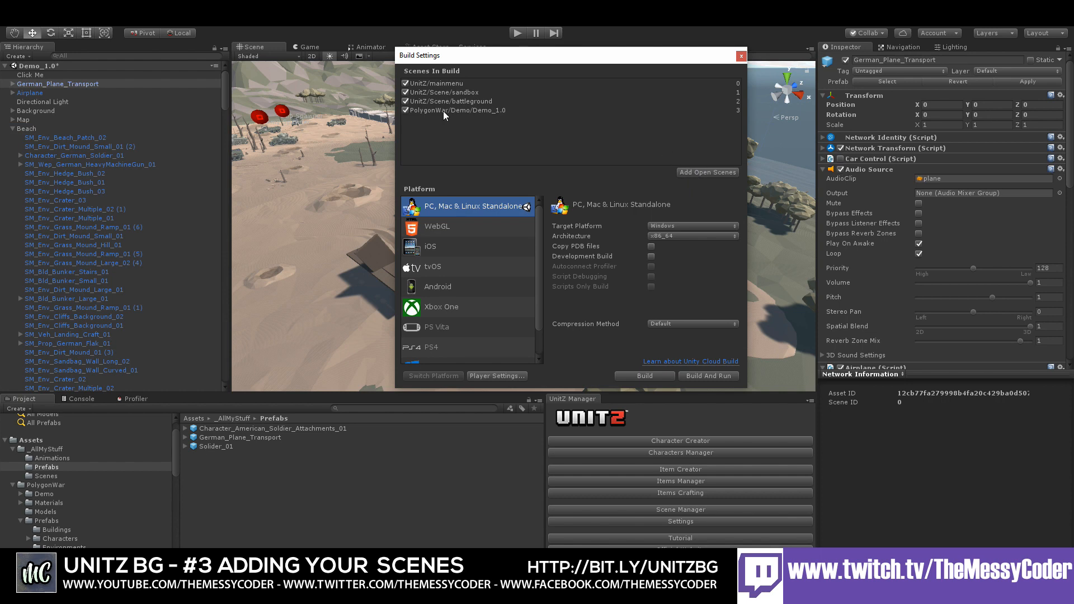
pyautogui.click(742, 56)
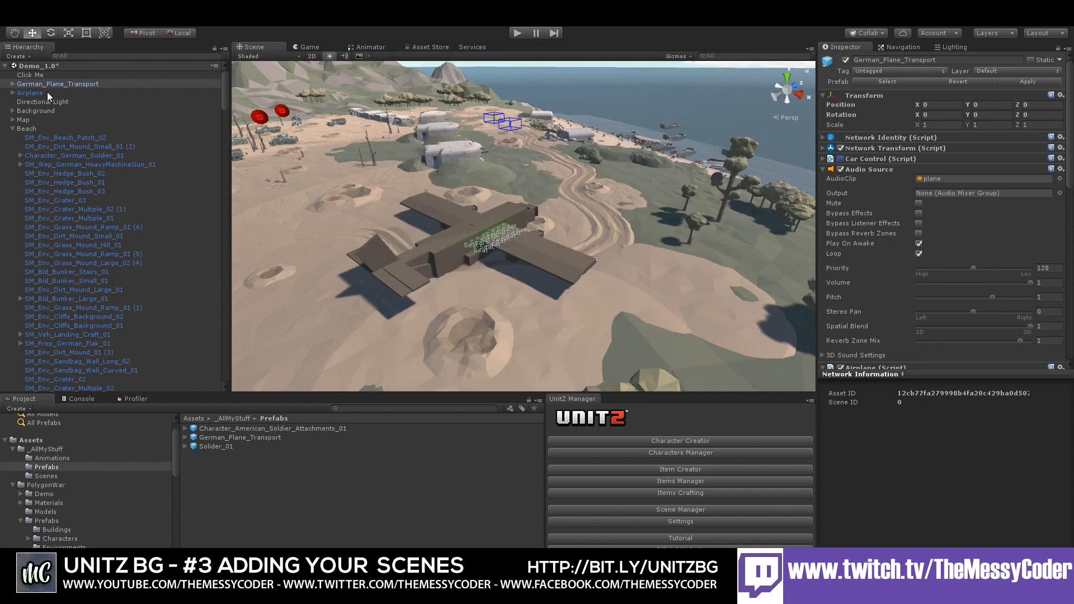
# Delete the default Airplane and German_Plane_Transport from the scene, applying German_Plane_Transport's changes to its prefab before removing it
pyautogui.rightClick(31, 94)
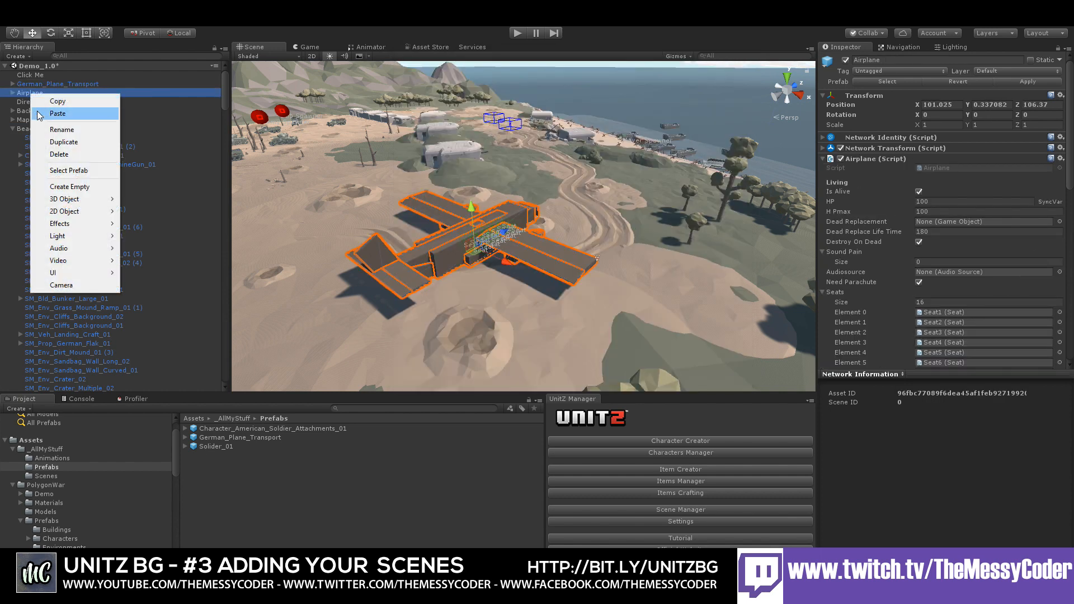
pyautogui.click(63, 158)
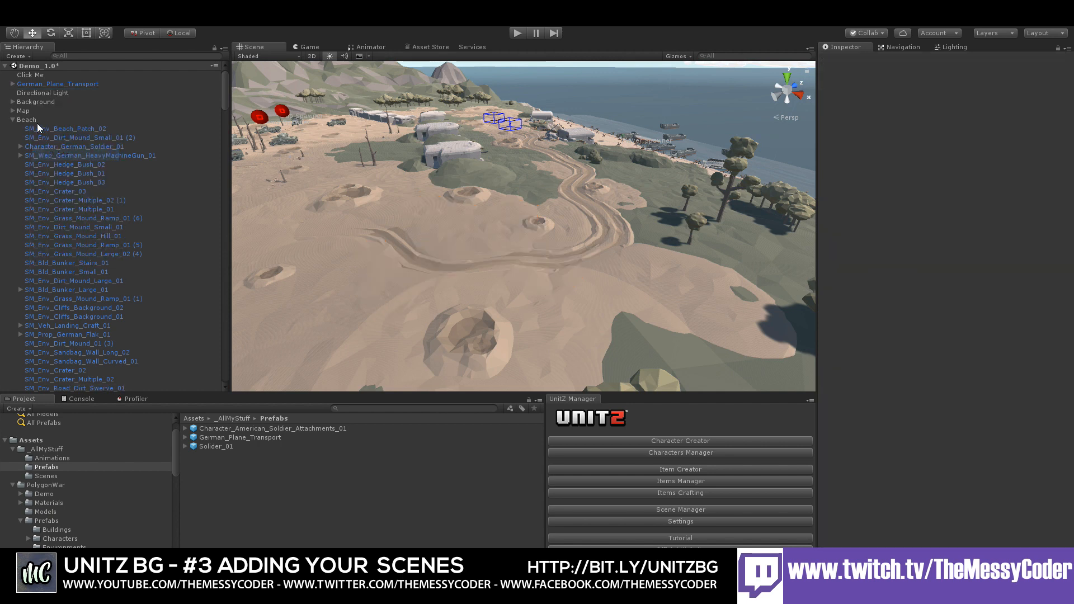
pyautogui.click(34, 85)
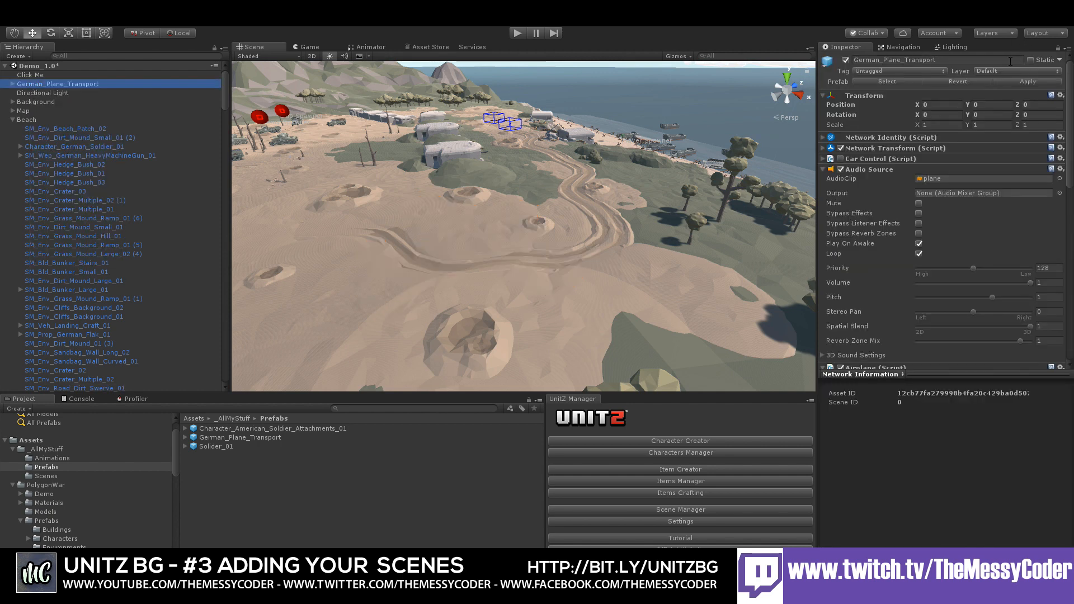
pyautogui.click(1014, 82)
pyautogui.rightClick(40, 84)
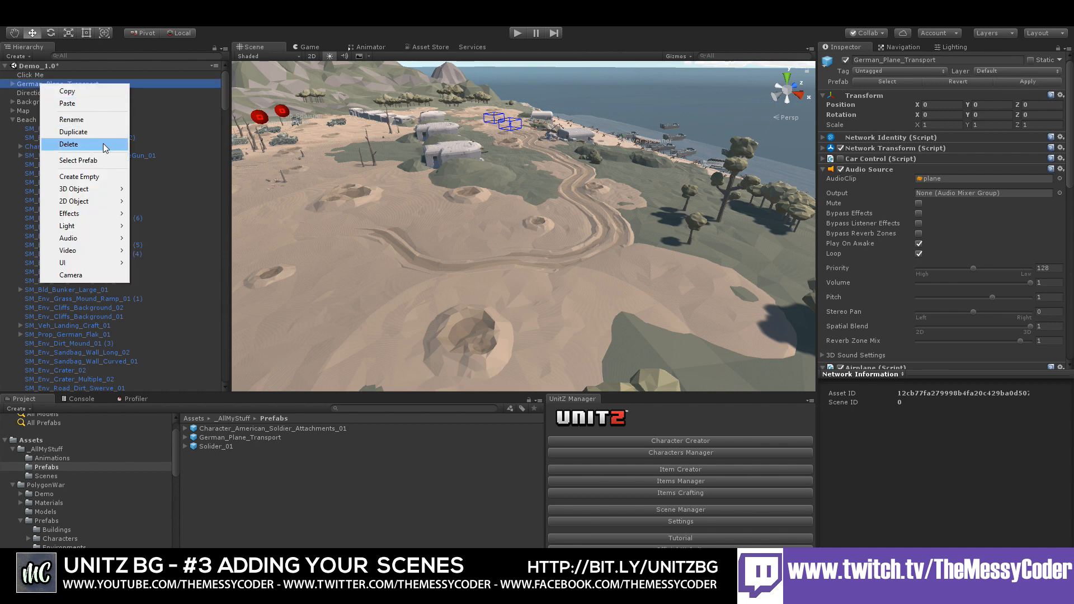
pyautogui.moveTo(1069, 181); pyautogui.dragTo(1052, 196)
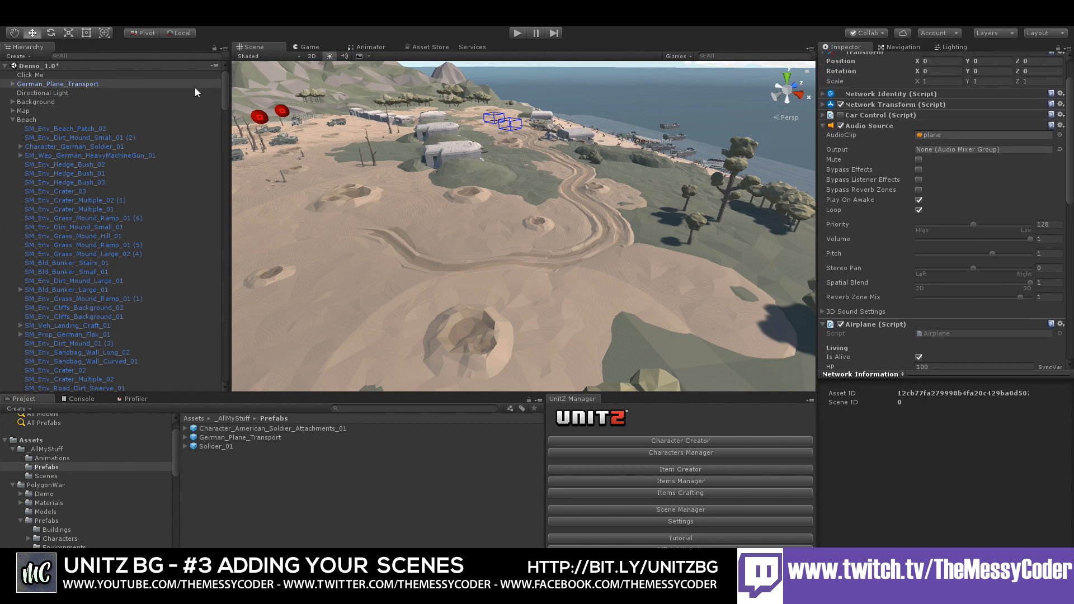
pyautogui.rightClick(66, 85)
pyautogui.click(90, 143)
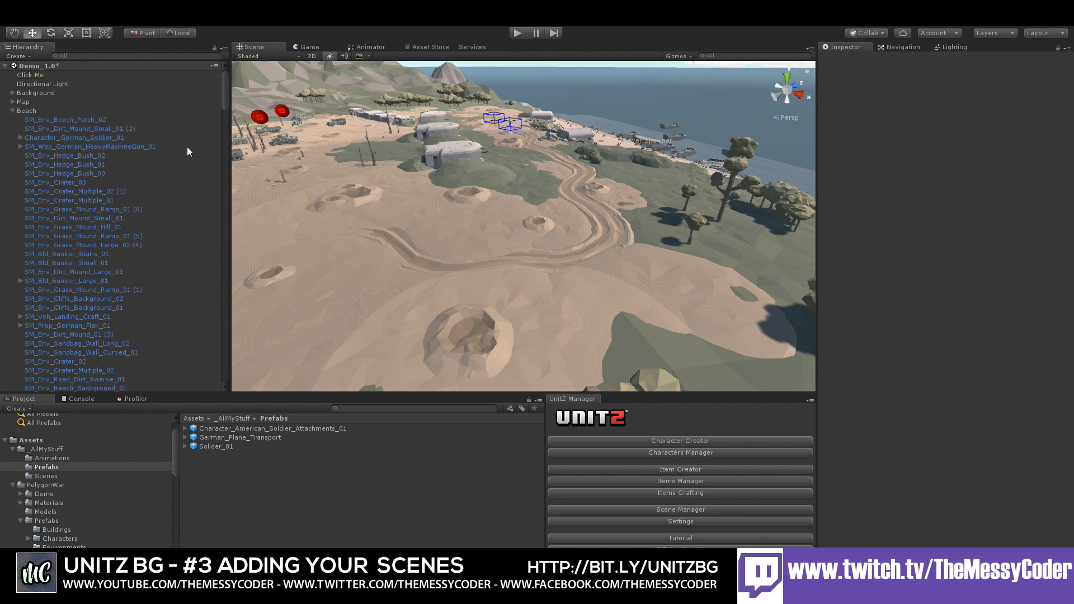
# Add a new scene entry in the UnitZ Scene Manager and set its Scene Name to Demo_1.0, copied from the scene asset
pyautogui.click(671, 510)
pyautogui.scroll(-2, 1040, 405)
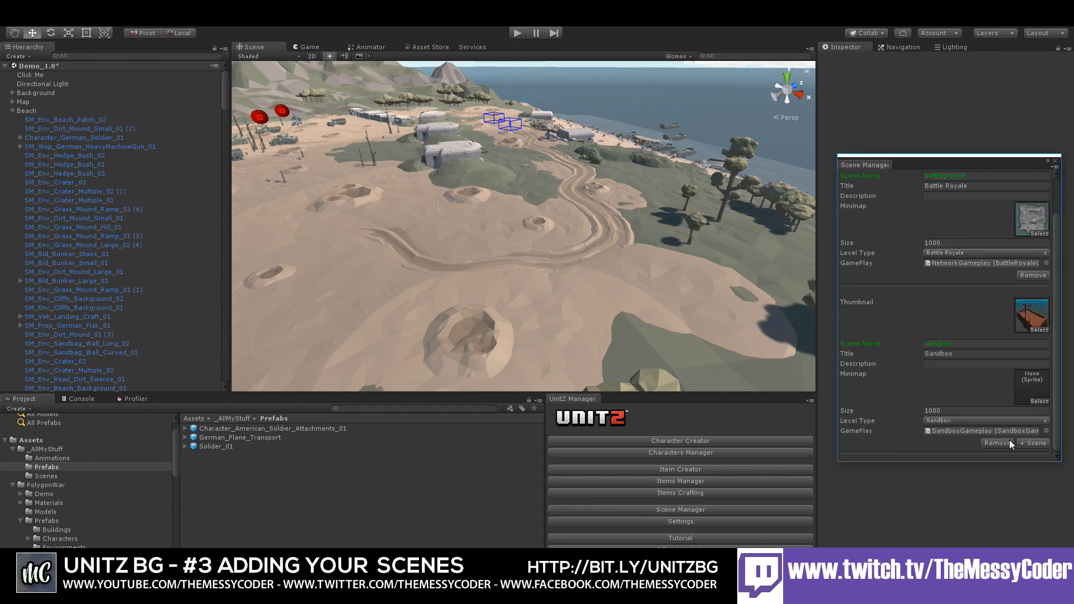
pyautogui.scroll(-6, 1001, 421)
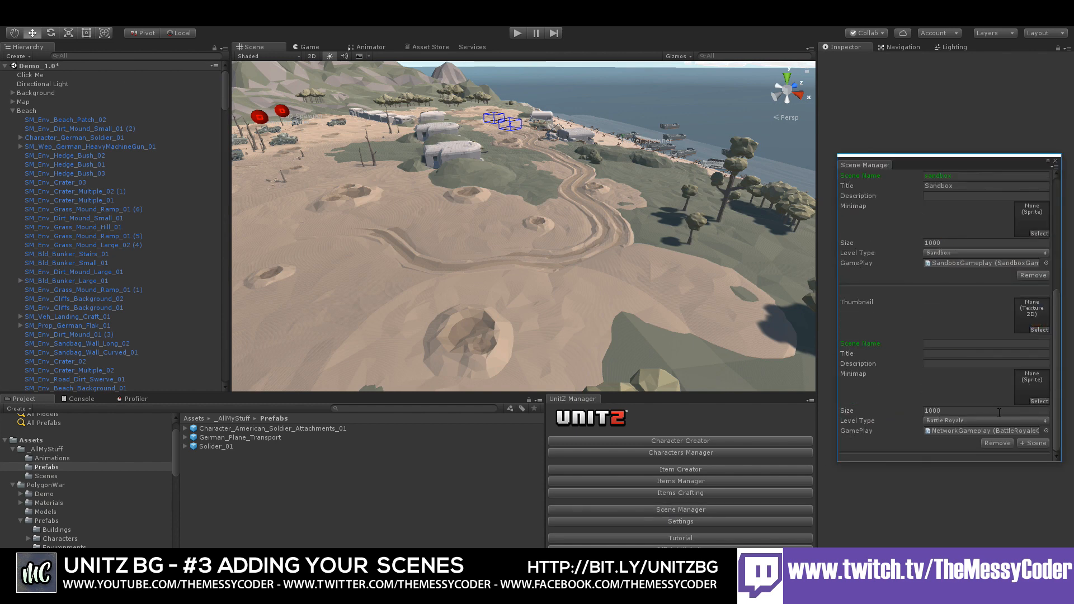
pyautogui.click(945, 344)
pyautogui.scroll(-3, 49, 523)
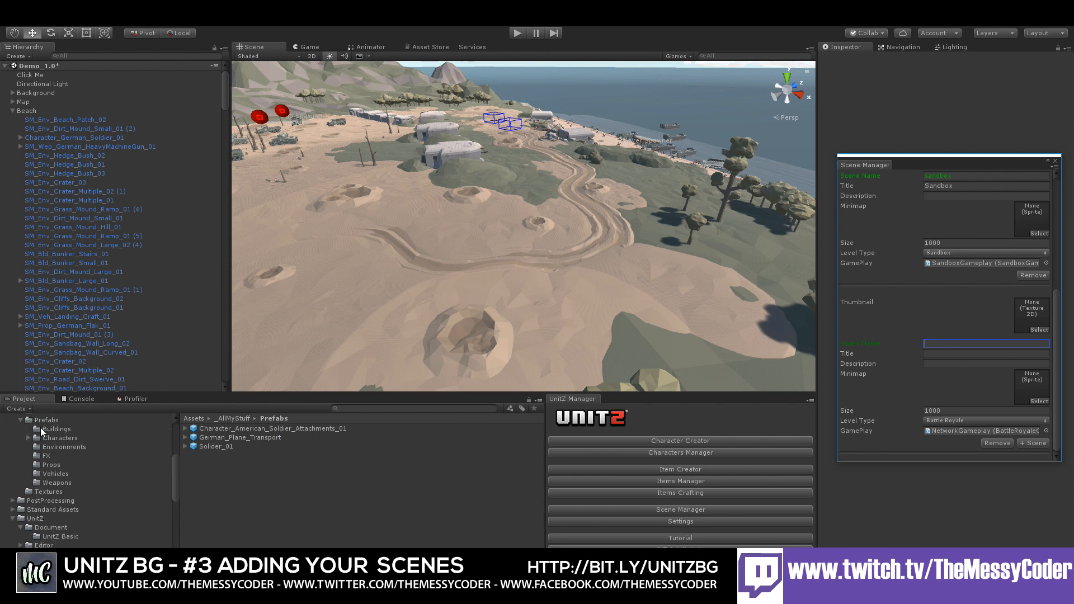
pyautogui.scroll(3, 41, 431)
pyautogui.click(38, 460)
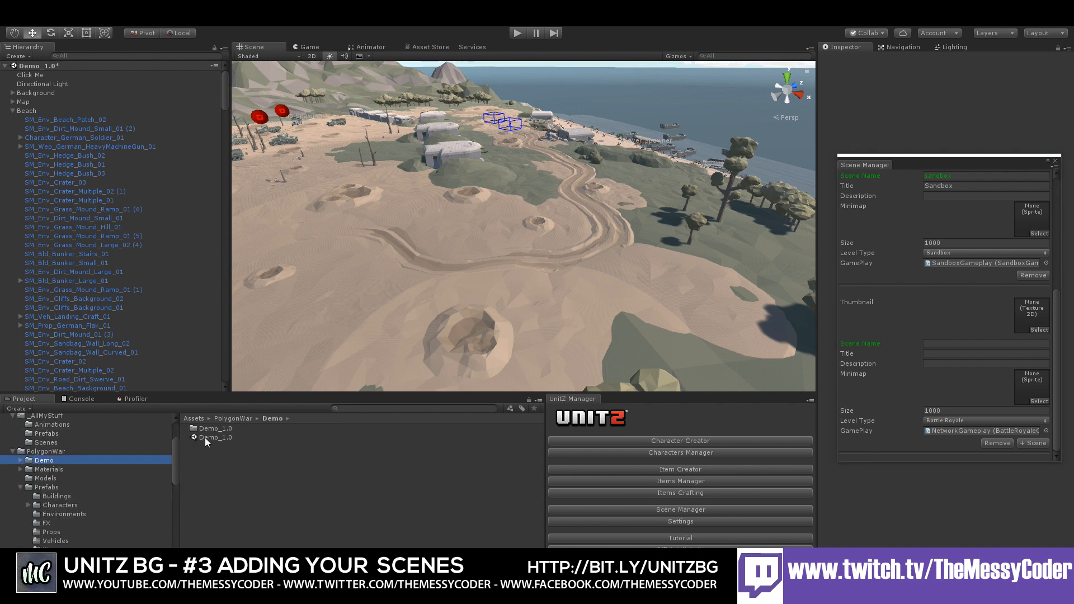
pyautogui.click(210, 438)
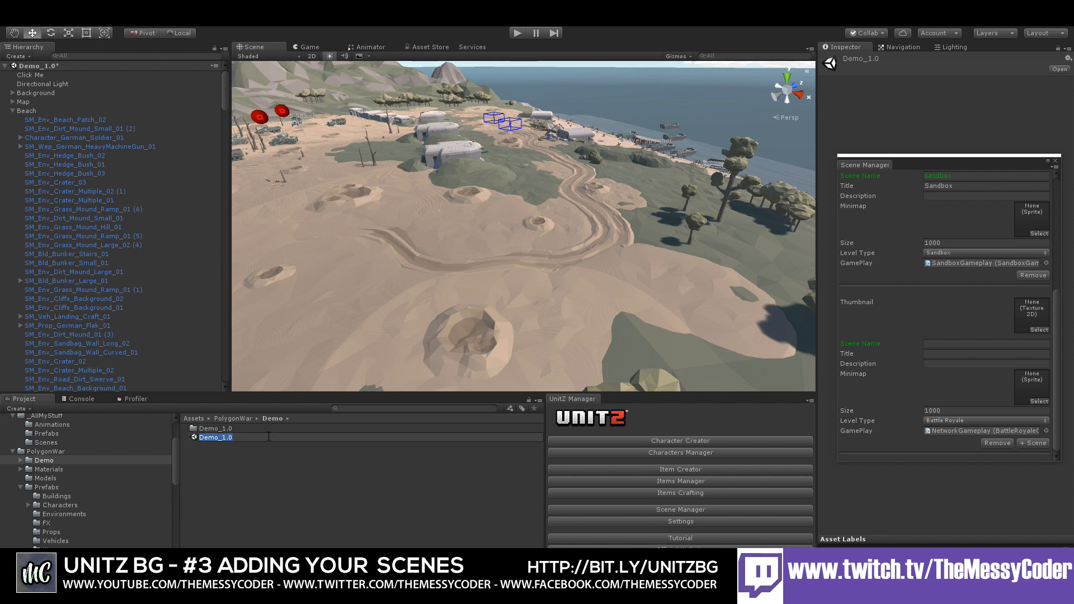
pyautogui.moveTo(268, 436); pyautogui.dragTo(940, 344)
# Title the new scene entry "Normandy Landings" and describe it as "WW2 Normandy Beach Landings"
pyautogui.click(939, 354)
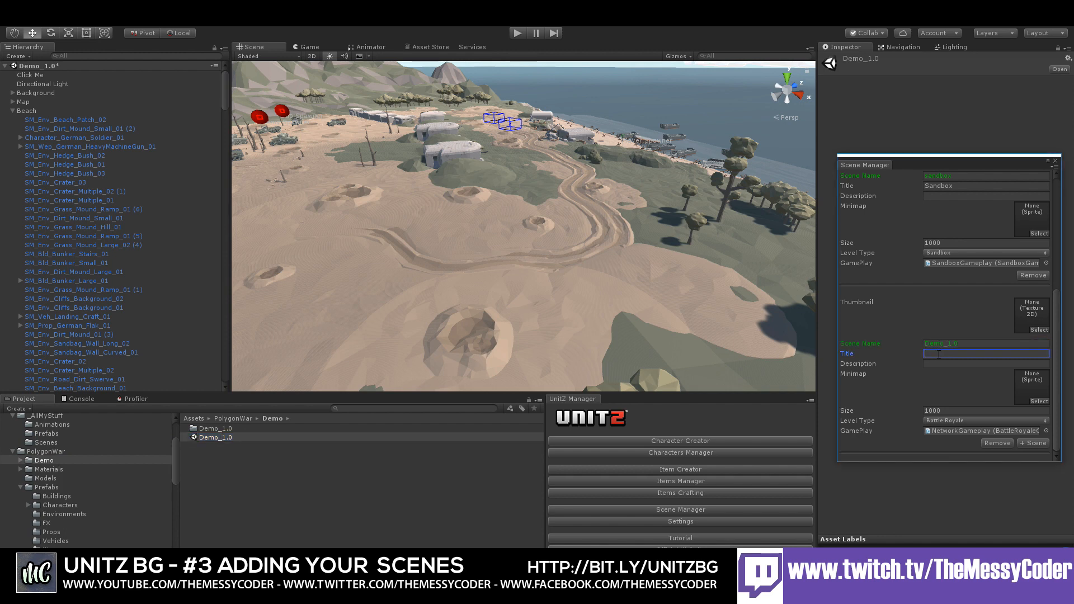
pyautogui.write('Normandy Landings')
pyautogui.press('Tab')
pyautogui.write('WW')
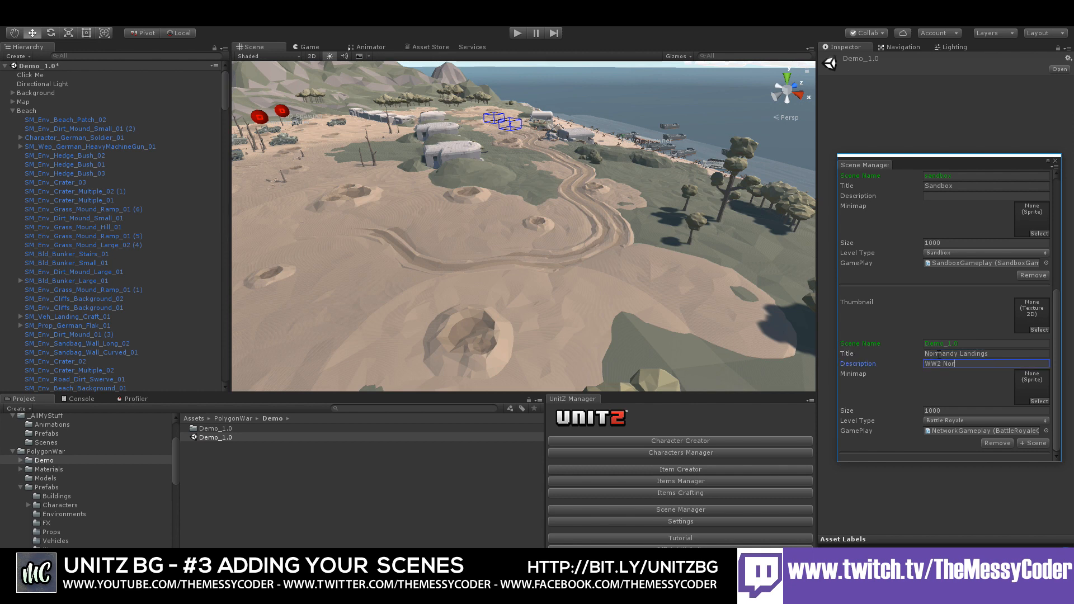
pyautogui.write('2 Normandy Beach Landings')
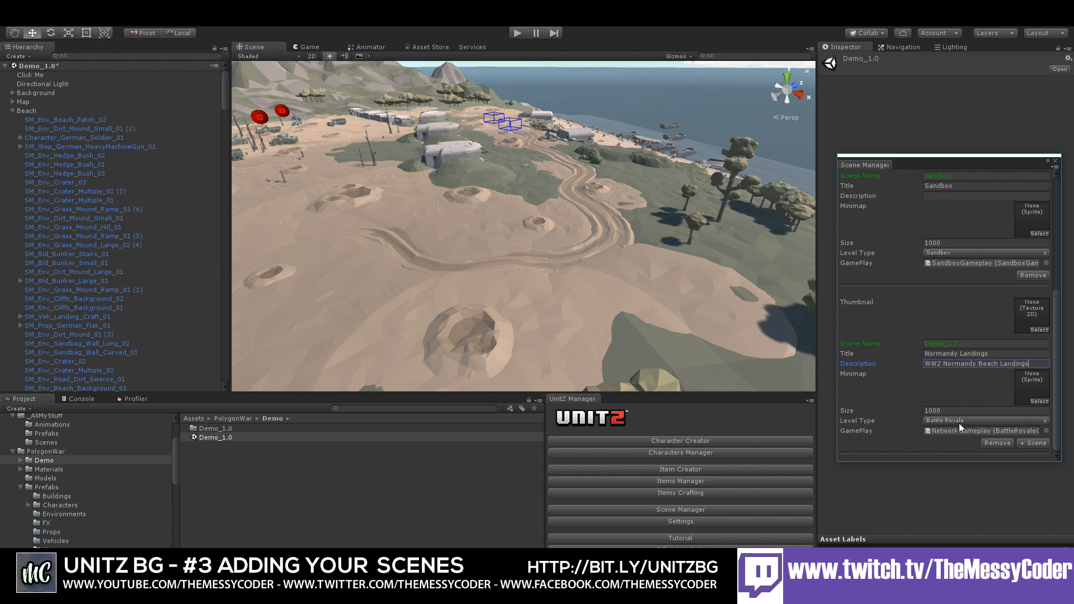
# Set the Normandy Landings entry's thumbnail to the battleground texture
pyautogui.click(1039, 330)
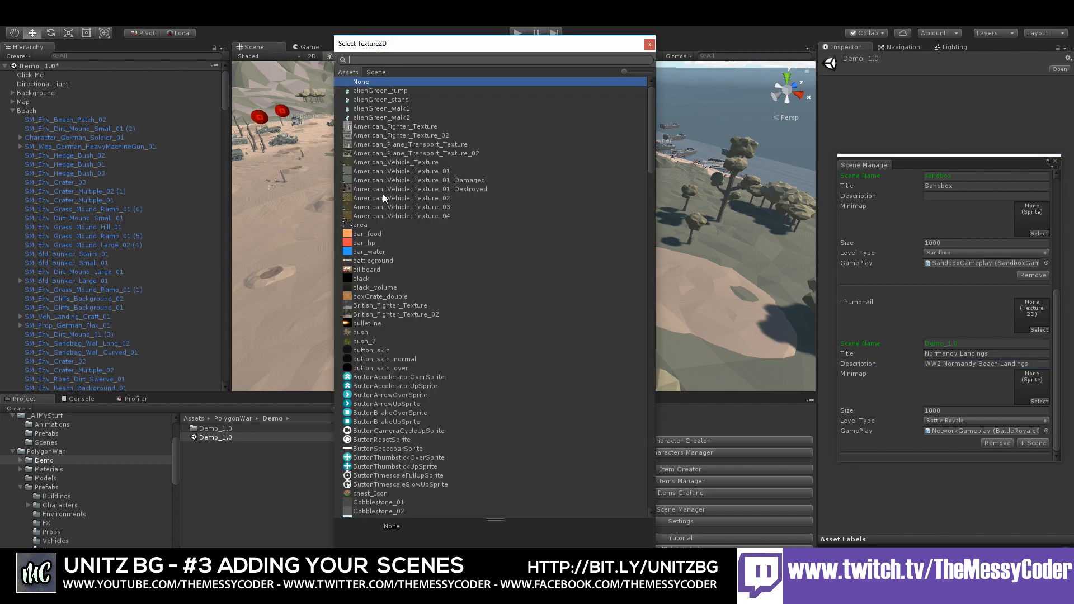
pyautogui.scroll(-10, 424, 370)
pyautogui.scroll(-6, 405, 372)
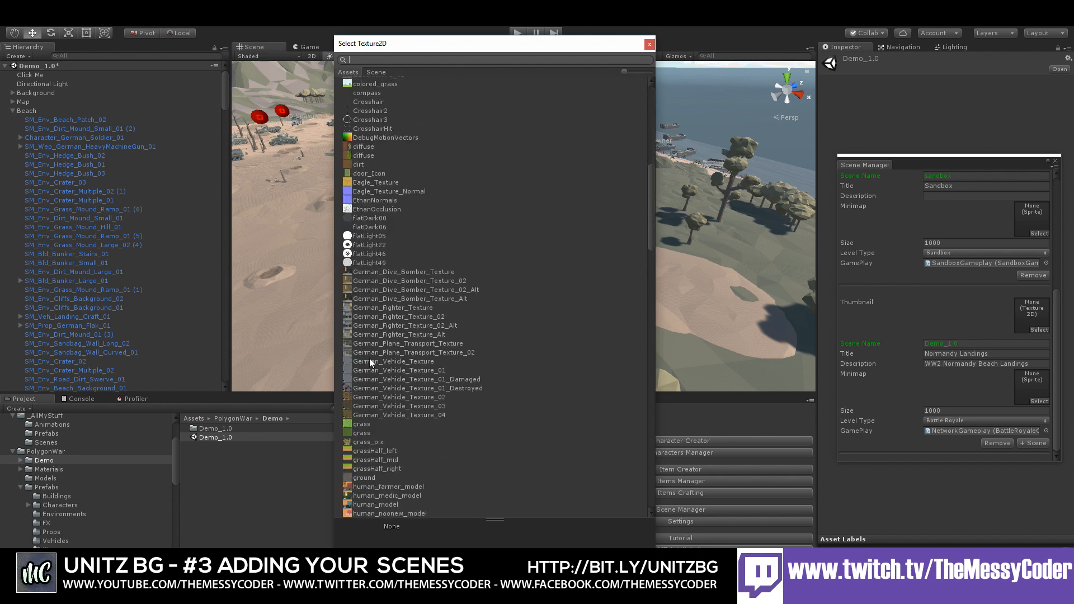
pyautogui.scroll(15, 376, 415)
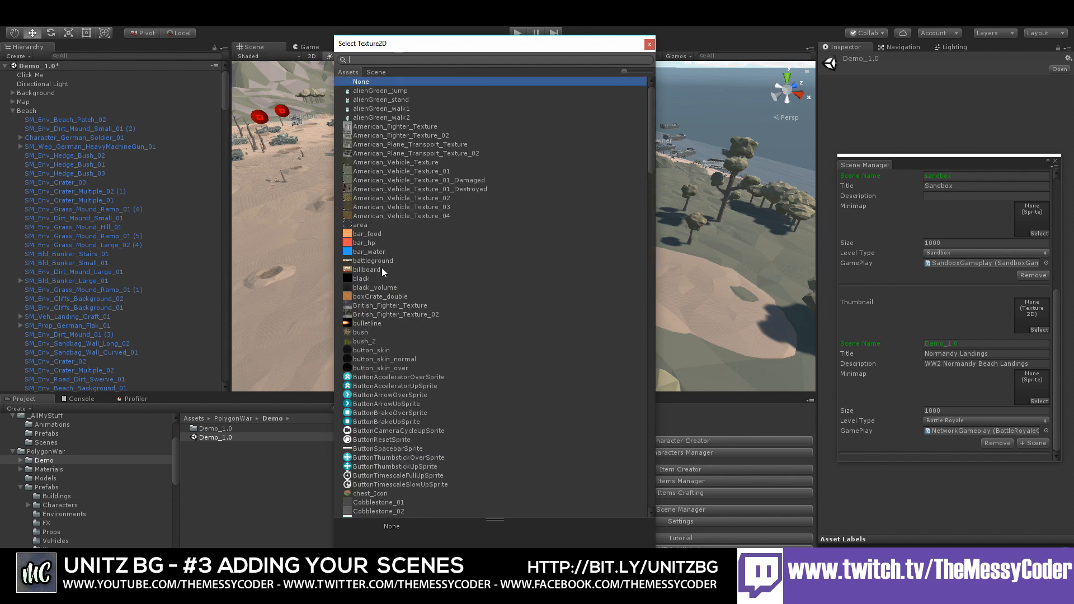
pyautogui.click(364, 269)
pyautogui.click(362, 262)
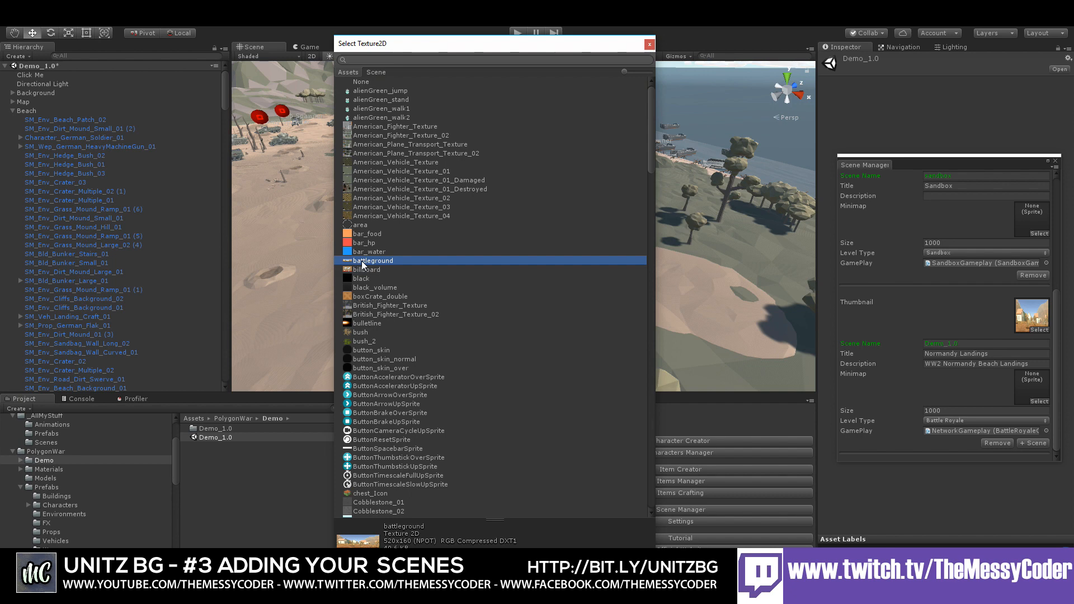
pyautogui.doubleClick(361, 260)
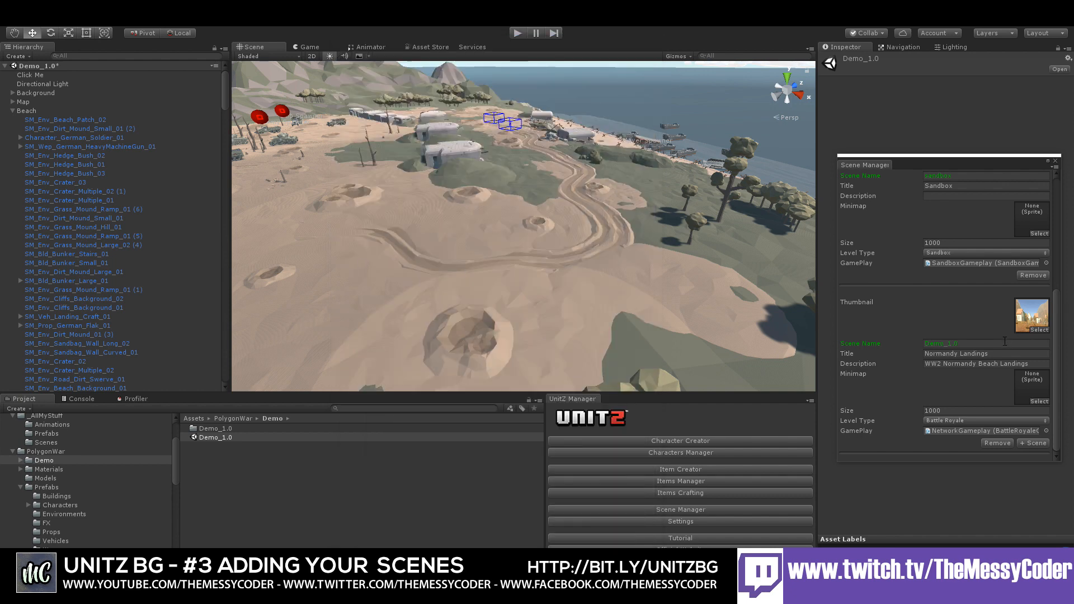
# Set the Normandy Landings entry's minimap to the map sprite from the _AllMyStuff folder
pyautogui.click(1037, 401)
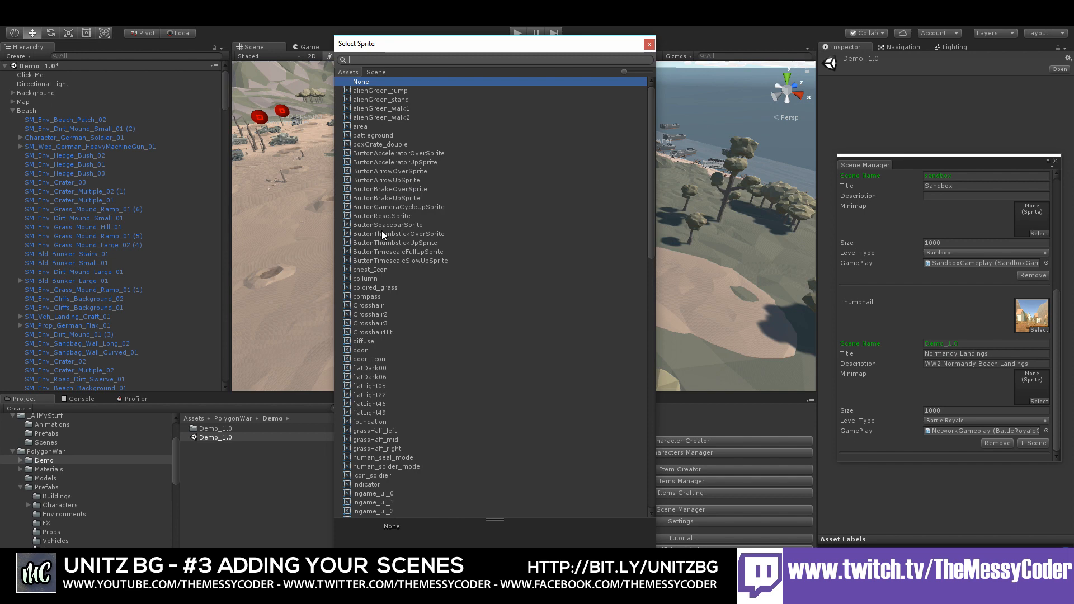
pyautogui.write('map')
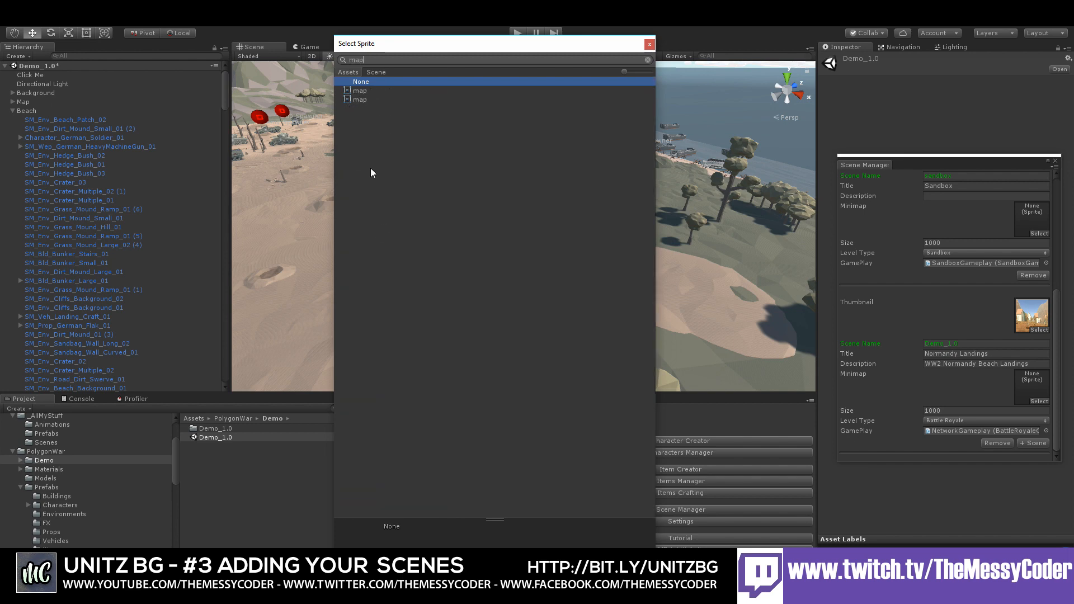
pyautogui.click(360, 91)
pyautogui.click(361, 99)
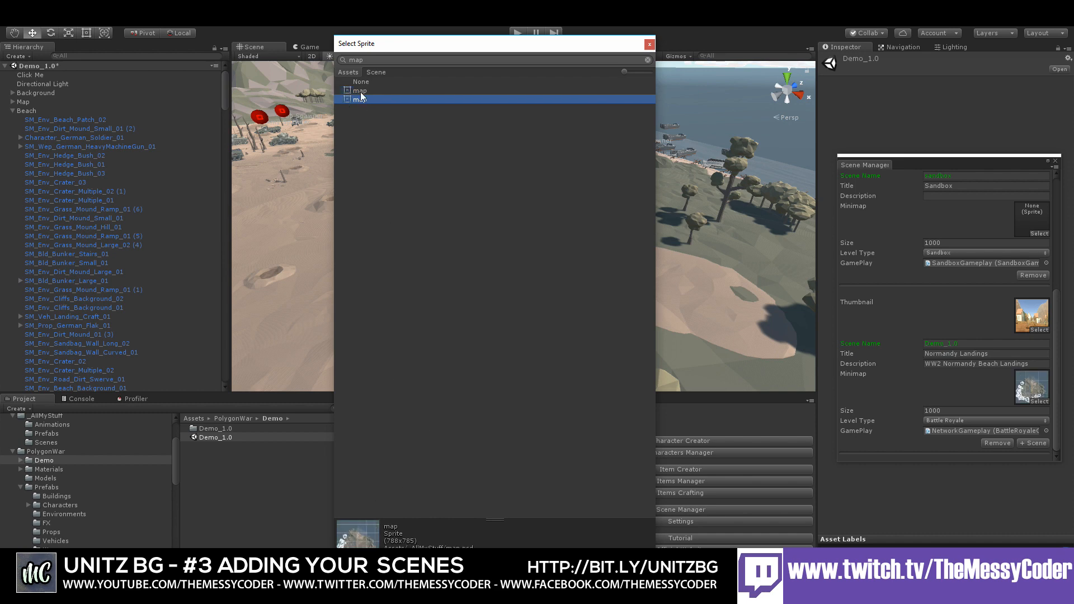
pyautogui.doubleClick(361, 100)
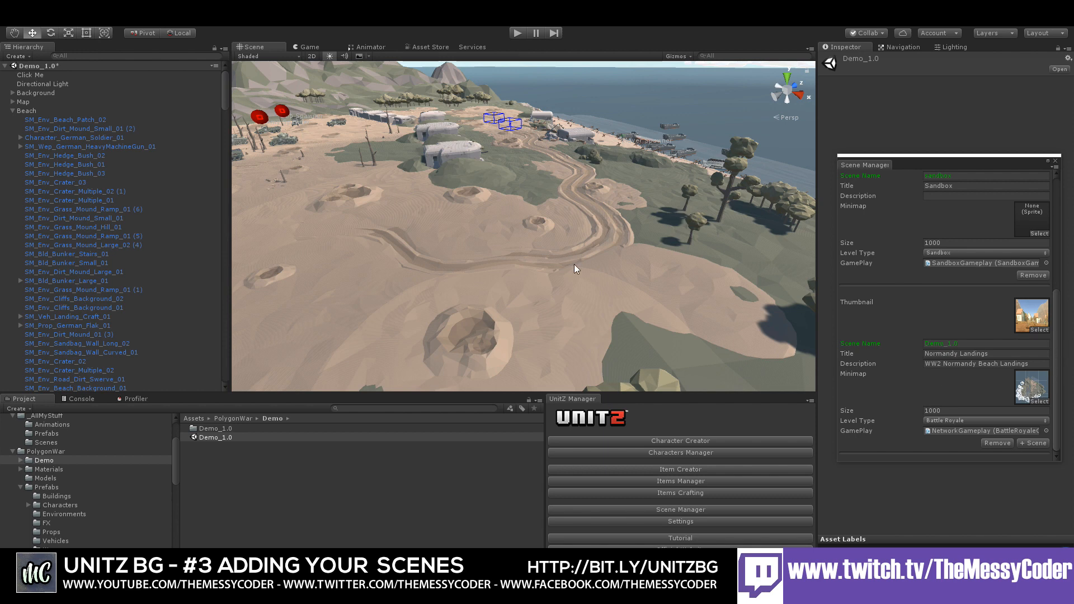
# Close the Scene Manager and add the German_Plane_Transport prefab to the registered objects in the UnitZ settings
pyautogui.moveTo(624, 182); pyautogui.dragTo(613, 182, button='right')
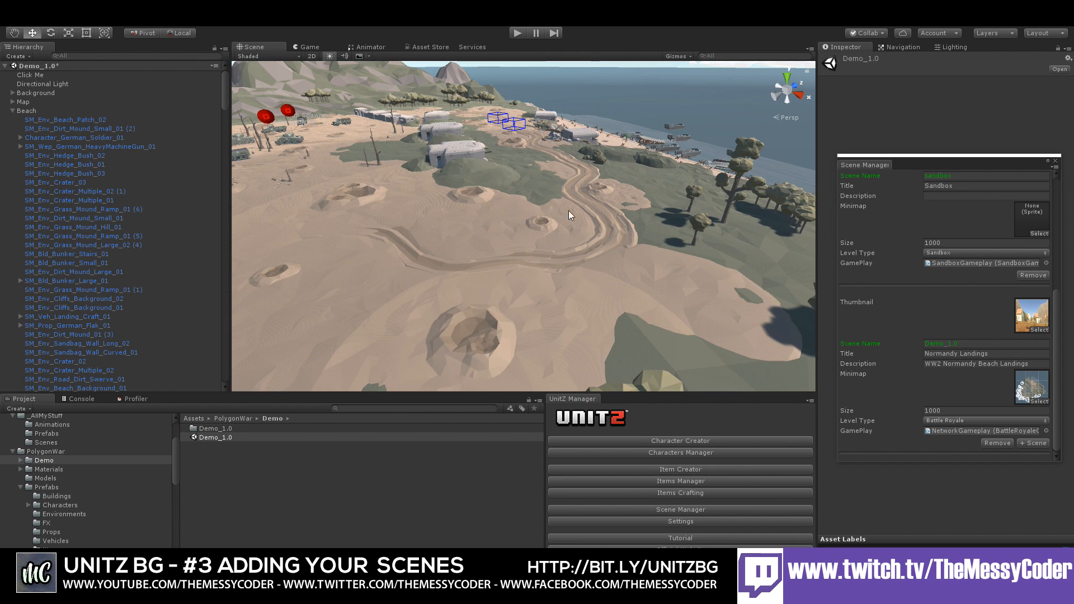
pyautogui.click(1056, 162)
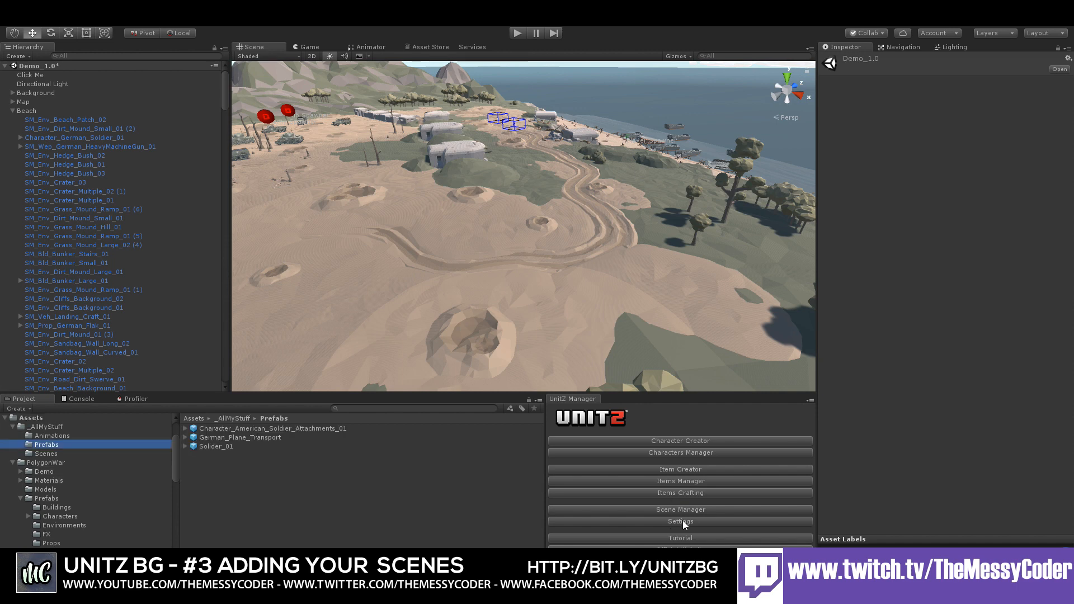
pyautogui.click(683, 521)
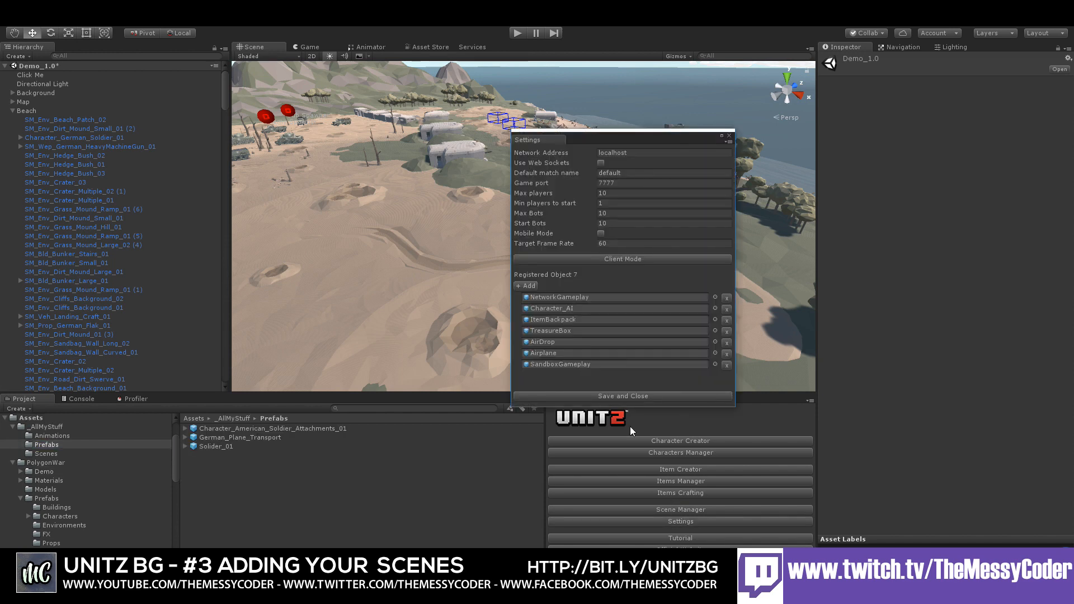
pyautogui.click(528, 286)
pyautogui.moveTo(215, 442); pyautogui.dragTo(591, 376)
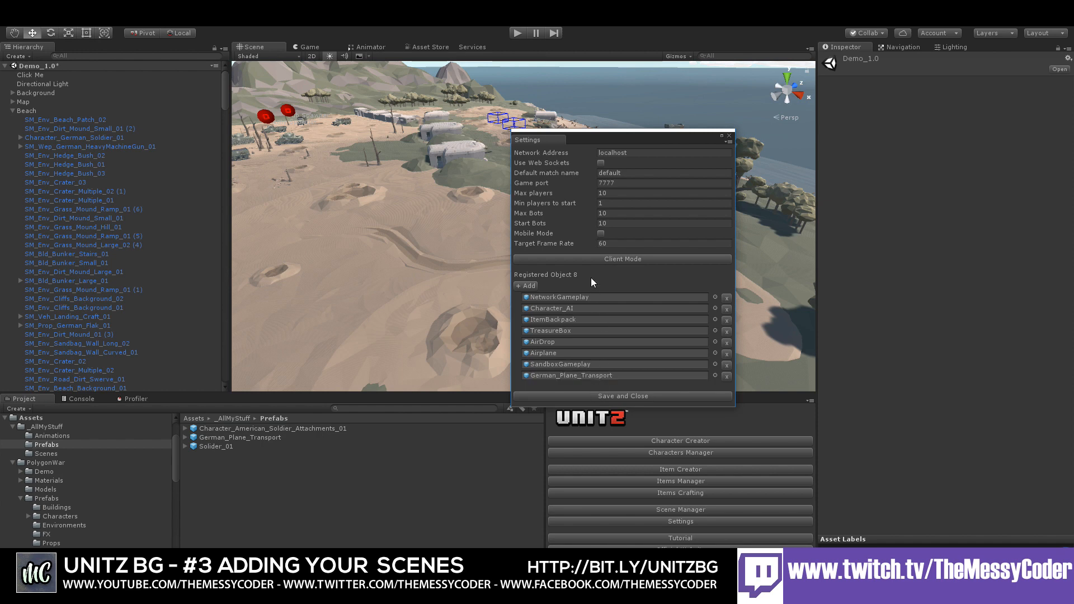
# Locate the NetworkGameplay prefab from the registered objects, set Max Bots and Start Bots to 30, and save the UnitZ settings
pyautogui.click(579, 301)
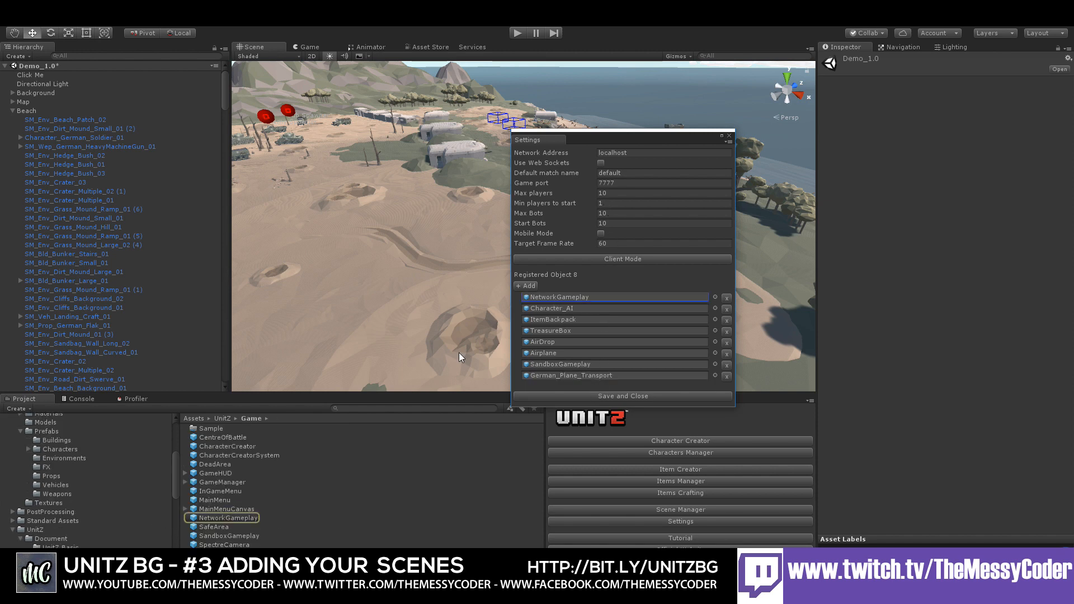
pyautogui.click(621, 213)
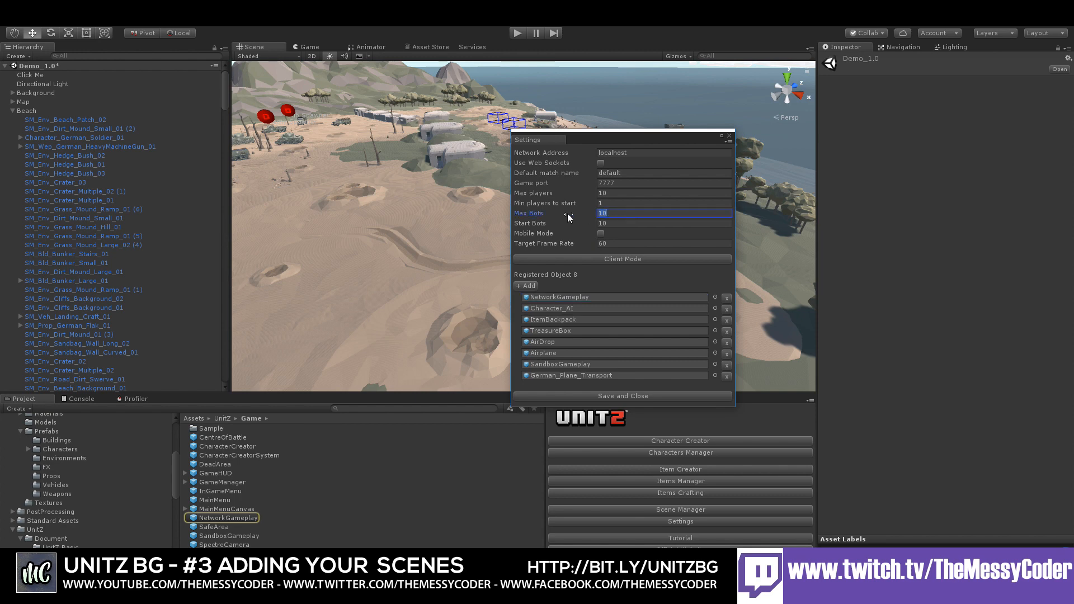
pyautogui.write('30')
pyautogui.click(572, 223)
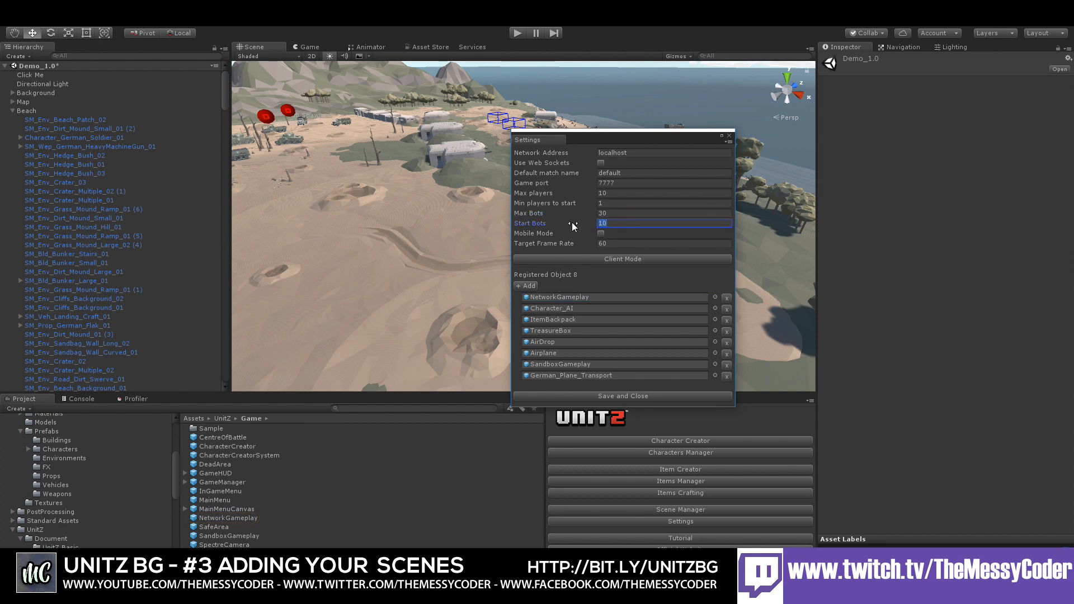
pyautogui.click(554, 398)
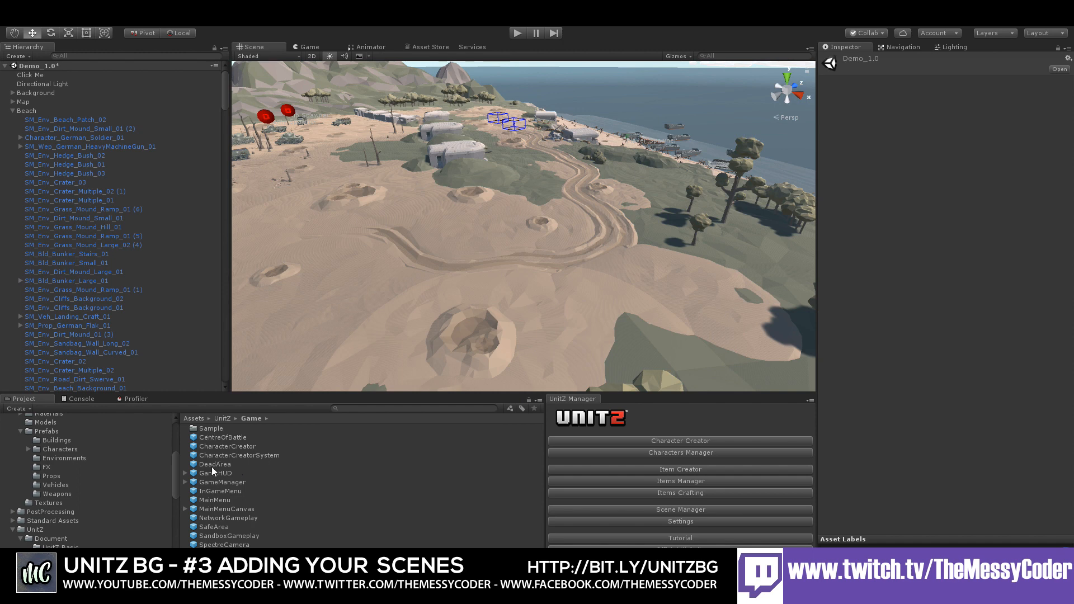
# On the NetworkGameplay prefab, set Airplane Object to the German_Plane_Transport prefab and Countdown To Plane to 5
pyautogui.click(221, 518)
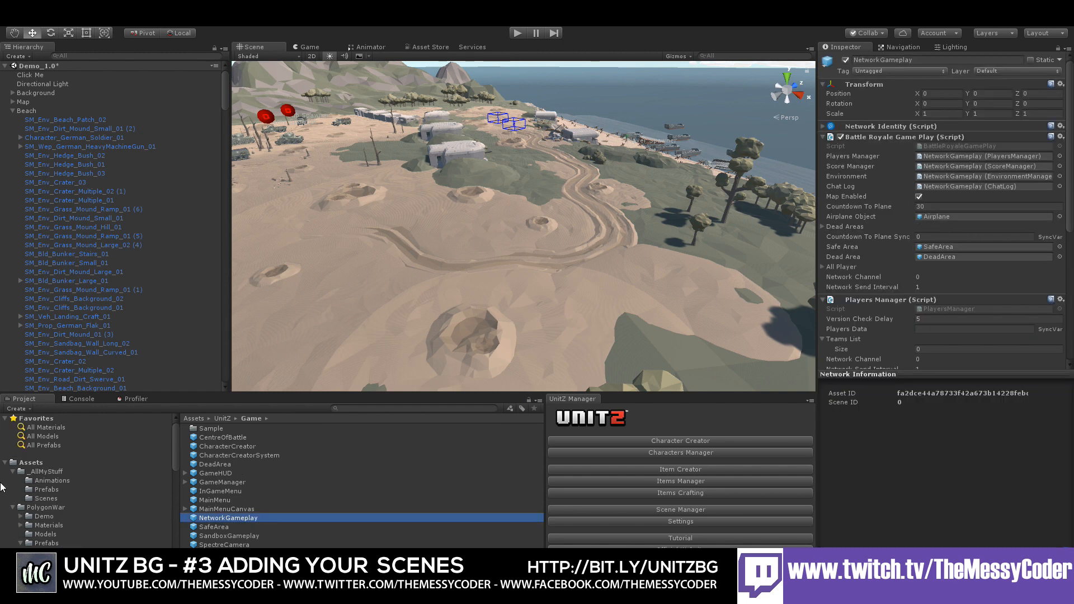
pyautogui.click(46, 491)
pyautogui.moveTo(227, 440); pyautogui.dragTo(851, 303)
pyautogui.moveTo(901, 236); pyautogui.dragTo(943, 220)
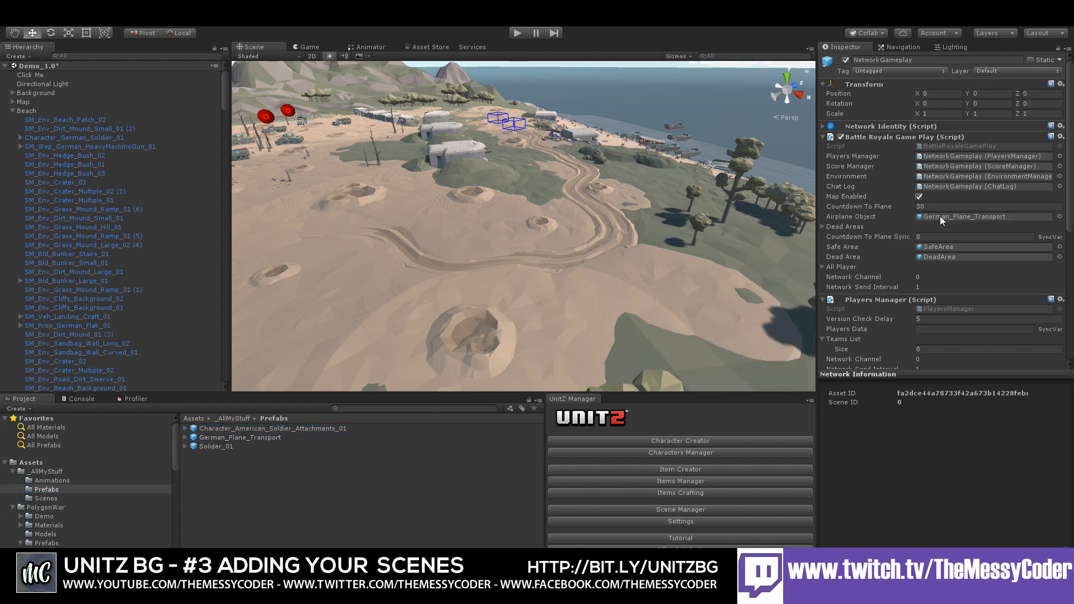
pyautogui.click(942, 221)
pyautogui.click(888, 207)
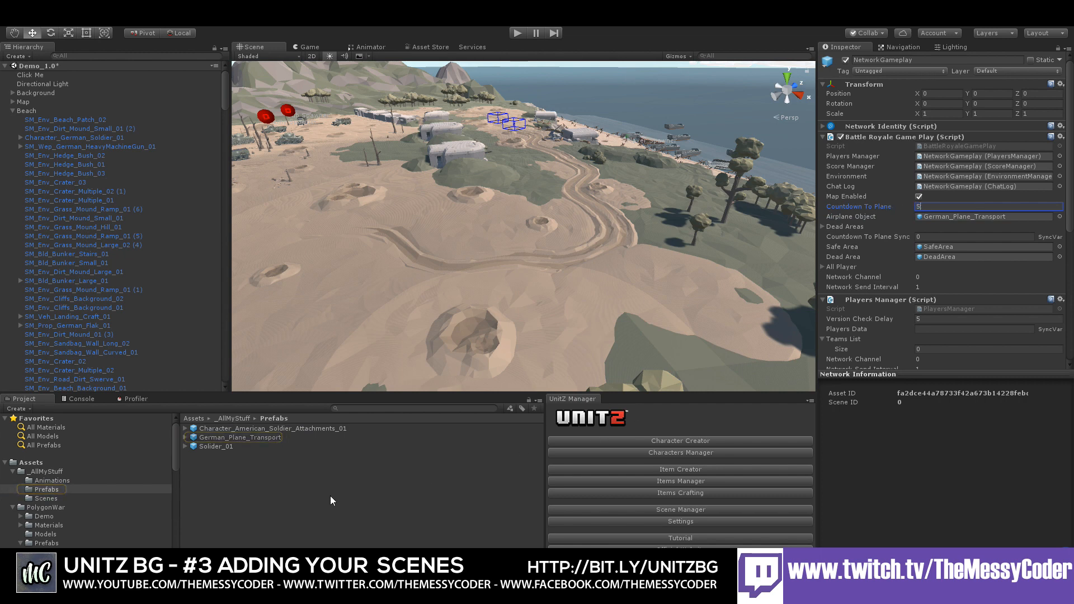
pyautogui.click(348, 480)
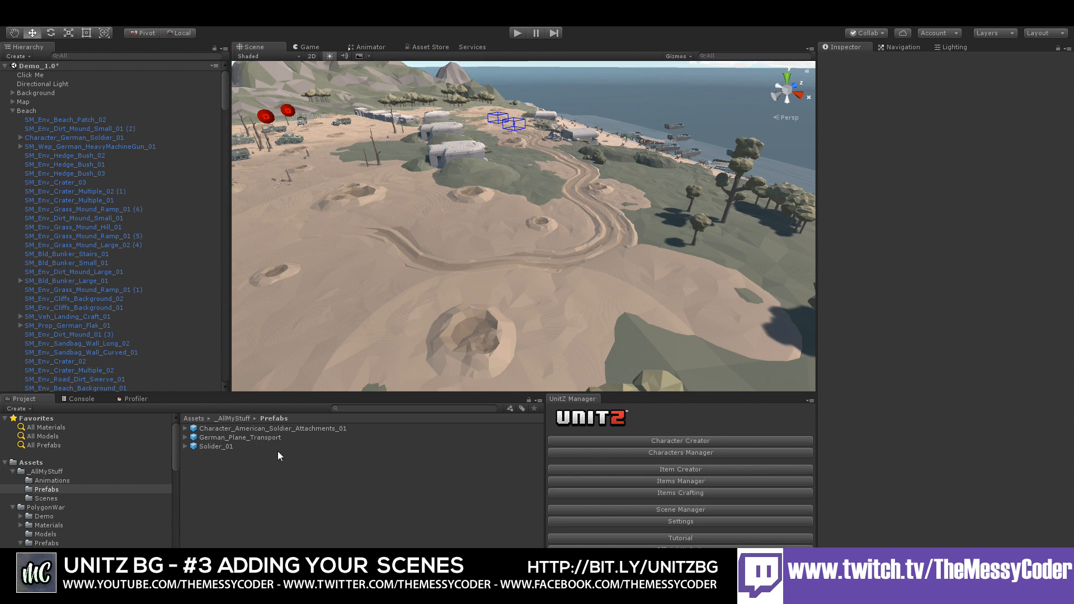
# Open the mainmenu scene from the UnitZ folder and run the game in the editor
pyautogui.scroll(-5, 71, 514)
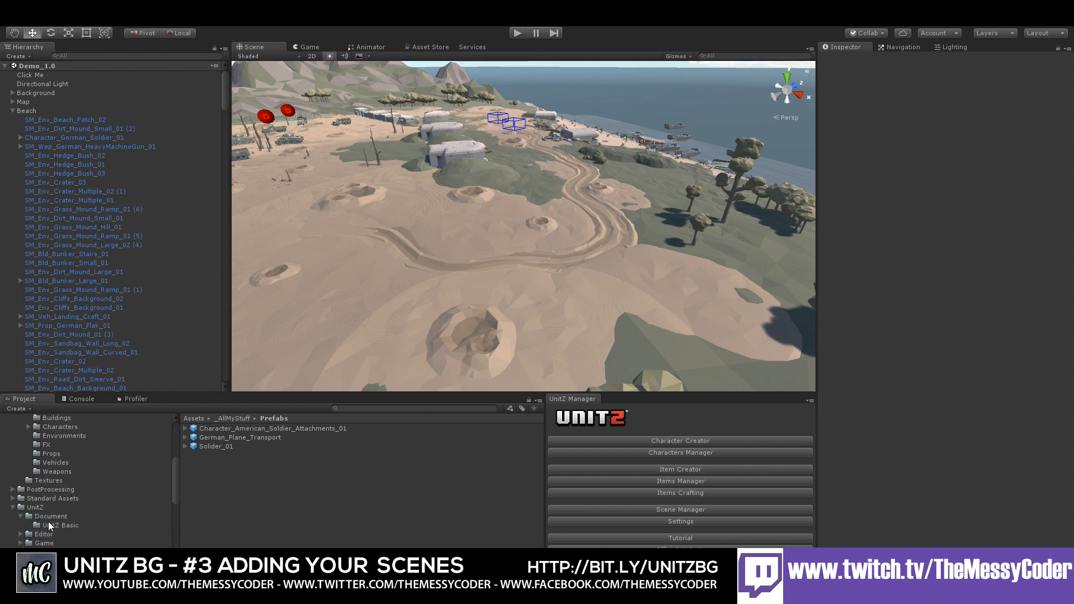
pyautogui.click(34, 508)
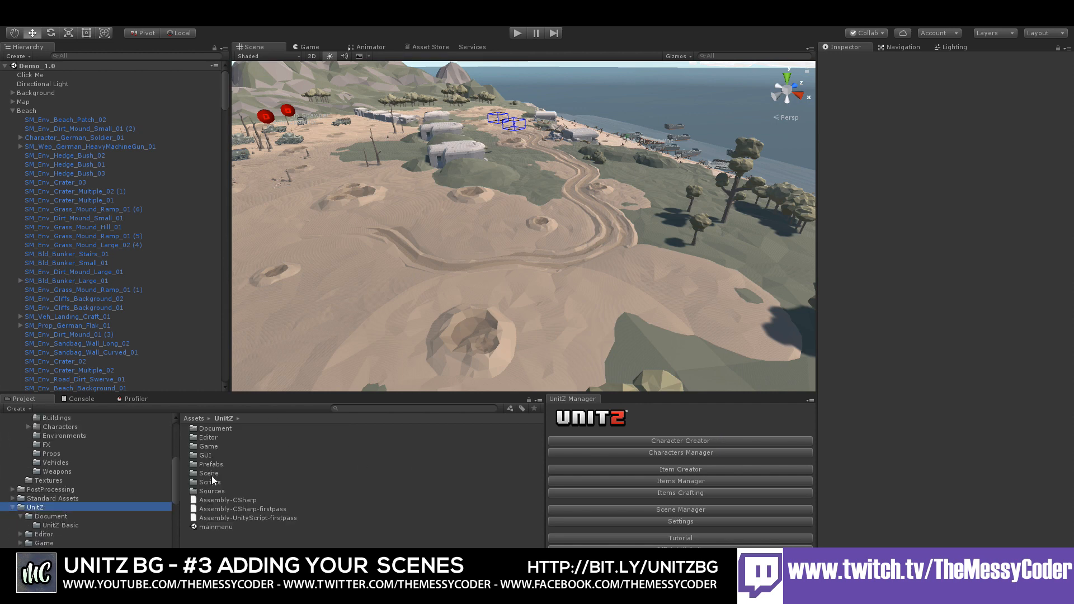
pyautogui.doubleClick(213, 526)
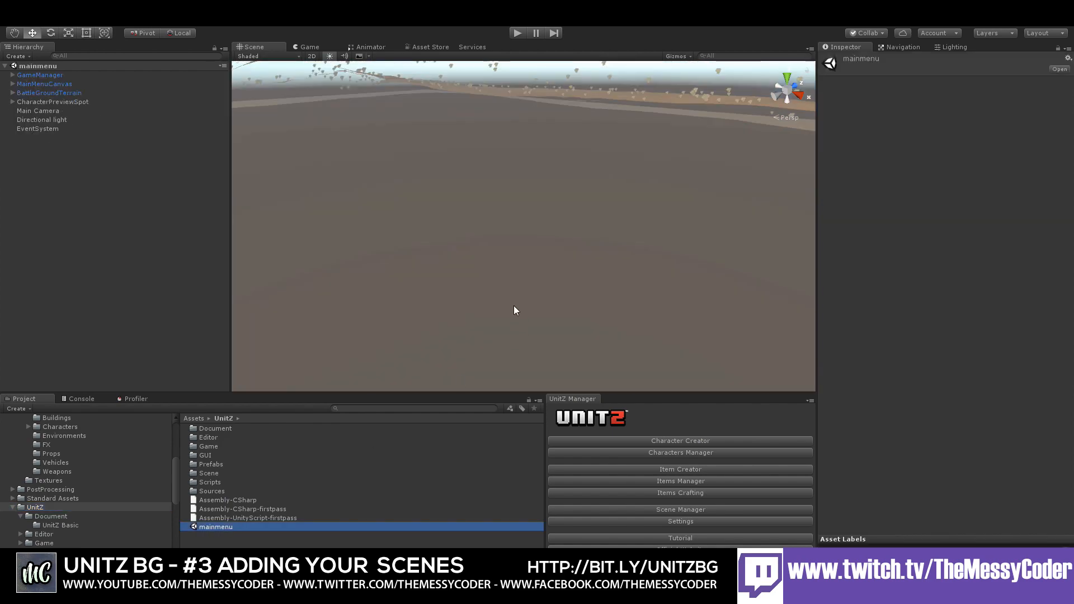
pyautogui.click(518, 33)
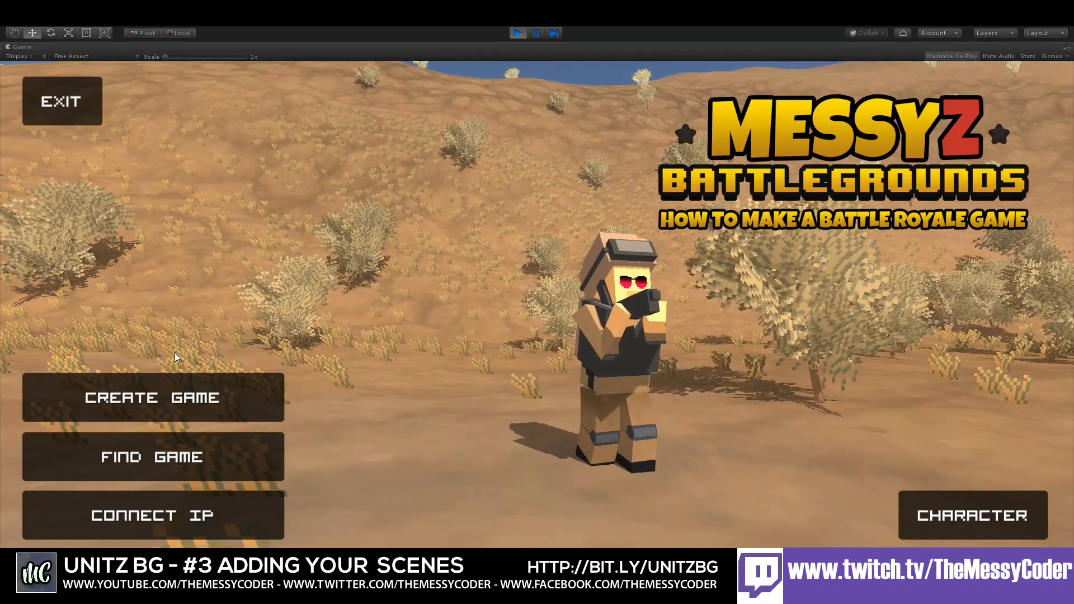
# Create a LAN game on the Normandy Landings level and start the match from the lobby
pyautogui.click(177, 383)
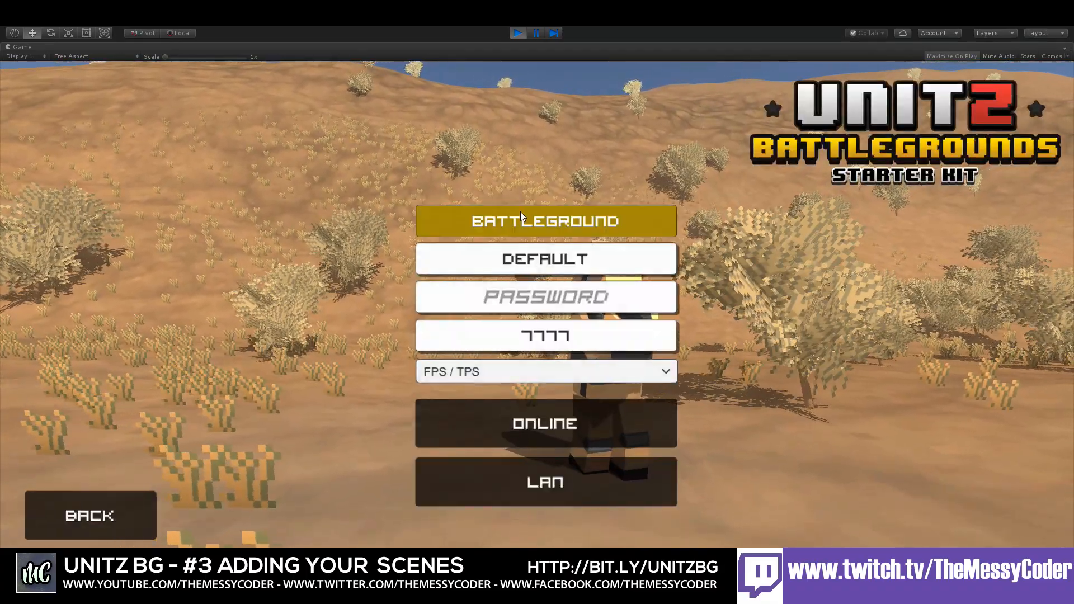
pyautogui.click(521, 216)
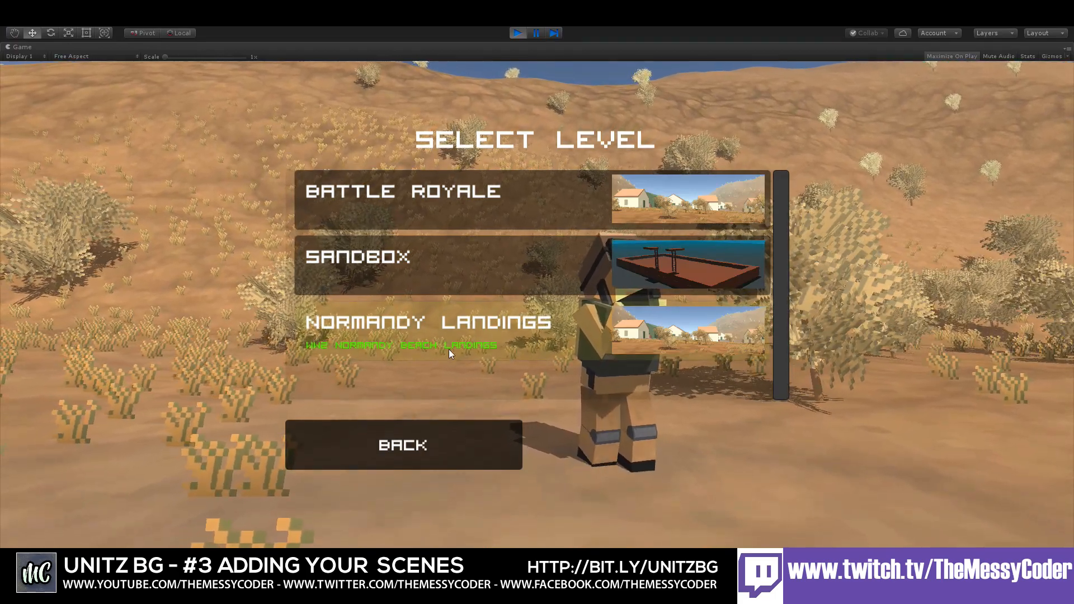
pyautogui.click(485, 331)
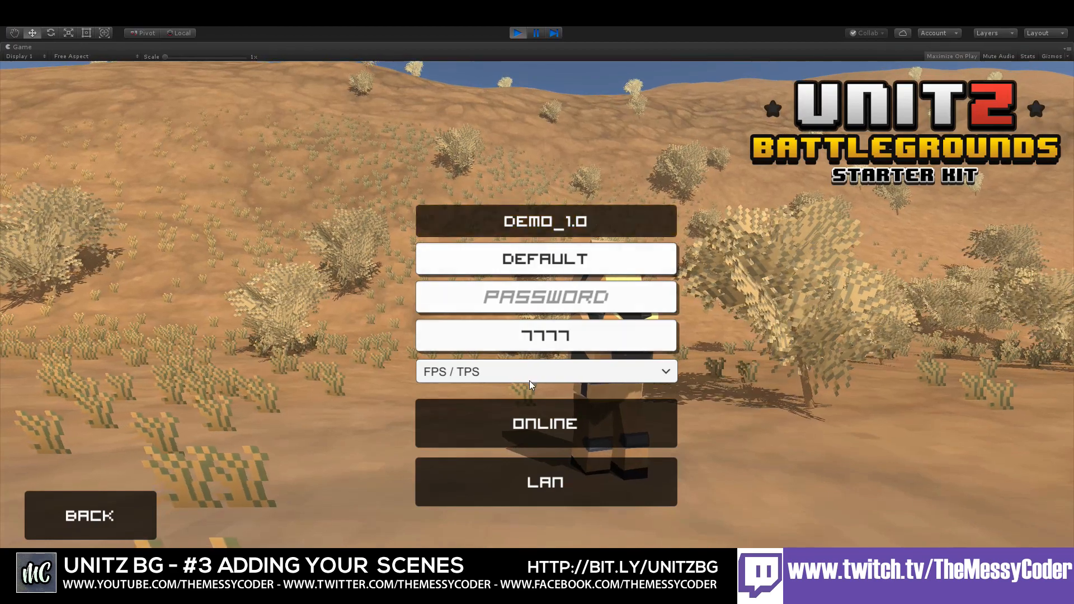
pyautogui.click(531, 485)
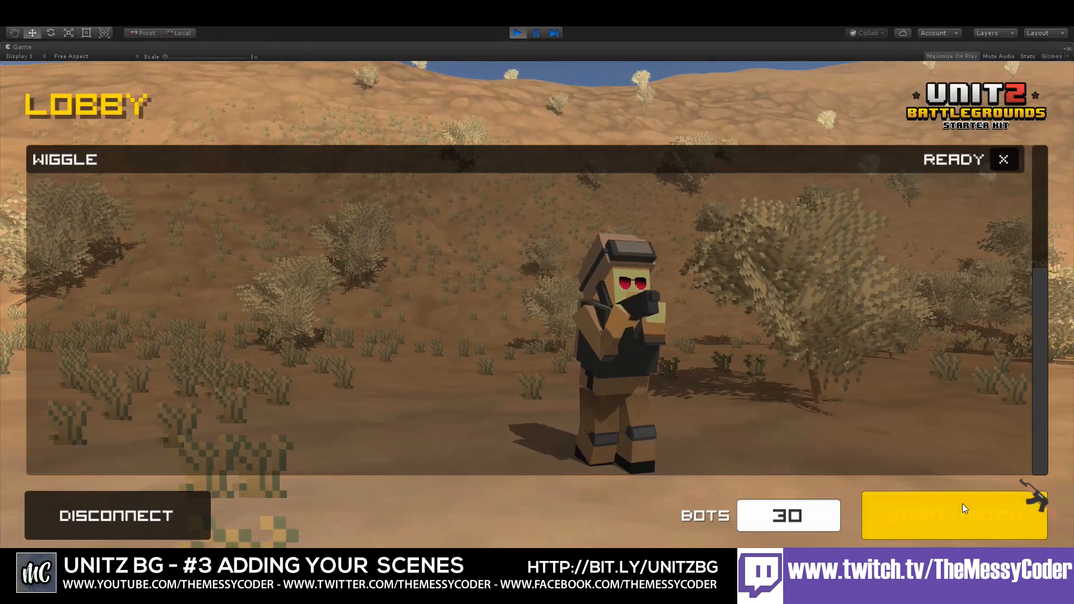
pyautogui.click(928, 508)
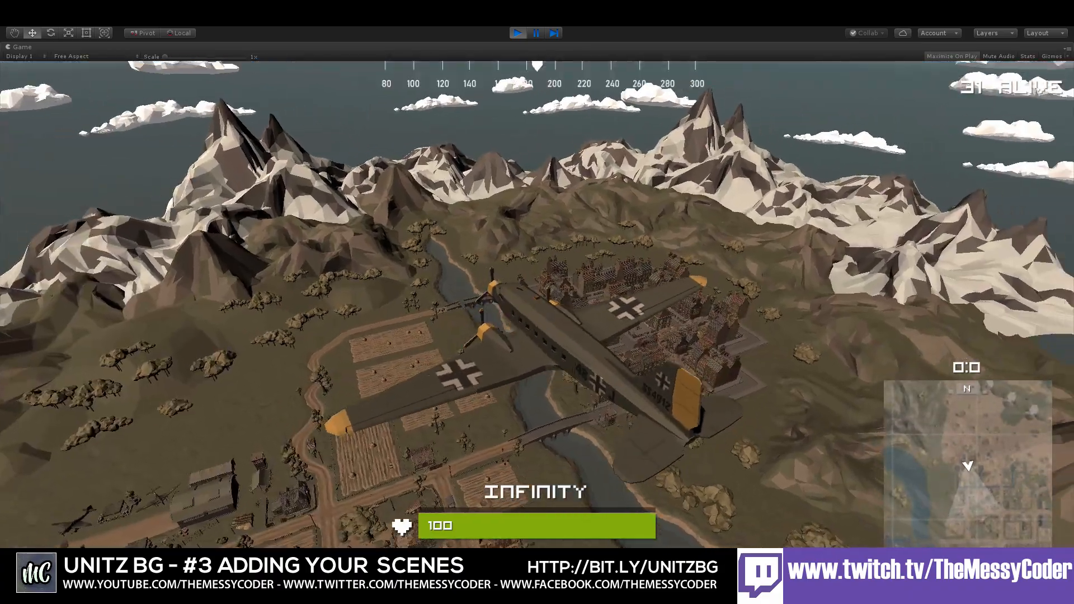
# Jump out of the German transport plane, land on the Normandy map and walk across the terrain
pyautogui.press('f')
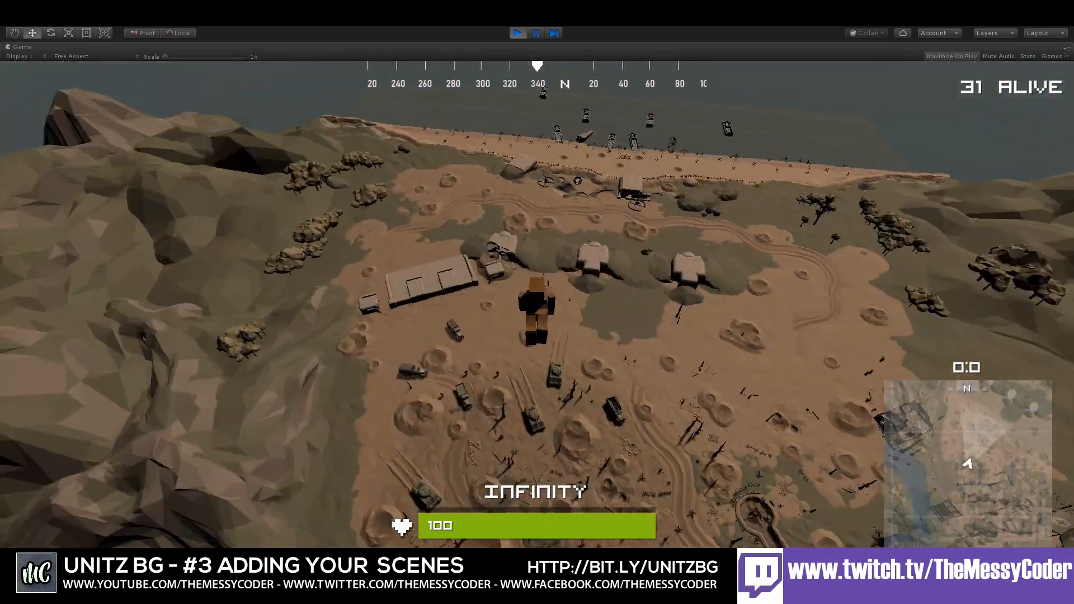
pyautogui.press('f')
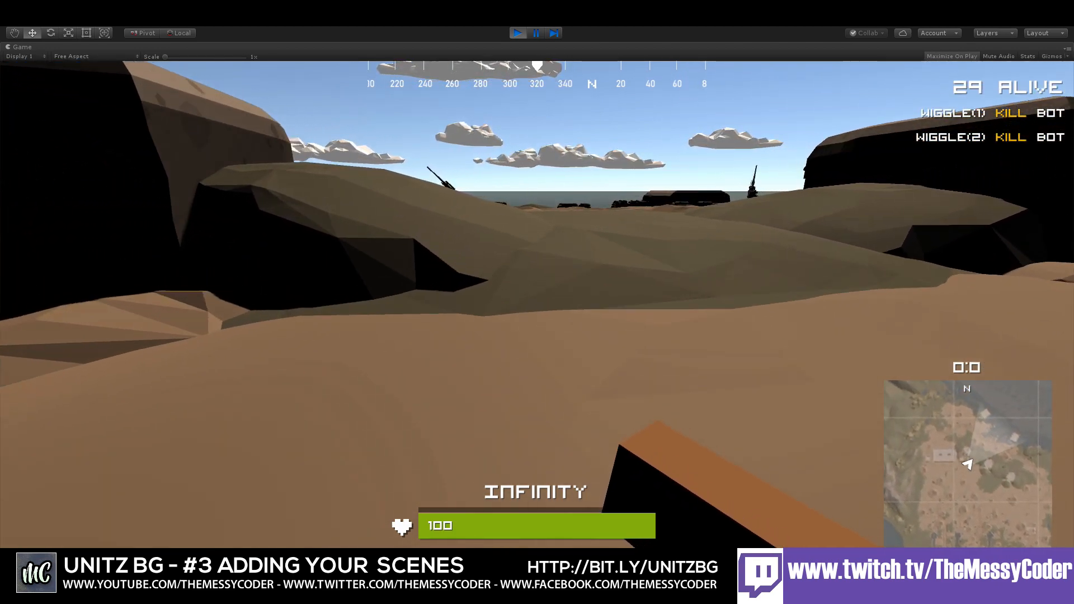
pyautogui.press('w')
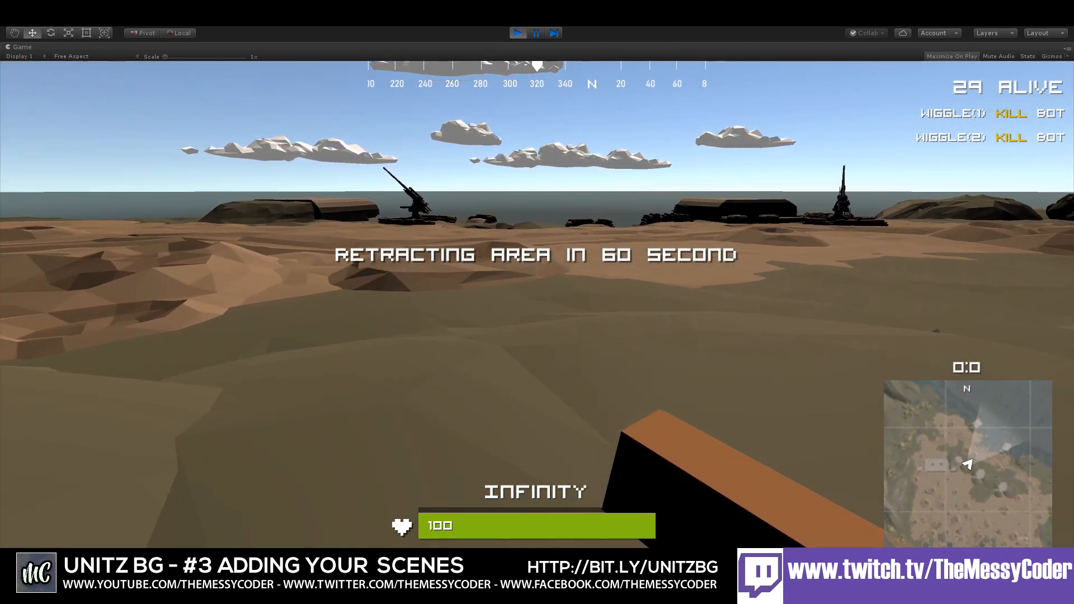
pyautogui.press('w')
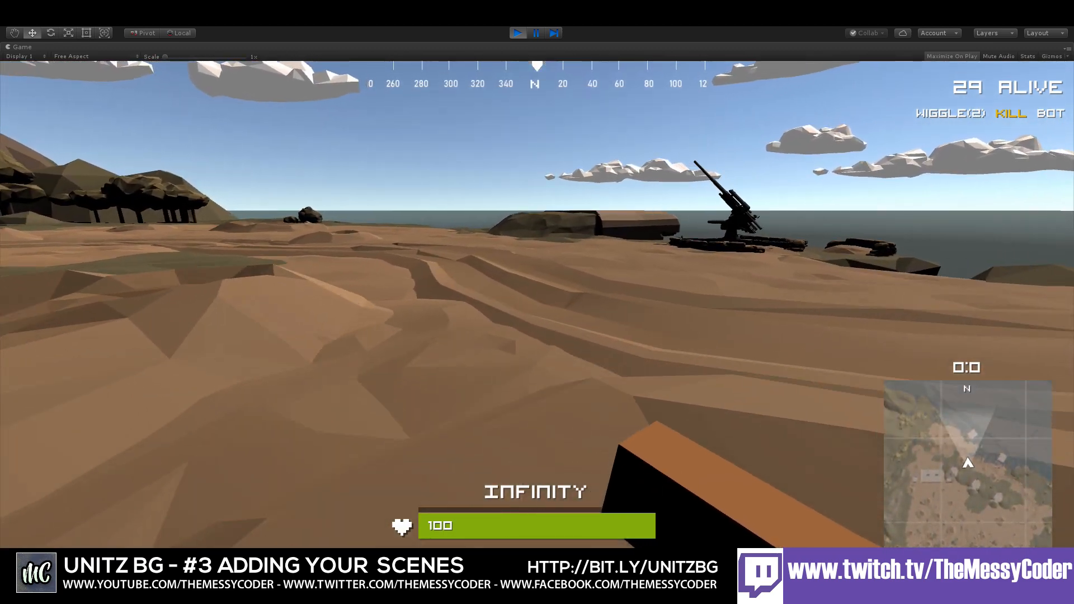
# Test item pickup by collecting the weapons lying on the ground
pyautogui.press('w')
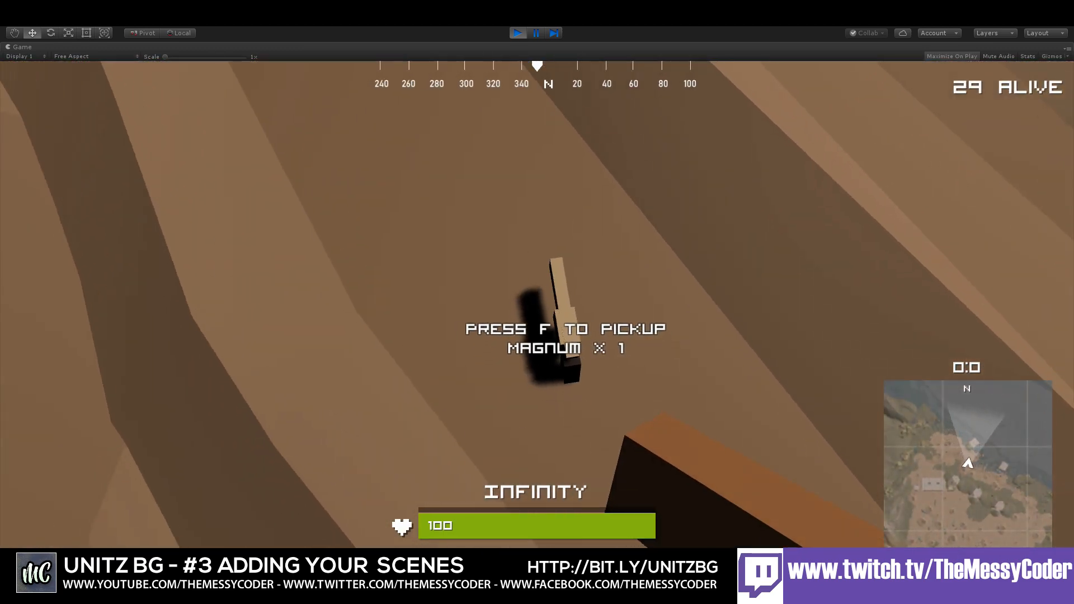
pyautogui.press('f')
pyautogui.press('w')
pyautogui.press('f')
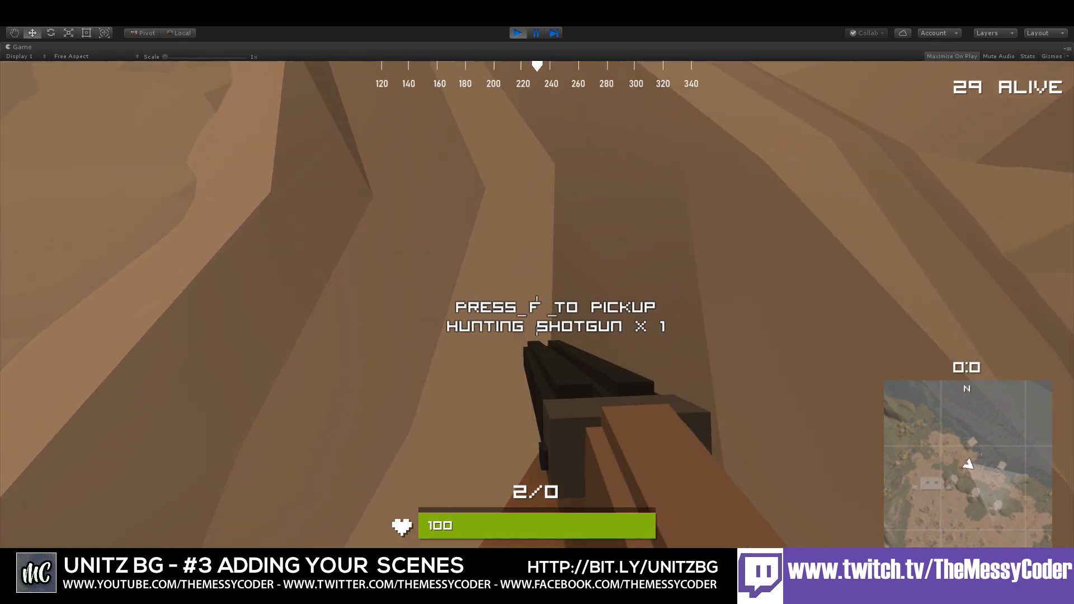
# Explore the level on foot past the bunkers to the trucks and tanks, and test-fire the shotgun once
pyautogui.press('w')
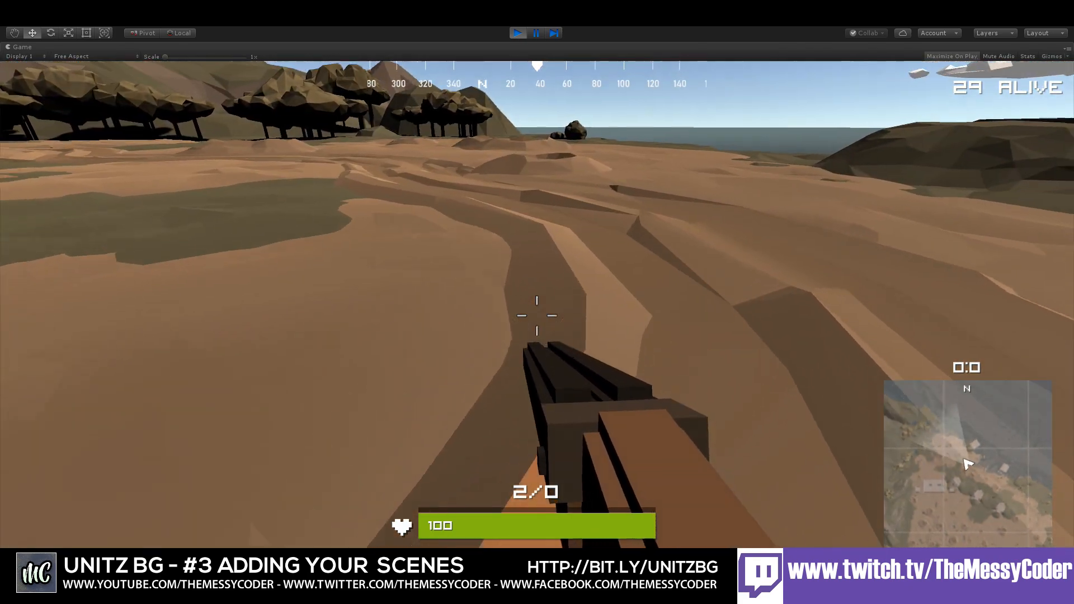
pyautogui.press('w')
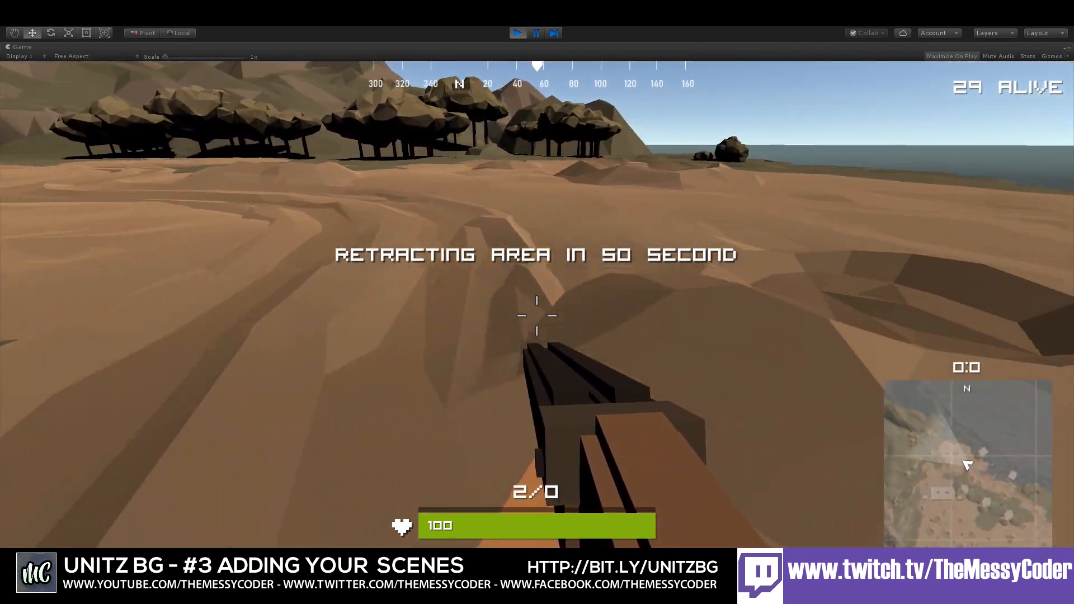
pyautogui.press('w')
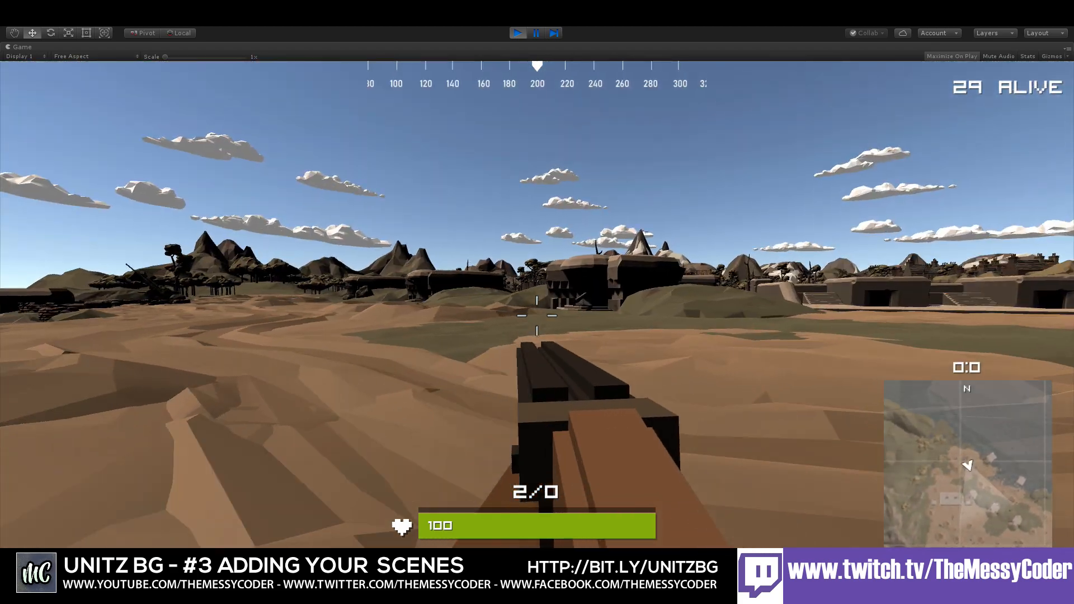
pyautogui.press('w')
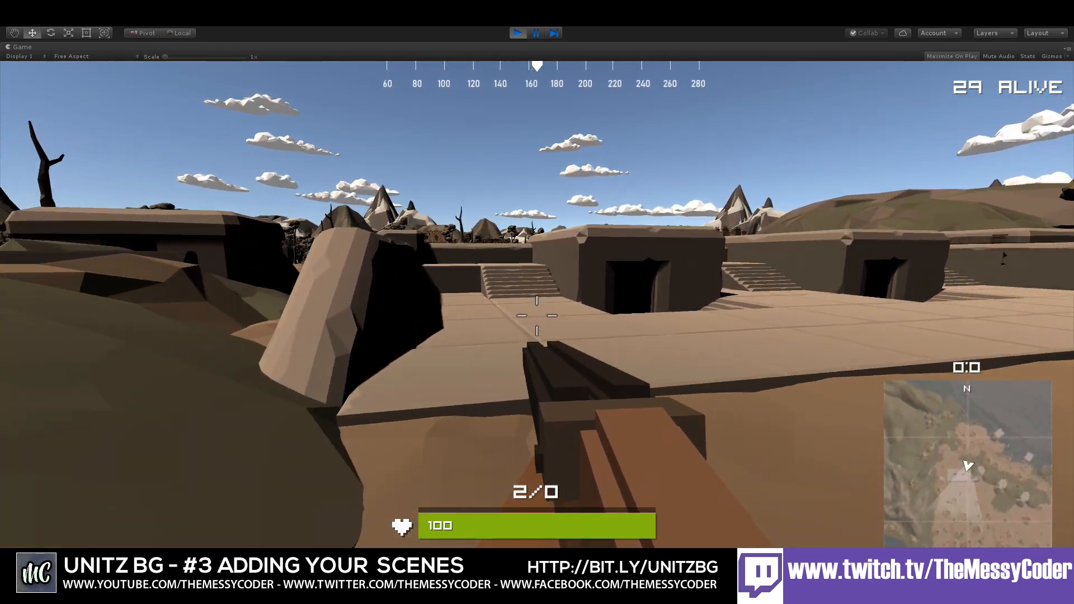
pyautogui.press('w')
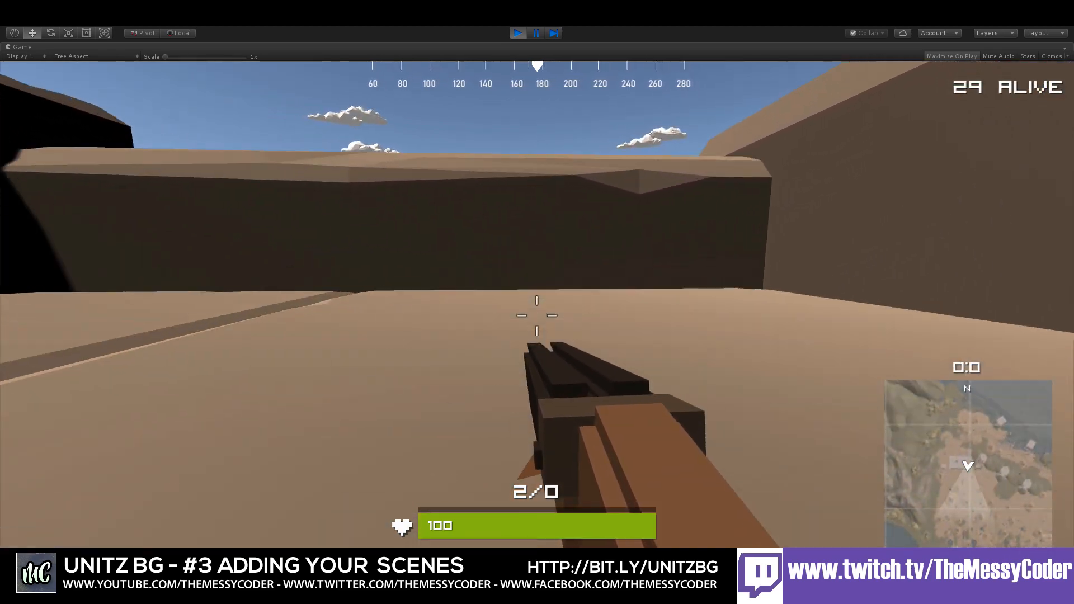
pyautogui.press('w')
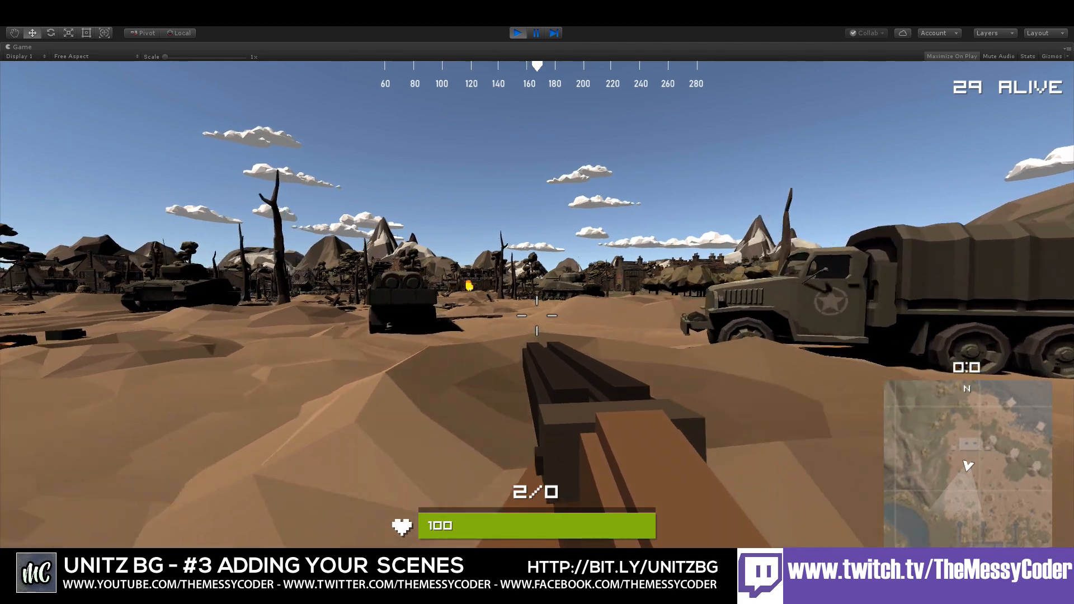
pyautogui.press('w')
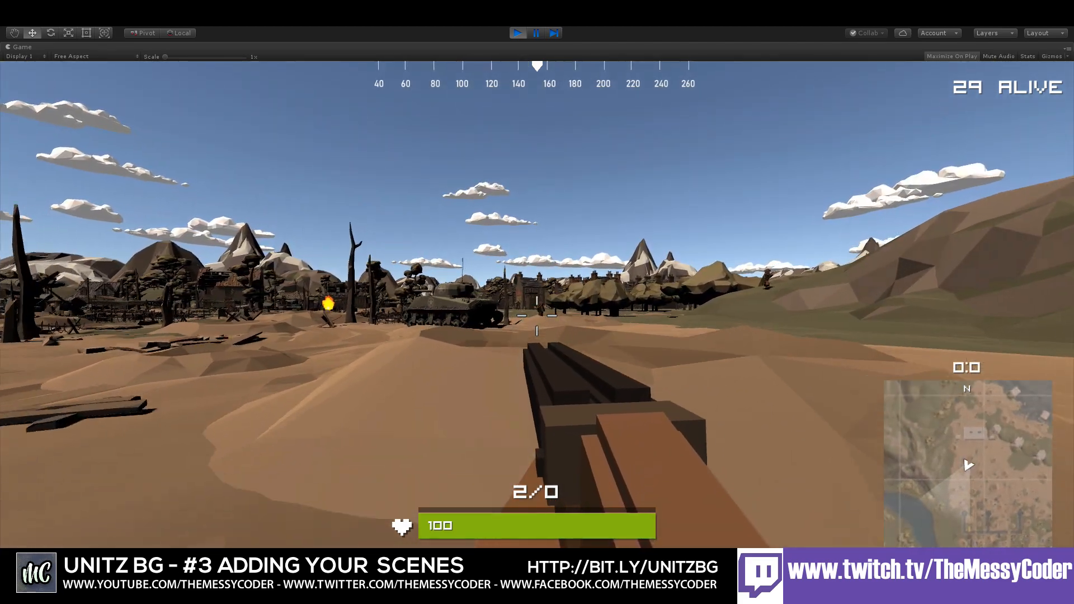
pyautogui.click(537, 316)
pyautogui.press('w')
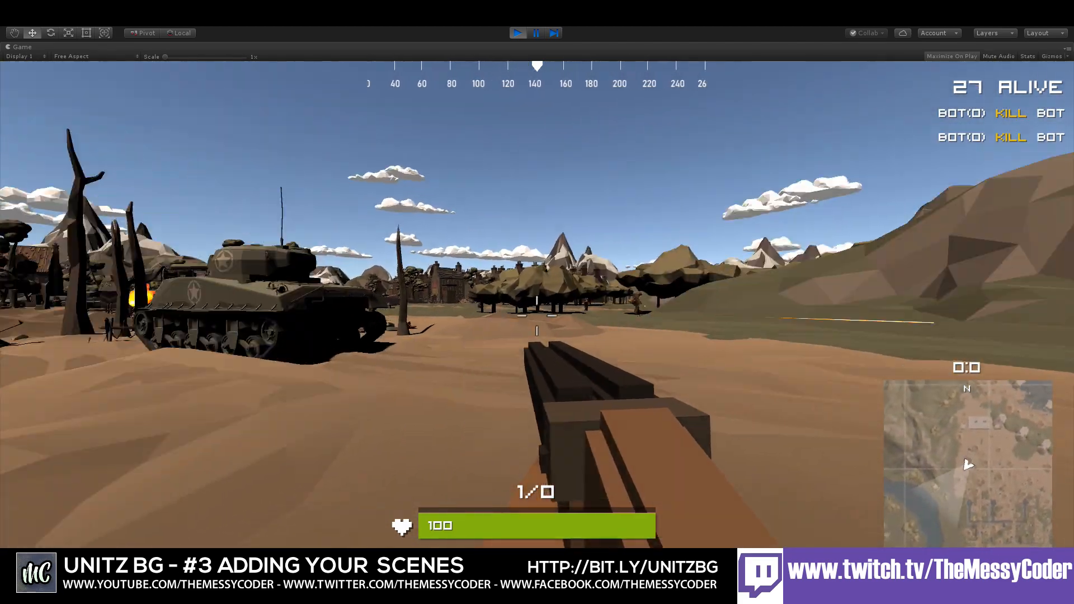
# Fire the last shotgun shell at the distant bots, and walk across the sand past the tanks and parked trucks
pyautogui.click(537, 316)
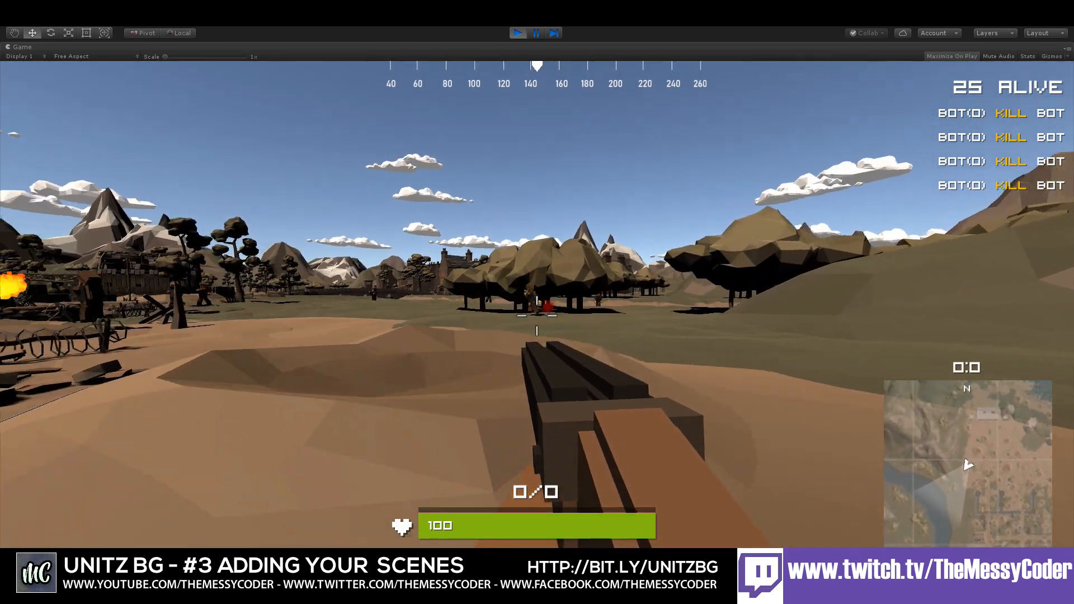
pyautogui.press('w')
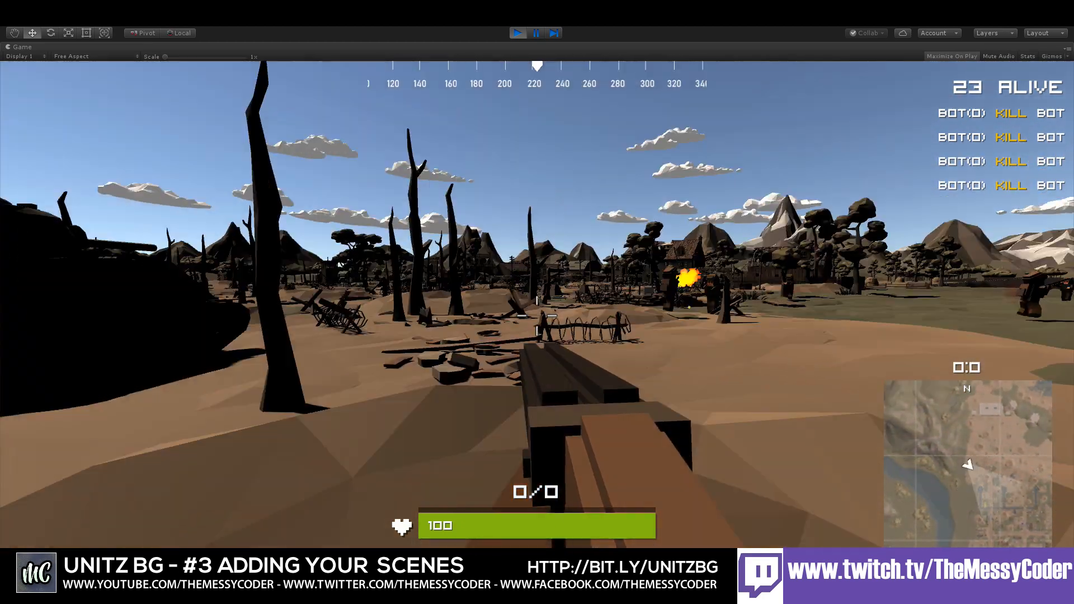
pyautogui.press('w')
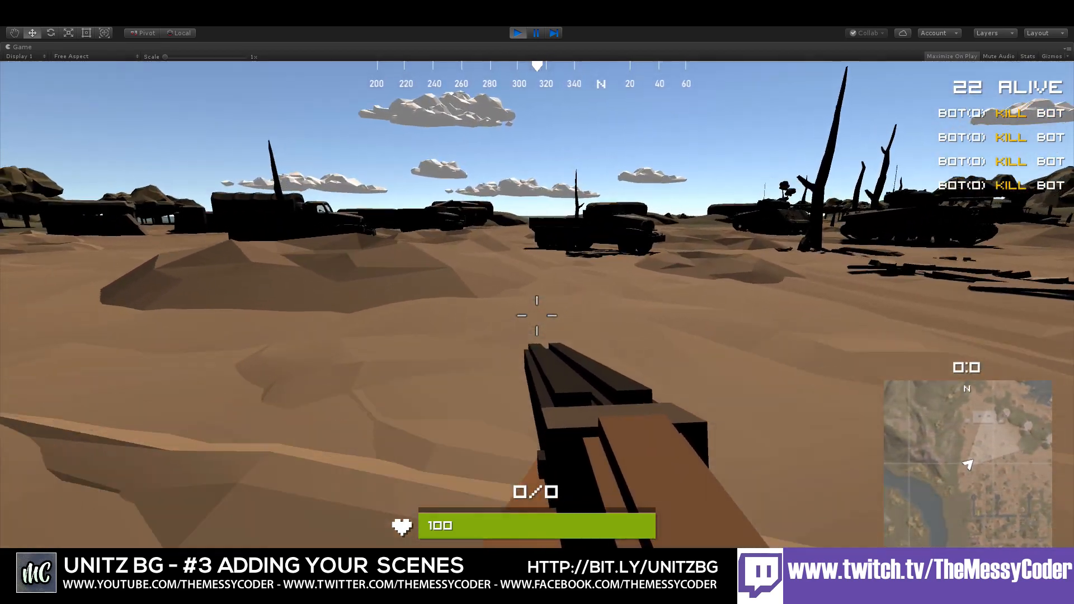
pyautogui.press('w')
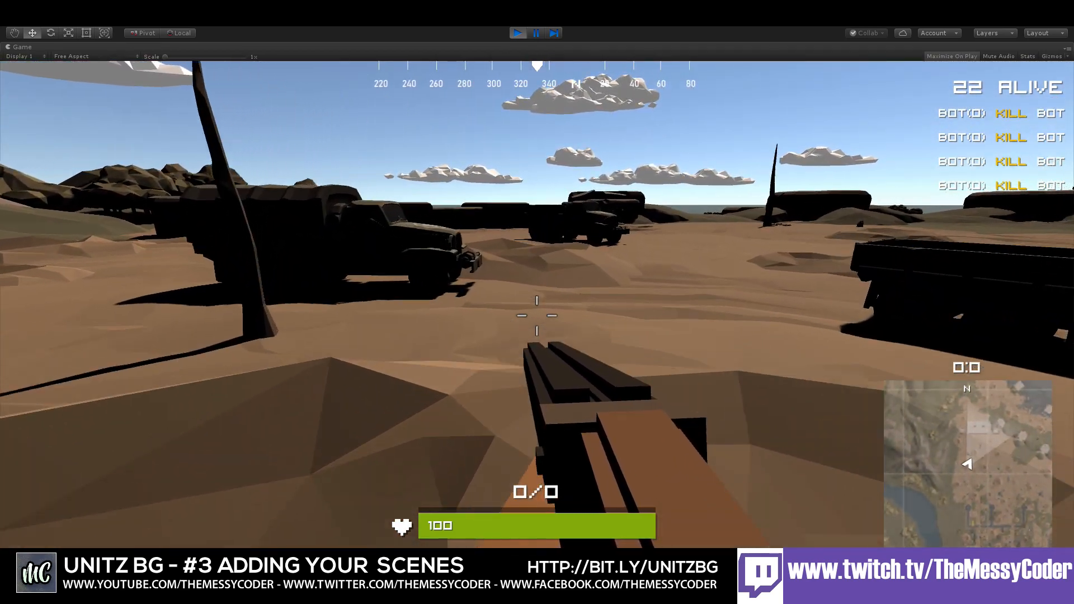
pyautogui.press('w')
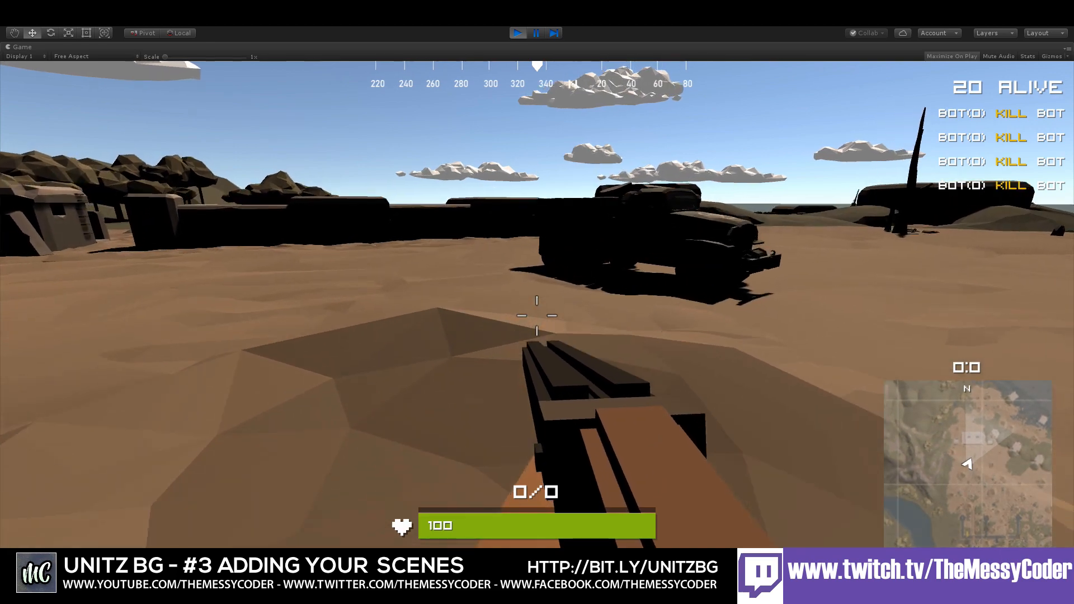
pyautogui.press('w')
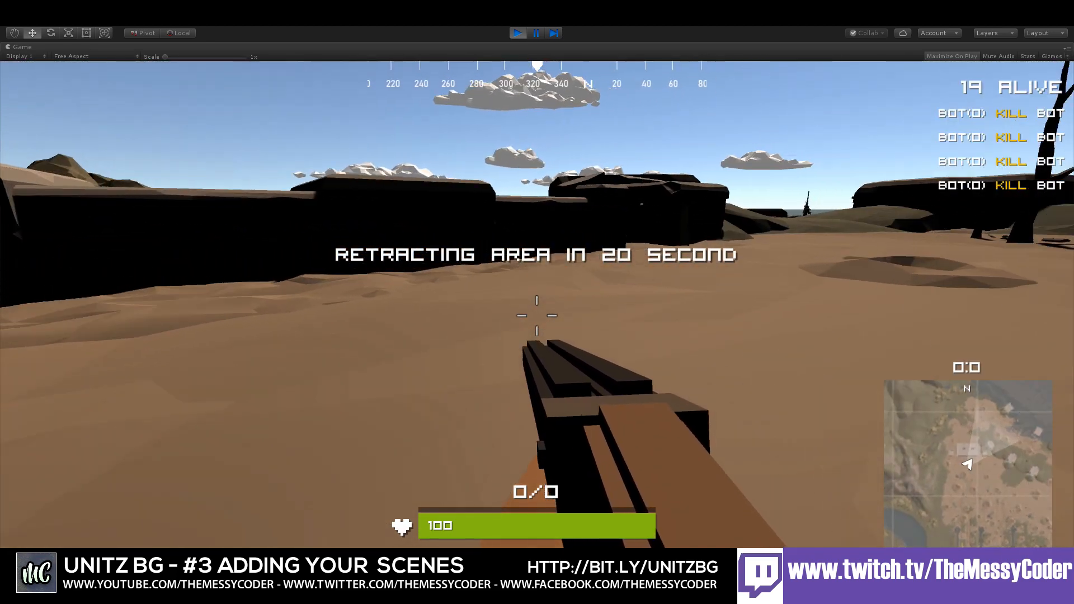
# Check the equipped weapons in the inventory and switch from the Hunting Shotgun to the pistol
pyautogui.press('Tab')
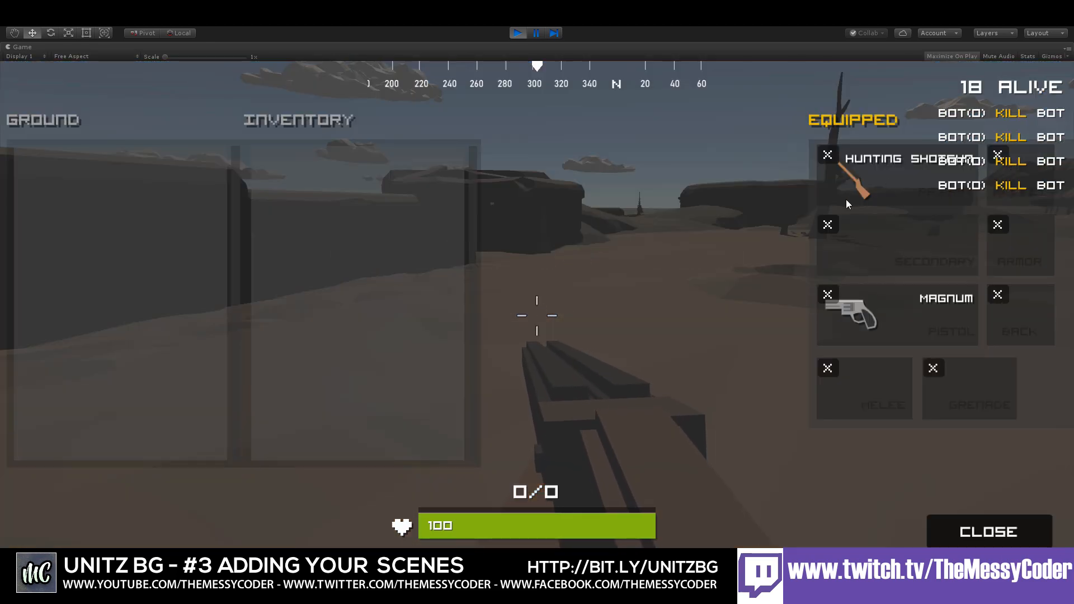
pyautogui.press('Tab')
pyautogui.press('2')
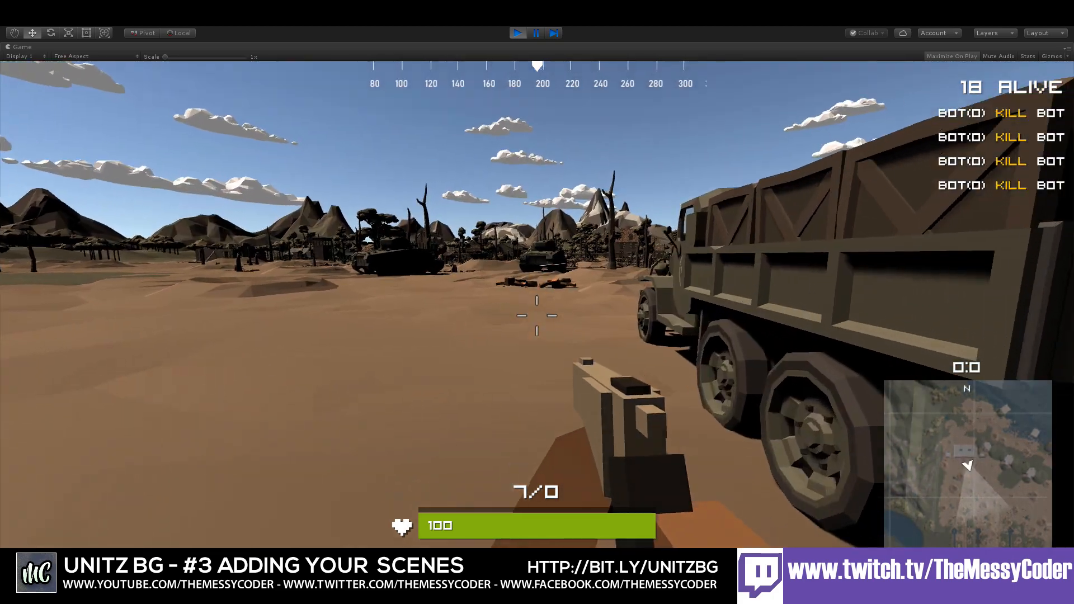
# Walk to the fallen bots near the tanks and pick up the ammunition lying beside them
pyautogui.press('w')
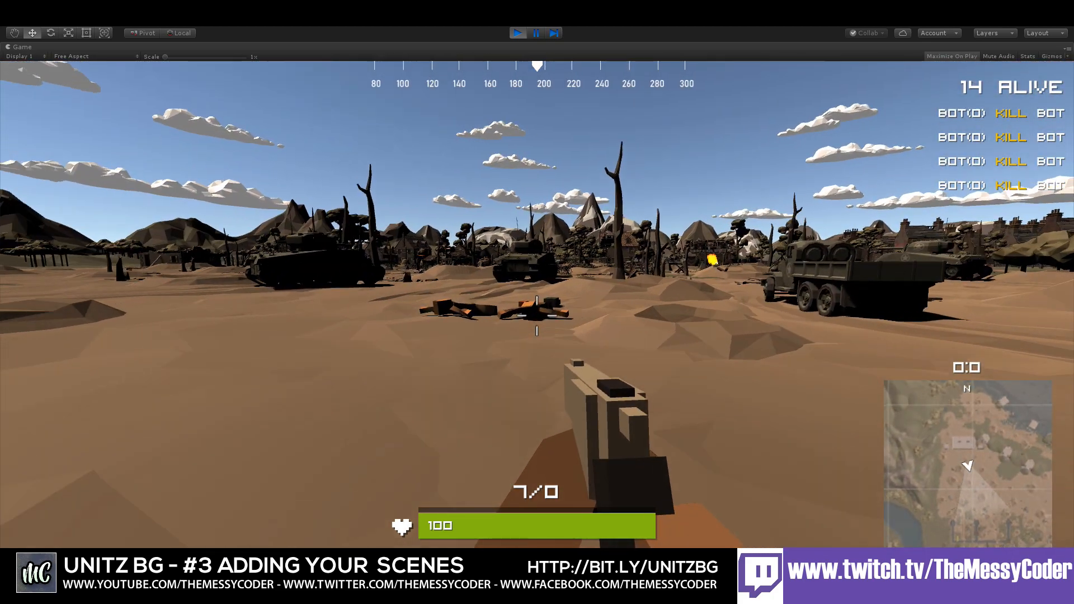
pyautogui.press('w')
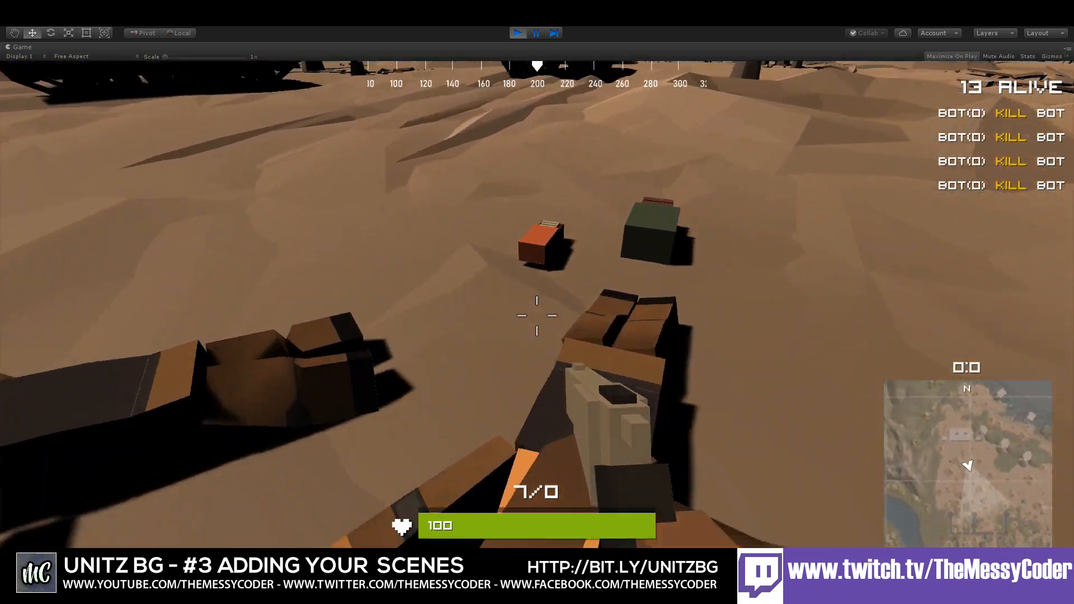
pyautogui.press('f')
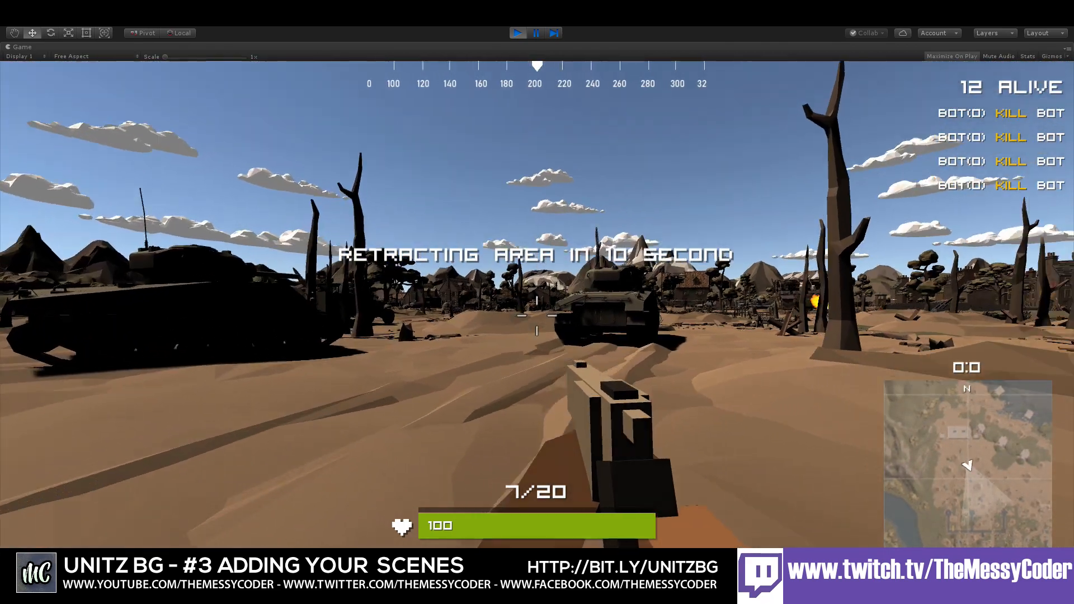
# Test-fire the pistol at distant bots while advancing past the tanks and dead trees
pyautogui.press('w')
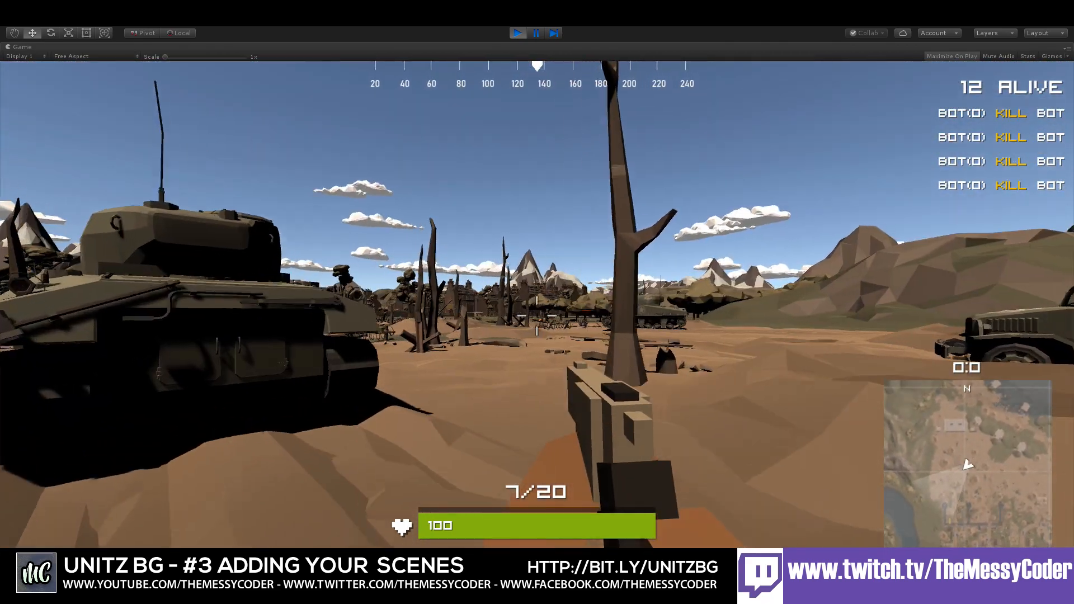
pyautogui.click(537, 316)
pyautogui.press('w')
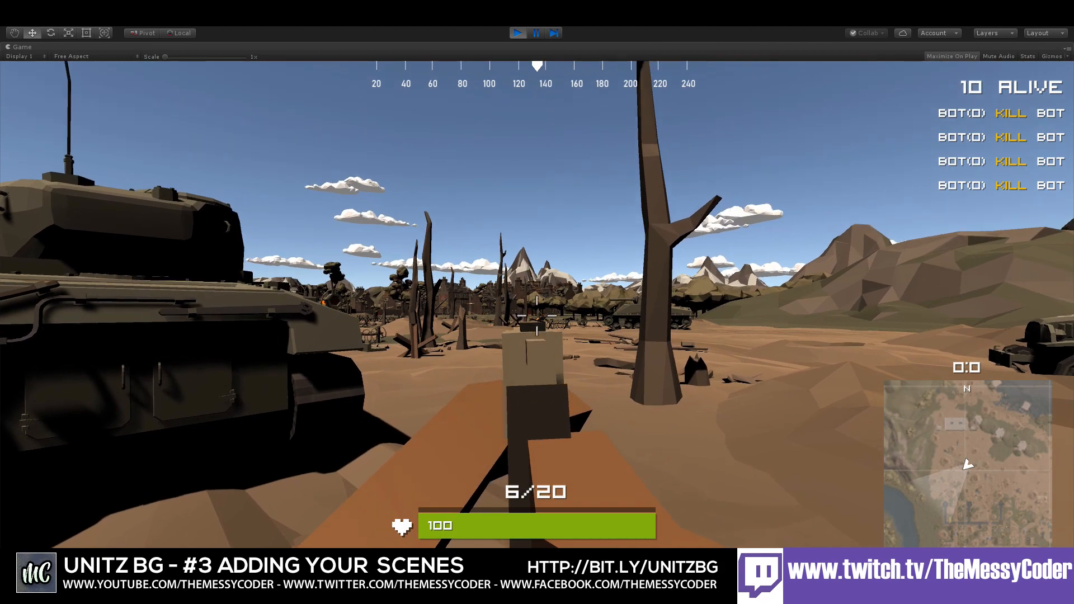
pyautogui.click(538, 316)
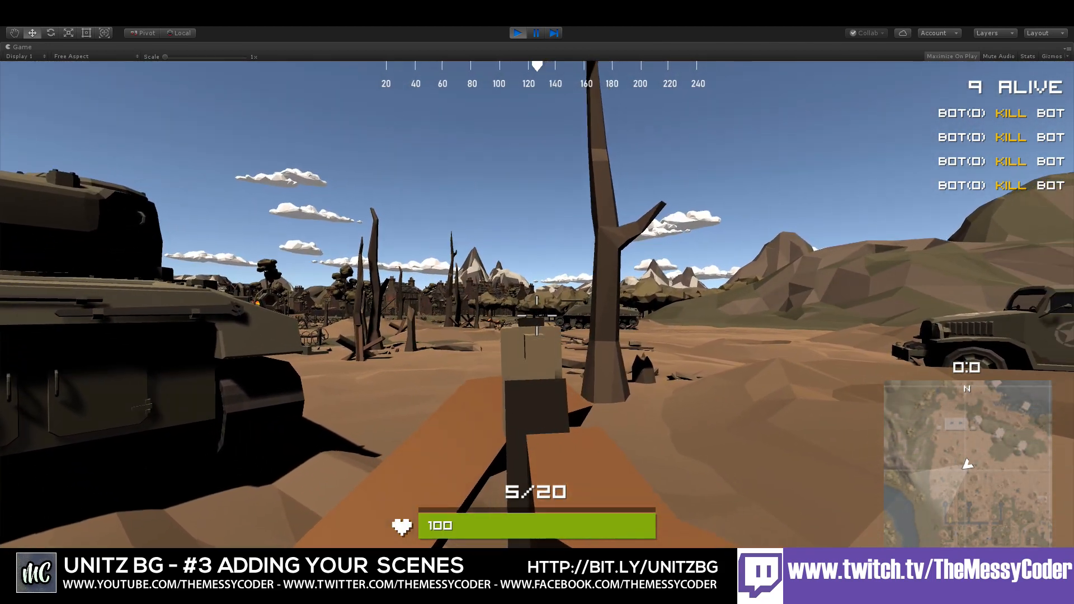
pyautogui.click(538, 316)
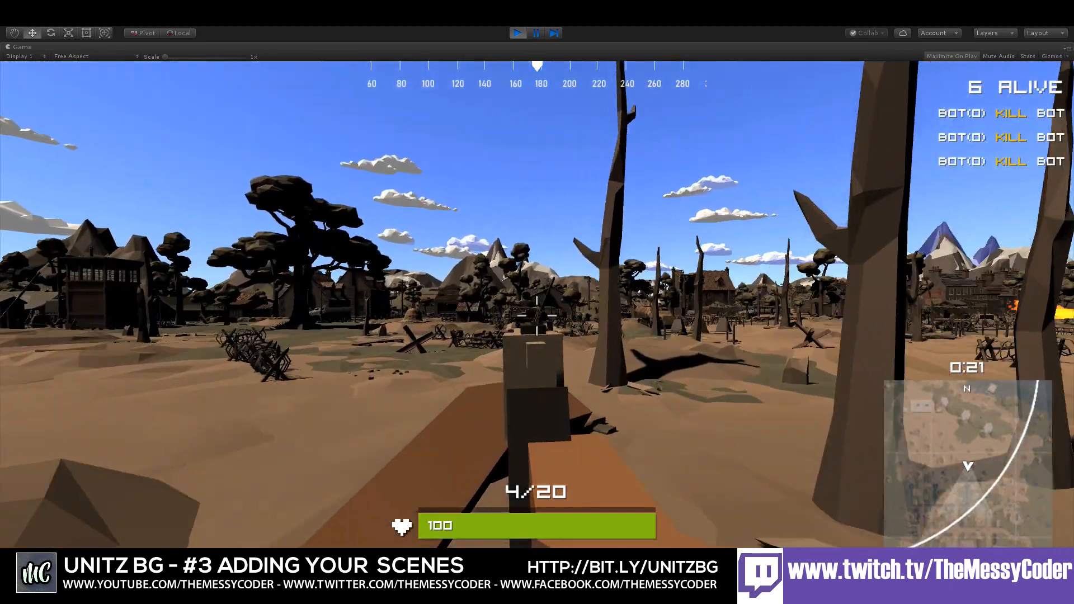
pyautogui.click(537, 316)
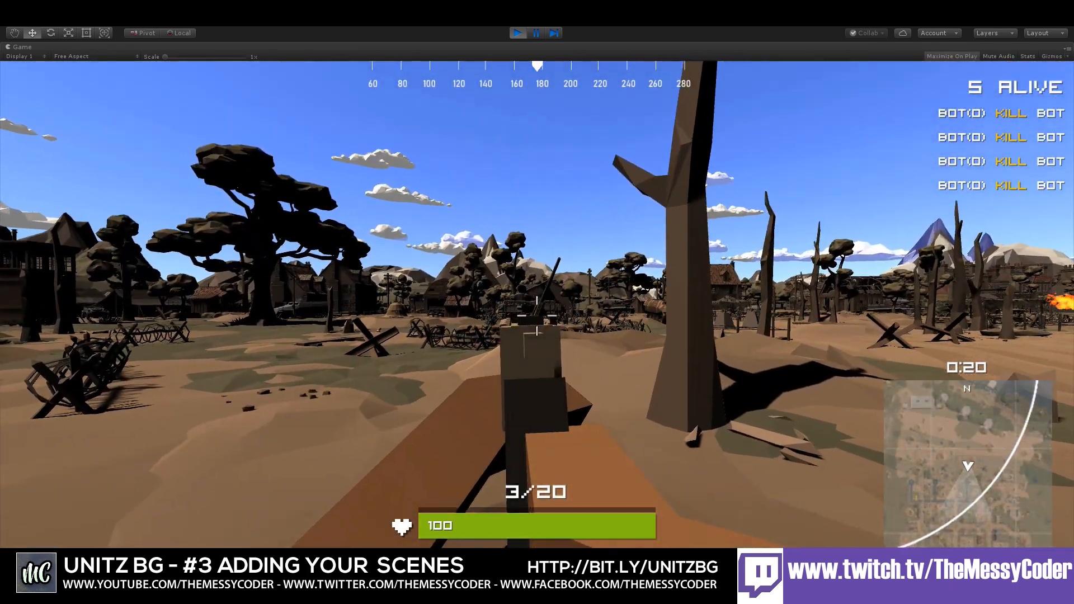
# Explore the level on foot from the anti-aircraft gun through the trenches to the village houses
pyautogui.press('w')
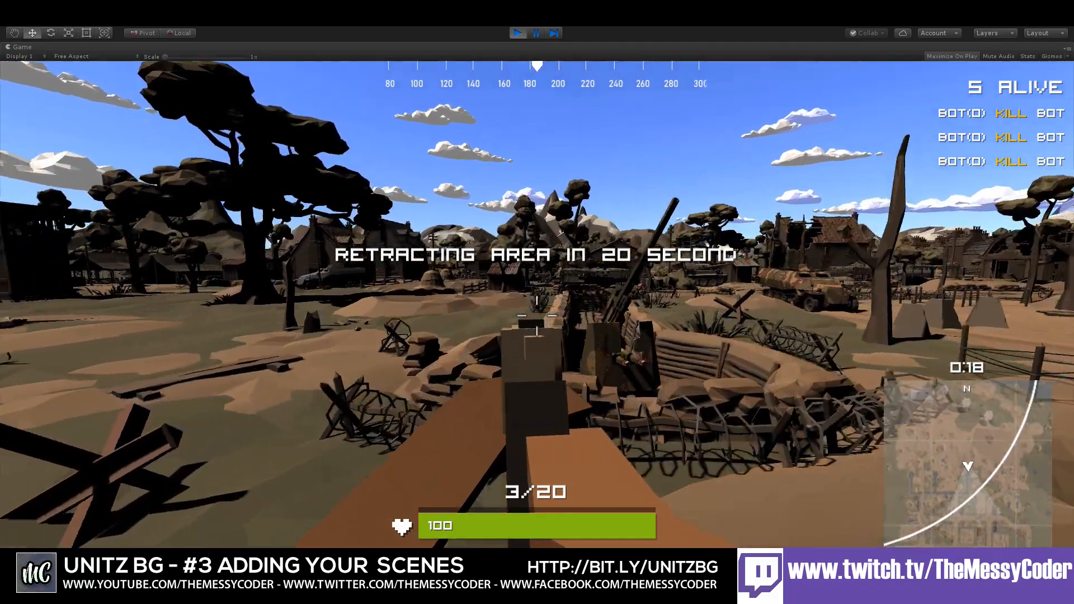
pyautogui.press('w')
pyautogui.press('w')
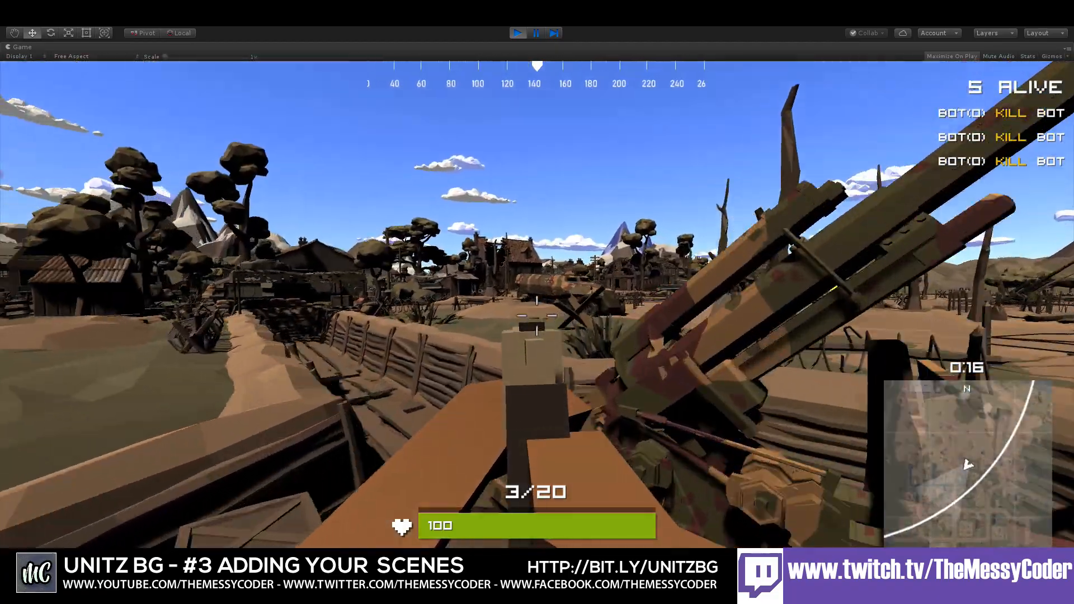
pyautogui.press('w')
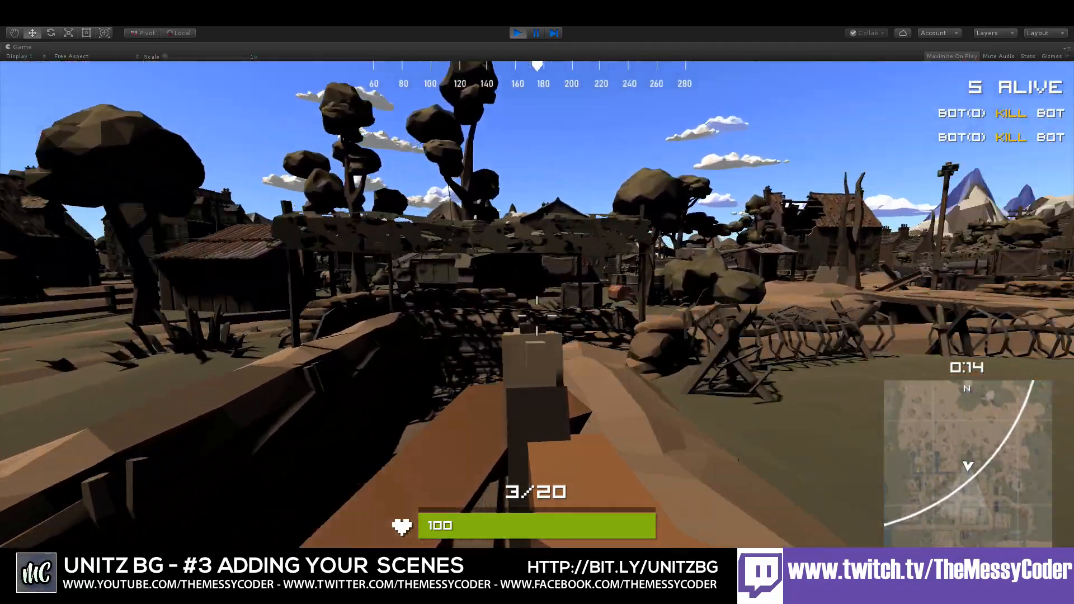
pyautogui.press('w')
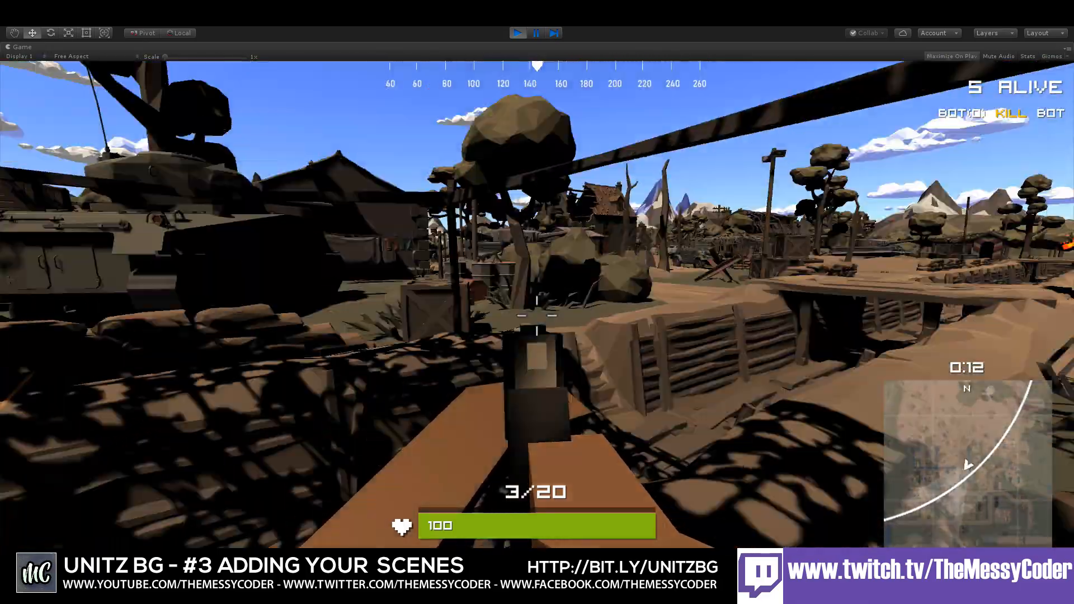
pyautogui.press('w')
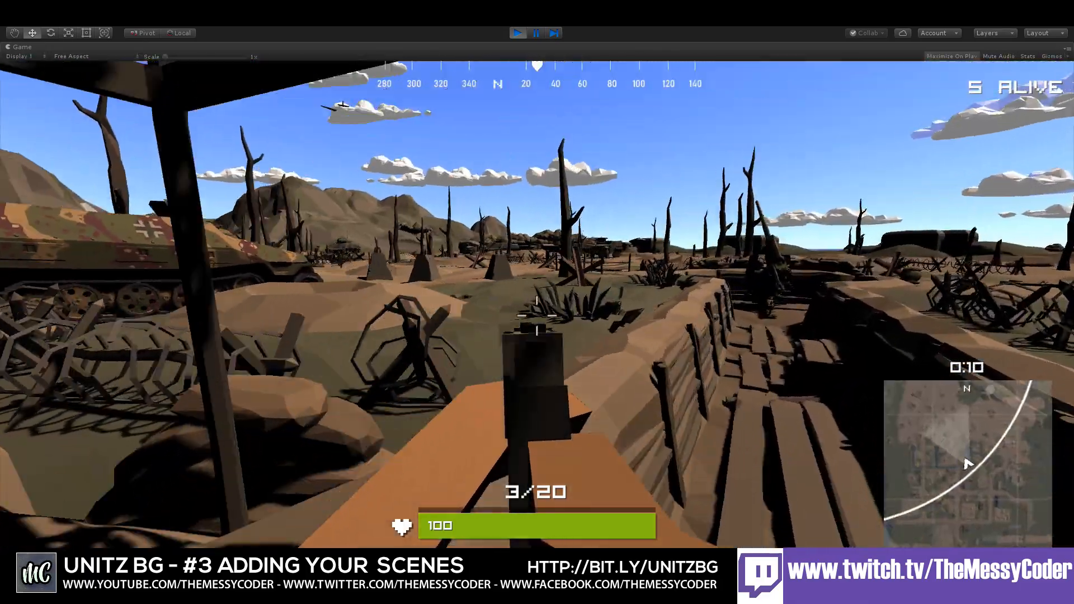
pyautogui.press('w')
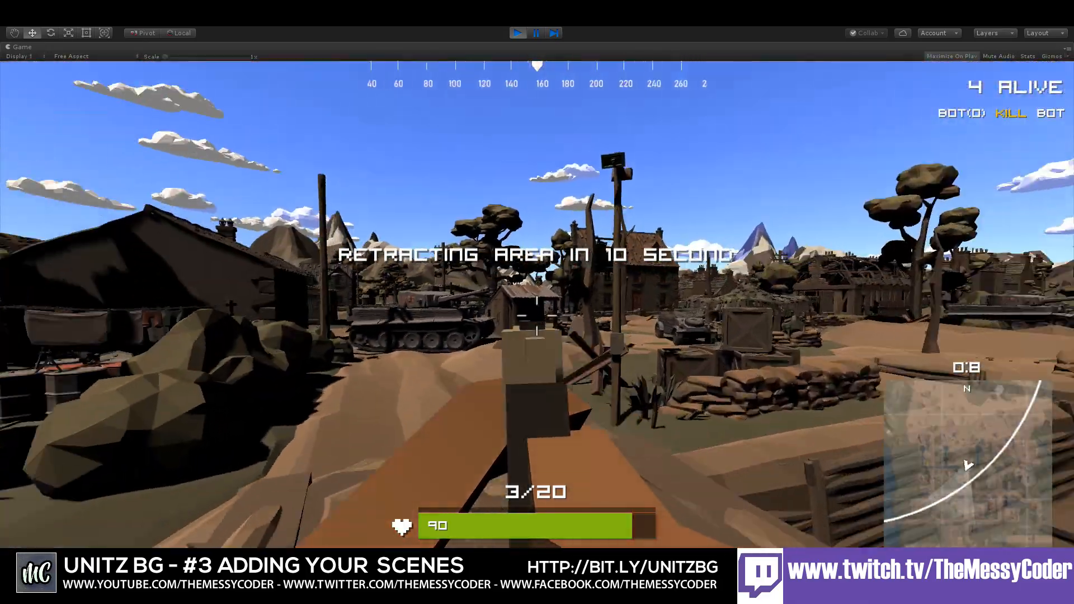
pyautogui.press('w')
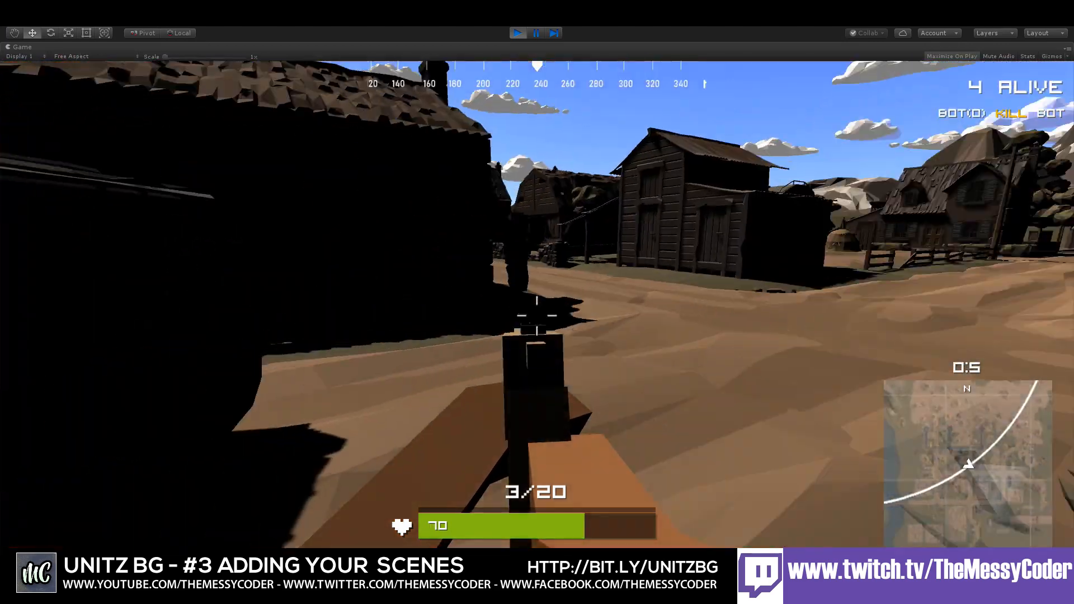
# Shoot at the enemy beside the village house, and spectate the match once eliminated
pyautogui.click(537, 316)
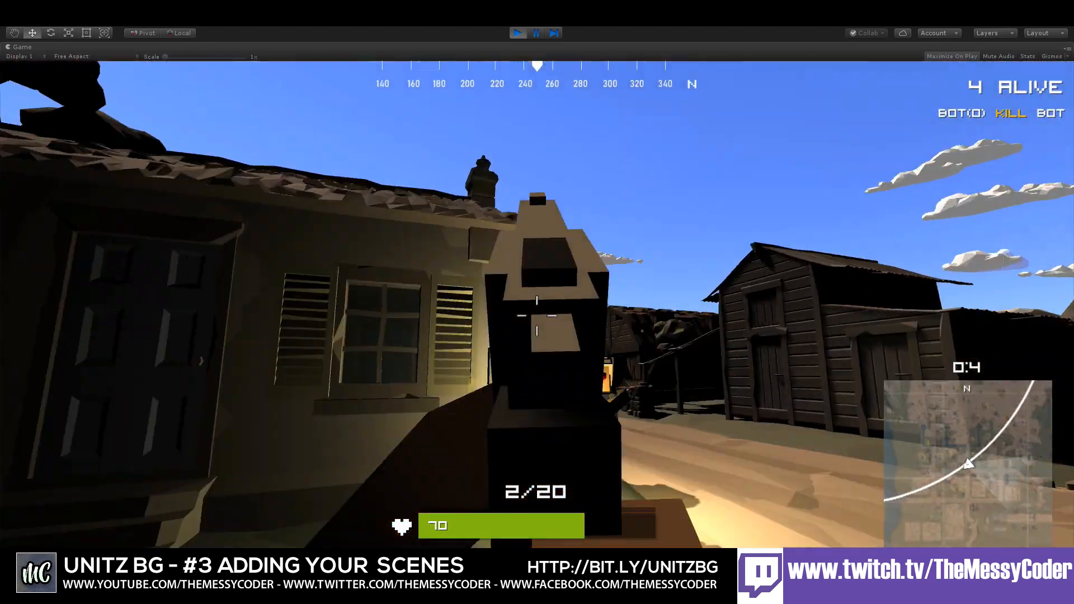
pyautogui.click(537, 315)
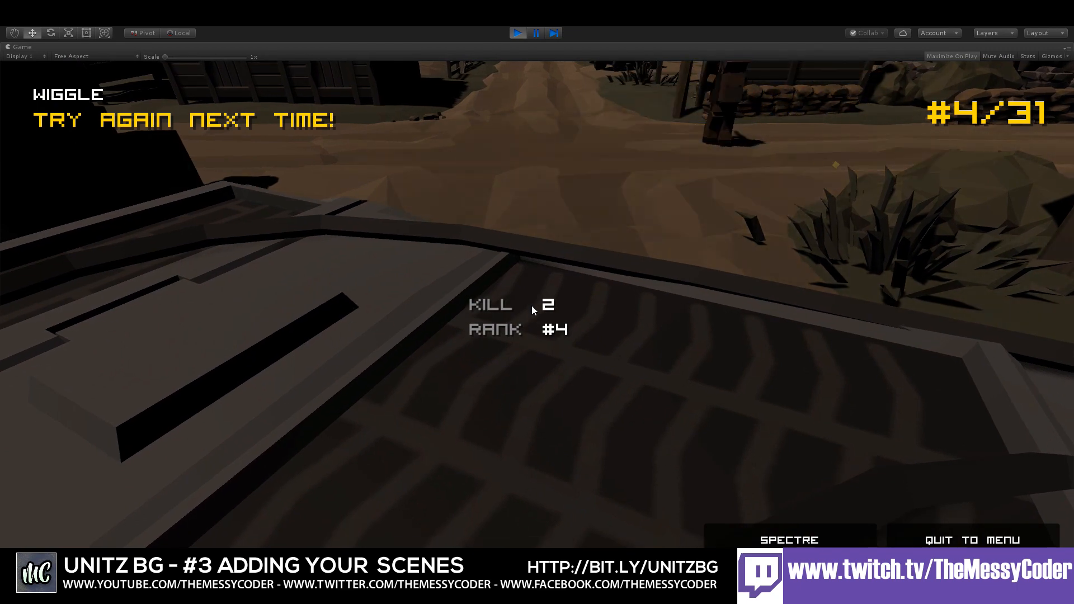
pyautogui.click(784, 539)
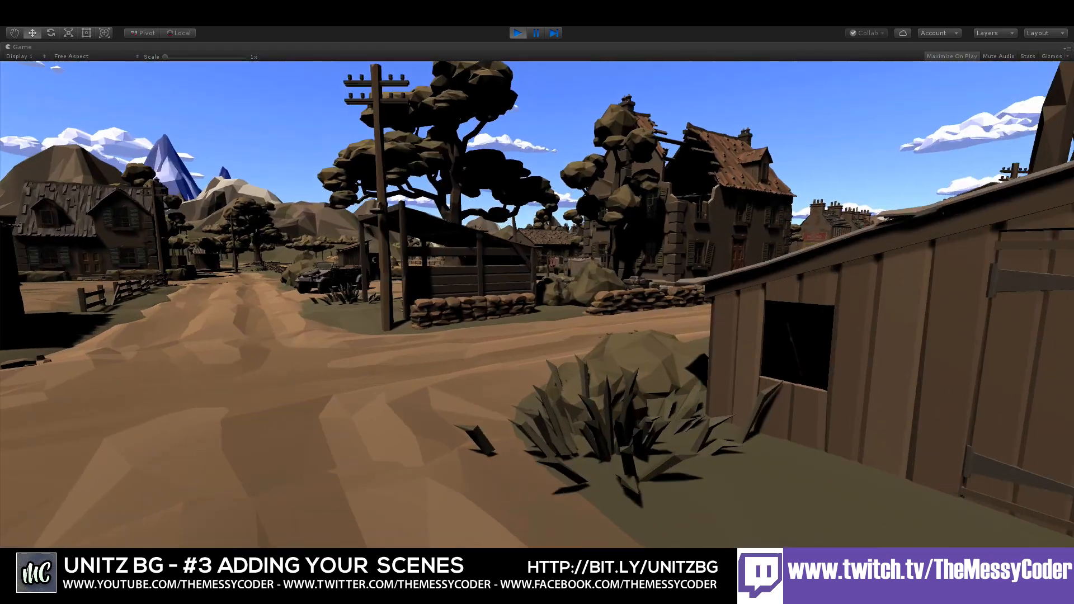